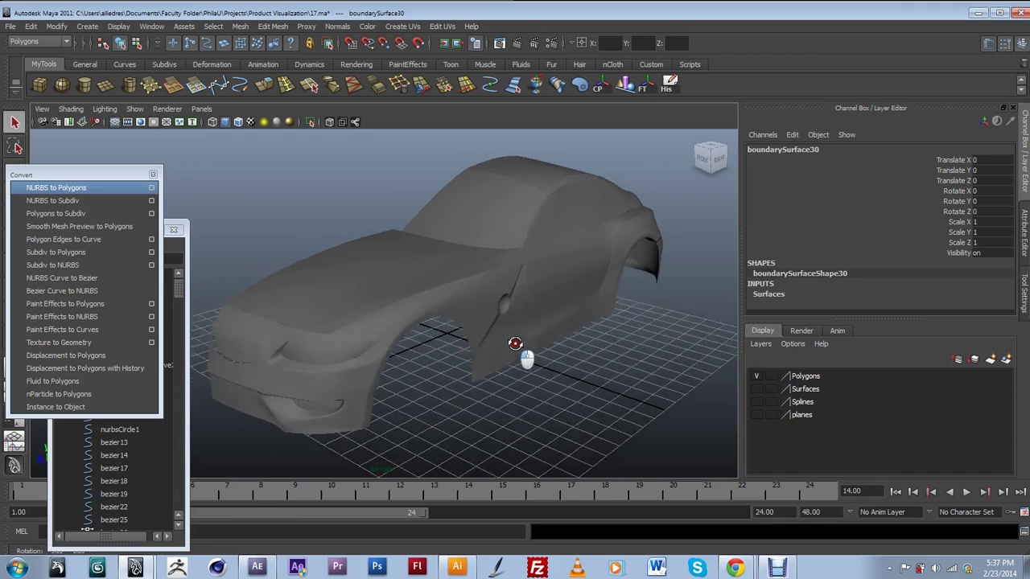
# Examine the polygon body panels around the hood, front fender, side vent and front bumper.
pyautogui.click(453, 300)
pyautogui.moveTo(547, 331)
pyautogui.keyDown('alt'); pyautogui.mouseDown()
pyautogui.moveTo(520, 331)
pyautogui.moveTo(540, 330)
pyautogui.mouseUp(); pyautogui.keyUp('alt')
pyautogui.keyDown('alt'); pyautogui.moveTo(515, 330); pyautogui.dragTo(542, 292, button='middle'); pyautogui.keyUp('alt')
pyautogui.scroll(3, 545, 294)
pyautogui.keyDown('alt'); pyautogui.moveTo(545, 298); pyautogui.dragTo(604, 332); pyautogui.keyUp('alt')
pyautogui.click(568, 284)
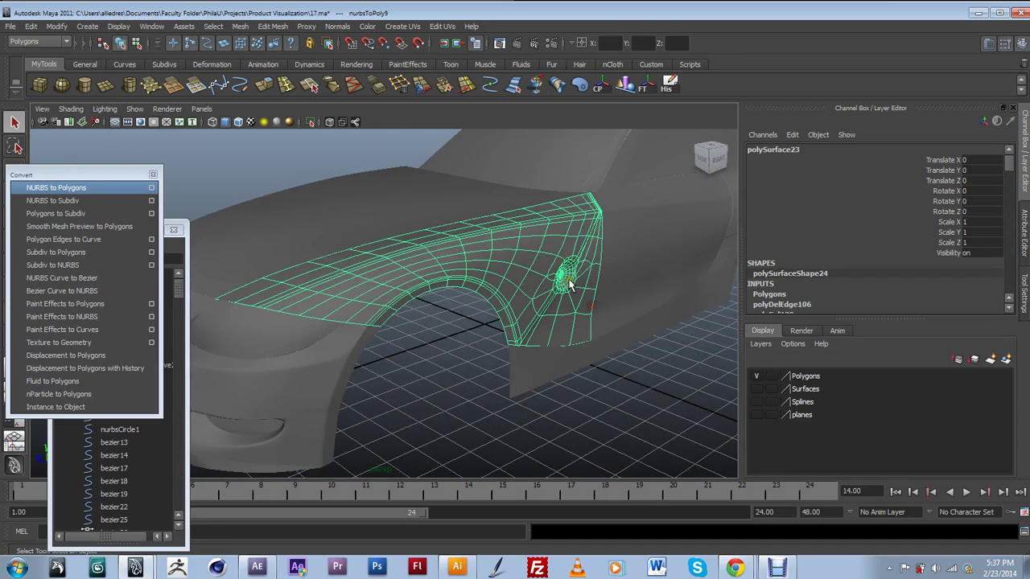
pyautogui.keyDown('alt'); pyautogui.moveTo(574, 253); pyautogui.dragTo(559, 299); pyautogui.keyUp('alt')
pyautogui.click(554, 299)
pyautogui.keyDown('alt'); pyautogui.moveTo(493, 301); pyautogui.dragTo(620, 372); pyautogui.keyUp('alt')
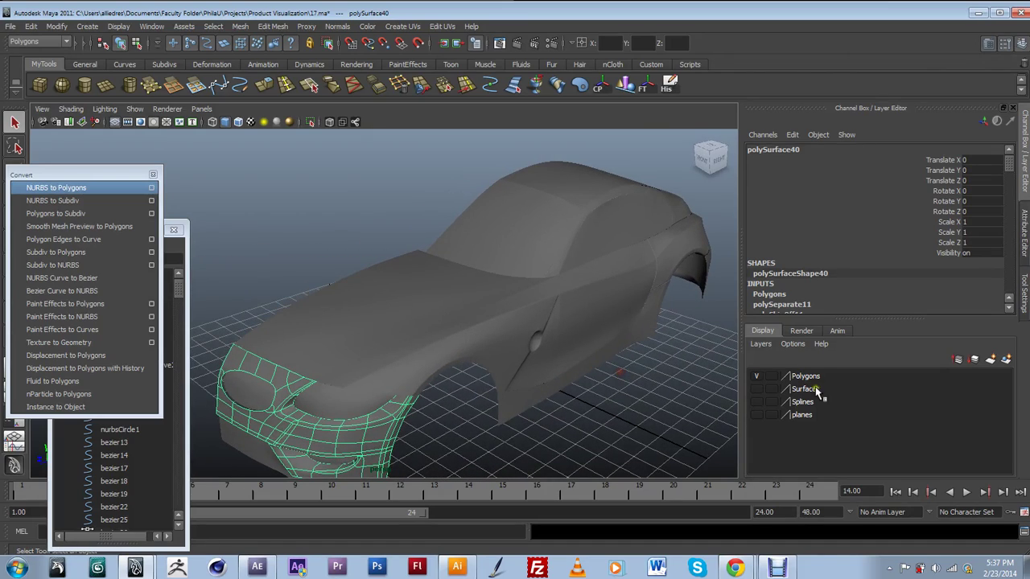
# Hide the Polygons layer, show the Surfaces layer, and inspect the NURBS hood surface.
pyautogui.click(755, 377)
pyautogui.click(756, 390)
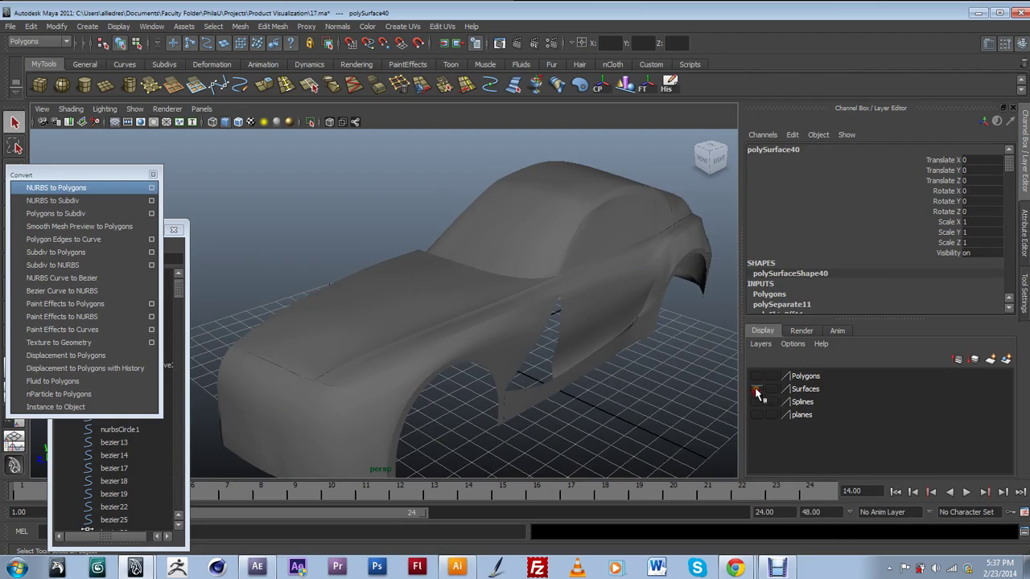
pyautogui.click(364, 292)
pyautogui.keyDown('alt'); pyautogui.moveTo(402, 257); pyautogui.dragTo(443, 314); pyautogui.keyUp('alt')
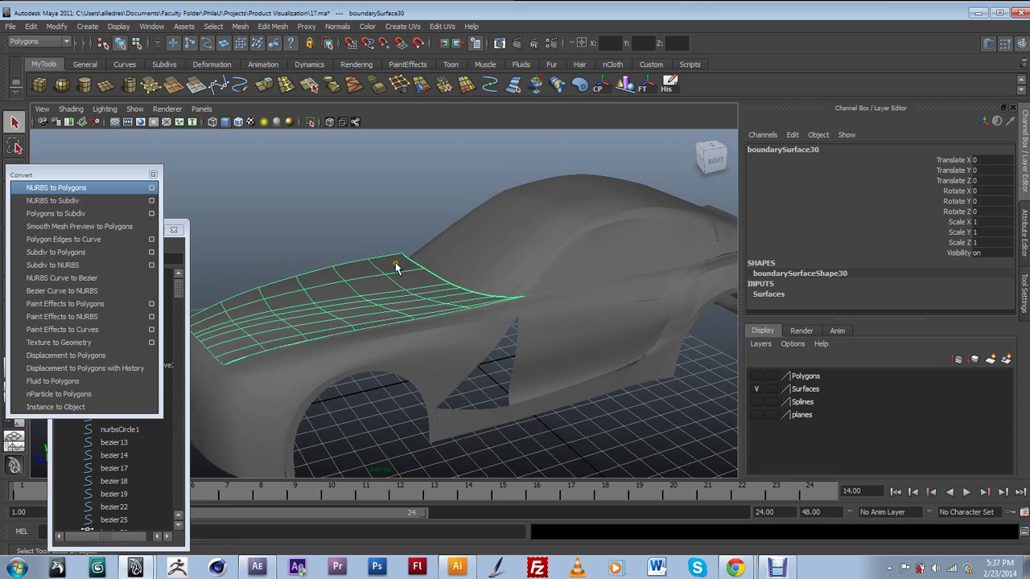
pyautogui.click(497, 230)
pyautogui.keyDown('alt'); pyautogui.moveTo(451, 294); pyautogui.dragTo(501, 355); pyautogui.keyUp('alt')
pyautogui.click(434, 306)
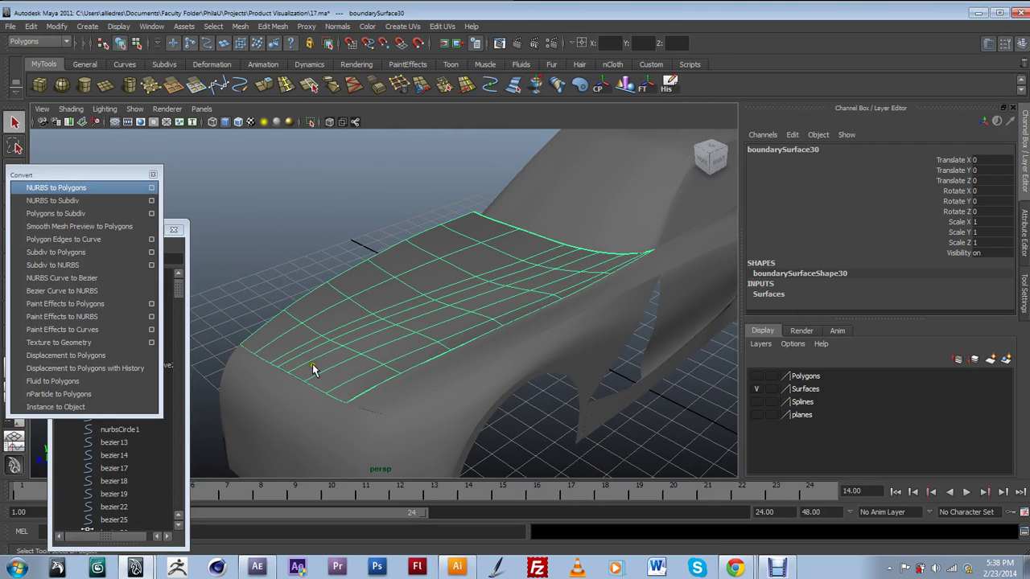
pyautogui.keyDown('alt'); pyautogui.moveTo(362, 351); pyautogui.dragTo(455, 304); pyautogui.keyUp('alt')
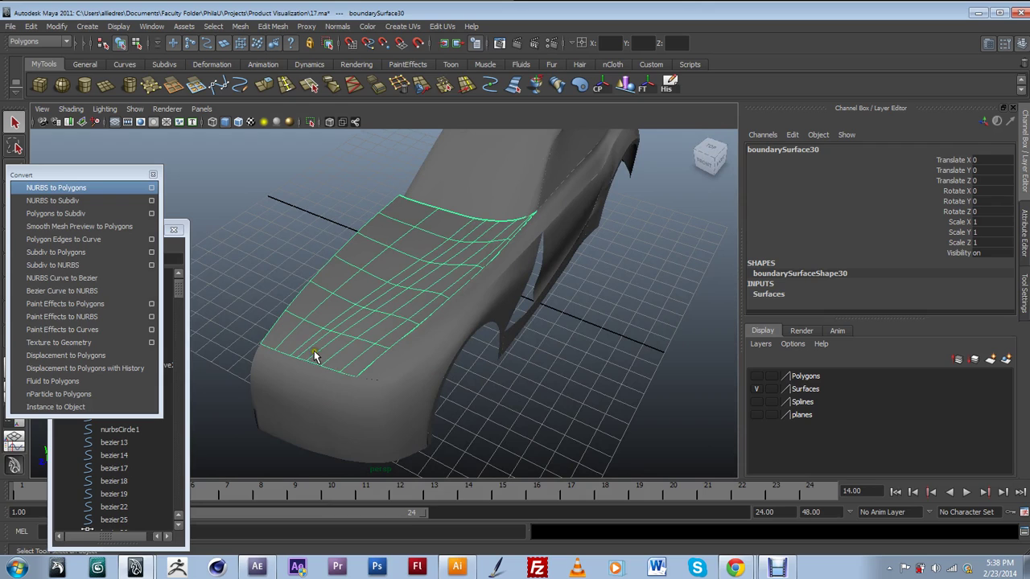
pyautogui.keyDown('alt'); pyautogui.moveTo(404, 284); pyautogui.dragTo(451, 298); pyautogui.keyUp('alt')
# Examine how the individual NURBS patches meet around the rear side and trunk edge of the car.
pyautogui.click(441, 277)
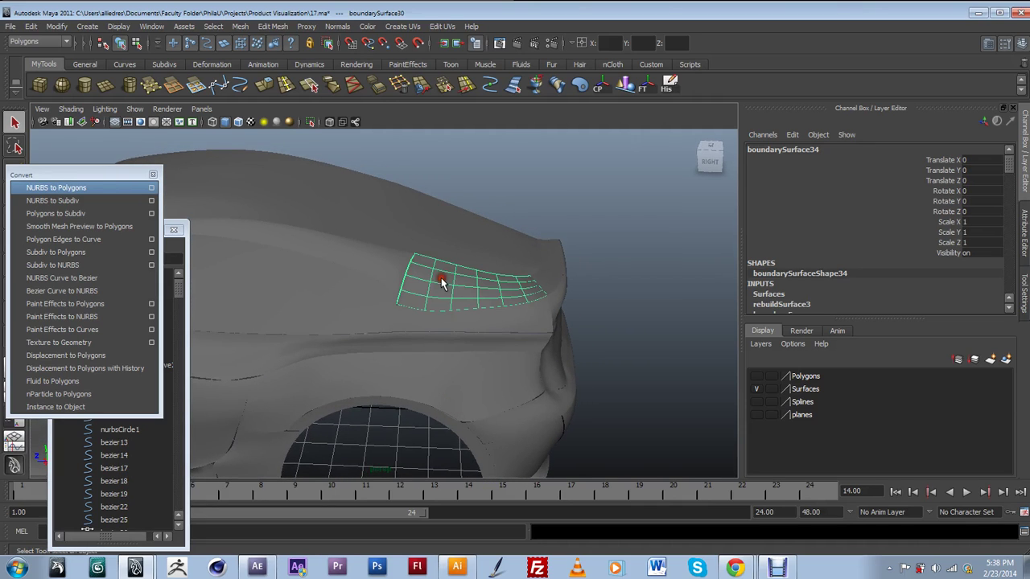
pyautogui.click(449, 326)
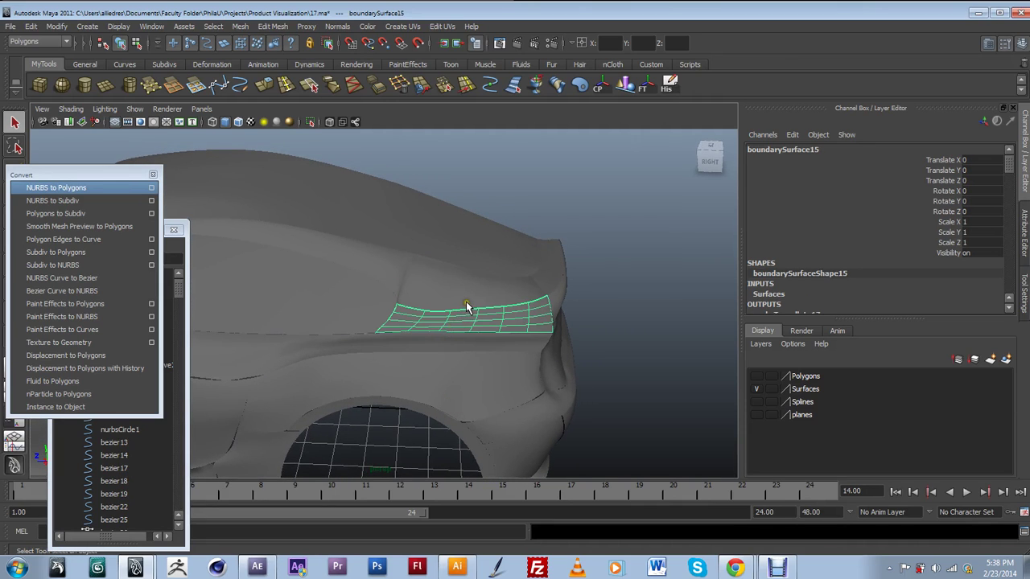
pyautogui.click(468, 302)
pyautogui.keyDown('alt'); pyautogui.moveTo(462, 315); pyautogui.dragTo(305, 236); pyautogui.keyUp('alt')
pyautogui.keyDown('alt'); pyautogui.moveTo(407, 287); pyautogui.dragTo(354, 273); pyautogui.keyUp('alt')
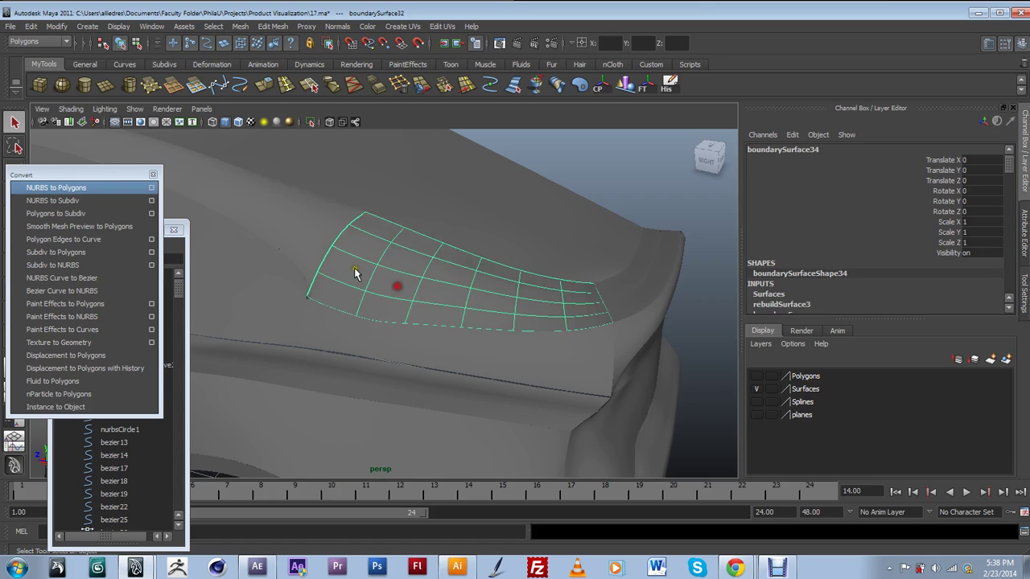
pyautogui.click(308, 230)
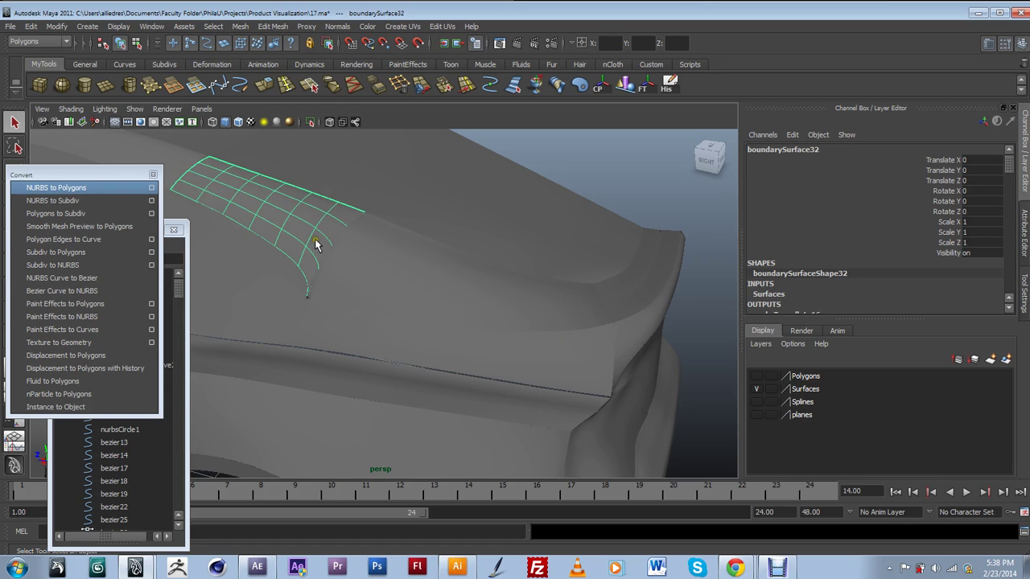
pyautogui.click(397, 283)
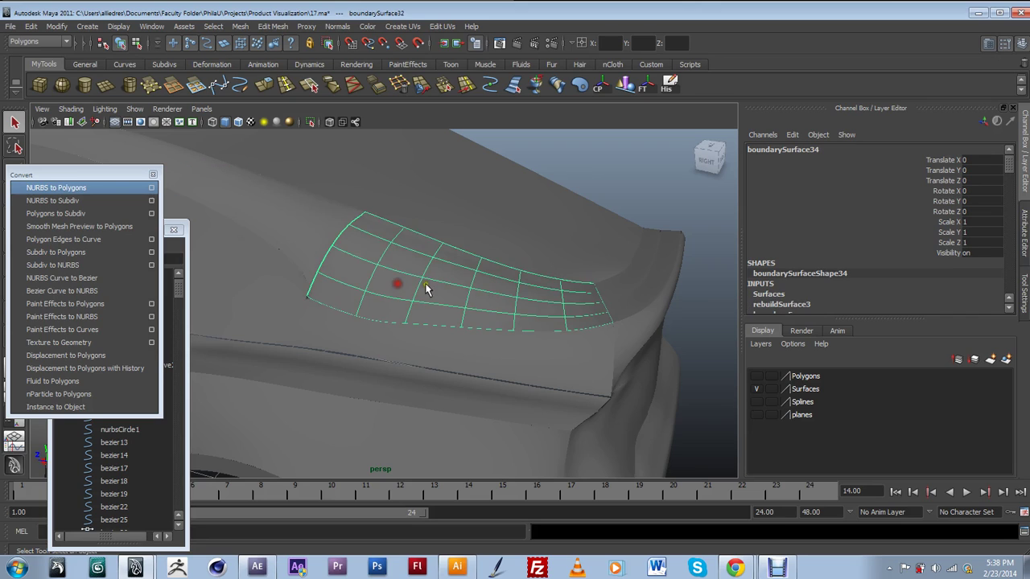
pyautogui.click(620, 307)
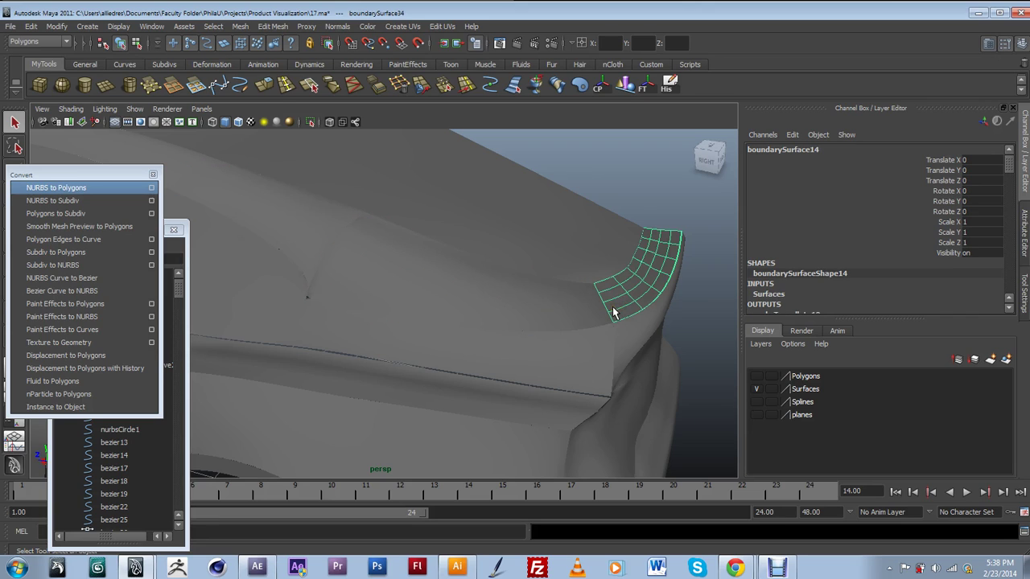
pyautogui.keyDown('alt'); pyautogui.moveTo(599, 323); pyautogui.dragTo(501, 340); pyautogui.keyUp('alt')
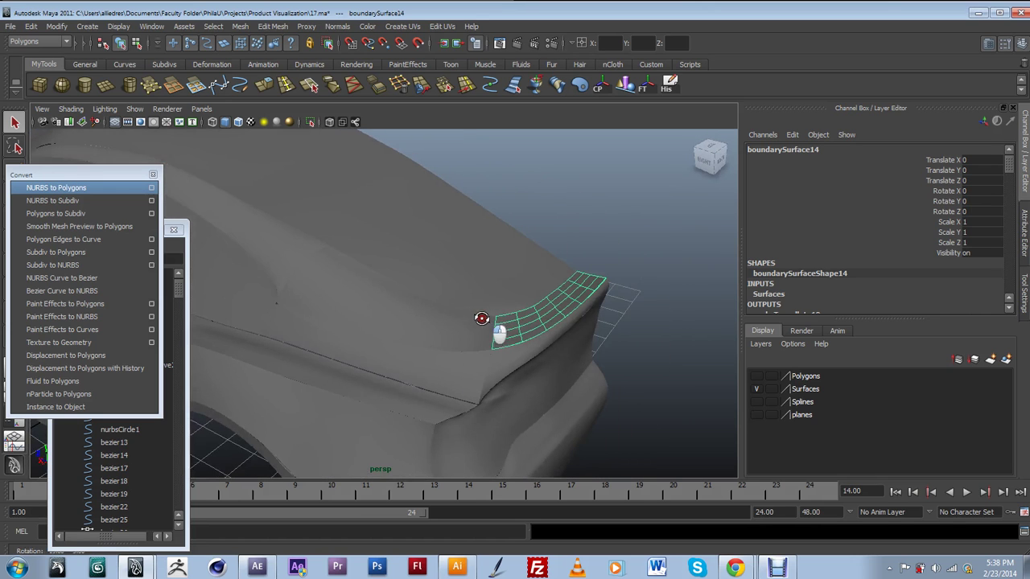
pyautogui.keyDown('alt'); pyautogui.moveTo(350, 361); pyautogui.dragTo(543, 292); pyautogui.keyUp('alt')
# Select the hood surface and display its shape attributes to check the U and V spans.
pyautogui.click(456, 299)
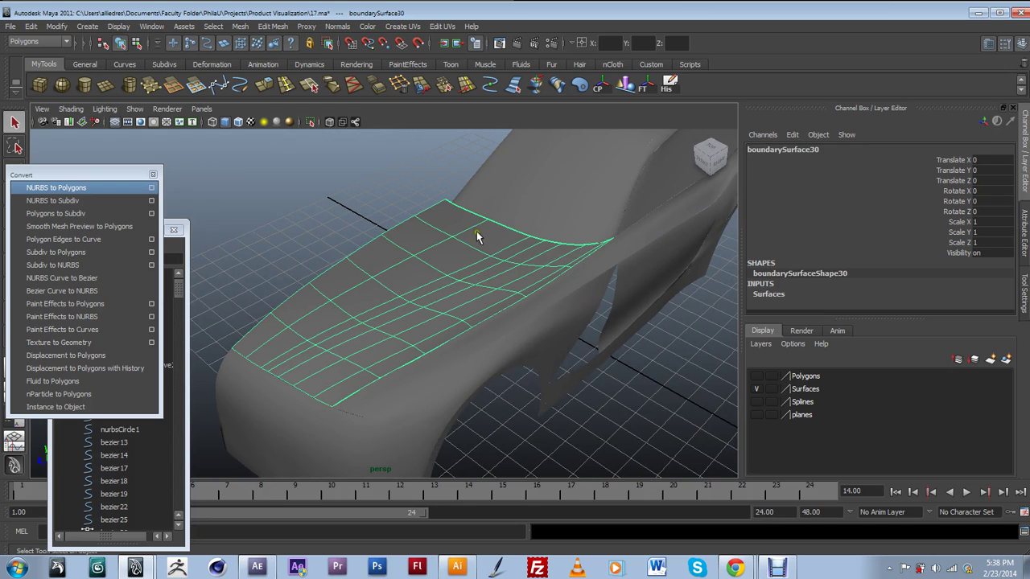
pyautogui.click(1024, 245)
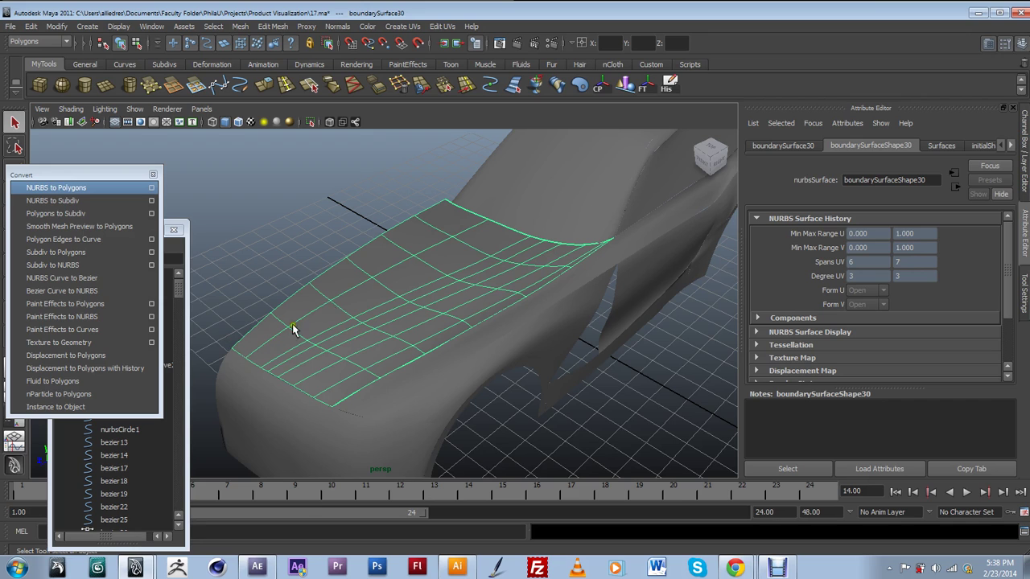
# Open the options for converting NURBS to polygons, keeping the floating Convert menu clear of the hood.
pyautogui.moveTo(125, 176); pyautogui.dragTo(173, 191)
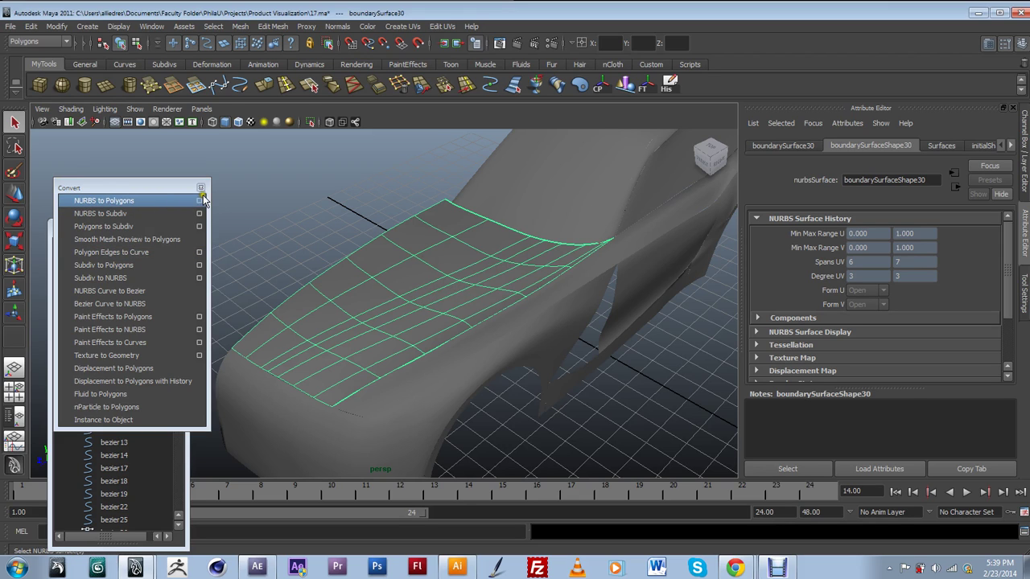
pyautogui.moveTo(104, 187); pyautogui.dragTo(205, 172)
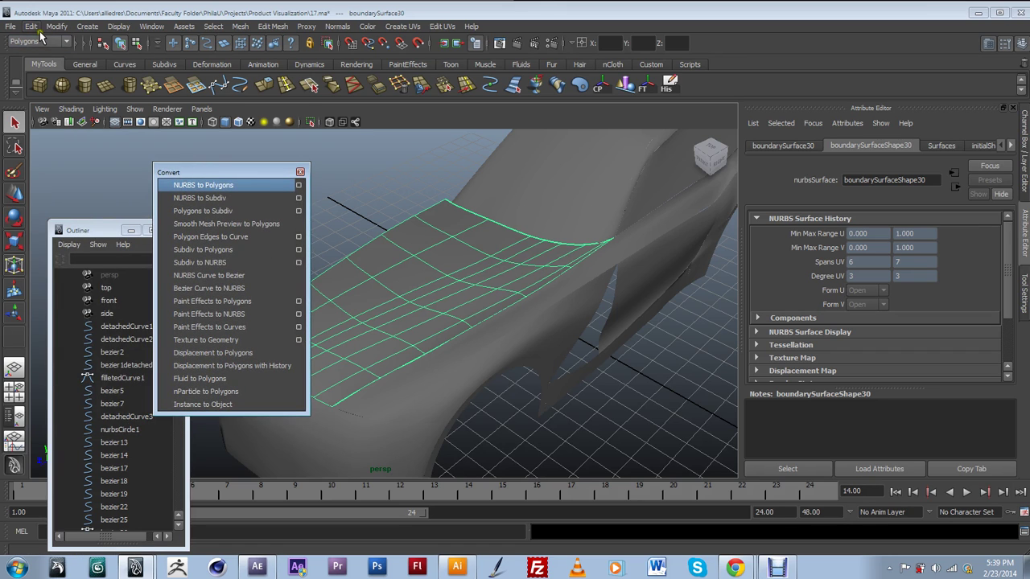
pyautogui.click(32, 27)
pyautogui.moveTo(57, 27)
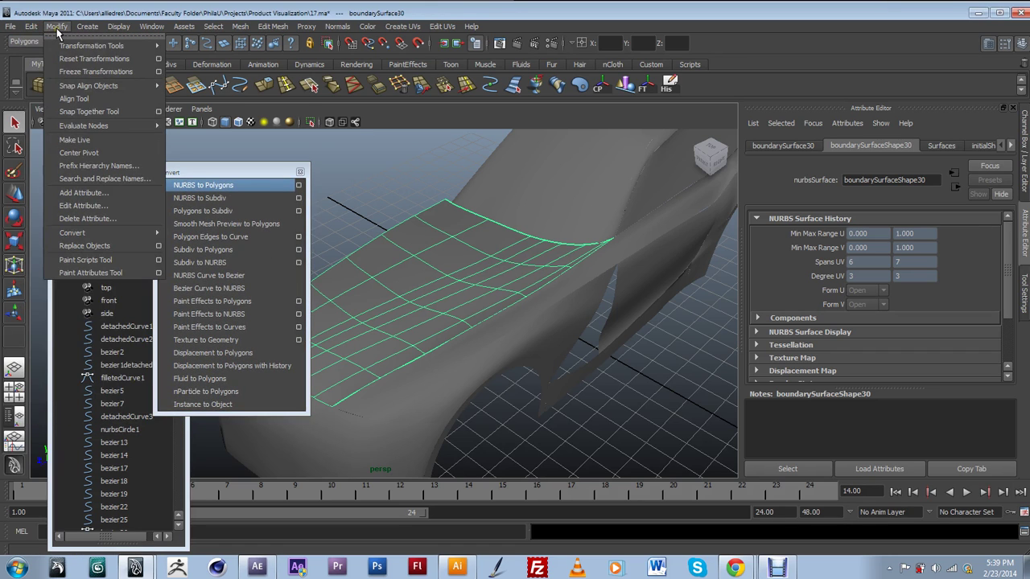
pyautogui.moveTo(118, 232)
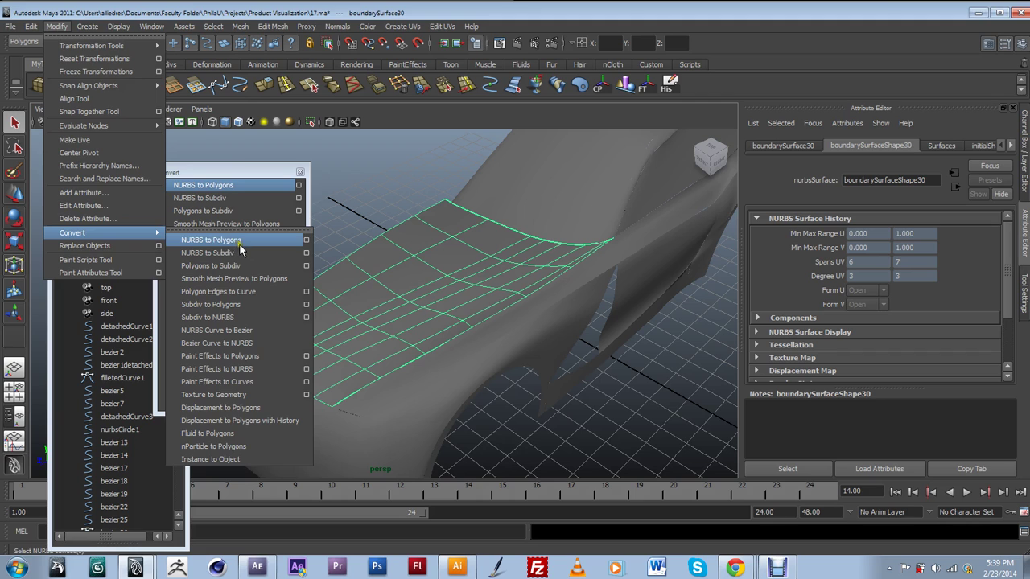
pyautogui.click(260, 170)
pyautogui.moveTo(260, 170); pyautogui.dragTo(288, 165)
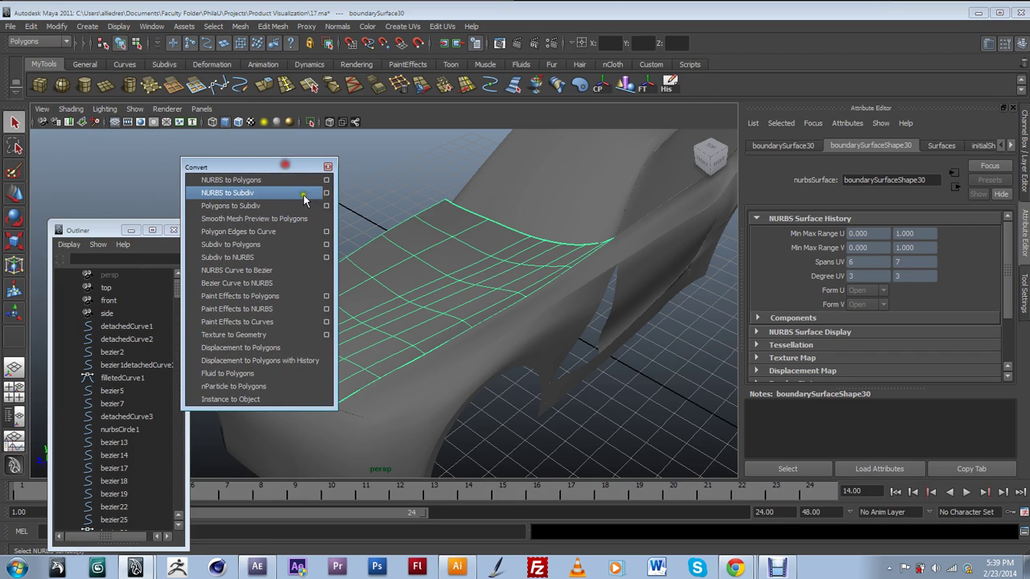
pyautogui.click(328, 181)
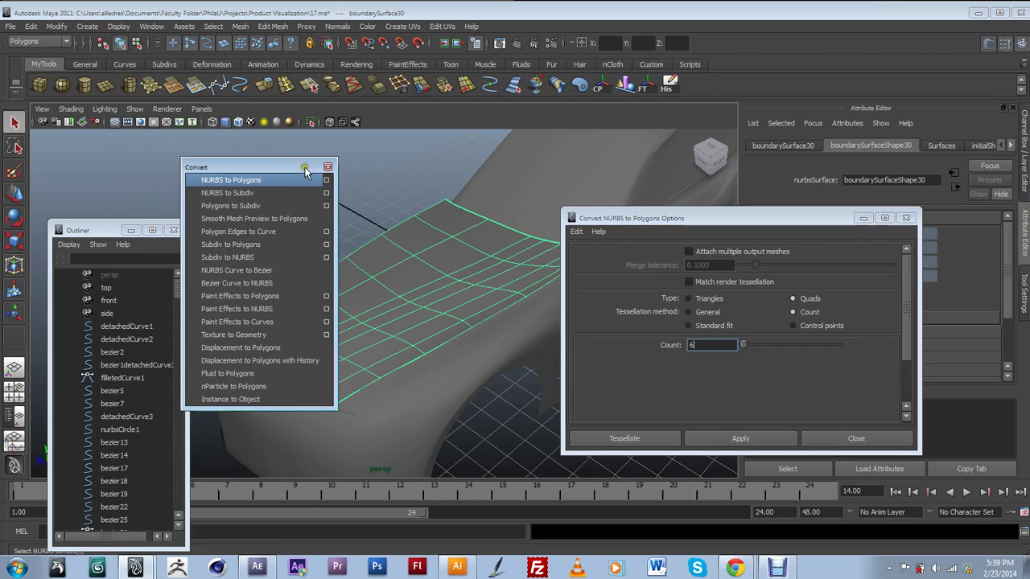
pyautogui.moveTo(310, 166); pyautogui.dragTo(159, 157)
pyautogui.keyDown('alt'); pyautogui.moveTo(461, 278); pyautogui.dragTo(454, 304); pyautogui.keyUp('alt')
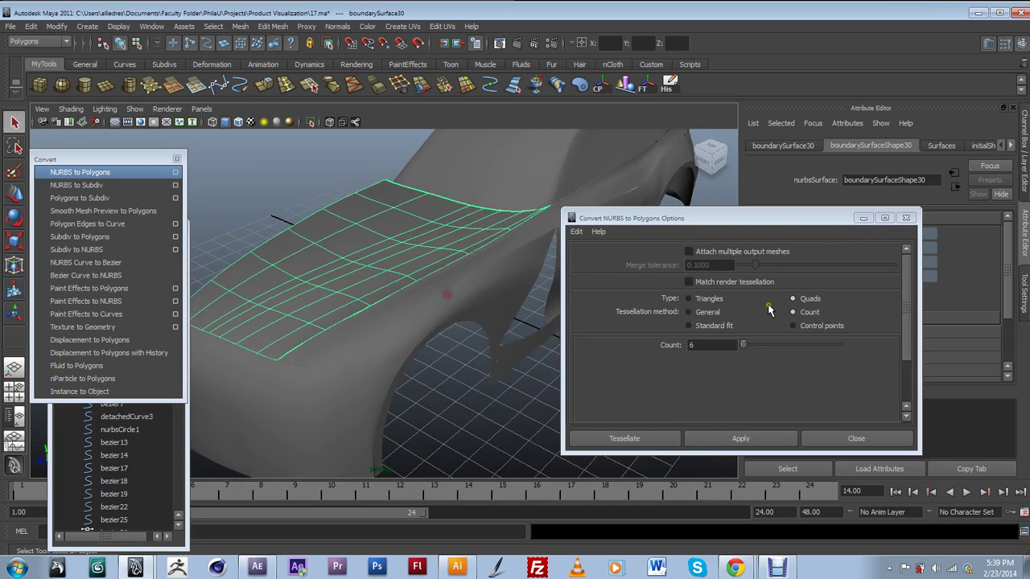
pyautogui.click(728, 312)
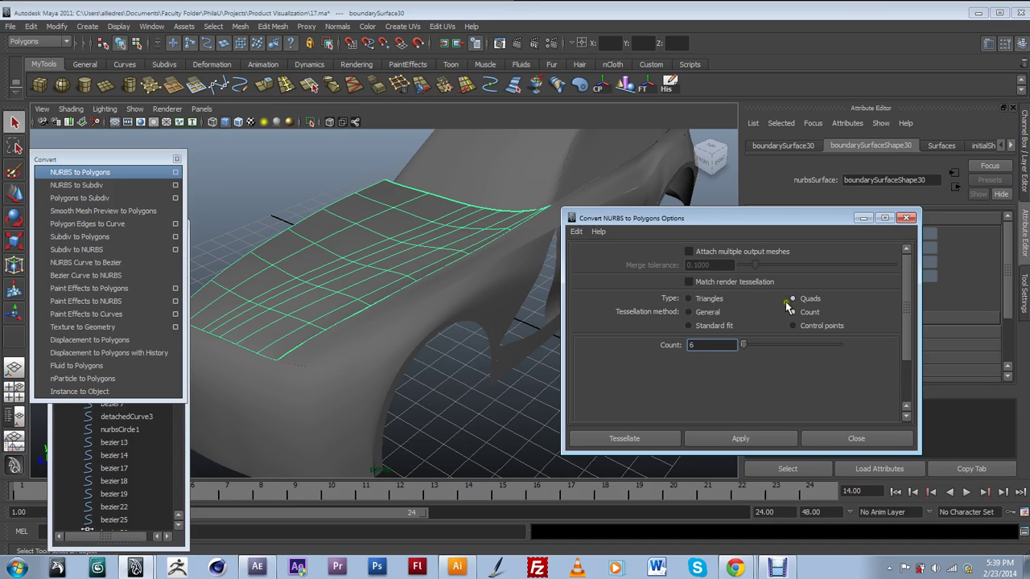
pyautogui.click(690, 312)
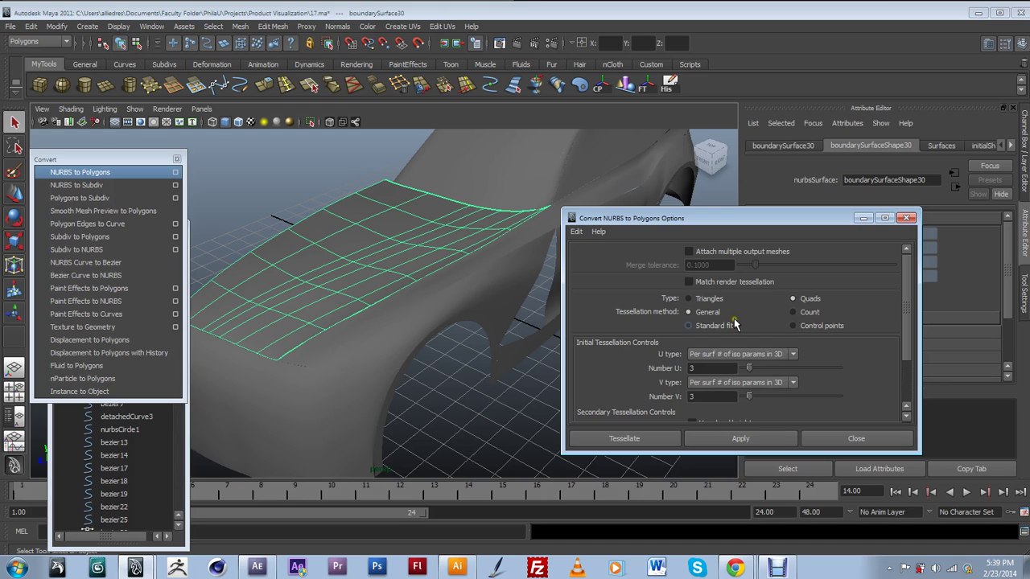
pyautogui.click(794, 312)
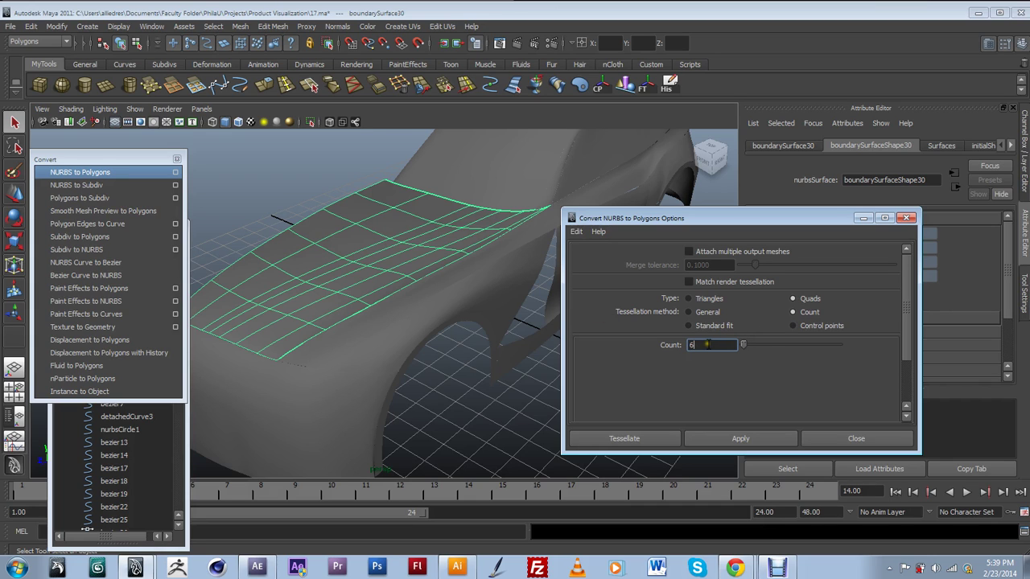
# Convert the hood surface to a quad polygon mesh using the Count tessellation method with a count of 42.
pyautogui.keyDown('alt'); pyautogui.moveTo(537, 319); pyautogui.dragTo(459, 405); pyautogui.keyUp('alt')
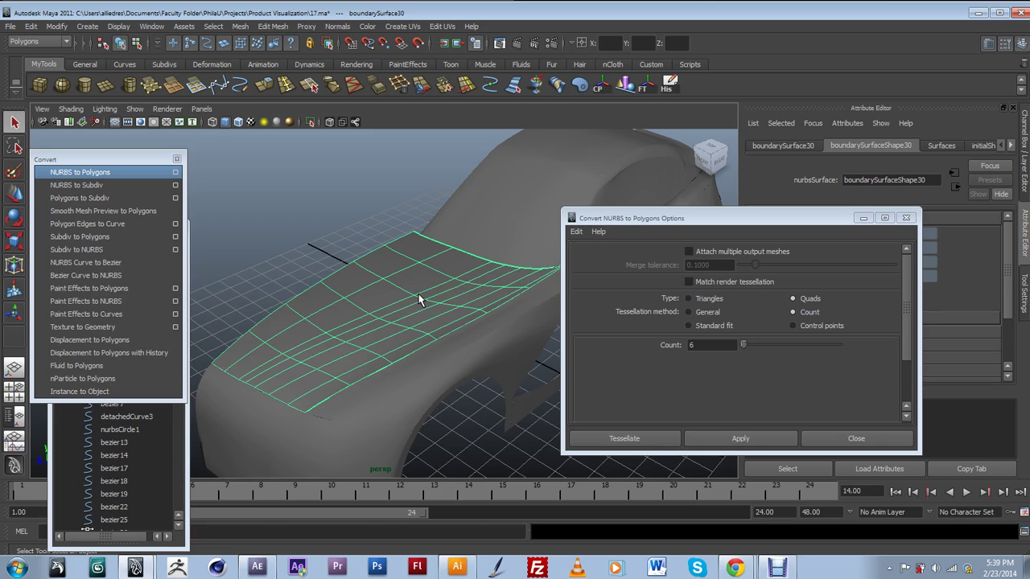
pyautogui.keyDown('alt'); pyautogui.moveTo(421, 314); pyautogui.dragTo(421, 310); pyautogui.keyUp('alt')
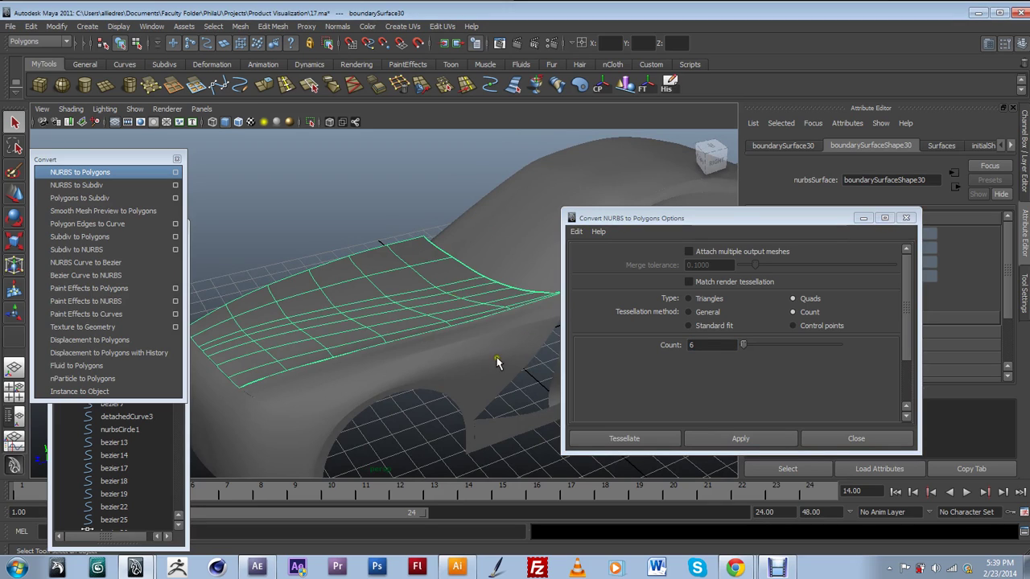
pyautogui.click(633, 336)
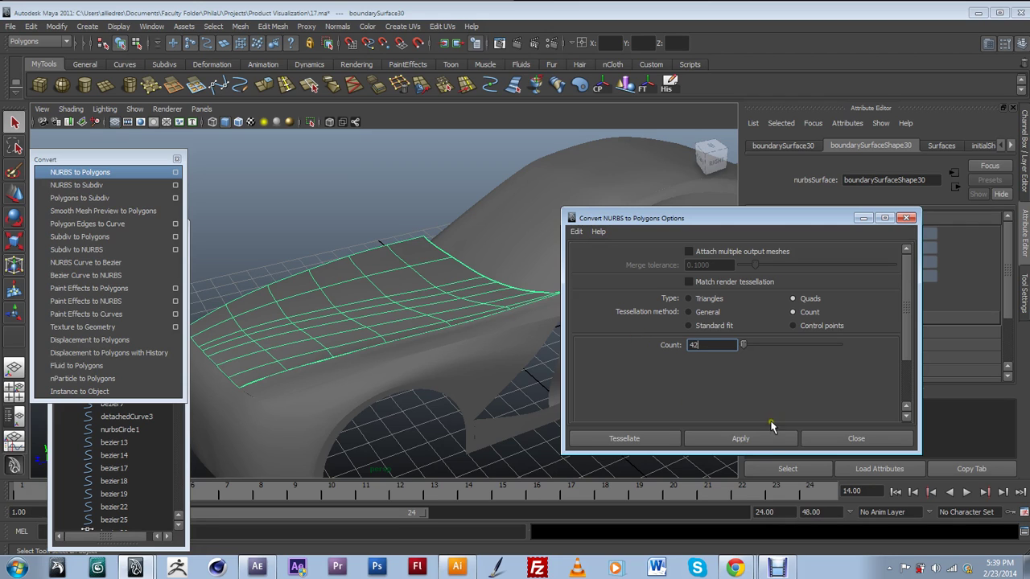
pyautogui.click(744, 440)
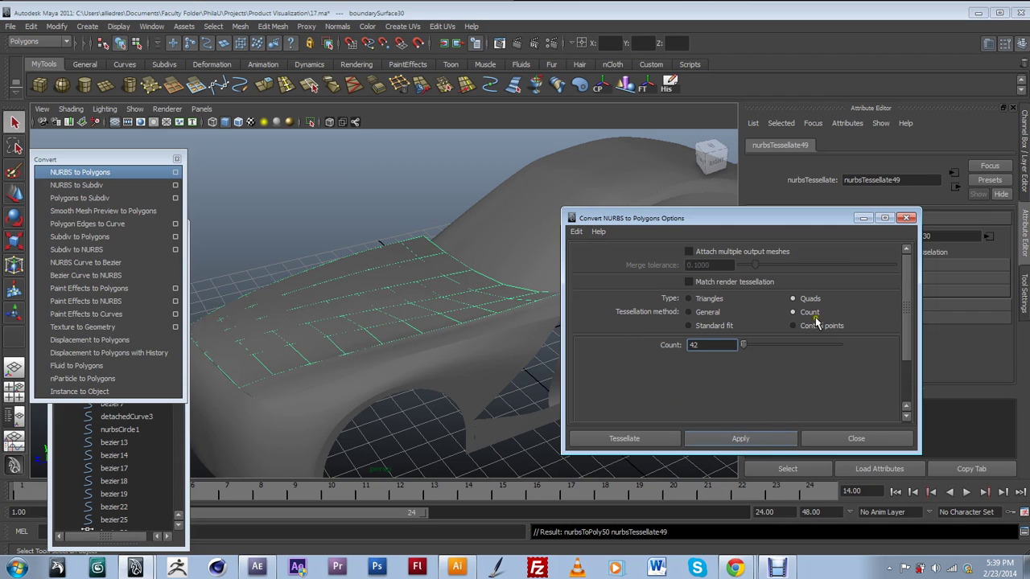
pyautogui.click(905, 218)
pyautogui.keyDown('alt'); pyautogui.moveTo(574, 388); pyautogui.dragTo(549, 354); pyautogui.keyUp('alt')
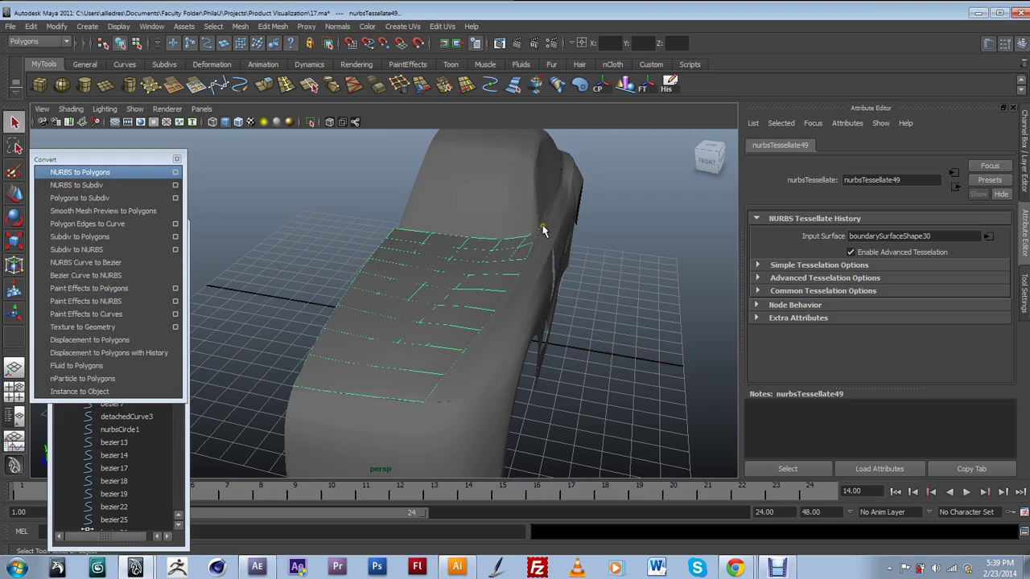
pyautogui.press('y')
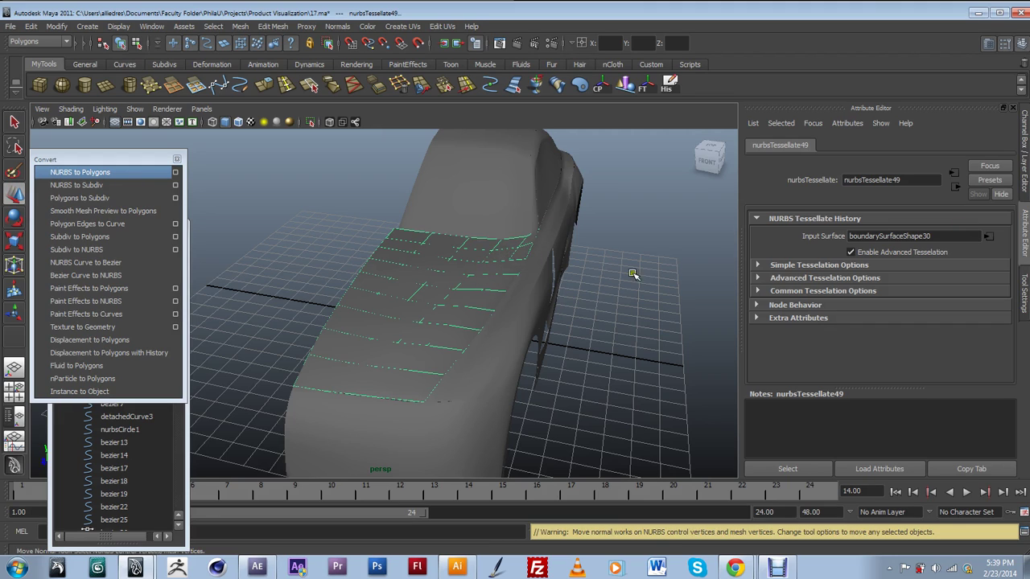
# Create a new display layer containing the converted hood mesh and hide that layer.
pyautogui.click(1025, 185)
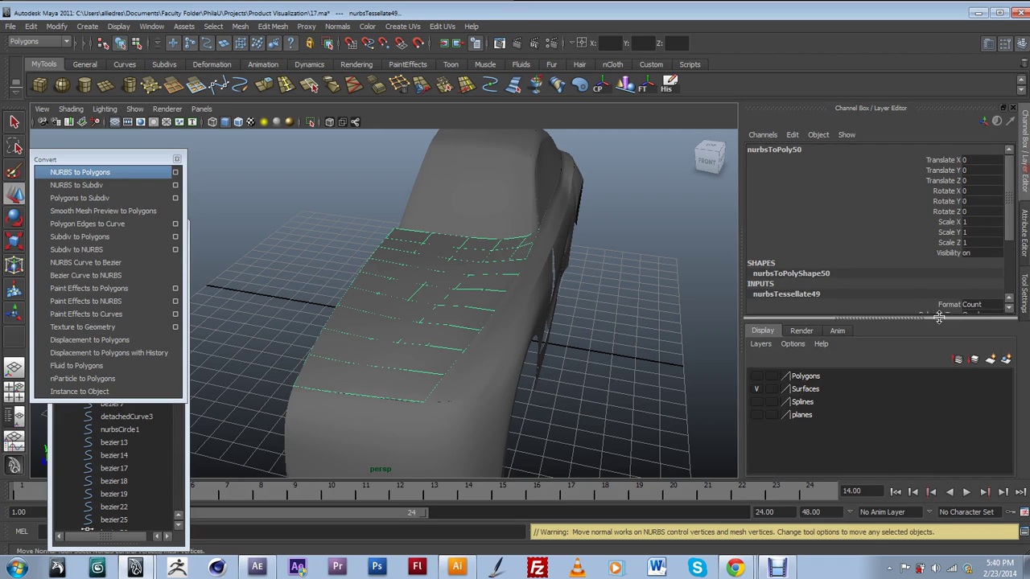
pyautogui.click(1006, 359)
pyautogui.click(756, 376)
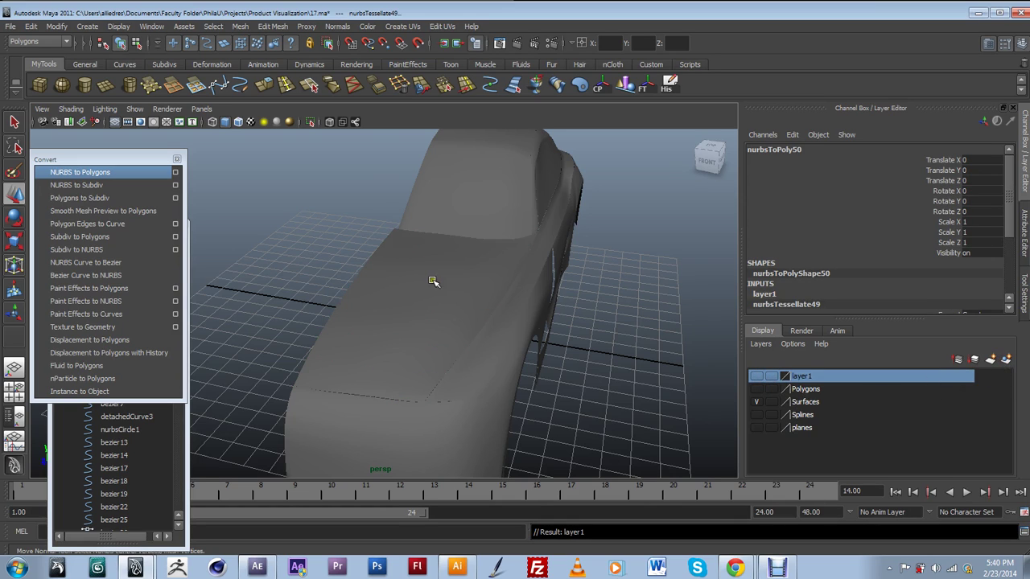
# Hide the Surfaces layer, show the new hood layer, and select the polygon hood mesh to inspect its topology.
pyautogui.click(446, 304)
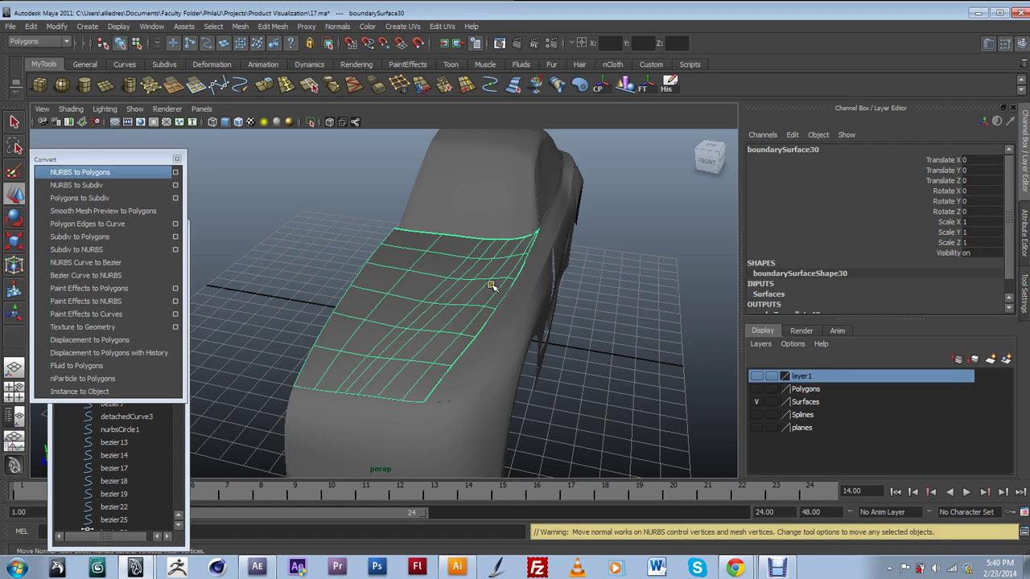
pyautogui.click(756, 401)
pyautogui.click(756, 376)
pyautogui.click(441, 320)
pyautogui.keyDown('alt'); pyautogui.moveTo(453, 322); pyautogui.dragTo(473, 372); pyautogui.keyUp('alt')
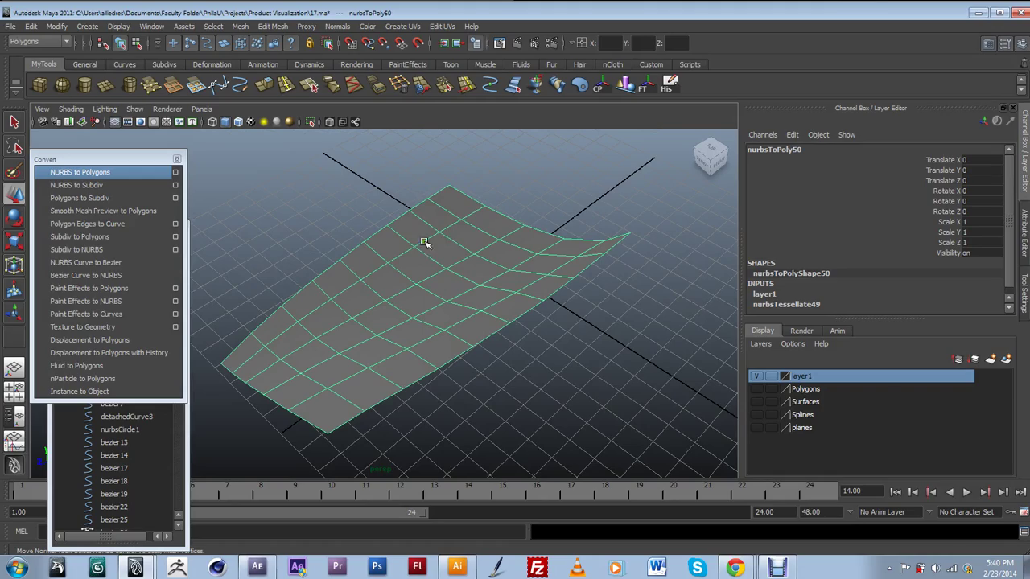
# Display the hood mesh with smooth preview and inspect its surface and edge flow from several angles.
pyautogui.keyDown('alt'); pyautogui.moveTo(607, 250); pyautogui.dragTo(491, 378); pyautogui.keyUp('alt')
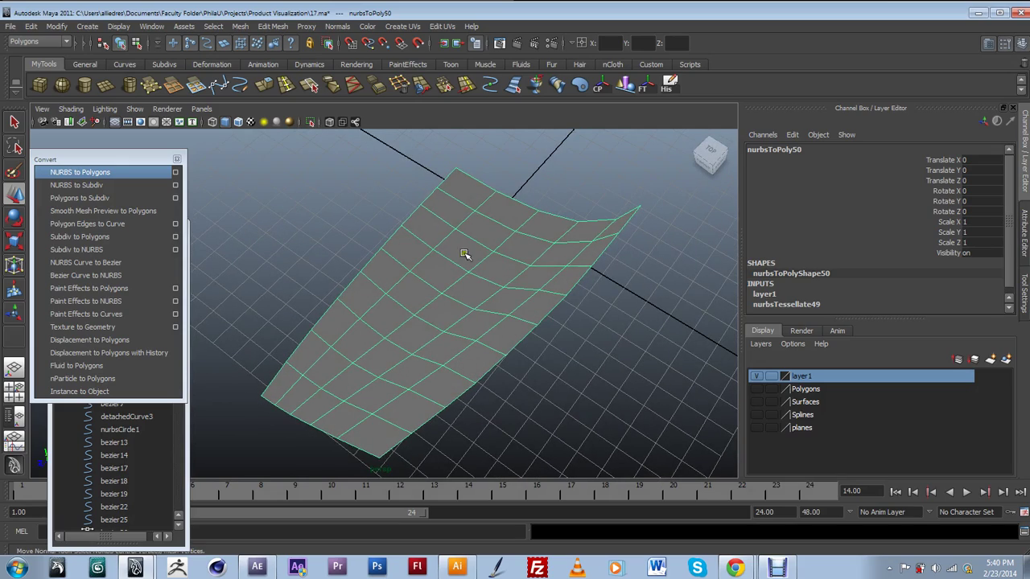
pyautogui.keyDown('alt'); pyautogui.moveTo(427, 328); pyautogui.dragTo(552, 225); pyautogui.keyUp('alt')
pyautogui.keyDown('alt'); pyautogui.moveTo(466, 281); pyautogui.dragTo(510, 297); pyautogui.keyUp('alt')
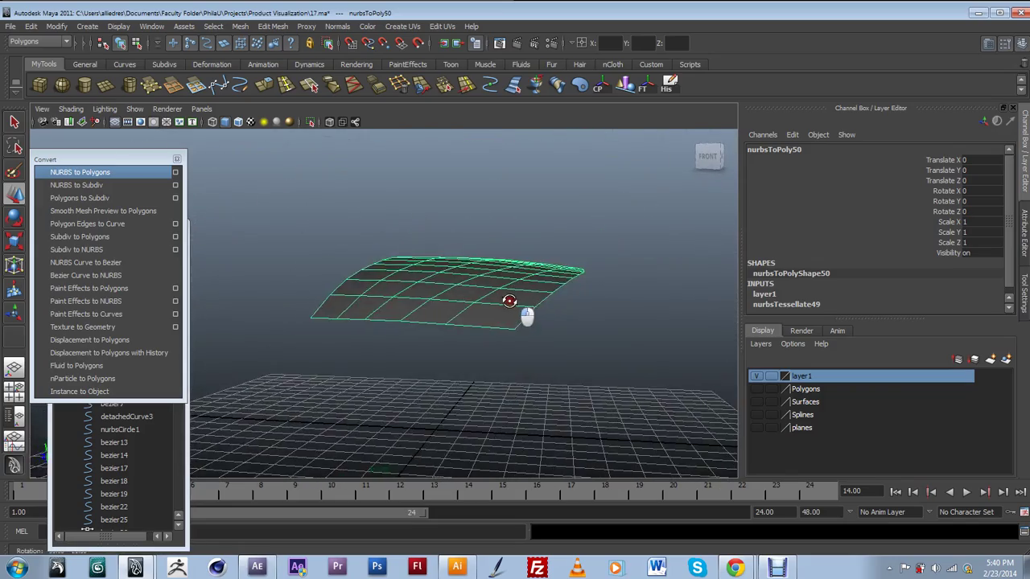
pyautogui.keyDown('alt'); pyautogui.moveTo(466, 321); pyautogui.dragTo(513, 314); pyautogui.keyUp('alt')
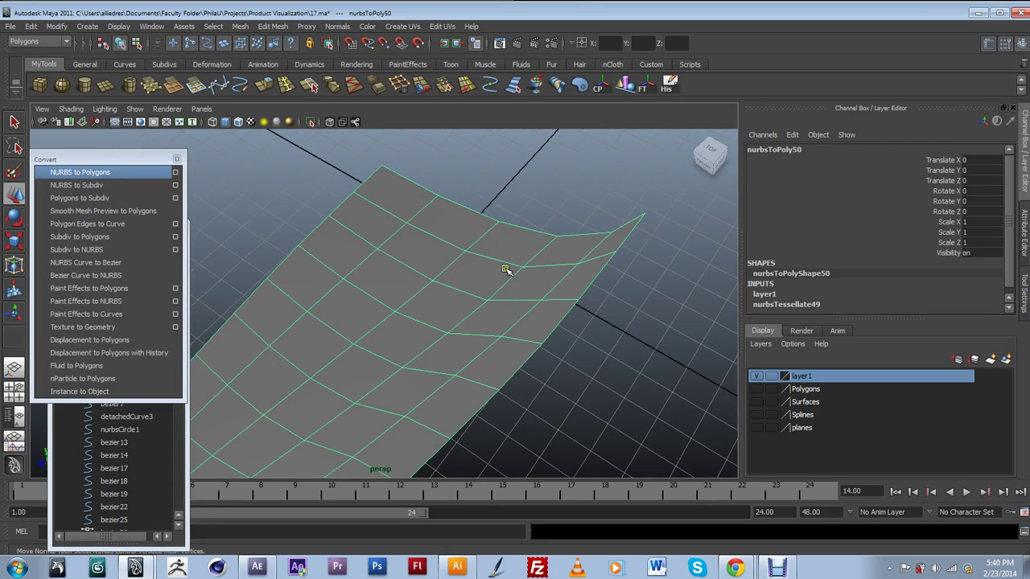
pyautogui.press('3')
pyautogui.click(618, 331)
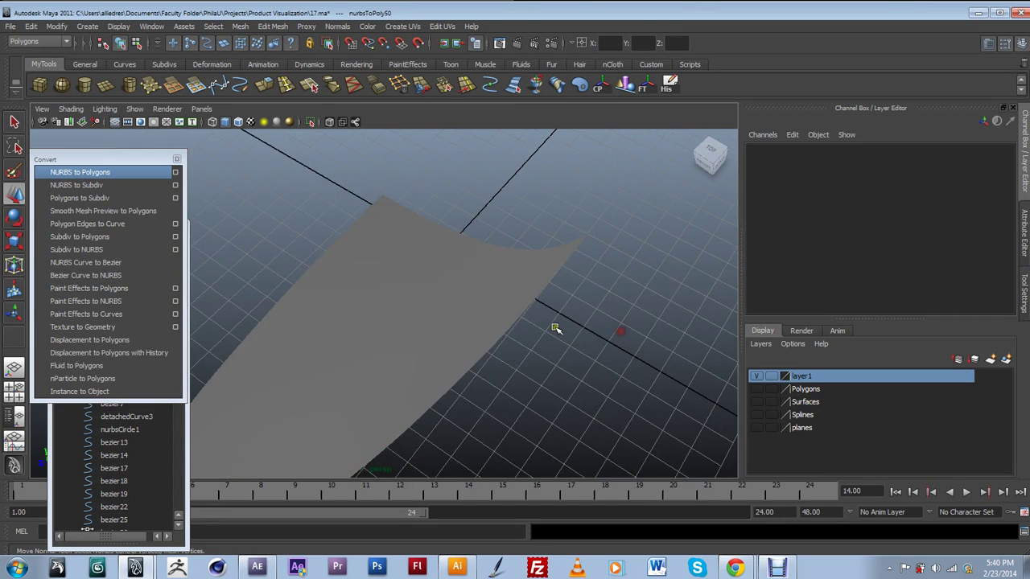
pyautogui.keyDown('alt'); pyautogui.moveTo(435, 358); pyautogui.dragTo(281, 307); pyautogui.keyUp('alt')
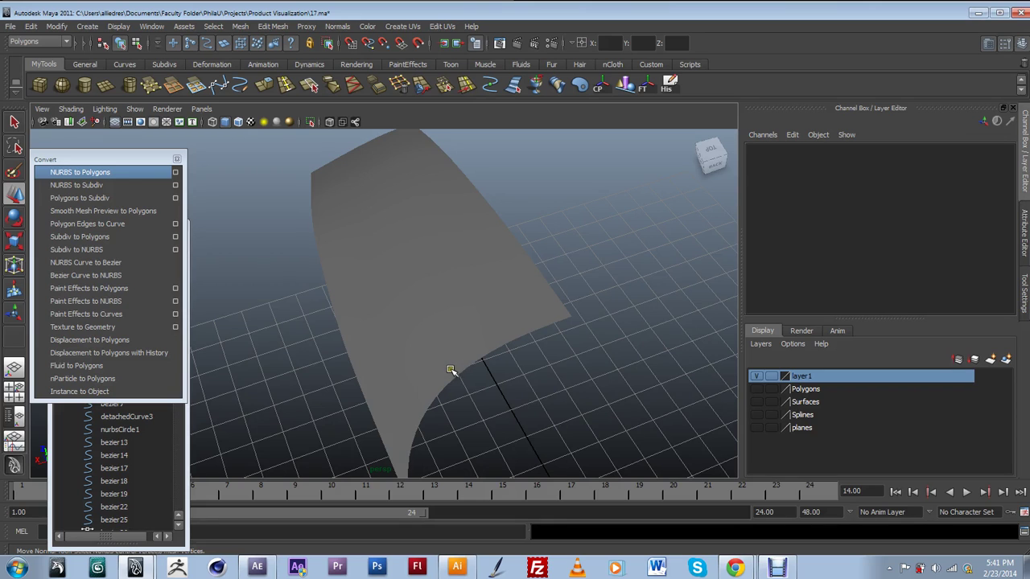
pyautogui.keyDown('alt'); pyautogui.moveTo(383, 376); pyautogui.dragTo(537, 356); pyautogui.keyUp('alt')
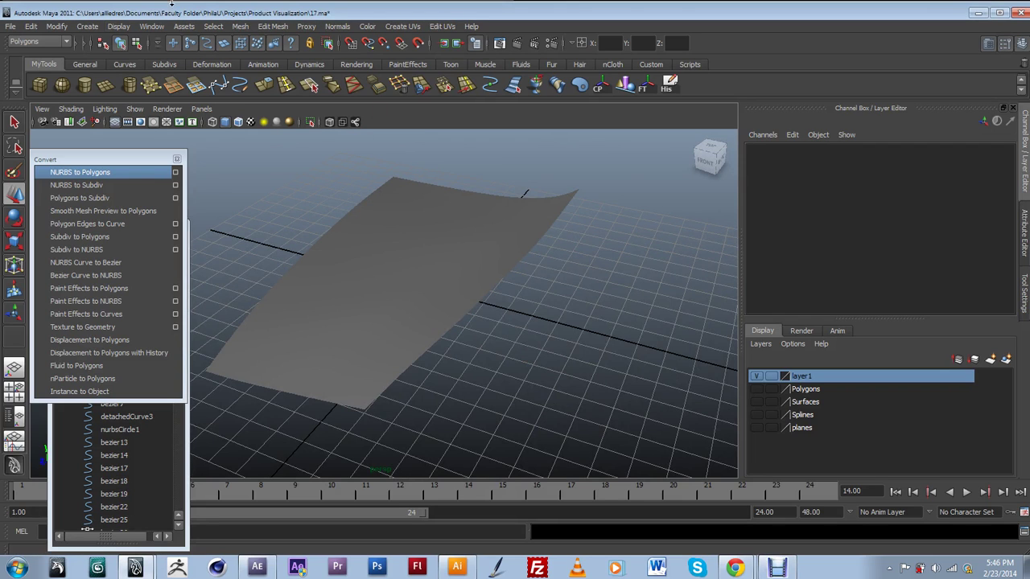
pyautogui.keyDown('alt'); pyautogui.moveTo(462, 236); pyautogui.dragTo(409, 218); pyautogui.keyUp('alt')
# Try to give the hood mesh thickness by selecting all of its faces and extruding them downward.
pyautogui.click(448, 262)
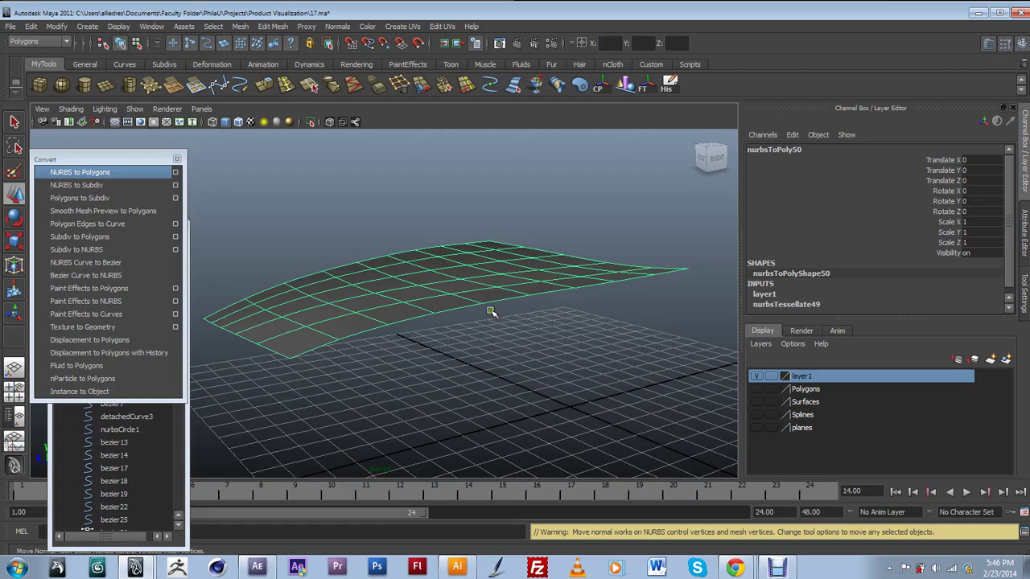
pyautogui.keyDown('alt'); pyautogui.moveTo(480, 320); pyautogui.dragTo(378, 321); pyautogui.keyUp('alt')
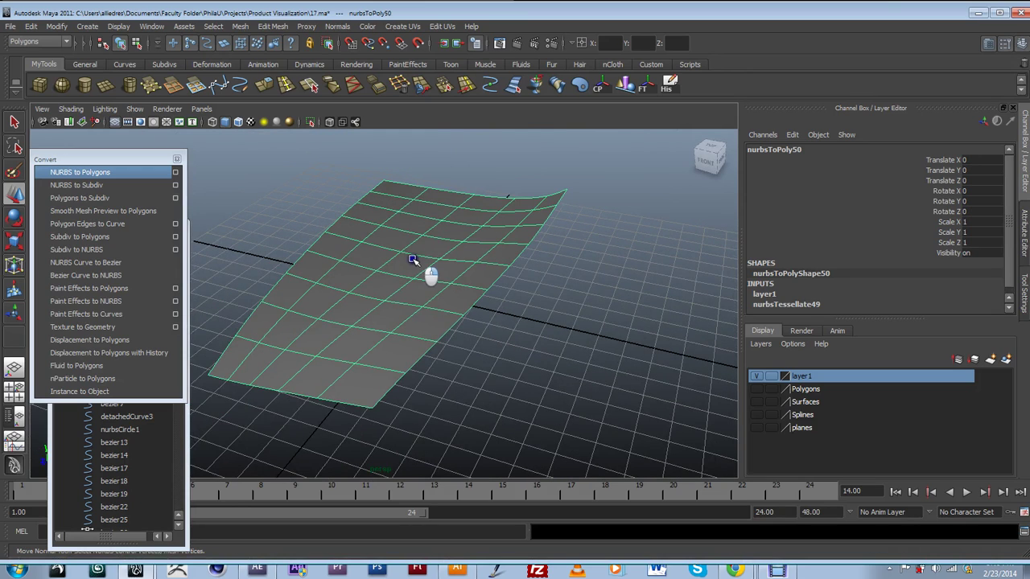
pyautogui.press('F11')
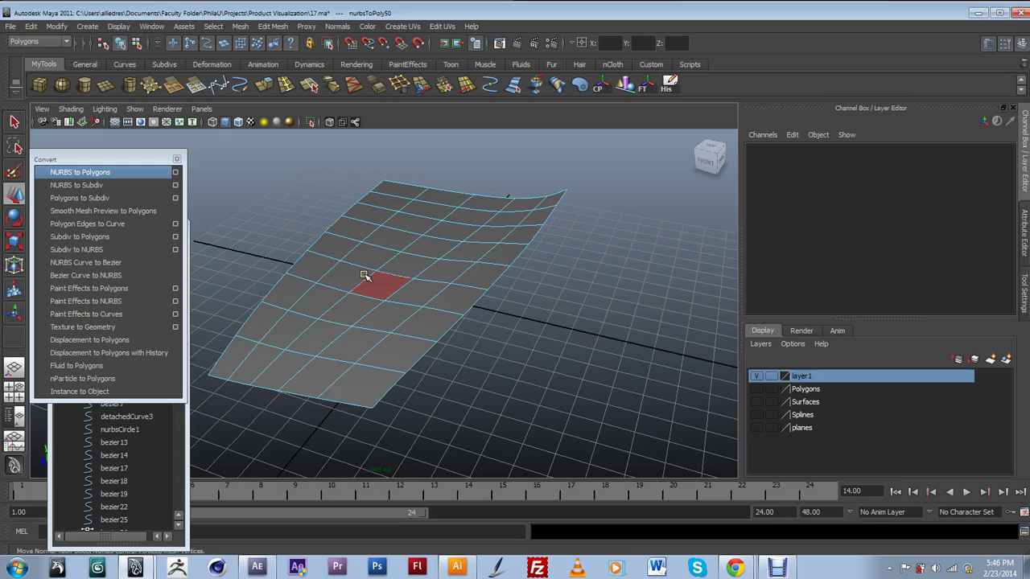
pyautogui.click(363, 276)
pyautogui.keyDown('alt'); pyautogui.moveTo(464, 287); pyautogui.dragTo(364, 294); pyautogui.keyUp('alt')
pyautogui.keyDown('alt'); pyautogui.moveTo(356, 349); pyautogui.dragTo(396, 344); pyautogui.keyUp('alt')
pyautogui.keyDown('alt'); pyautogui.moveTo(556, 285); pyautogui.dragTo(433, 348); pyautogui.keyUp('alt')
pyautogui.moveTo(324, 178); pyautogui.dragTo(680, 449)
pyautogui.keyDown('alt'); pyautogui.moveTo(609, 375); pyautogui.dragTo(528, 298); pyautogui.keyUp('alt')
pyautogui.click(274, 93)
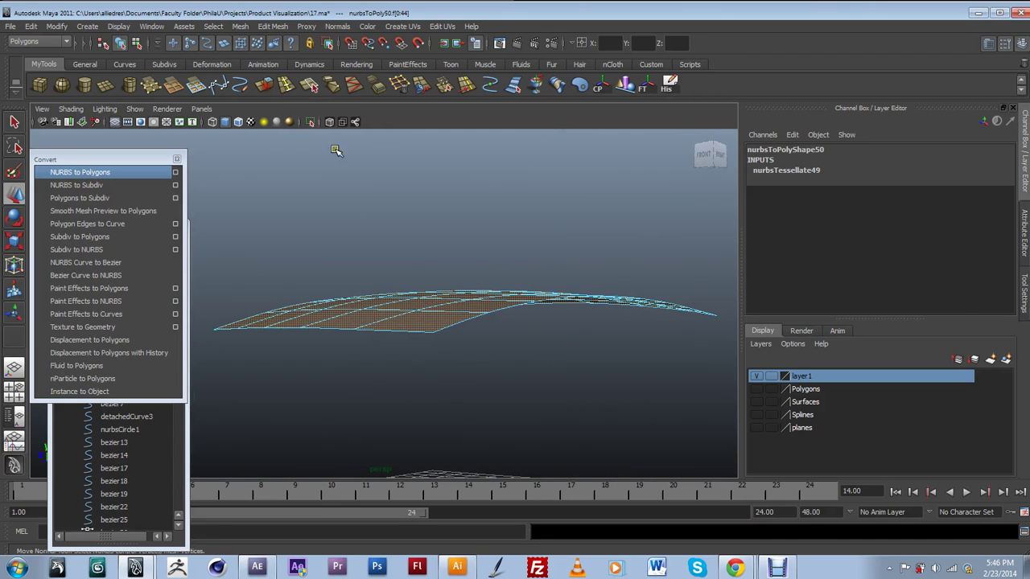
pyautogui.moveTo(263, 358); pyautogui.dragTo(279, 377)
pyautogui.moveTo(397, 366)
pyautogui.keyDown('alt'); pyautogui.mouseDown()
pyautogui.moveTo(404, 299)
pyautogui.moveTo(395, 374)
pyautogui.mouseUp(); pyautogui.keyUp('alt')
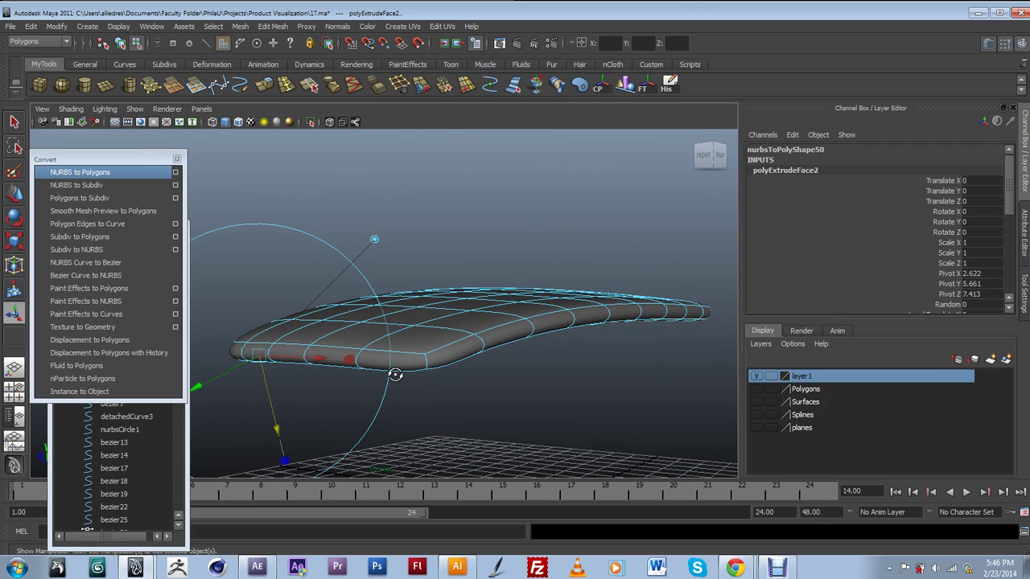
# Undo the face extrusion on the hood mesh.
pyautogui.hotkey('ctrl', 'z')
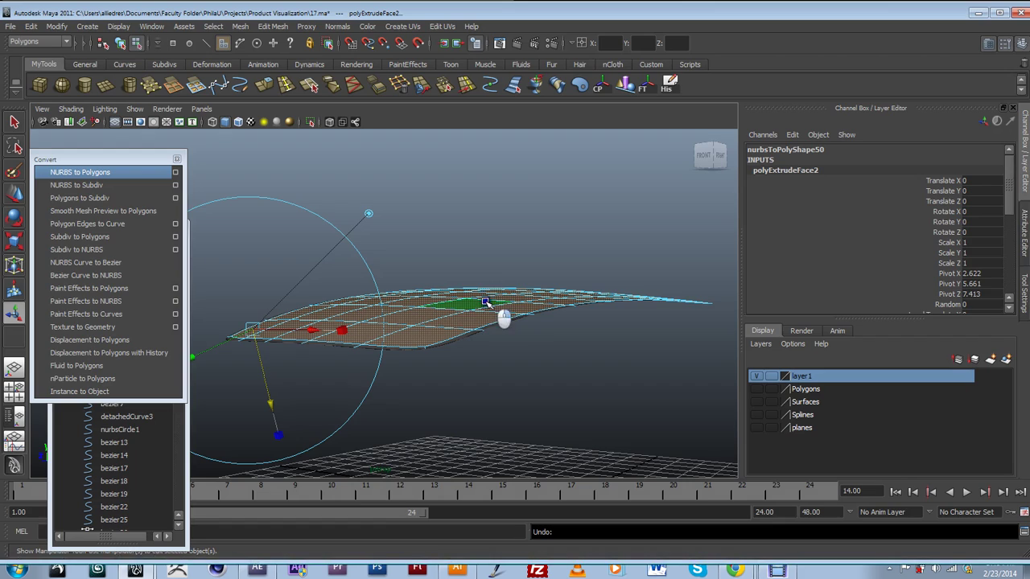
pyautogui.moveTo(509, 346)
pyautogui.keyDown('alt'); pyautogui.mouseDown()
pyautogui.moveTo(540, 405)
pyautogui.moveTo(495, 359)
pyautogui.mouseUp(); pyautogui.keyUp('alt')
pyautogui.keyDown('alt'); pyautogui.moveTo(395, 349); pyautogui.dragTo(226, 375); pyautogui.keyUp('alt')
pyautogui.keyDown('alt'); pyautogui.moveTo(354, 345); pyautogui.dragTo(328, 363); pyautogui.keyUp('alt')
pyautogui.hotkey('ctrl', 'z')
pyautogui.hotkey('ctrl', 'z')
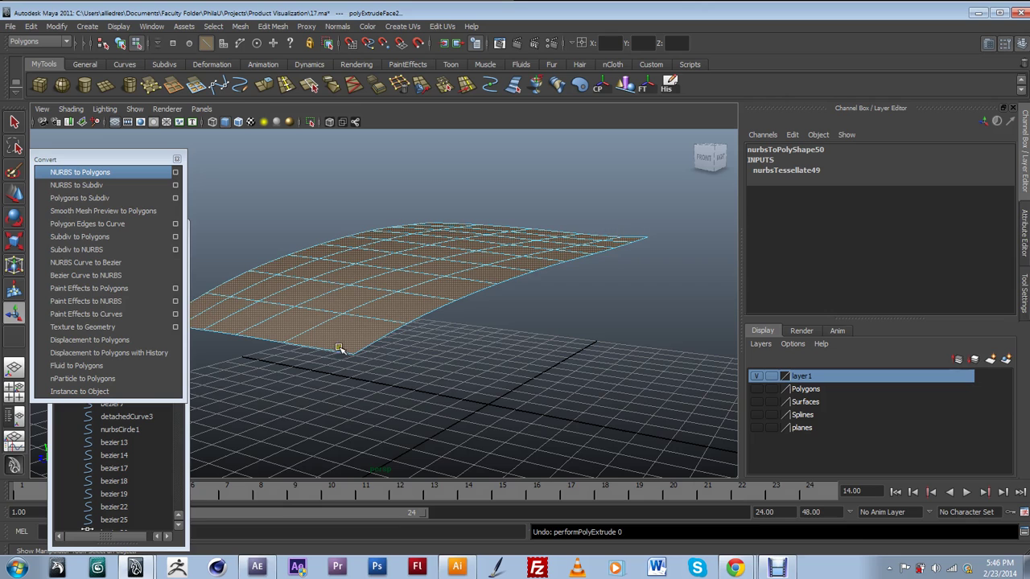
# Select the hood mesh's whole border edge loop and extrude it downward to form a side wall around the panel.
pyautogui.keyDown('alt'); pyautogui.moveTo(387, 342); pyautogui.dragTo(395, 355); pyautogui.keyUp('alt')
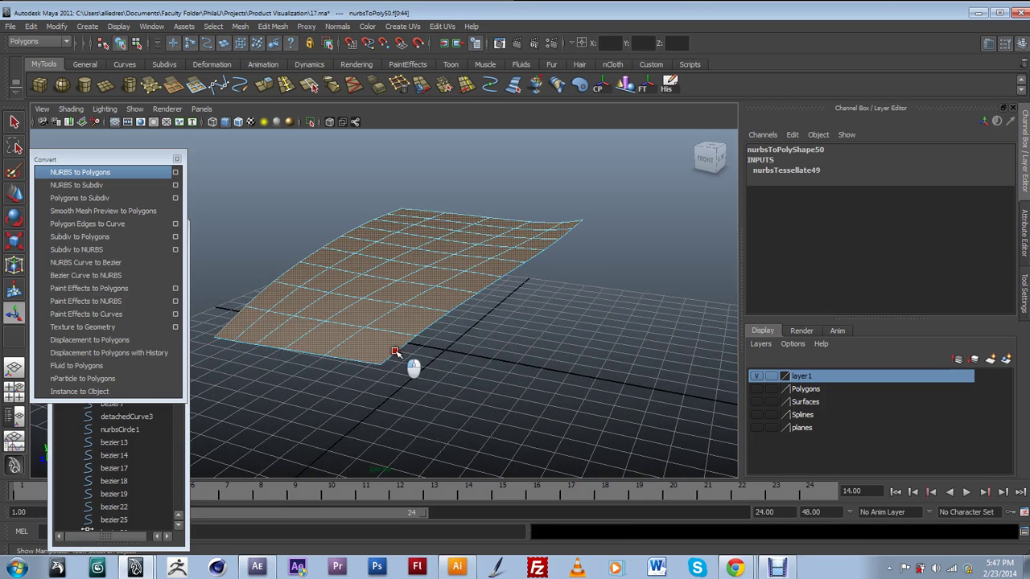
pyautogui.click(396, 354)
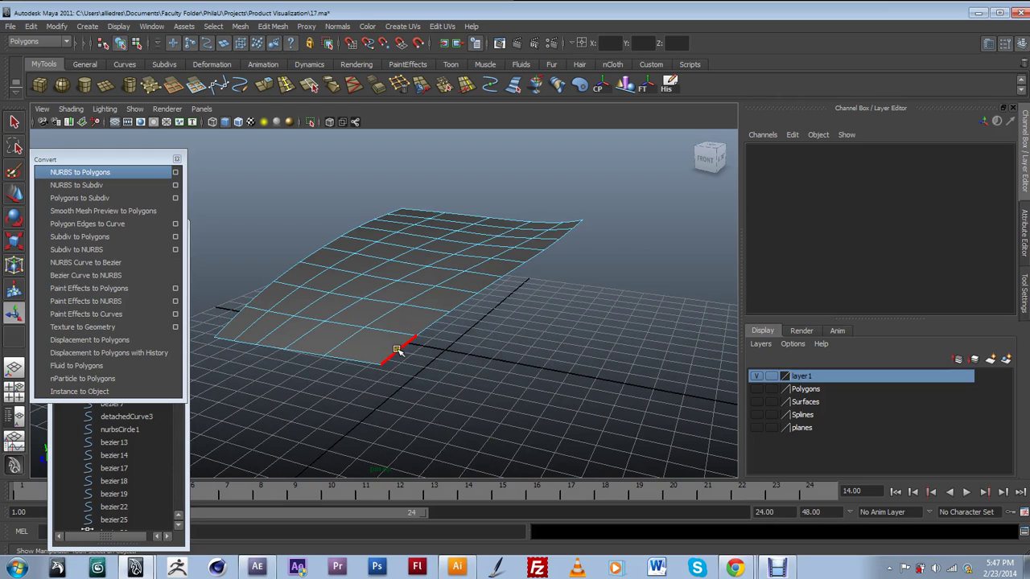
pyautogui.click(393, 353)
pyautogui.doubleClick(393, 354)
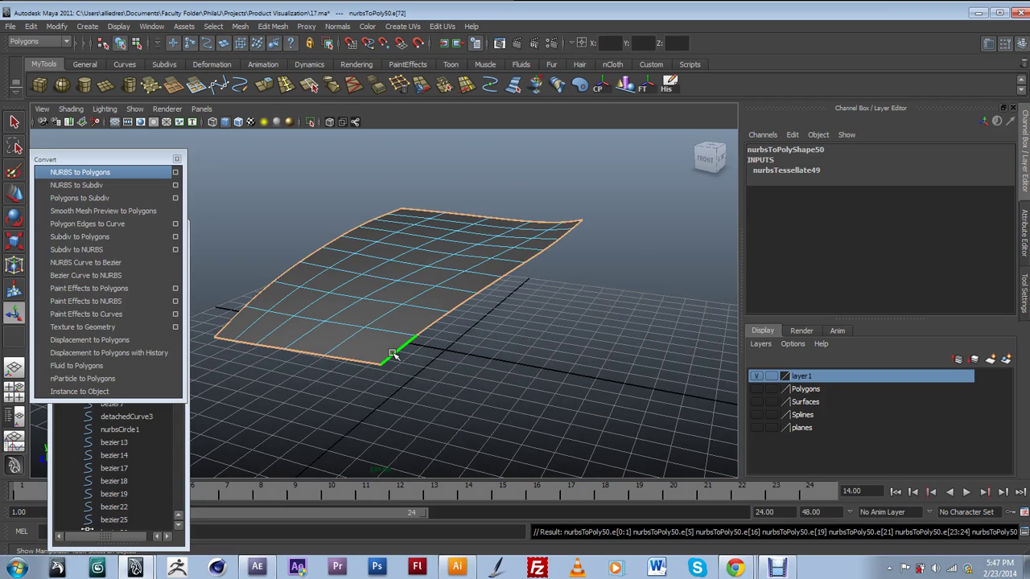
pyautogui.click(269, 83)
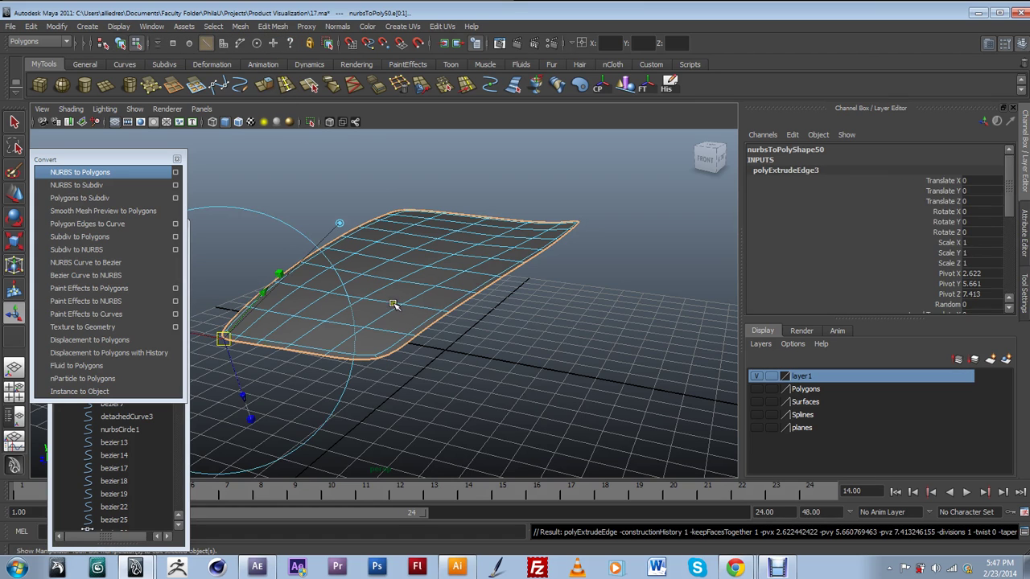
pyautogui.moveTo(244, 393); pyautogui.dragTo(399, 364)
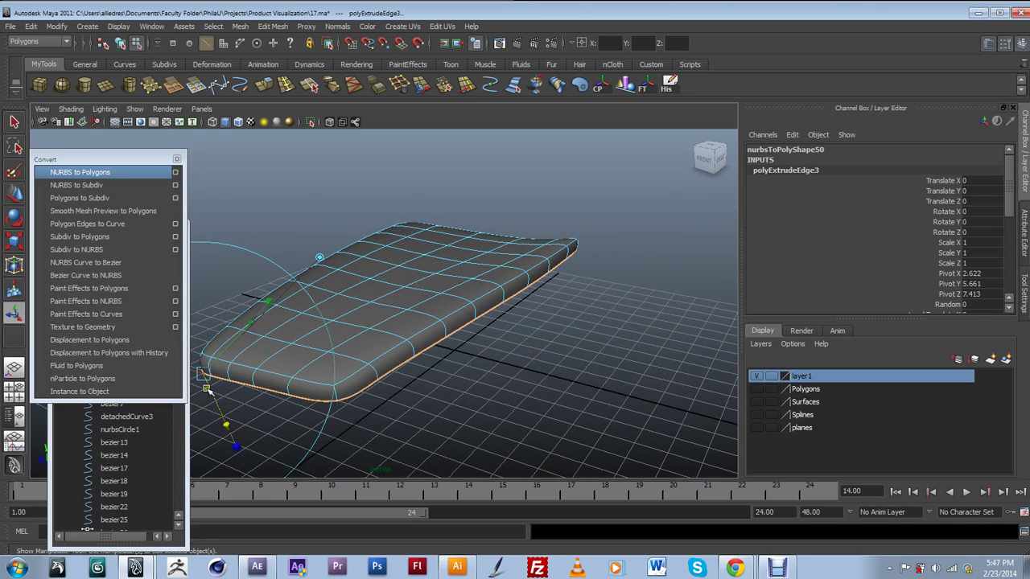
pyautogui.keyDown('alt'); pyautogui.moveTo(576, 274); pyautogui.dragTo(510, 388); pyautogui.keyUp('alt')
pyautogui.keyDown('alt'); pyautogui.moveTo(510, 388); pyautogui.dragTo(569, 342, button='middle'); pyautogui.keyUp('alt')
pyautogui.keyDown('alt'); pyautogui.moveTo(570, 343); pyautogui.dragTo(508, 376); pyautogui.keyUp('alt')
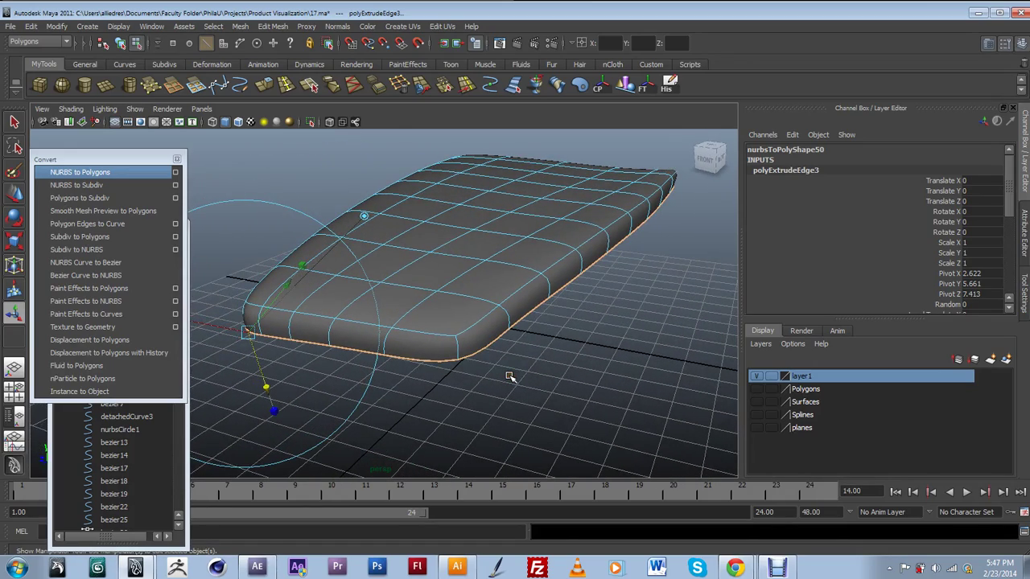
pyautogui.moveTo(281, 382); pyautogui.dragTo(276, 396)
# Insert an edge loop around the extruded side wall just below the hood's top edge to tighten the rounded border.
pyautogui.click(285, 84)
pyautogui.moveTo(235, 316); pyautogui.dragTo(230, 312)
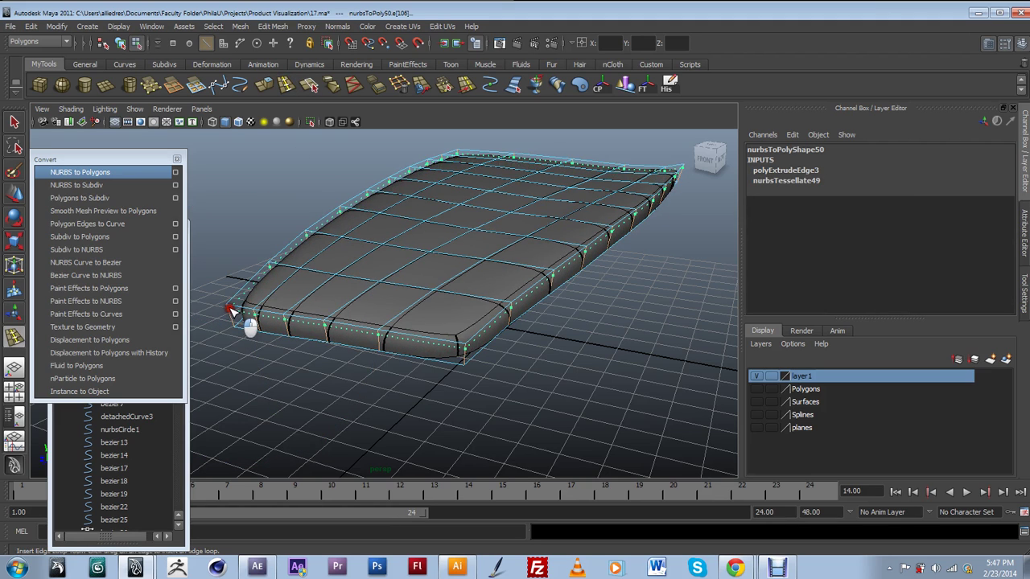
pyautogui.moveTo(233, 315); pyautogui.dragTo(233, 311)
pyautogui.moveTo(238, 307); pyautogui.dragTo(239, 308)
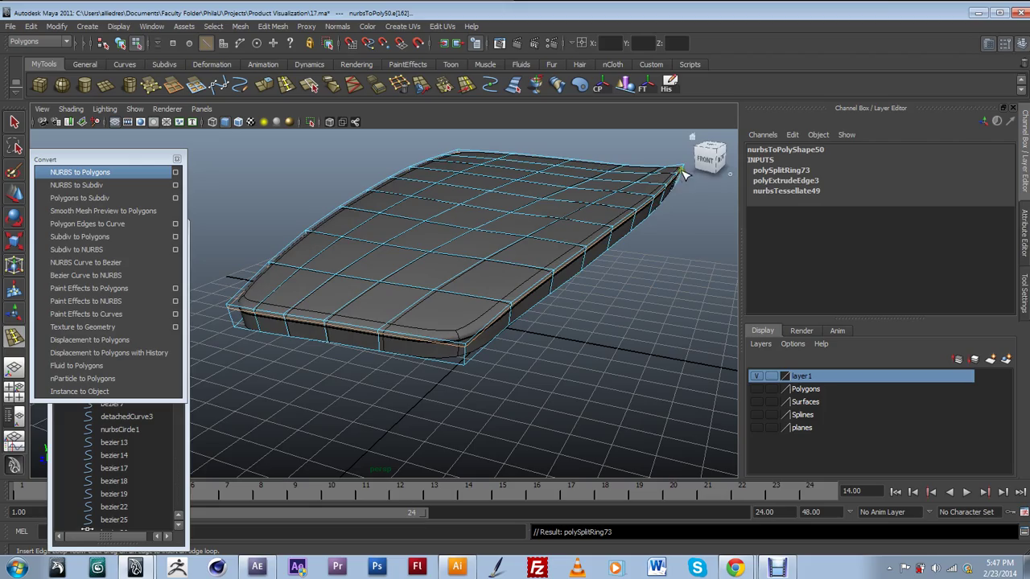
pyautogui.keyDown('alt'); pyautogui.moveTo(413, 310); pyautogui.dragTo(458, 379); pyautogui.keyUp('alt')
pyautogui.keyDown('alt'); pyautogui.moveTo(458, 379); pyautogui.dragTo(456, 281, button='middle'); pyautogui.keyUp('alt')
pyautogui.keyDown('alt'); pyautogui.moveTo(456, 281); pyautogui.dragTo(393, 393, button='right'); pyautogui.keyUp('alt')
pyautogui.keyDown('alt'); pyautogui.moveTo(327, 390); pyautogui.dragTo(361, 271, button='right'); pyautogui.keyUp('alt')
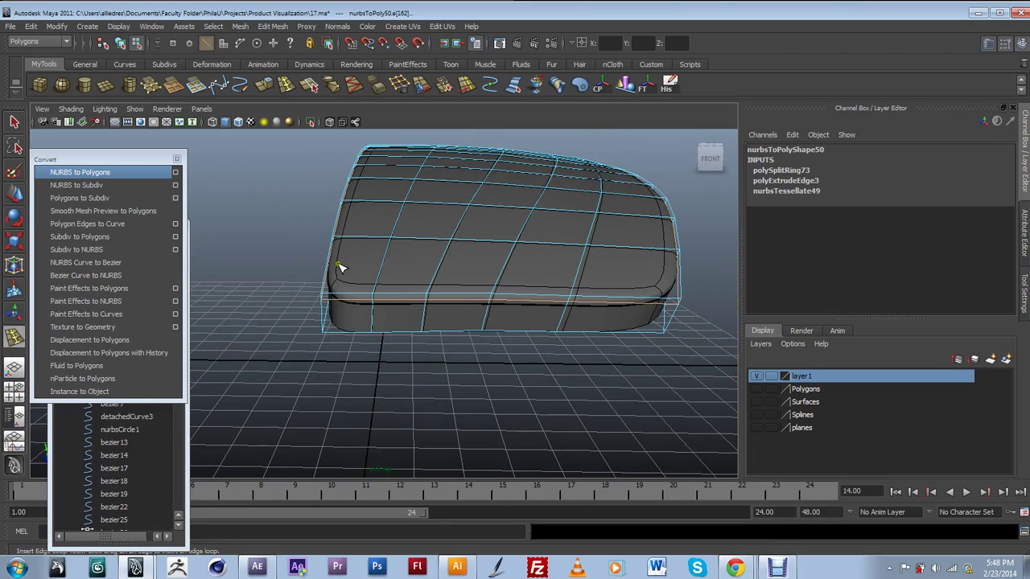
pyautogui.keyDown('alt'); pyautogui.moveTo(336, 298); pyautogui.dragTo(580, 335); pyautogui.keyUp('alt')
pyautogui.click(14, 193)
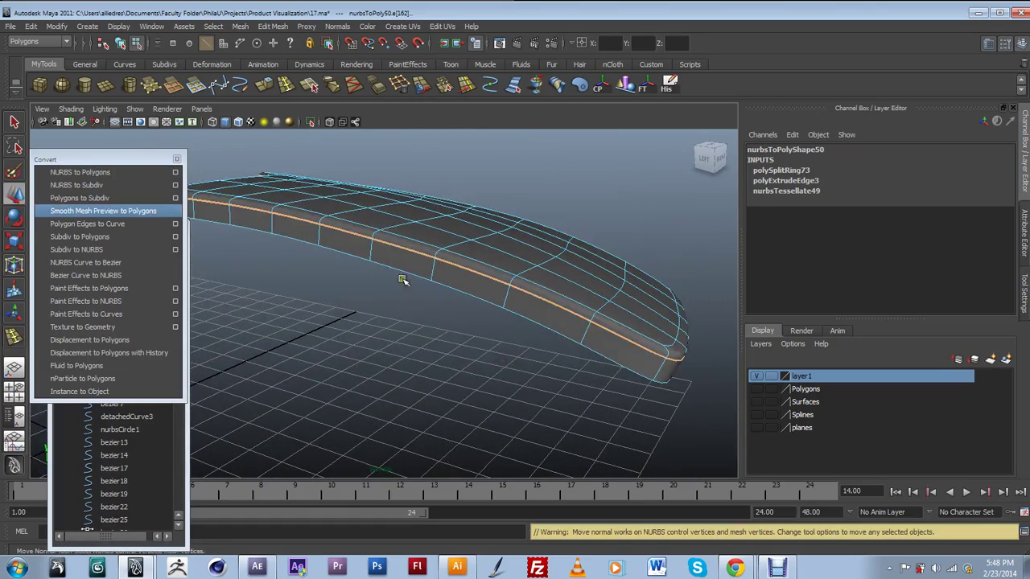
# Turn off smooth preview and delete the side-wall faces along the rear half of the hood's long straight side, including the narrow edge-loop strips.
pyautogui.press('1')
pyautogui.keyDown('alt'); pyautogui.moveTo(405, 277); pyautogui.dragTo(361, 329); pyautogui.keyUp('alt')
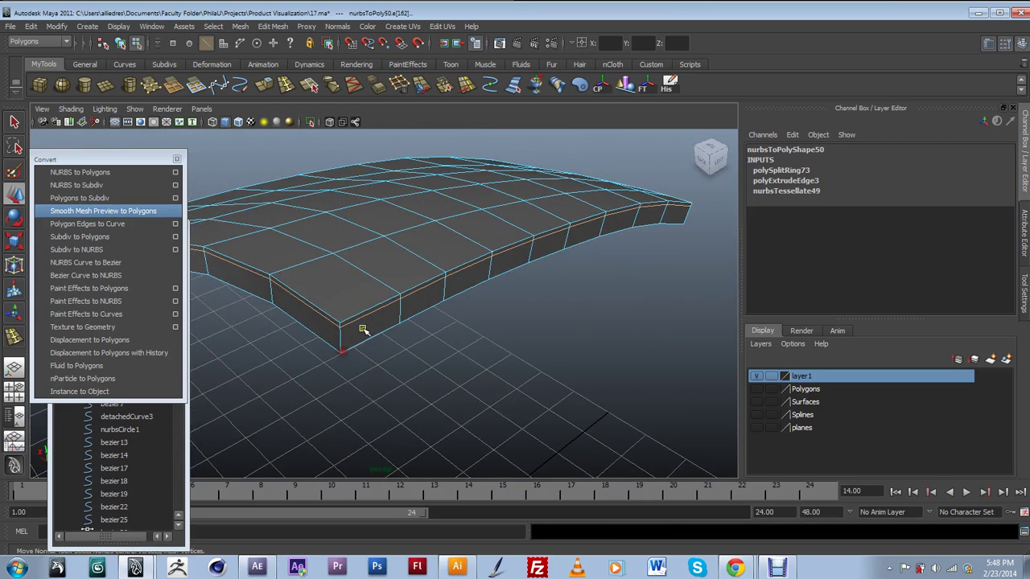
pyautogui.click(366, 330)
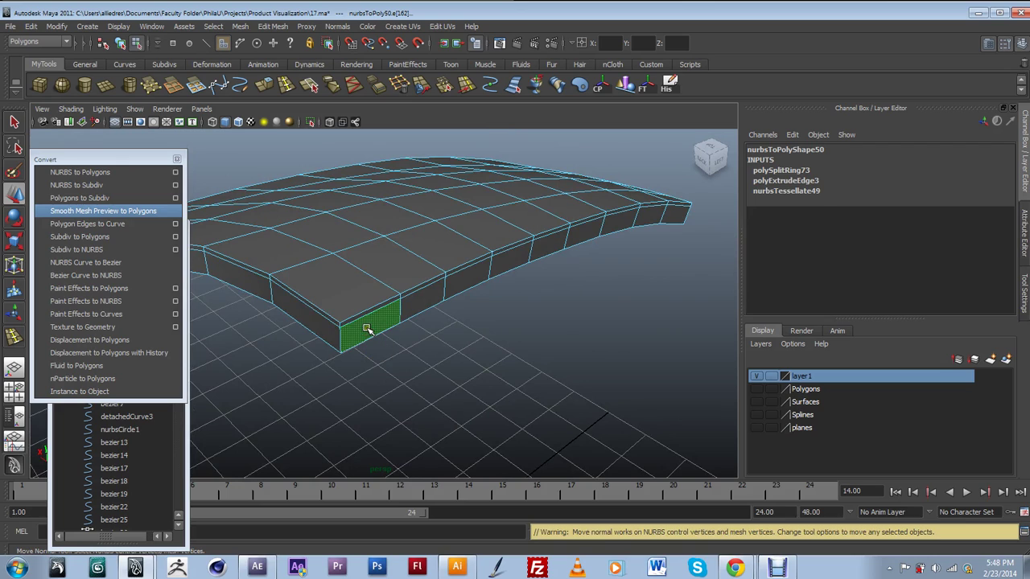
pyautogui.press('Delete')
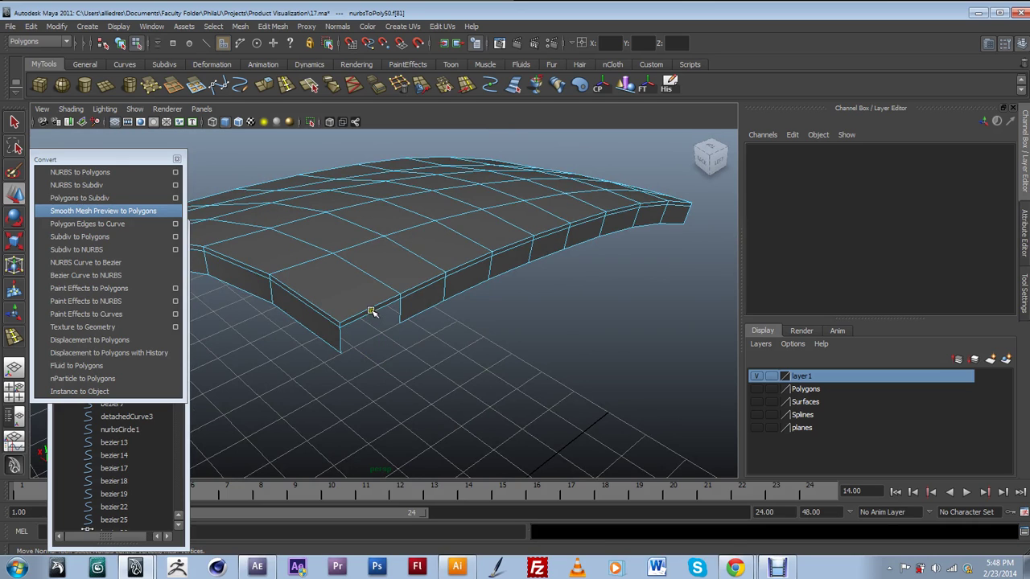
pyautogui.click(424, 297)
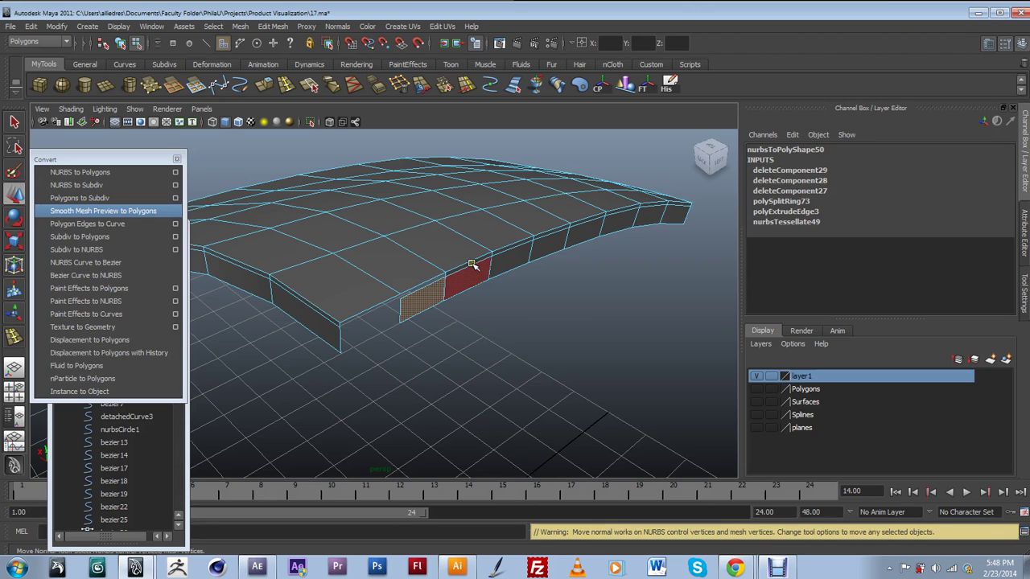
pyautogui.press('Delete')
pyautogui.click(474, 276)
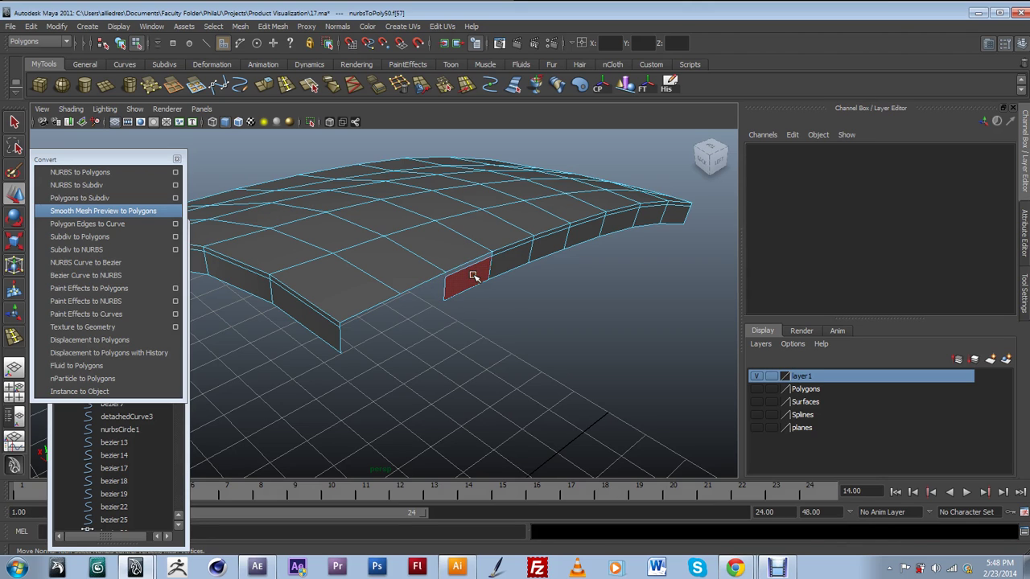
pyautogui.press('Delete')
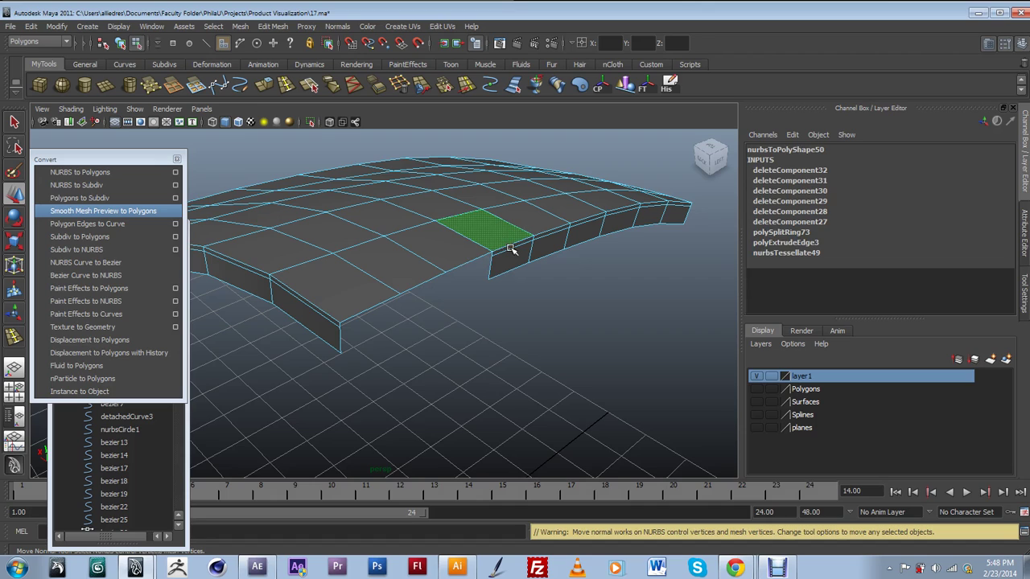
pyautogui.click(510, 249)
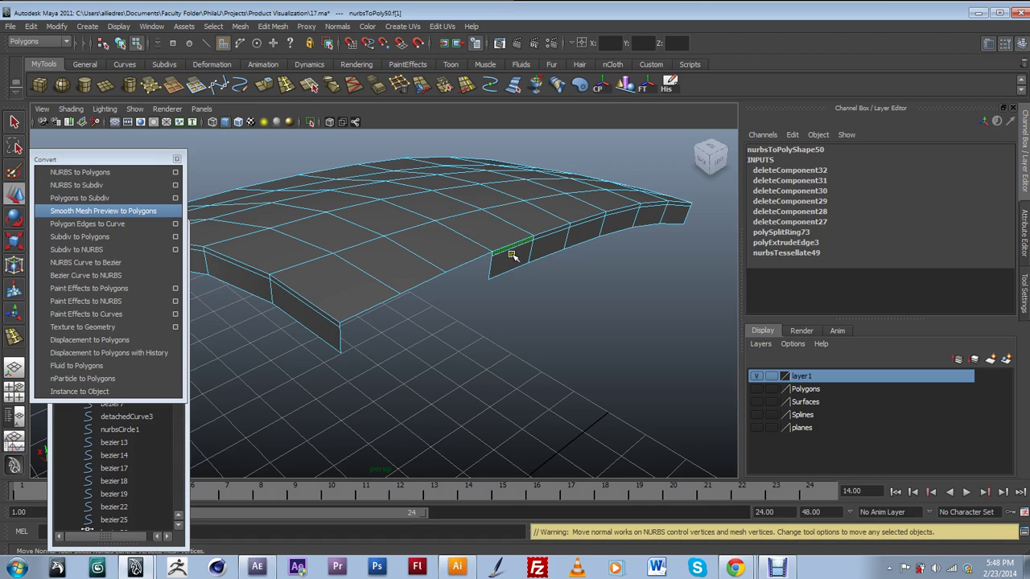
pyautogui.press('Delete')
pyautogui.press('Delete')
pyautogui.click(550, 242)
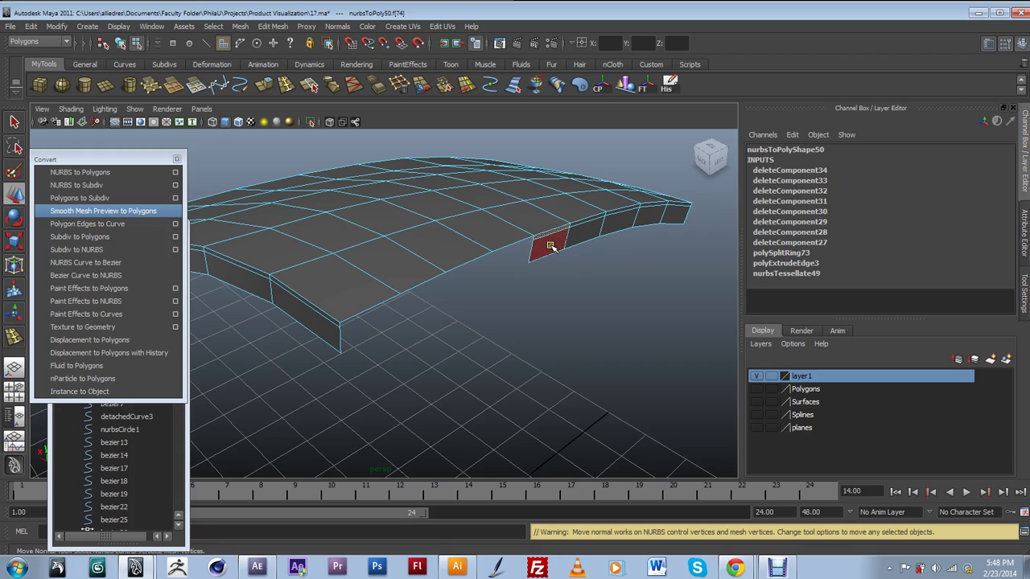
pyautogui.press('Delete')
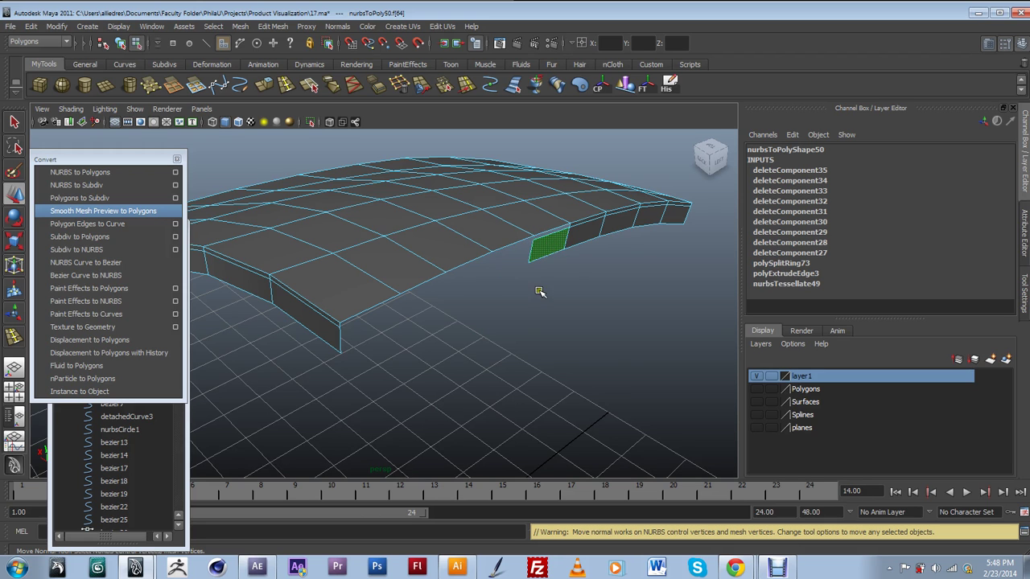
# Delete the remaining side-wall faces along the hood's long straight side, including the narrow edge-loop strips, up to the far corner.
pyautogui.keyDown('alt'); pyautogui.moveTo(539, 292); pyautogui.dragTo(453, 221); pyautogui.keyUp('alt')
pyautogui.keyDown('alt'); pyautogui.moveTo(596, 390); pyautogui.dragTo(523, 409); pyautogui.keyUp('alt')
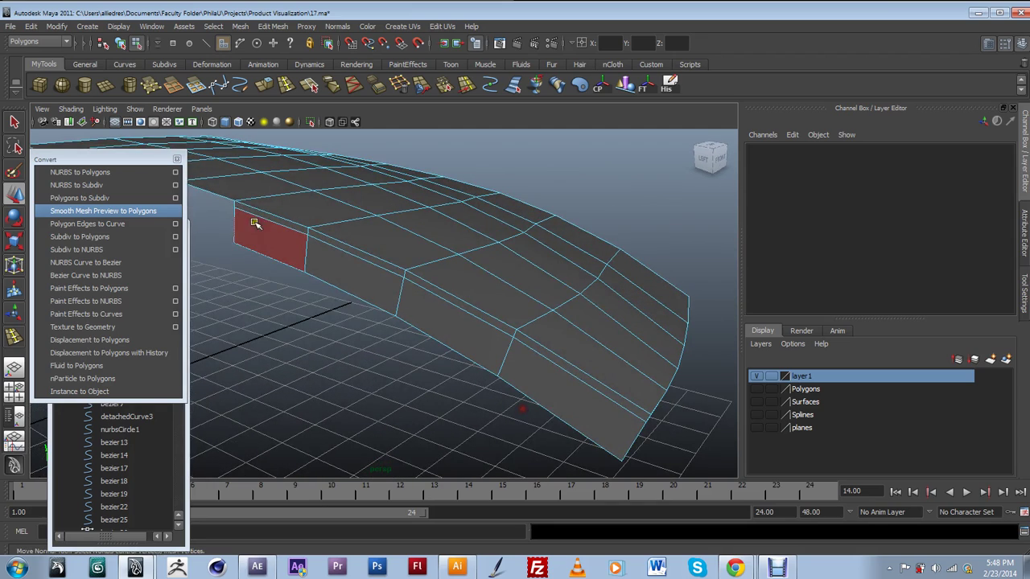
pyautogui.click(267, 219)
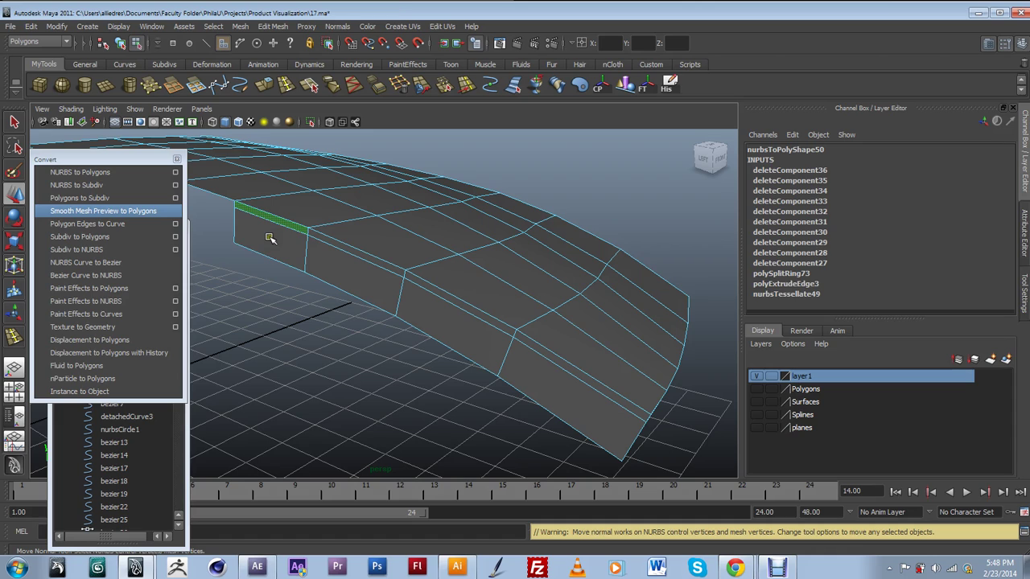
pyautogui.press('Delete')
pyautogui.click(270, 238)
pyautogui.press('Delete')
pyautogui.click(331, 245)
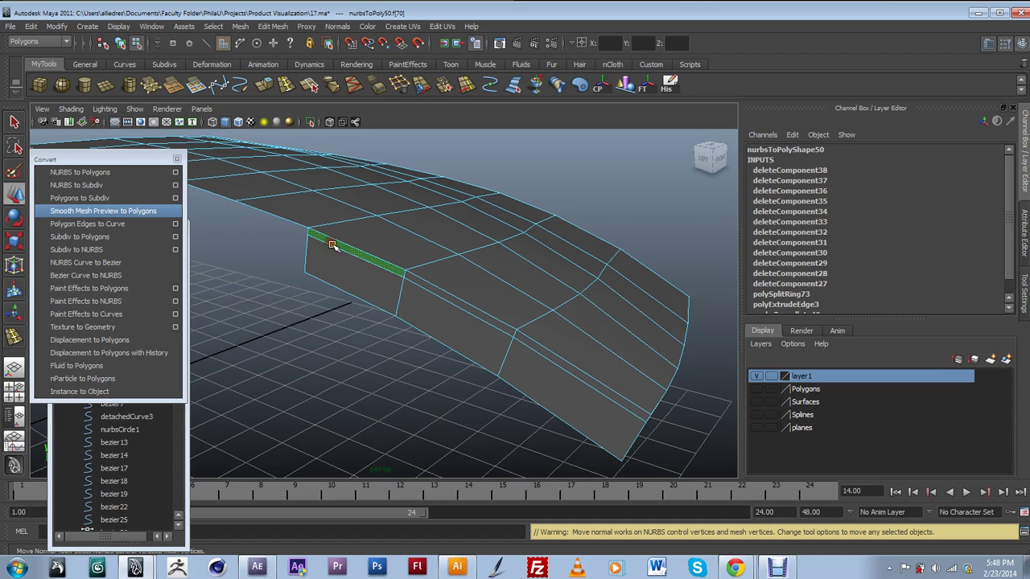
pyautogui.press('Delete')
pyautogui.click(440, 294)
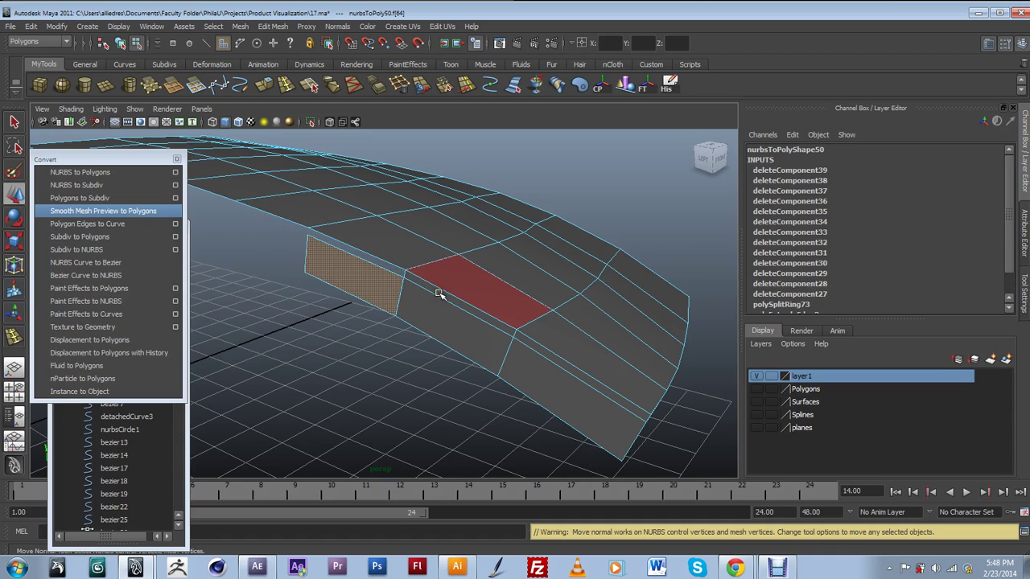
pyautogui.press('Delete')
pyautogui.click(440, 295)
pyautogui.press('Delete')
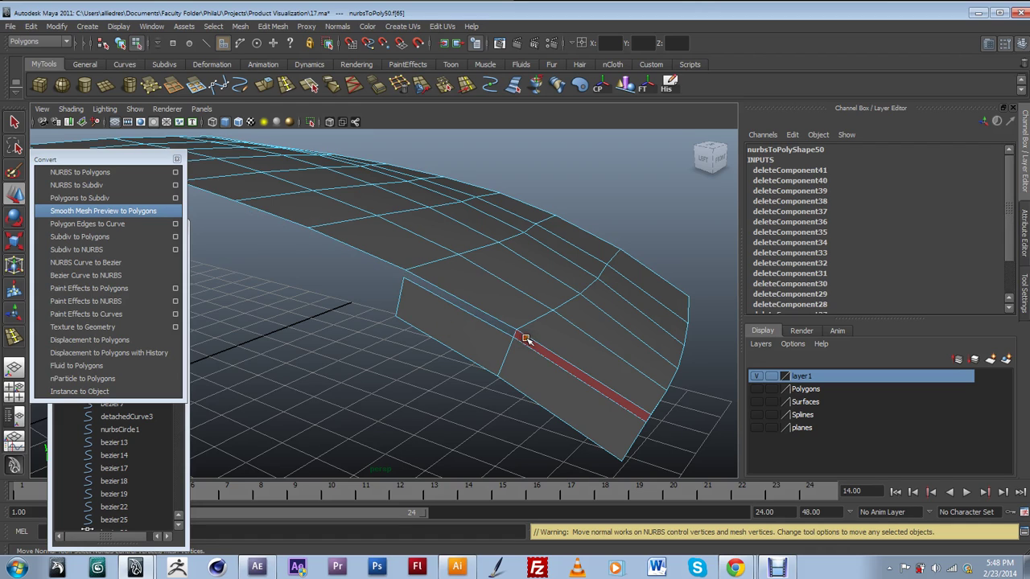
pyautogui.press('Delete')
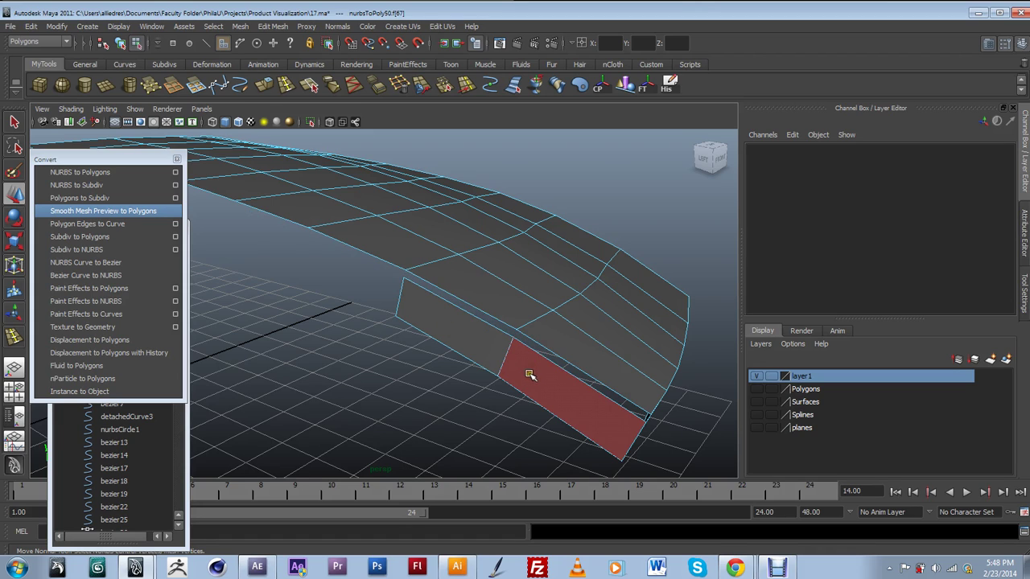
pyautogui.press('Delete')
pyautogui.click(481, 350)
pyautogui.press('Delete')
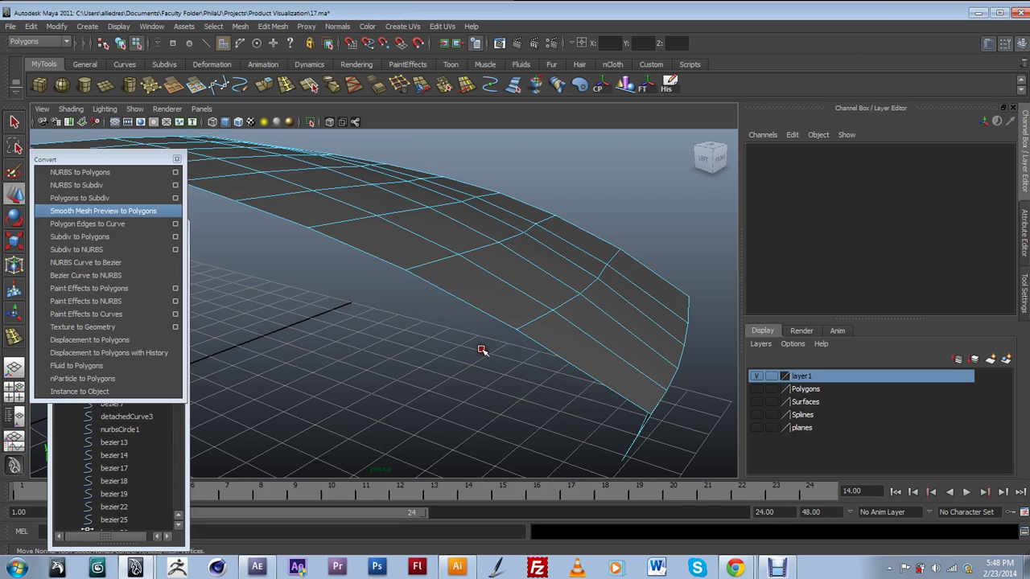
# Return the hood mesh to object mode and turn on its smooth mesh preview.
pyautogui.keyDown('alt'); pyautogui.moveTo(494, 373); pyautogui.dragTo(391, 352); pyautogui.keyUp('alt')
pyautogui.moveTo(431, 308); pyautogui.dragTo(459, 291, button='right')
pyautogui.click(459, 291)
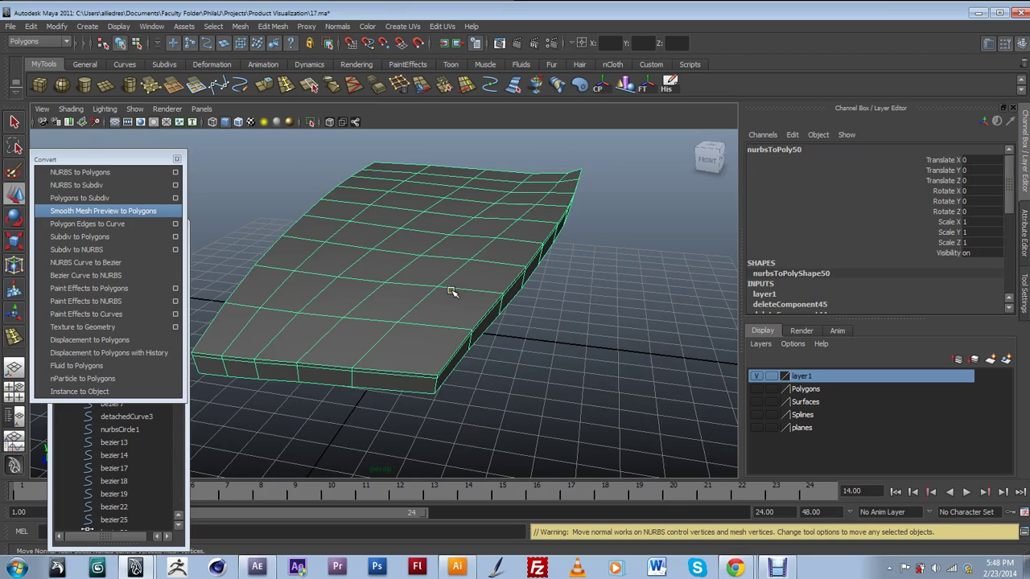
pyautogui.press('3')
pyautogui.click(437, 352)
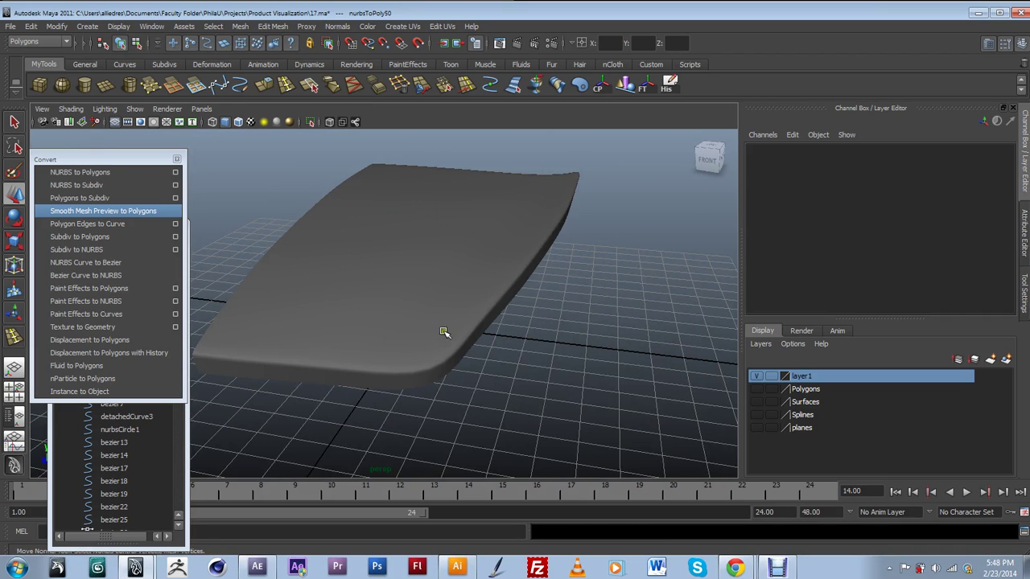
# Examine the smoothed hood's rounded border and its open straight side from several angles.
pyautogui.keyDown('alt'); pyautogui.moveTo(443, 332); pyautogui.dragTo(449, 333); pyautogui.keyUp('alt')
pyautogui.keyDown('alt'); pyautogui.moveTo(228, 239); pyautogui.dragTo(533, 321); pyautogui.keyUp('alt')
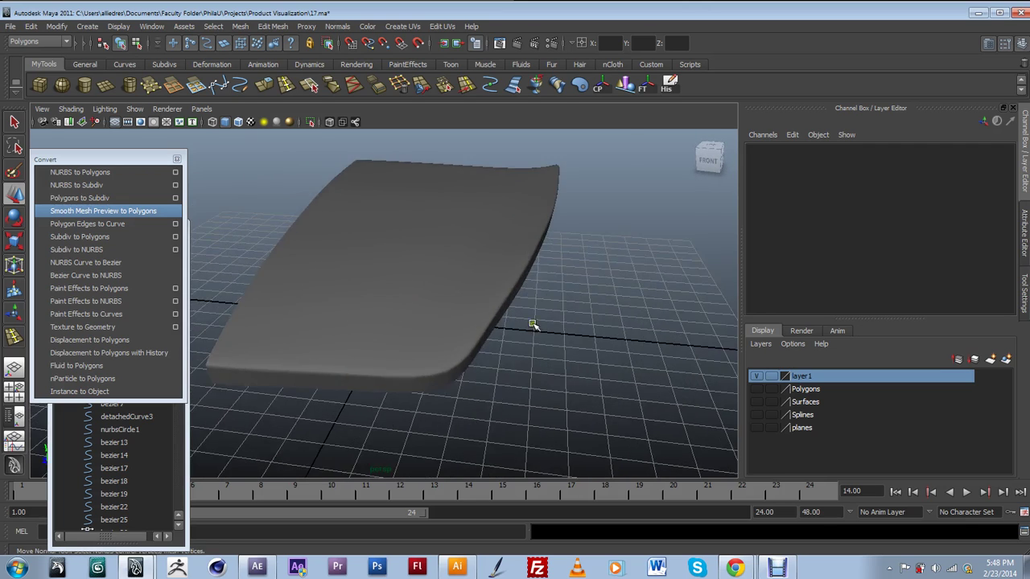
pyautogui.scroll(5, 489, 175)
pyautogui.keyDown('alt'); pyautogui.moveTo(489, 174); pyautogui.dragTo(458, 358, button='middle'); pyautogui.keyUp('alt')
pyautogui.keyDown('alt'); pyautogui.moveTo(457, 358); pyautogui.dragTo(526, 300); pyautogui.keyUp('alt')
pyautogui.click(503, 306)
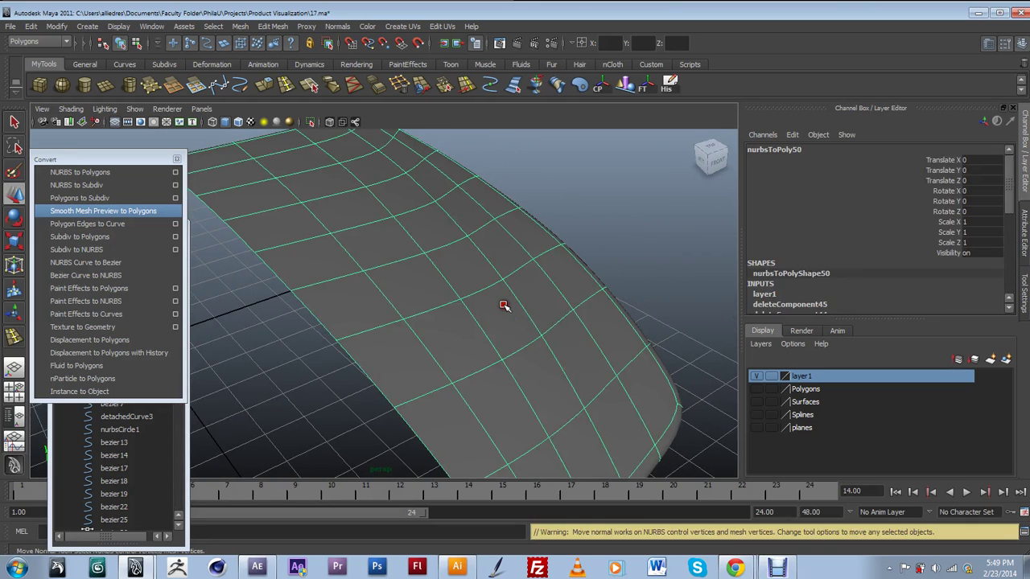
pyautogui.scroll(-5, 511, 306)
pyautogui.keyDown('alt'); pyautogui.moveTo(515, 305); pyautogui.dragTo(666, 376); pyautogui.keyUp('alt')
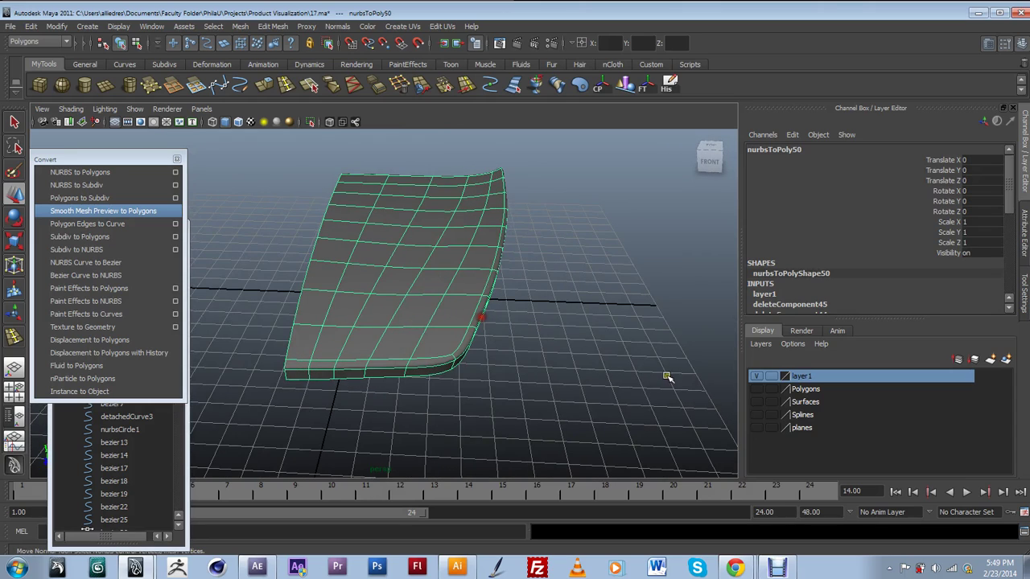
# Show the Surfaces layer briefly to compare the hood mesh with the original car body, and hide it again.
pyautogui.click(756, 402)
pyautogui.keyDown('alt'); pyautogui.moveTo(595, 354); pyautogui.dragTo(553, 361); pyautogui.keyUp('alt')
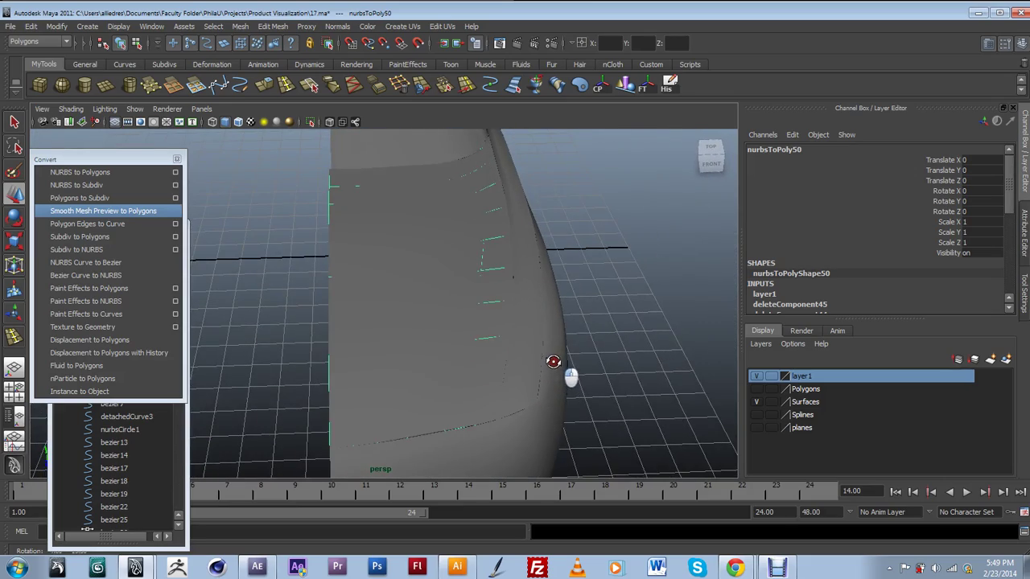
pyautogui.click(756, 401)
pyautogui.keyDown('alt'); pyautogui.moveTo(531, 354); pyautogui.dragTo(474, 318); pyautogui.keyUp('alt')
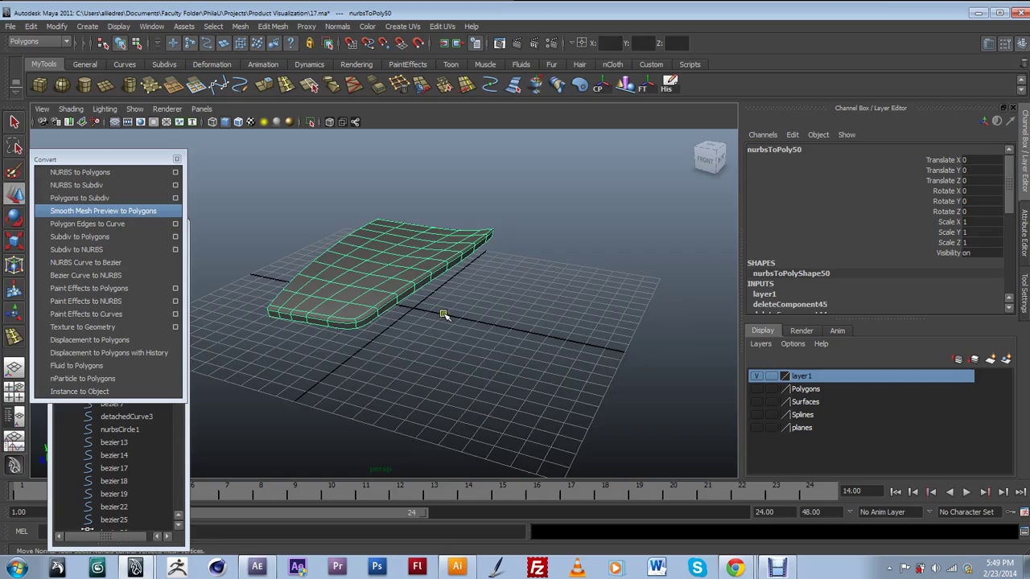
# Insert an edge loop across the hood close to its concave rear edge to tighten the fold, and deselect the mesh.
pyautogui.keyDown('alt'); pyautogui.moveTo(417, 343); pyautogui.dragTo(453, 349); pyautogui.keyUp('alt')
pyautogui.keyDown('alt'); pyautogui.moveTo(335, 308); pyautogui.dragTo(419, 337); pyautogui.keyUp('alt')
pyautogui.keyDown('alt'); pyautogui.moveTo(418, 338); pyautogui.dragTo(437, 365, button='right'); pyautogui.keyUp('alt')
pyautogui.keyDown('alt'); pyautogui.moveTo(437, 365); pyautogui.dragTo(444, 335); pyautogui.keyUp('alt')
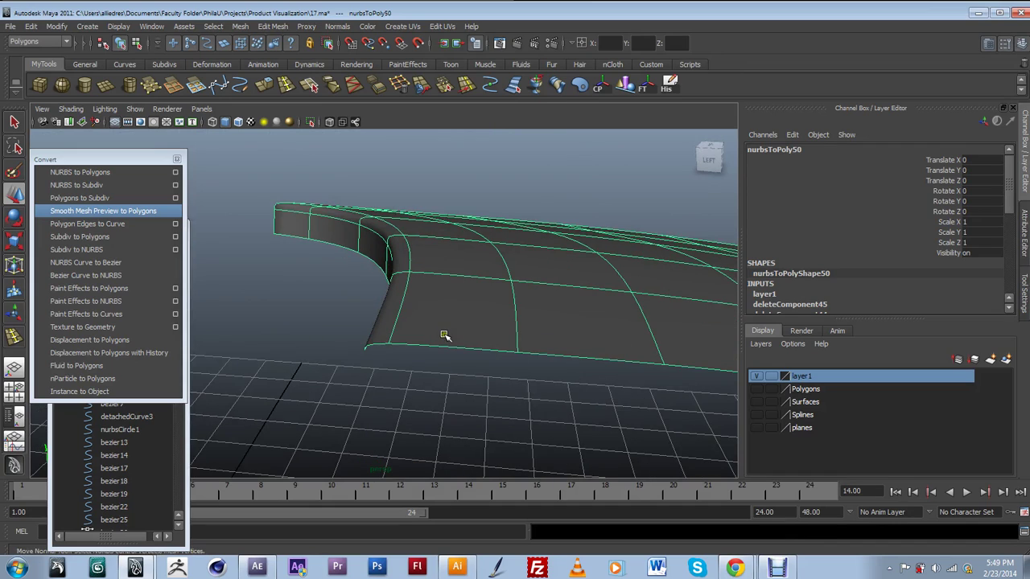
pyautogui.click(285, 86)
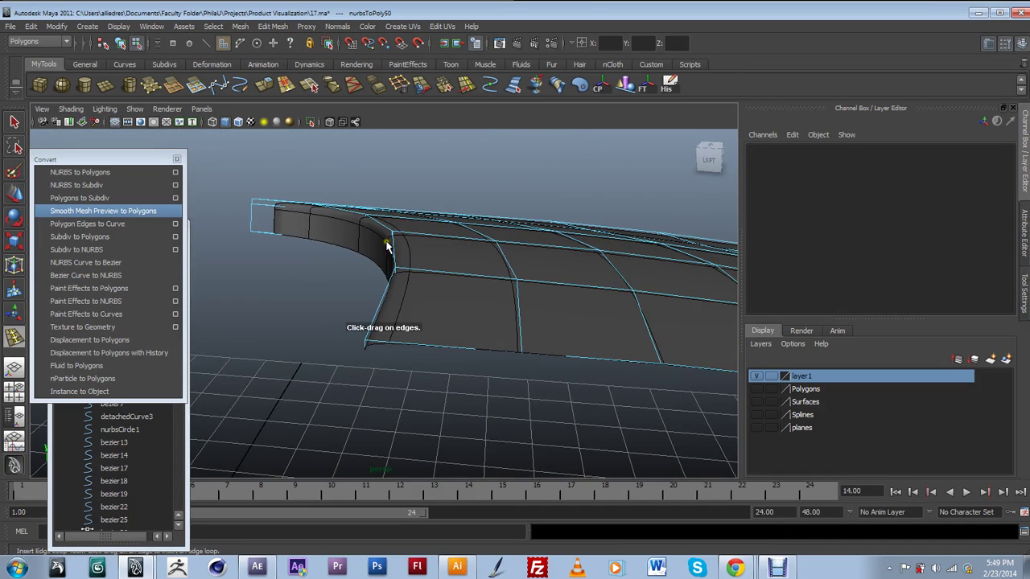
pyautogui.click(380, 343)
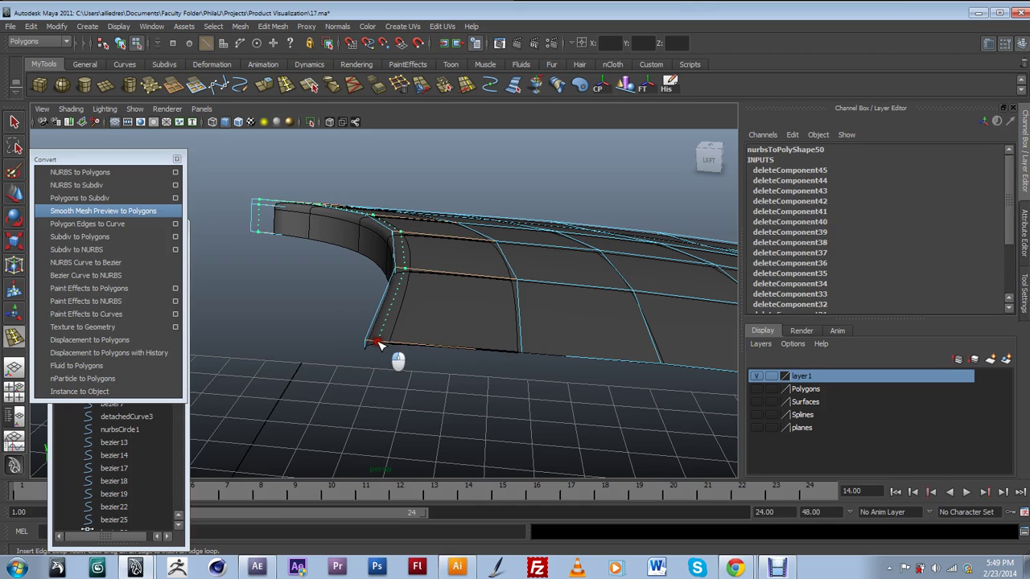
pyautogui.moveTo(374, 346); pyautogui.dragTo(450, 257)
pyautogui.moveTo(480, 243); pyautogui.dragTo(514, 219, button='right')
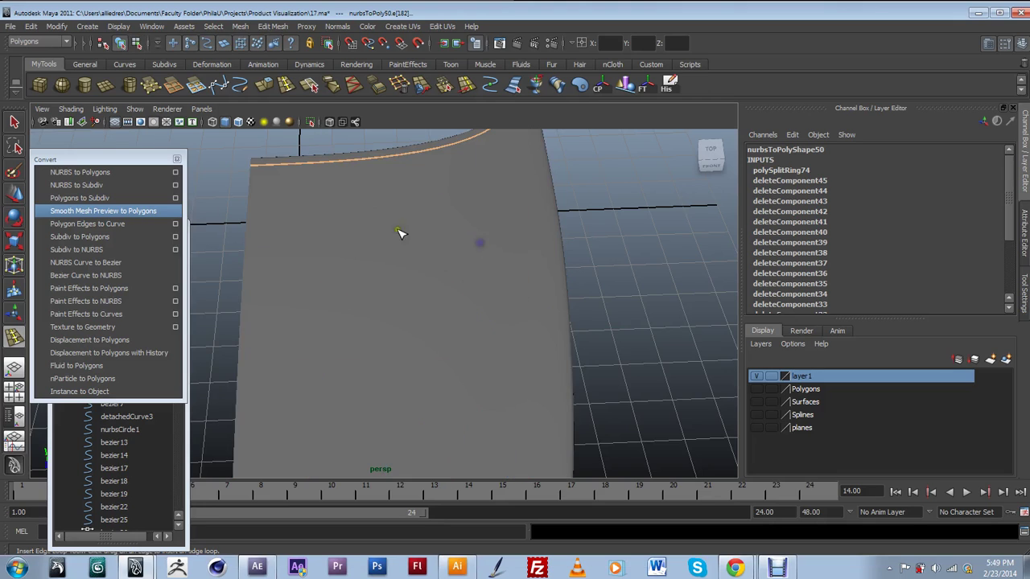
pyautogui.click(18, 193)
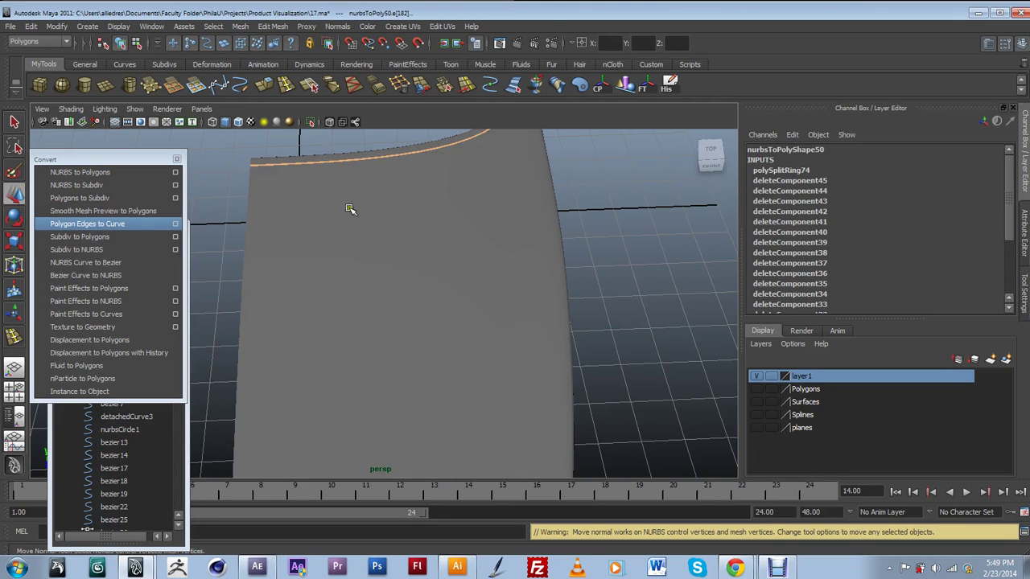
pyautogui.click(638, 198)
# Check the tightened hood mesh, and switch the display from layer1 to the Surfaces layer.
pyautogui.keyDown('alt'); pyautogui.moveTo(572, 259); pyautogui.dragTo(540, 288); pyautogui.keyUp('alt')
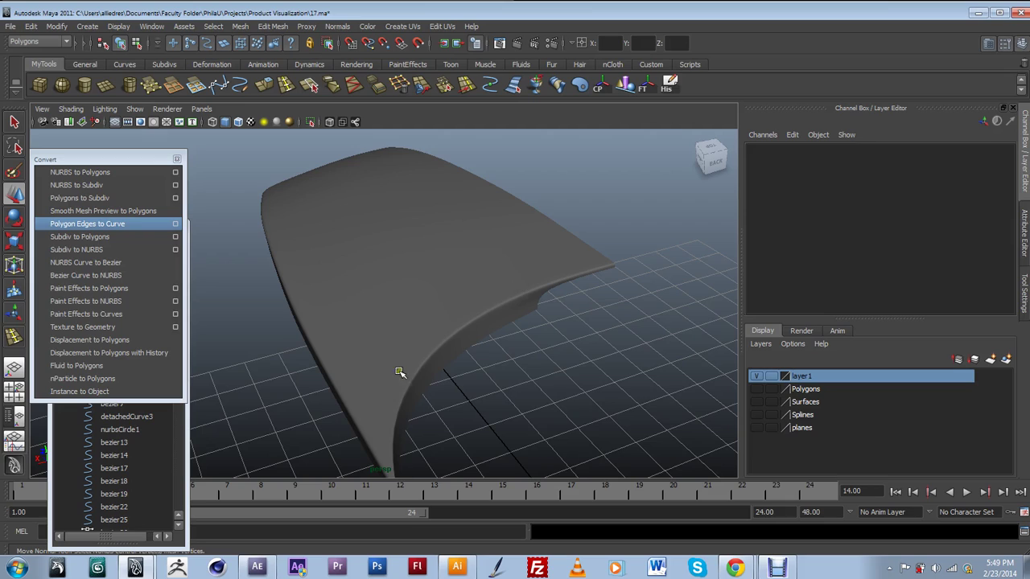
pyautogui.keyDown('alt'); pyautogui.moveTo(553, 297); pyautogui.dragTo(502, 365); pyautogui.keyUp('alt')
pyautogui.click(497, 348)
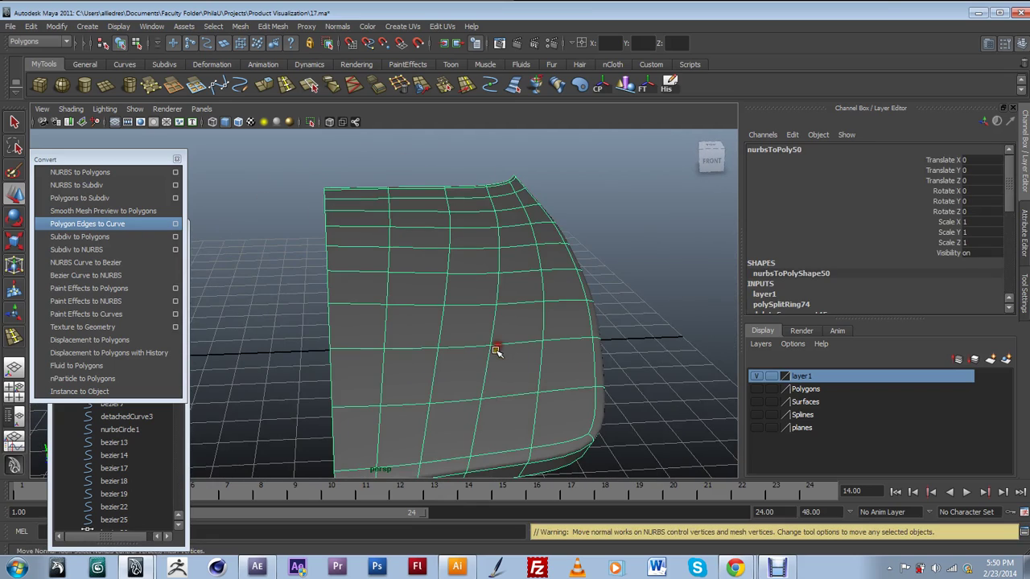
pyautogui.keyDown('alt'); pyautogui.moveTo(530, 294); pyautogui.dragTo(499, 290); pyautogui.keyUp('alt')
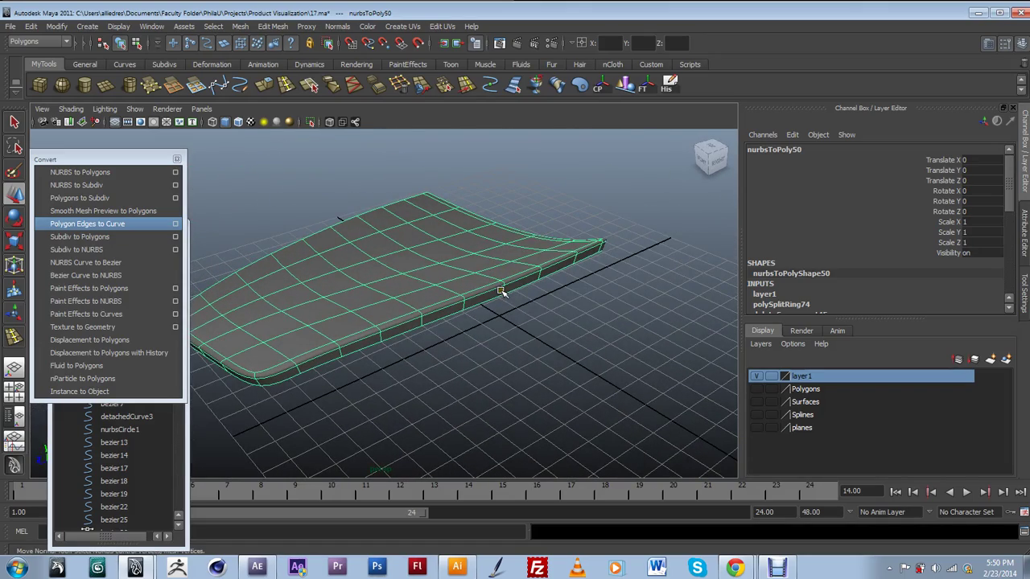
pyautogui.scroll(2, 500, 291)
pyautogui.scroll(-3, 498, 287)
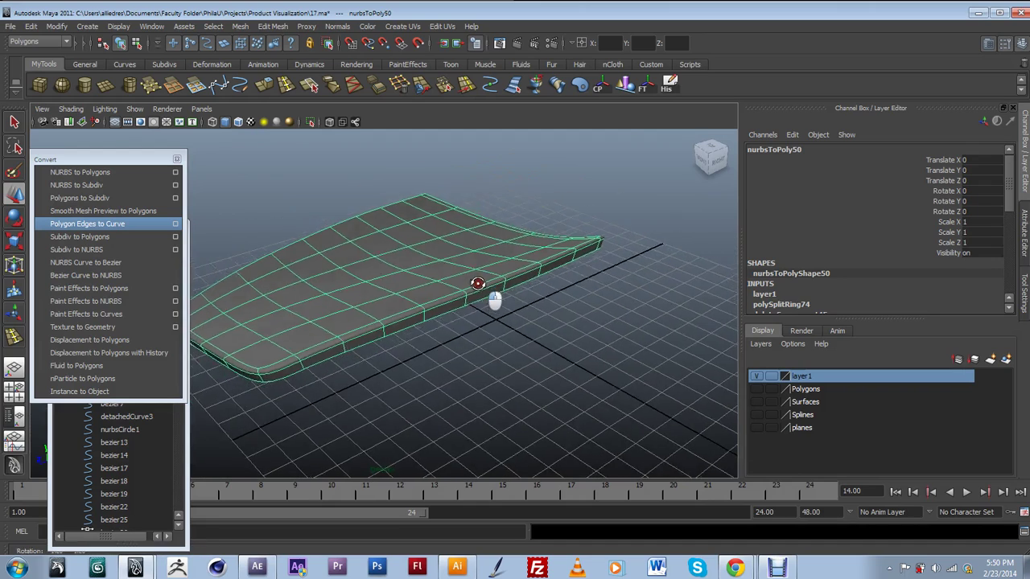
pyautogui.click(756, 375)
pyautogui.click(756, 401)
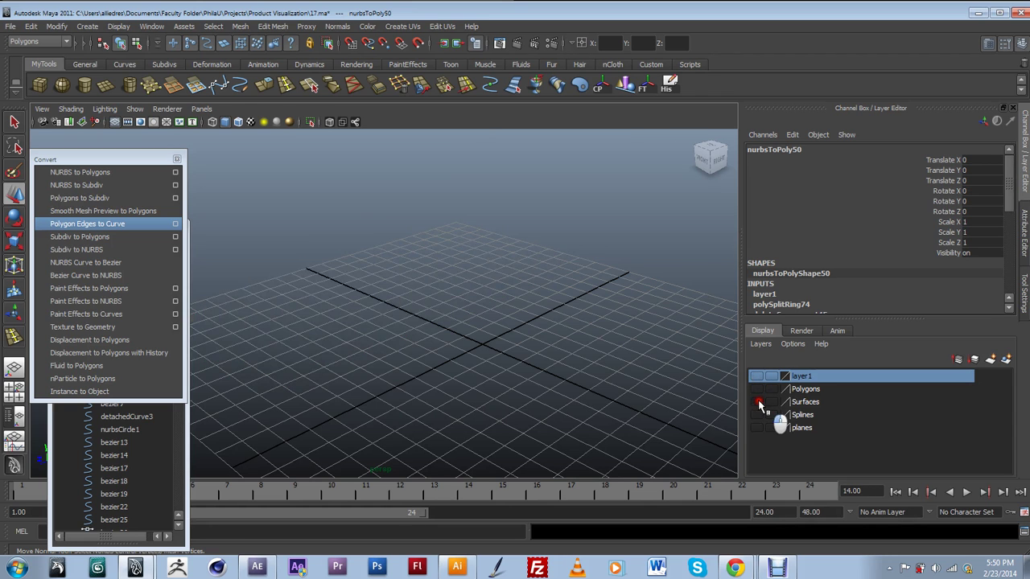
# Select the individual NURBS patches on the car's rear quarter to examine how the body panel is divided.
pyautogui.keyDown('alt'); pyautogui.moveTo(668, 386); pyautogui.dragTo(645, 379); pyautogui.keyUp('alt')
pyautogui.scroll(-5, 644, 378)
pyautogui.keyDown('alt'); pyautogui.moveTo(644, 366); pyautogui.dragTo(515, 379, button='middle'); pyautogui.keyUp('alt')
pyautogui.scroll(4, 515, 379)
pyautogui.keyDown('alt'); pyautogui.moveTo(514, 379); pyautogui.dragTo(483, 381); pyautogui.keyUp('alt')
pyautogui.keyDown('alt'); pyautogui.moveTo(483, 381); pyautogui.dragTo(438, 384, button='middle'); pyautogui.keyUp('alt')
pyautogui.keyDown('alt'); pyautogui.moveTo(438, 384); pyautogui.dragTo(411, 271); pyautogui.keyUp('alt')
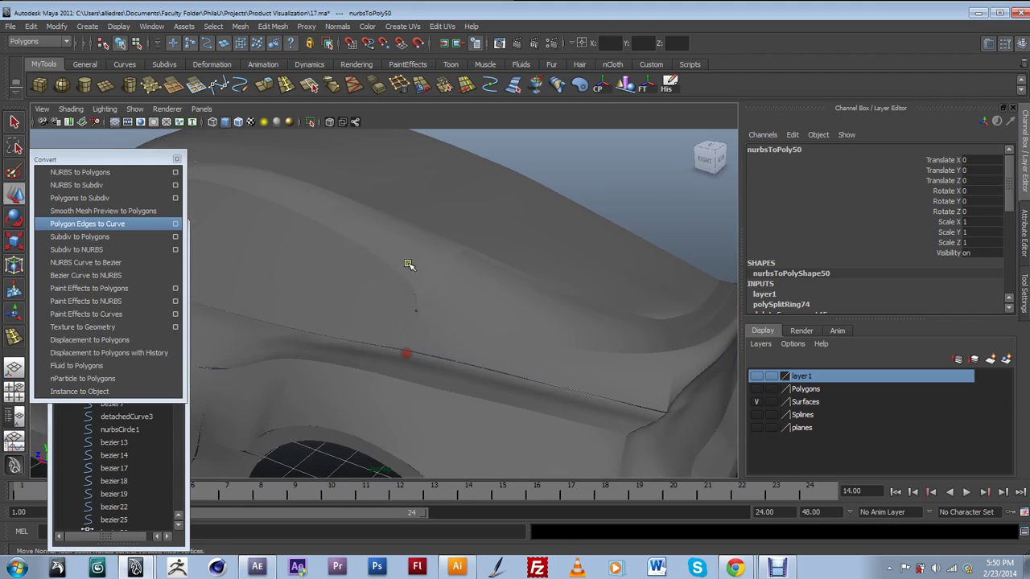
pyautogui.click(416, 254)
pyautogui.click(524, 311)
pyautogui.click(661, 370)
pyautogui.keyDown('alt'); pyautogui.moveTo(599, 339); pyautogui.dragTo(510, 391); pyautogui.keyUp('alt')
pyautogui.click(343, 283)
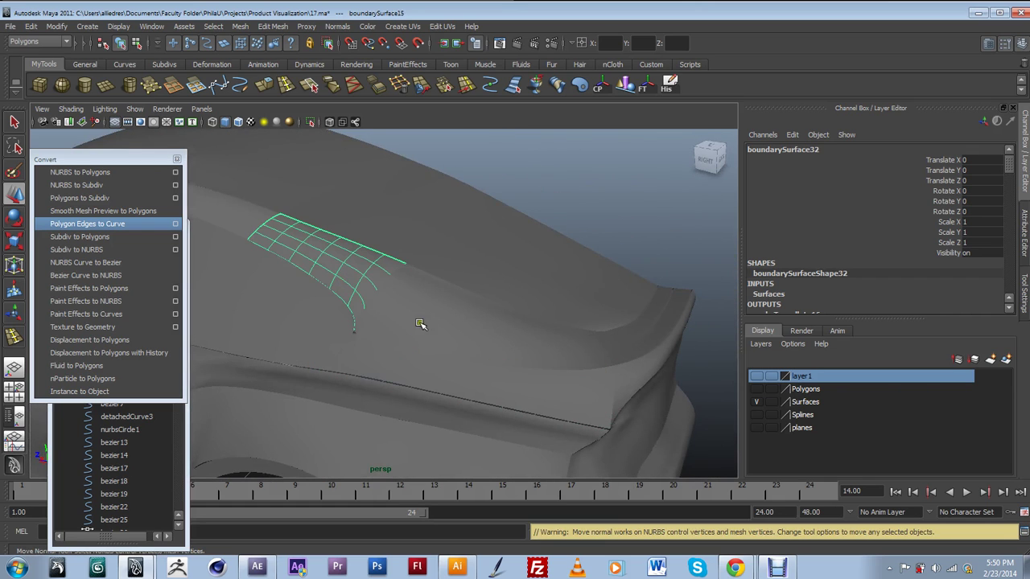
pyautogui.click(475, 381)
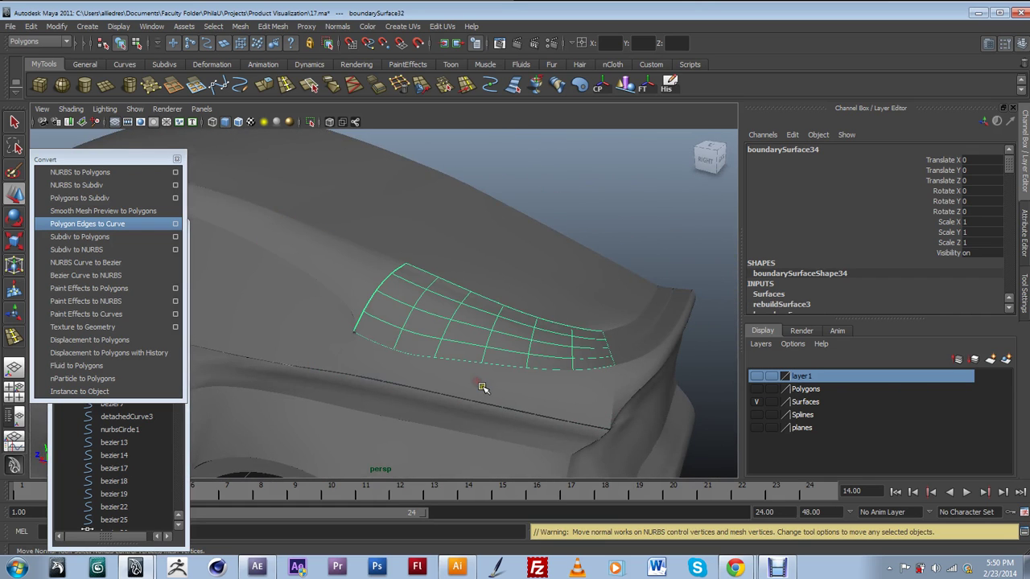
pyautogui.click(635, 370)
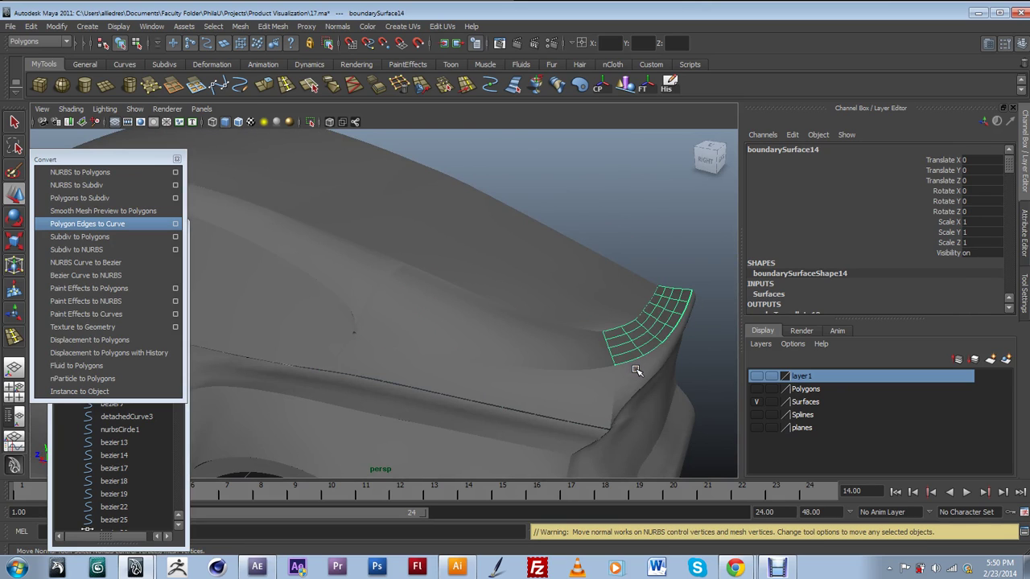
# Examine how the rear quarter's neighbouring patches meet by selecting boundarySurface34, boundarySurface32, boundarySurface15 and boundarySurface14 individually.
pyautogui.keyDown('alt'); pyautogui.moveTo(635, 370); pyautogui.dragTo(611, 361); pyautogui.keyUp('alt')
pyautogui.keyDown('alt'); pyautogui.moveTo(611, 361); pyautogui.dragTo(630, 387, button='right'); pyautogui.keyUp('alt')
pyautogui.keyDown('alt'); pyautogui.moveTo(630, 386); pyautogui.dragTo(603, 421); pyautogui.keyUp('alt')
pyautogui.click(482, 358)
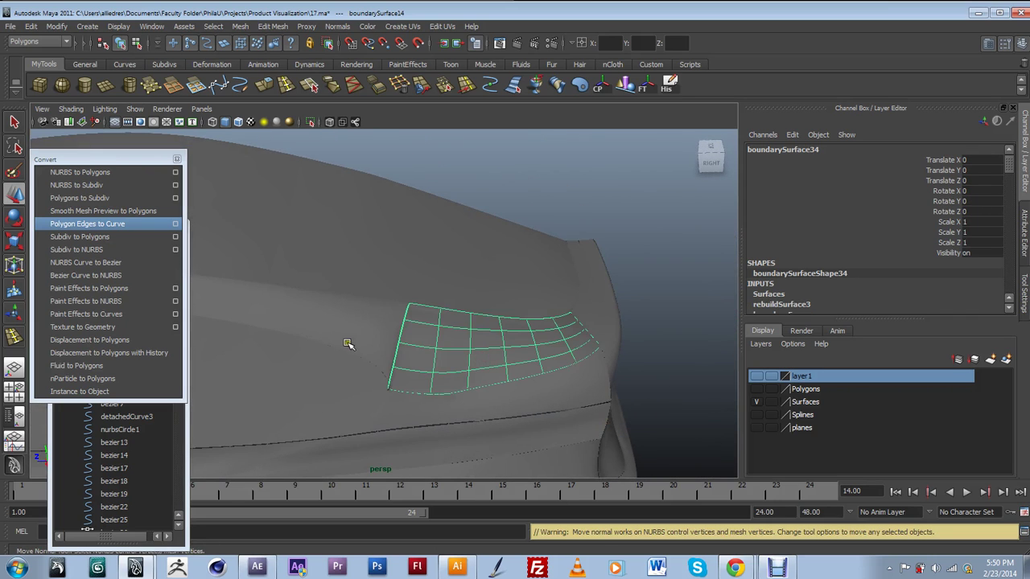
pyautogui.click(406, 362)
pyautogui.moveTo(585, 355)
pyautogui.keyDown('alt'); pyautogui.mouseDown()
pyautogui.moveTo(577, 351)
pyautogui.moveTo(639, 338)
pyautogui.moveTo(429, 343)
pyautogui.moveTo(578, 348)
pyautogui.mouseUp(); pyautogui.keyUp('alt')
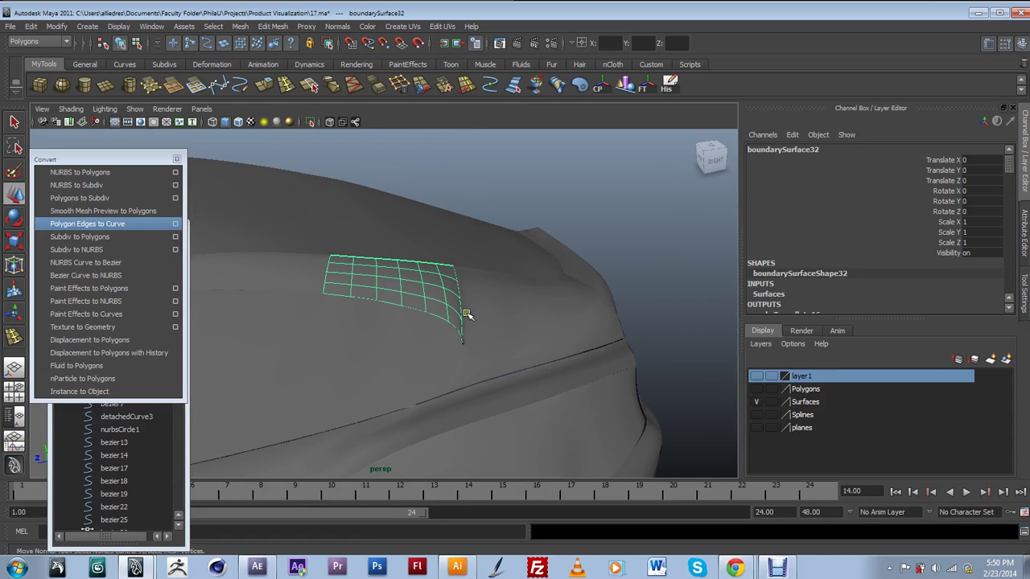
pyautogui.click(493, 306)
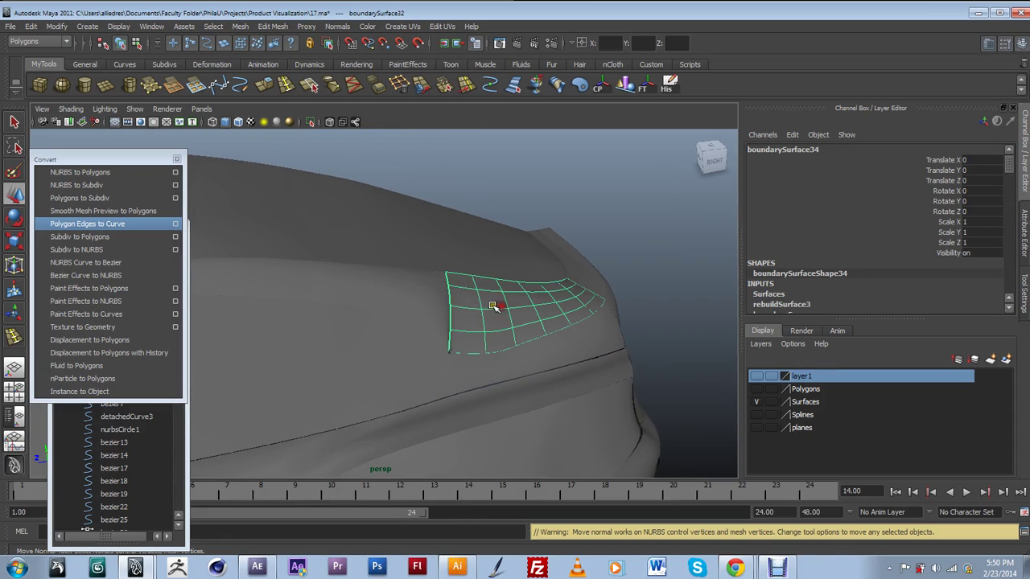
pyautogui.click(427, 295)
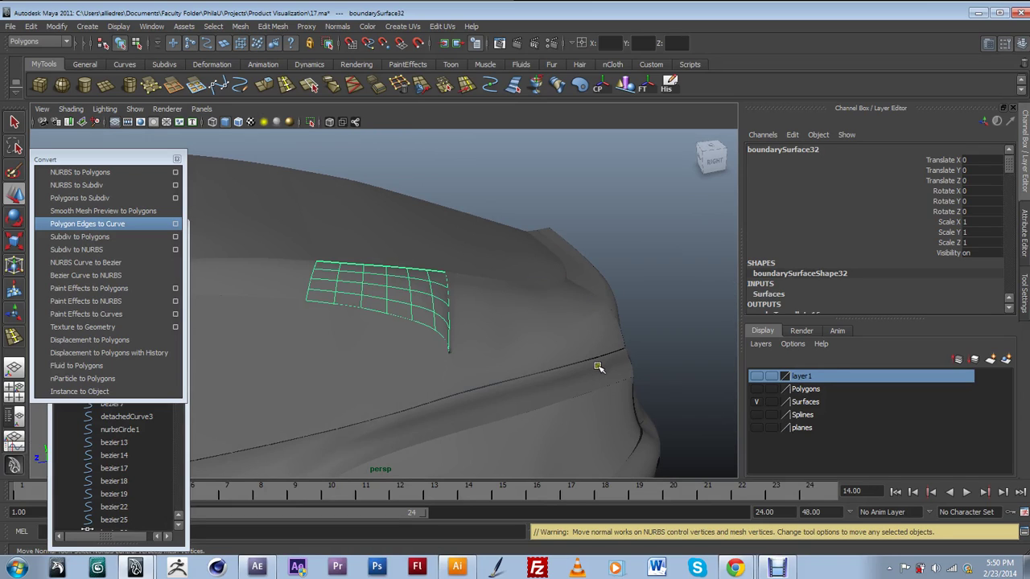
pyautogui.click(616, 348)
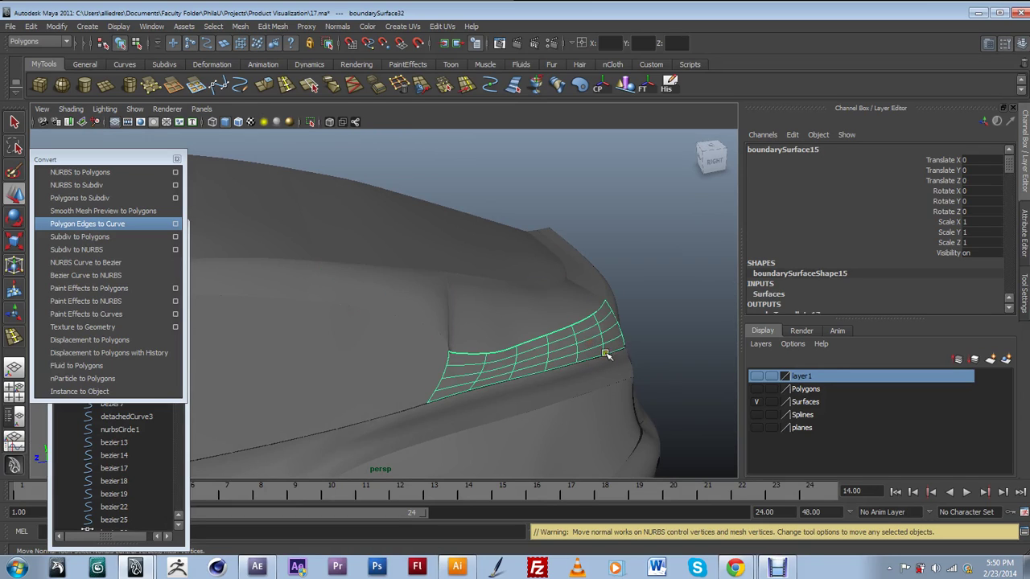
pyautogui.keyDown('alt'); pyautogui.moveTo(500, 363); pyautogui.dragTo(570, 226); pyautogui.keyUp('alt')
pyautogui.click(571, 226)
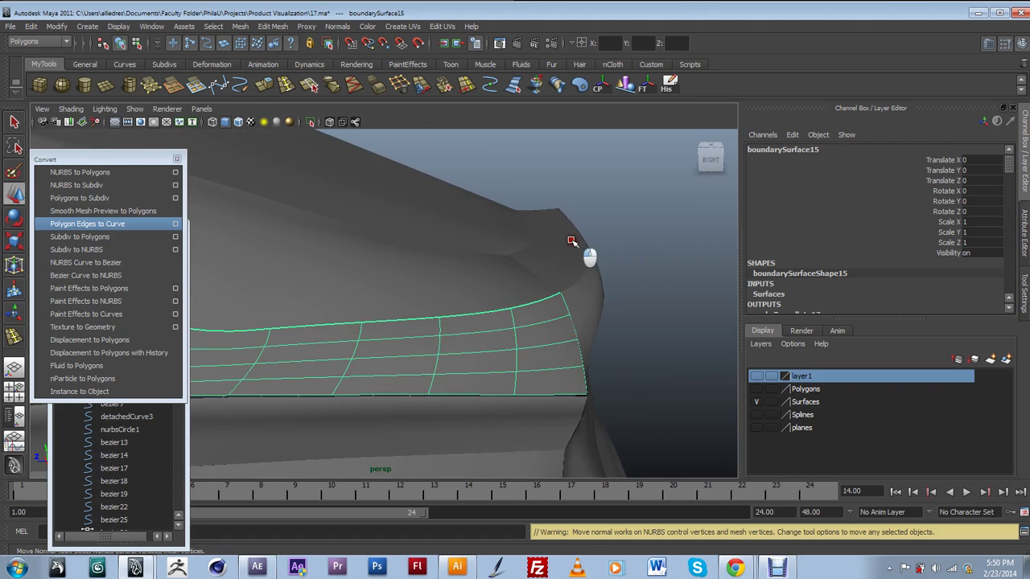
pyautogui.keyDown('alt'); pyautogui.moveTo(568, 299); pyautogui.dragTo(513, 360); pyautogui.keyUp('alt')
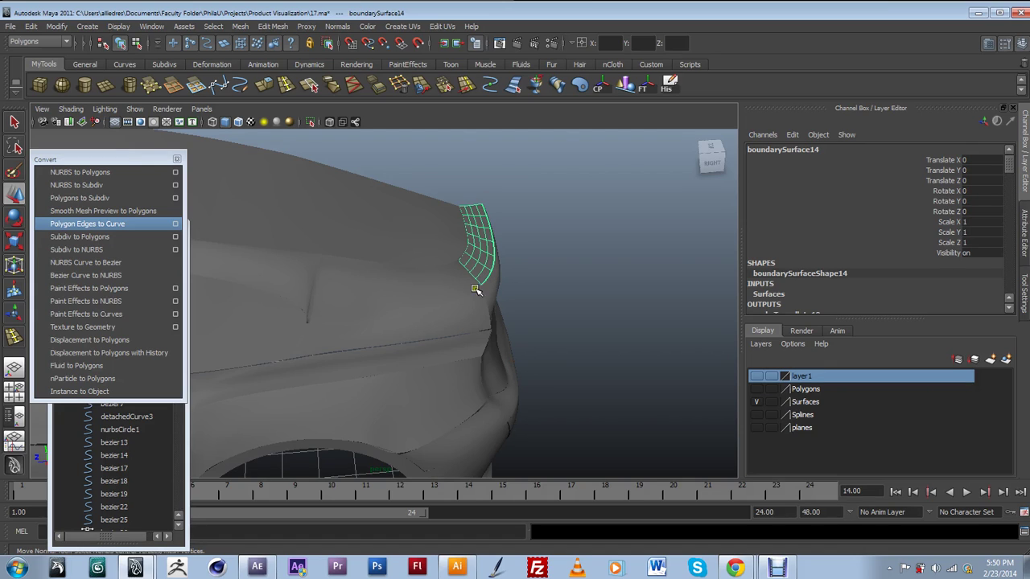
# Examine the rear quarter's patch layout by selecting boundarySurface15, boundarySurface32 and the tail-end patch boundarySurface17 individually.
pyautogui.click(431, 319)
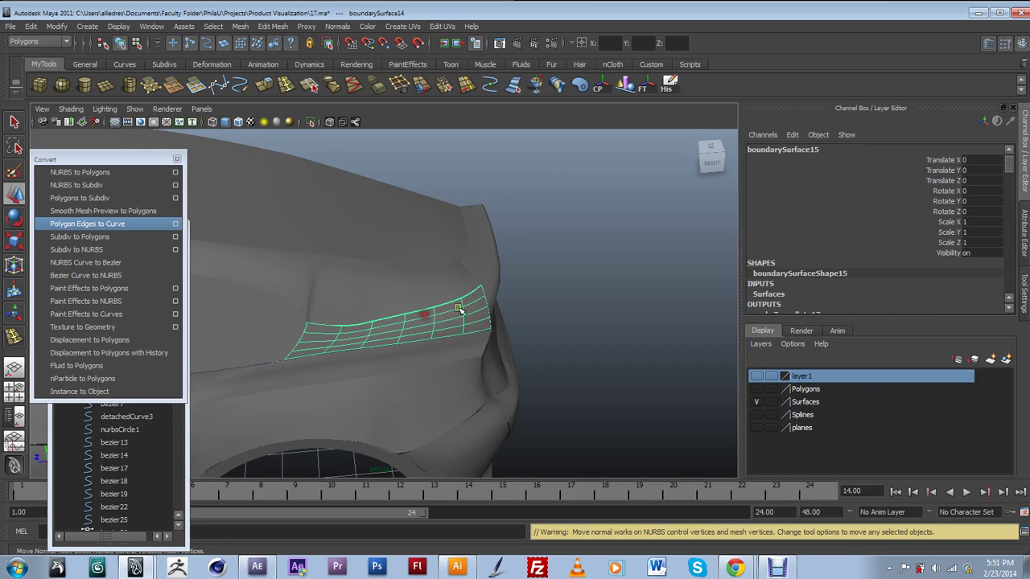
pyautogui.keyDown('alt'); pyautogui.moveTo(378, 328); pyautogui.dragTo(473, 332); pyautogui.keyUp('alt')
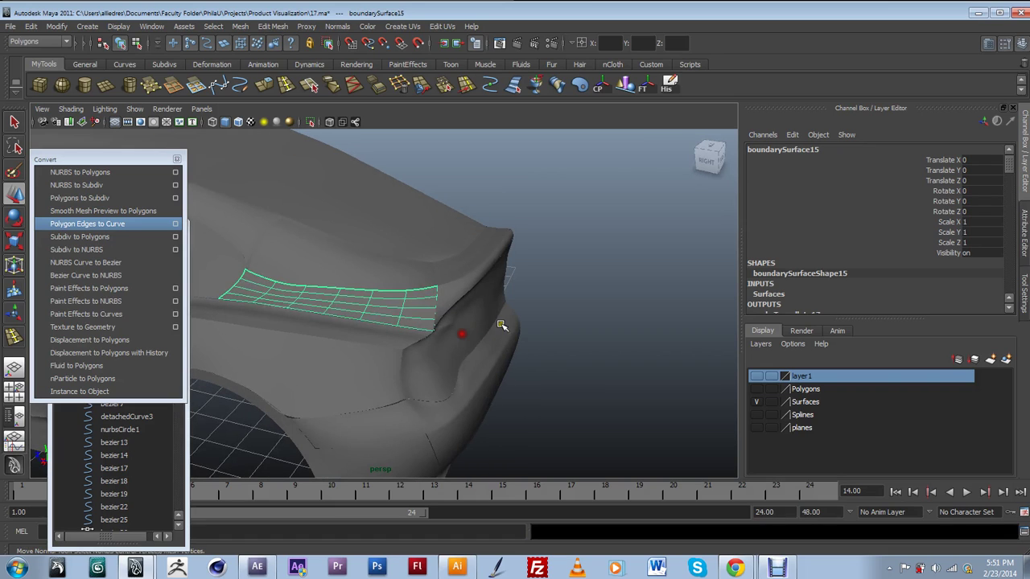
pyautogui.click(615, 253)
pyautogui.moveTo(314, 311)
pyautogui.keyDown('alt'); pyautogui.mouseDown()
pyautogui.moveTo(384, 317)
pyautogui.moveTo(488, 294)
pyautogui.moveTo(467, 351)
pyautogui.moveTo(322, 345)
pyautogui.moveTo(518, 352)
pyautogui.moveTo(510, 348)
pyautogui.mouseUp(); pyautogui.keyUp('alt')
pyautogui.click(511, 347)
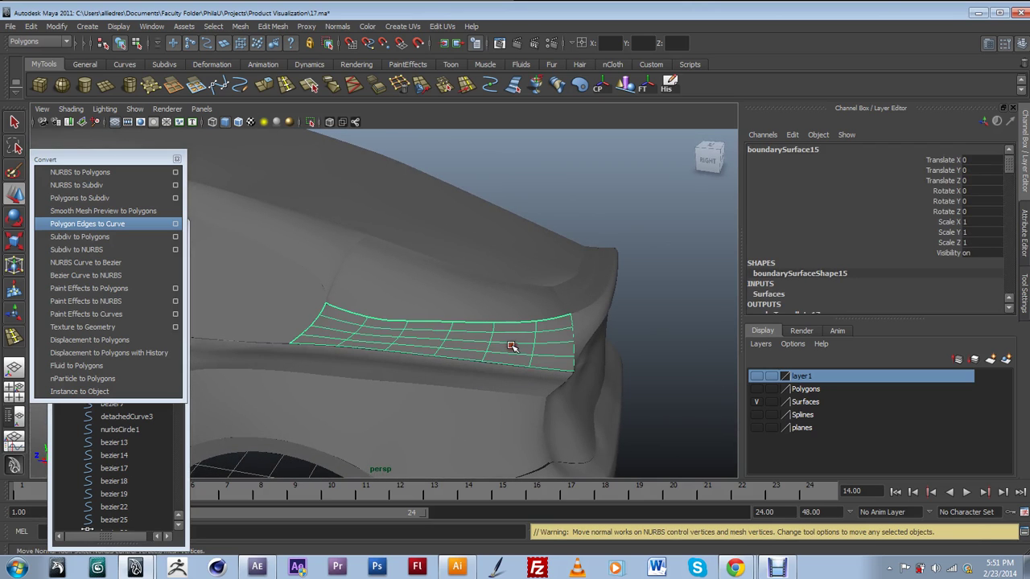
pyautogui.click(326, 265)
pyautogui.moveTo(324, 267)
pyautogui.keyDown('alt'); pyautogui.mouseDown()
pyautogui.moveTo(462, 287)
pyautogui.moveTo(259, 292)
pyautogui.moveTo(249, 275)
pyautogui.mouseUp(); pyautogui.keyUp('alt')
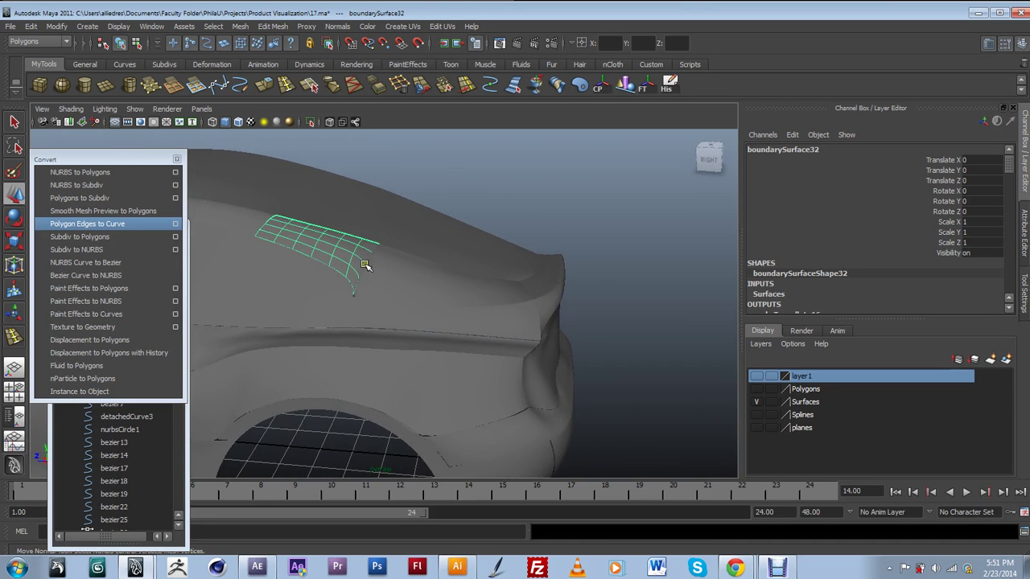
pyautogui.click(396, 285)
pyautogui.click(552, 297)
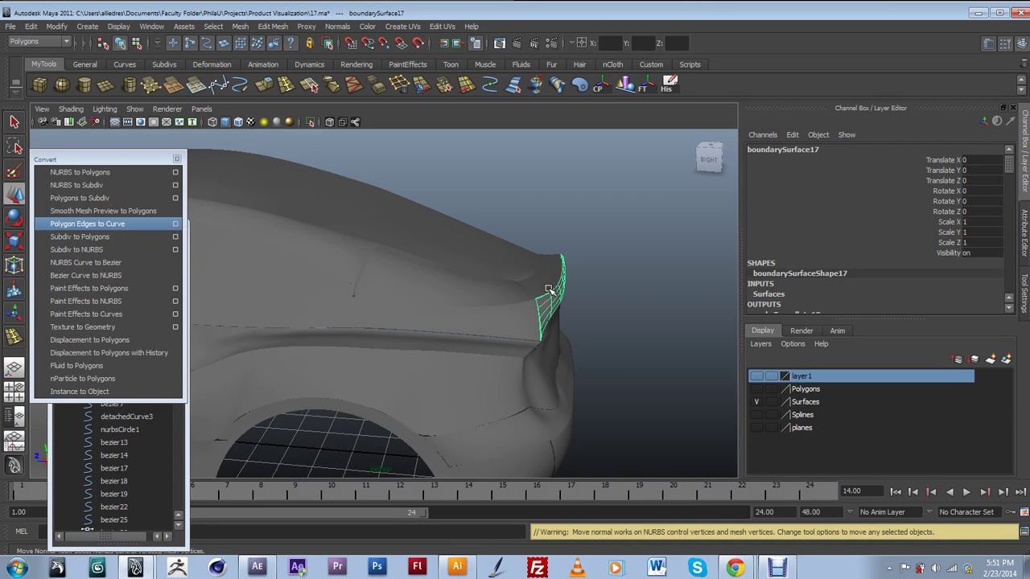
pyautogui.keyDown('alt'); pyautogui.moveTo(625, 294); pyautogui.dragTo(554, 273); pyautogui.keyUp('alt')
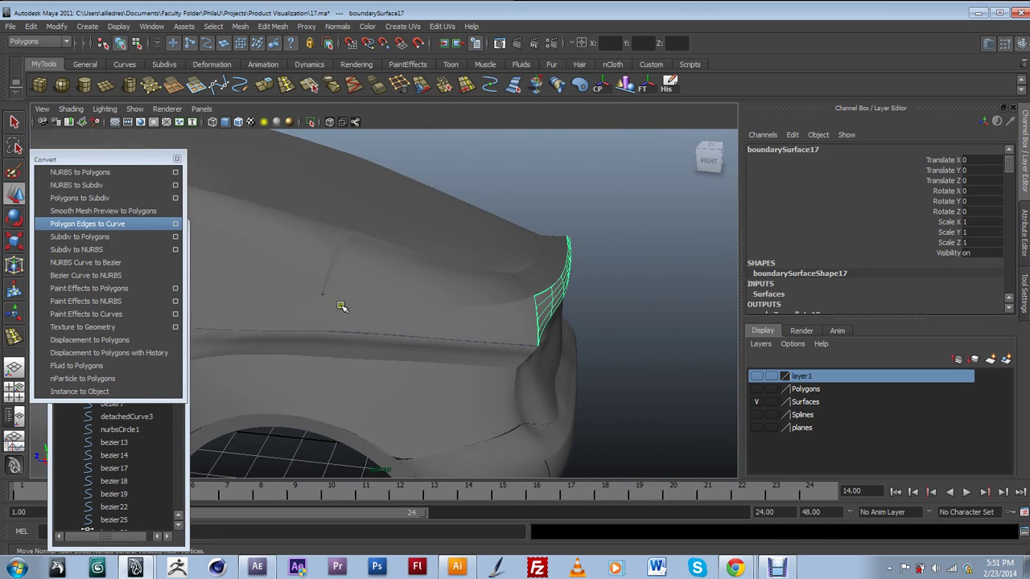
# Compare the adjoining upper patches boundarySurface32 and boundarySurface34 by selecting them alternately to study their shared border.
pyautogui.keyDown('alt'); pyautogui.moveTo(341, 288); pyautogui.dragTo(375, 281); pyautogui.keyUp('alt')
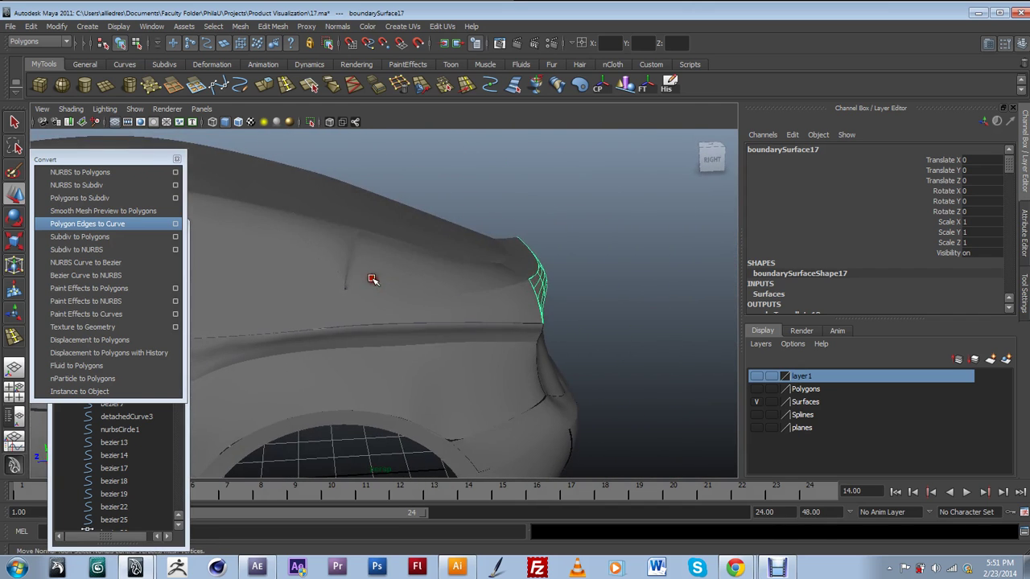
pyautogui.click(328, 243)
pyautogui.keyDown('alt'); pyautogui.moveTo(332, 246); pyautogui.dragTo(418, 324); pyautogui.keyUp('alt')
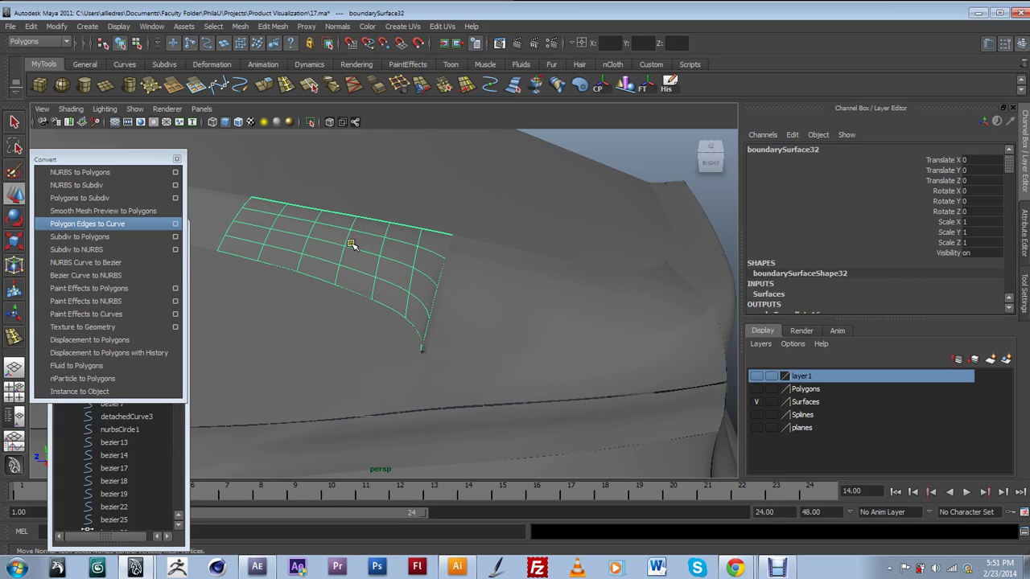
pyautogui.click(474, 284)
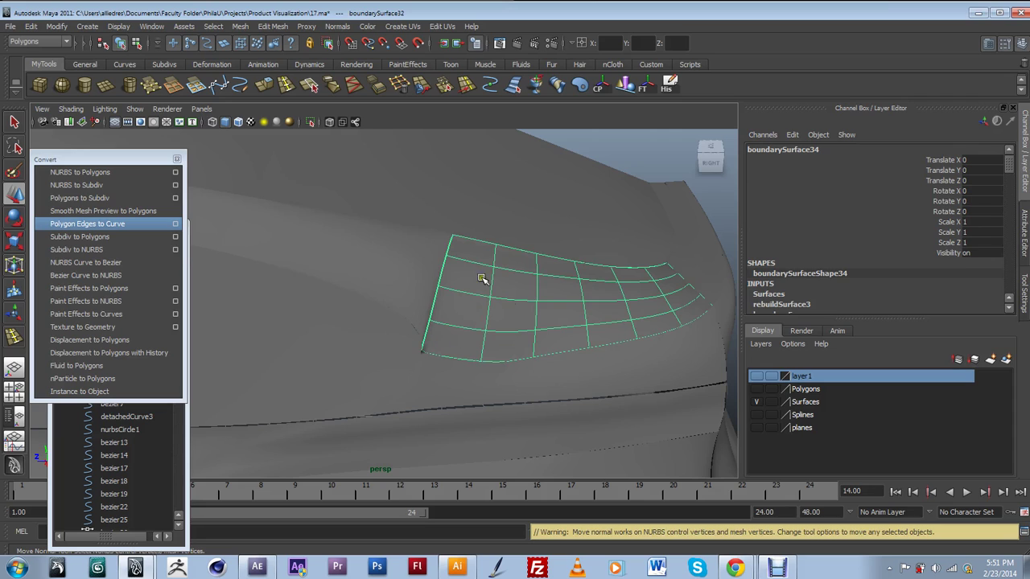
pyautogui.click(424, 281)
pyautogui.click(494, 292)
# Convert boundarySurface32 to a quad polygon mesh using NURBS to Polygons with the Count method set to 24.
pyautogui.click(407, 284)
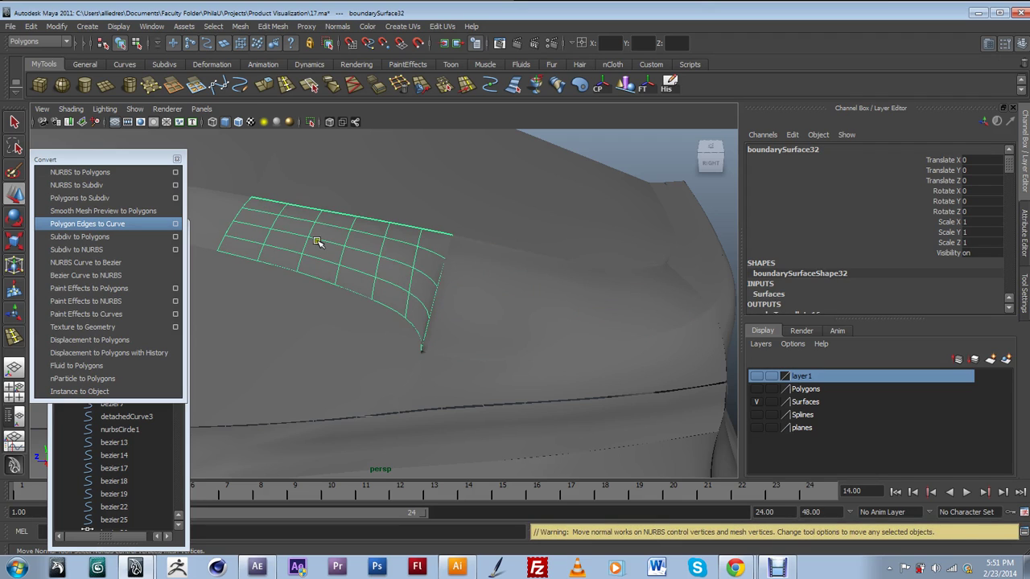
pyautogui.keyDown('alt'); pyautogui.moveTo(429, 250); pyautogui.dragTo(472, 333); pyautogui.keyUp('alt')
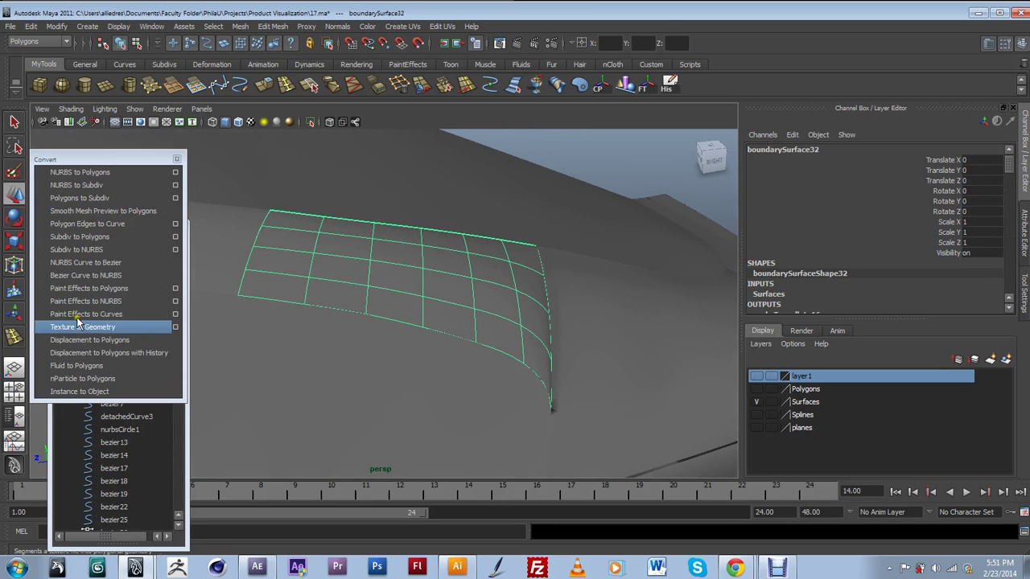
pyautogui.click(176, 172)
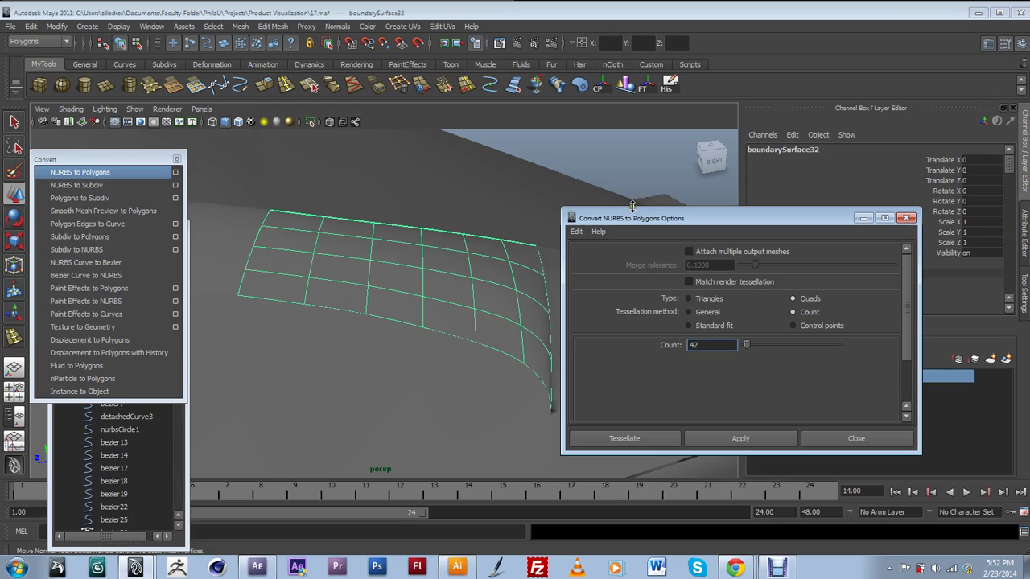
pyautogui.moveTo(703, 344); pyautogui.dragTo(659, 348)
pyautogui.click(705, 439)
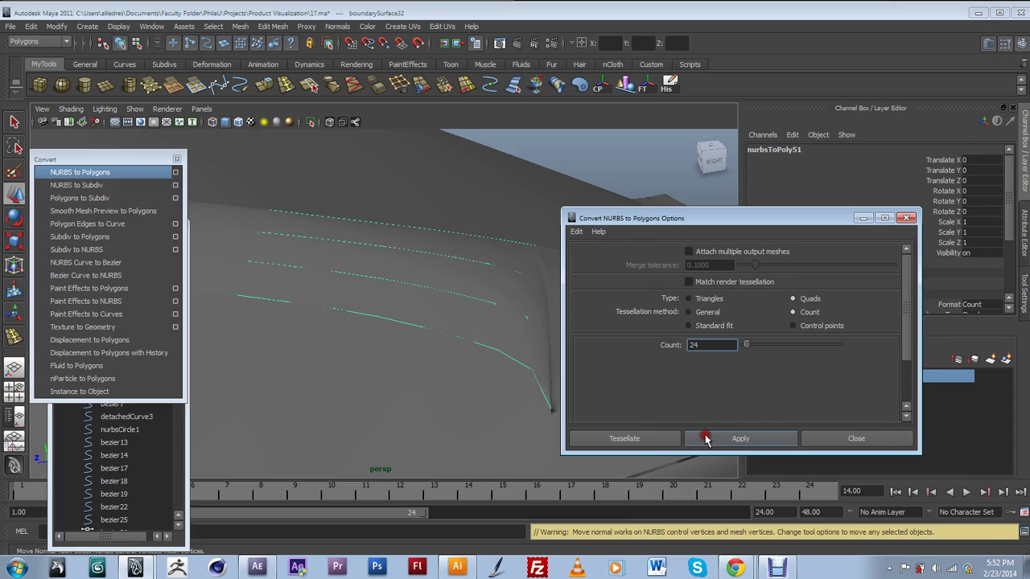
pyautogui.click(899, 221)
# Add the converted patch mesh to layer1, hide the Surfaces layer and show layer1.
pyautogui.rightClick(838, 378)
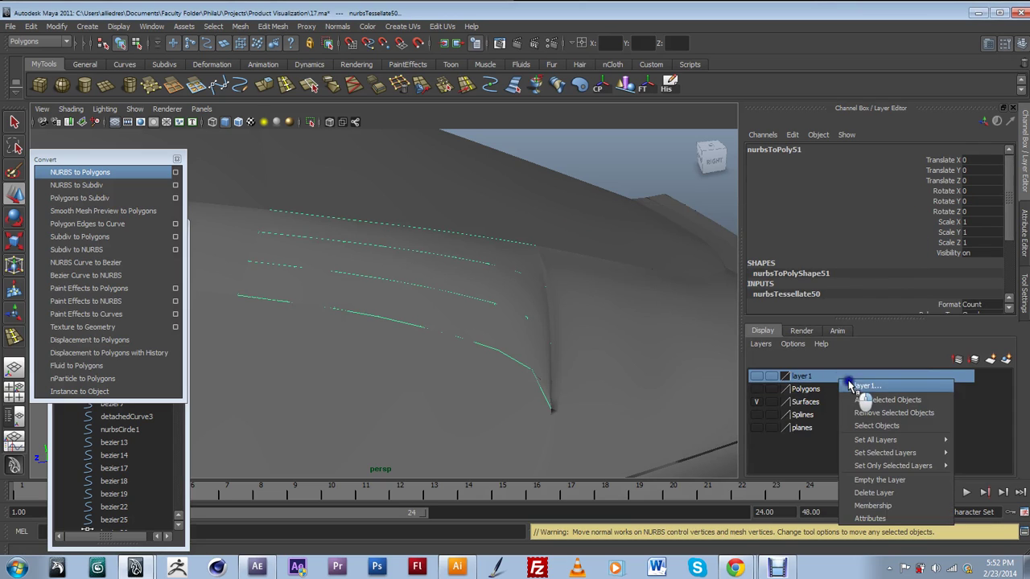
pyautogui.click(856, 395)
pyautogui.click(760, 402)
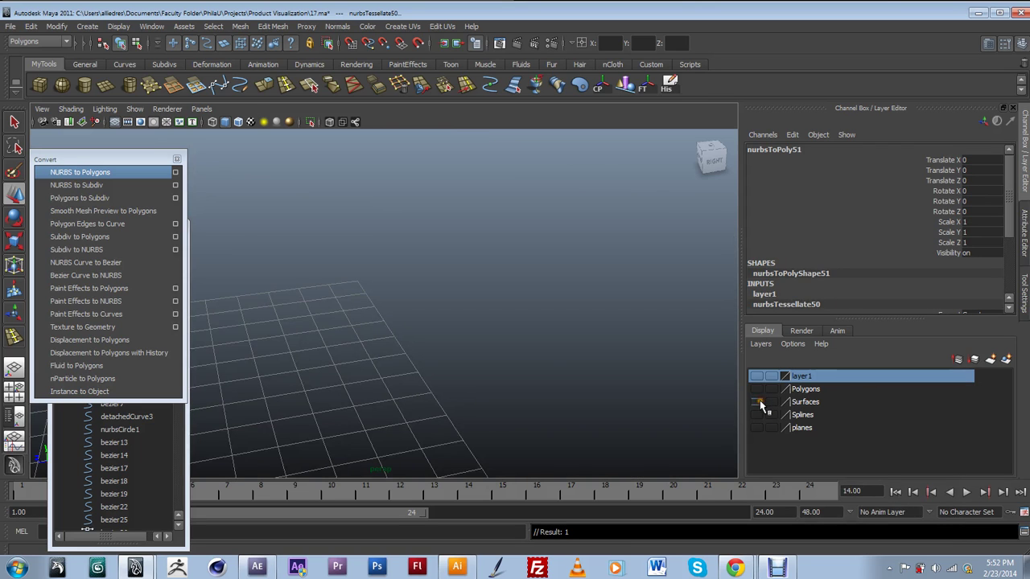
pyautogui.click(757, 377)
pyautogui.press('w')
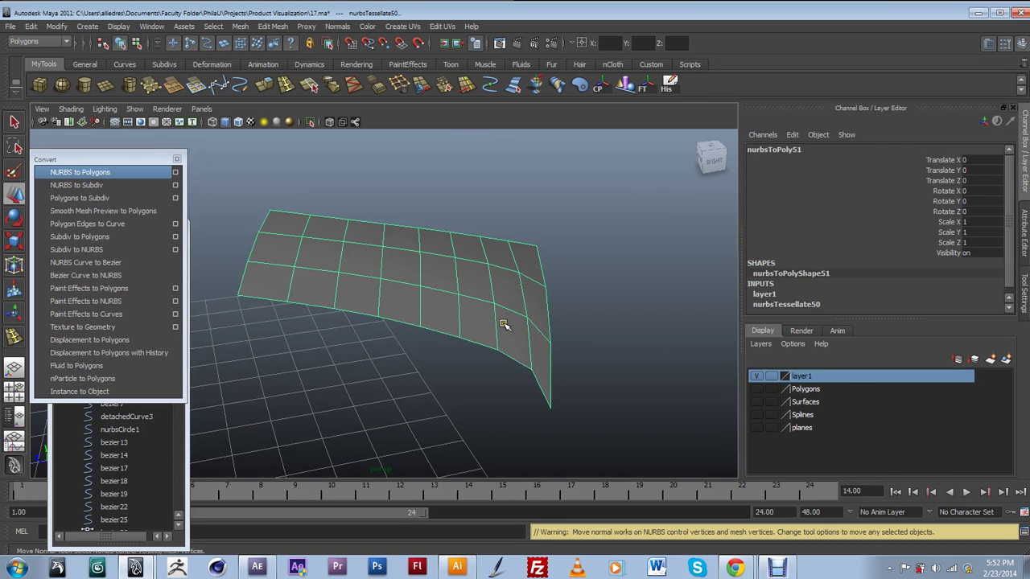
# Inspect the converted patch mesh from several angles, checking its quad rows and the sharply bent end.
pyautogui.keyDown('alt'); pyautogui.moveTo(501, 327); pyautogui.dragTo(466, 374); pyautogui.keyUp('alt')
pyautogui.keyDown('alt'); pyautogui.moveTo(458, 373); pyautogui.dragTo(371, 389); pyautogui.keyUp('alt')
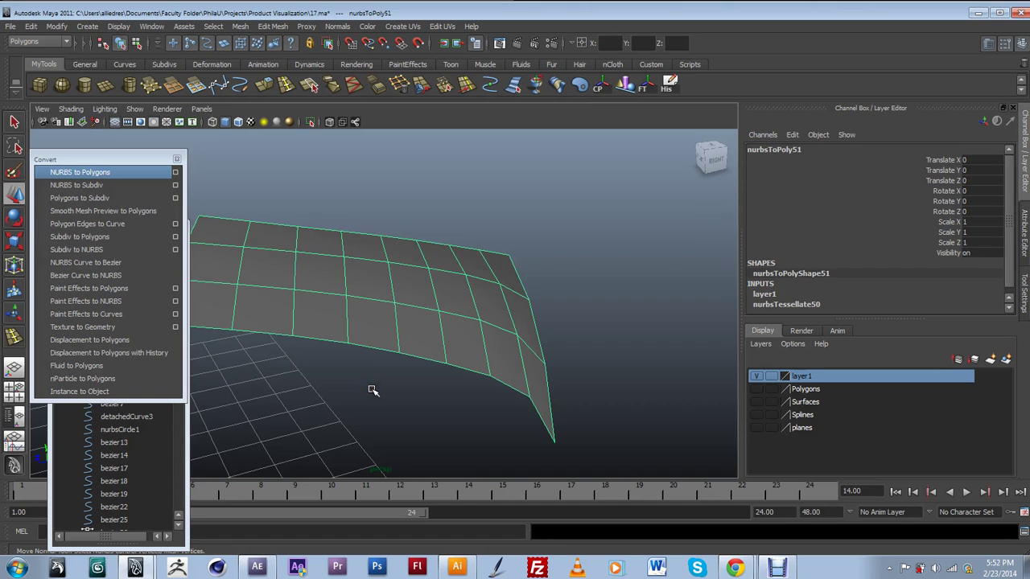
pyautogui.moveTo(380, 383)
pyautogui.keyDown('alt'); pyautogui.mouseDown()
pyautogui.moveTo(415, 385)
pyautogui.moveTo(391, 386)
pyautogui.mouseUp(); pyautogui.keyUp('alt')
pyautogui.keyDown('alt'); pyautogui.moveTo(391, 386); pyautogui.dragTo(400, 340, button='middle'); pyautogui.keyUp('alt')
pyautogui.keyDown('alt'); pyautogui.moveTo(400, 341); pyautogui.dragTo(369, 353); pyautogui.keyUp('alt')
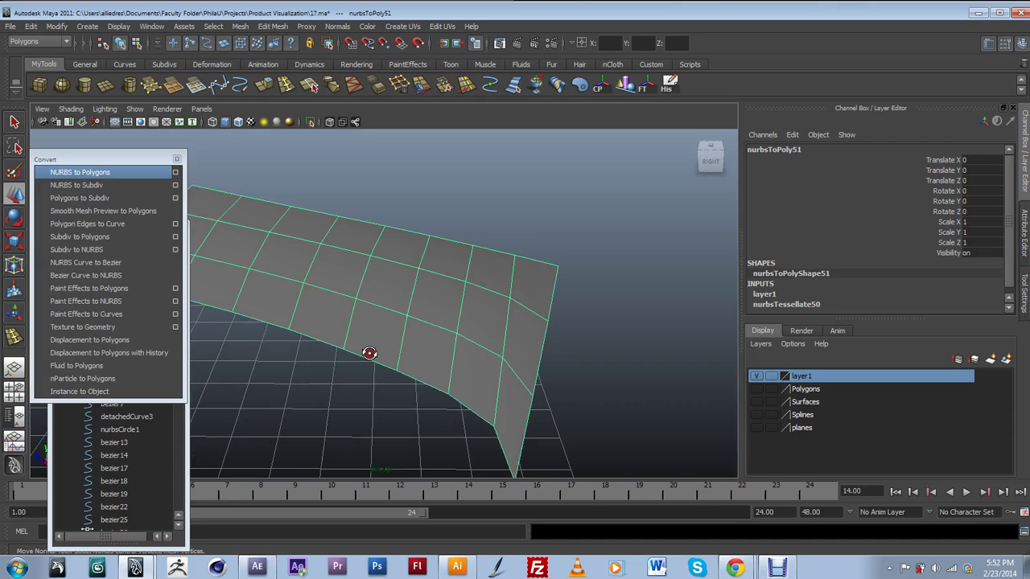
pyautogui.keyDown('alt'); pyautogui.moveTo(375, 356); pyautogui.dragTo(468, 370); pyautogui.keyUp('alt')
pyautogui.keyDown('alt'); pyautogui.moveTo(468, 370); pyautogui.dragTo(453, 355, button='right'); pyautogui.keyUp('alt')
pyautogui.keyDown('alt'); pyautogui.moveTo(605, 381); pyautogui.dragTo(526, 356); pyautogui.keyUp('alt')
pyautogui.click(527, 353)
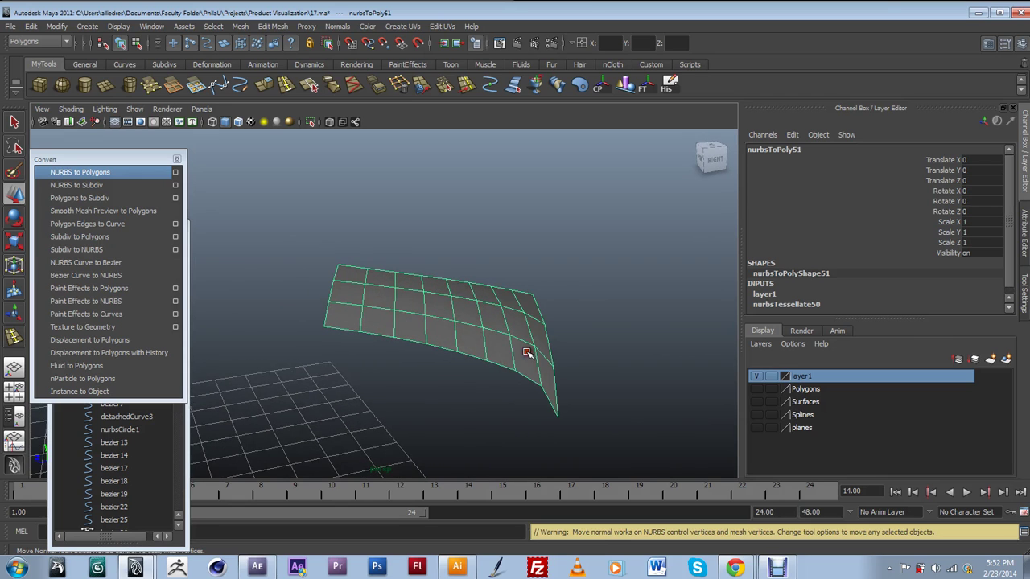
pyautogui.keyDown('alt'); pyautogui.moveTo(590, 397); pyautogui.dragTo(528, 372); pyautogui.keyUp('alt')
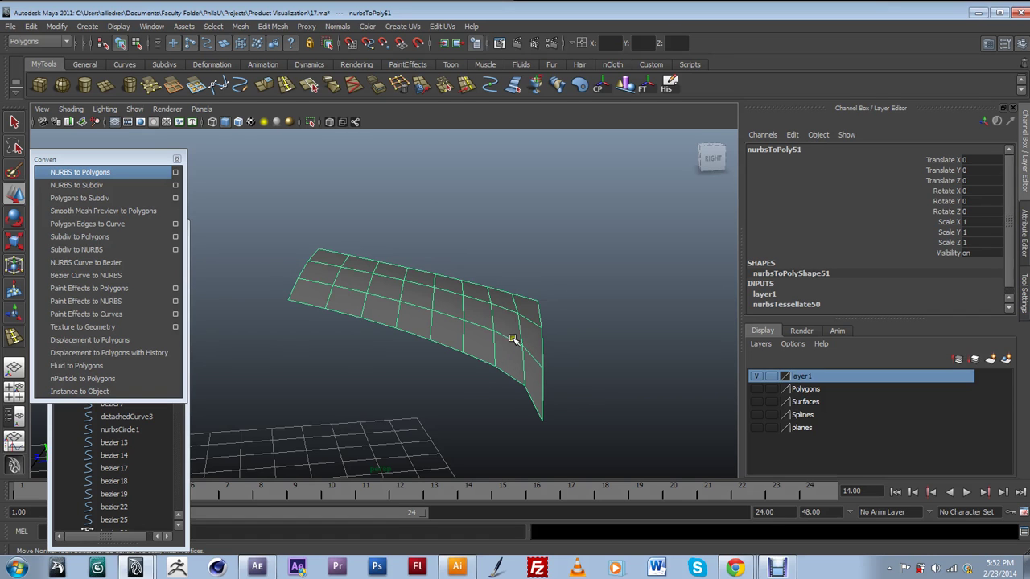
pyautogui.keyDown('alt'); pyautogui.moveTo(516, 377); pyautogui.dragTo(471, 372); pyautogui.keyUp('alt')
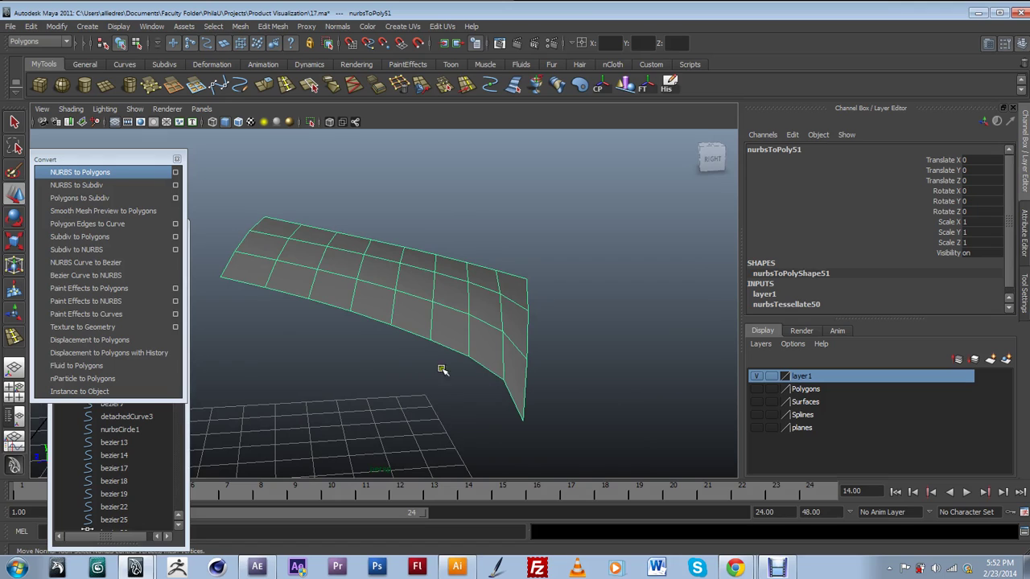
# Switch the display from layer1 to the Polygons layer and select the finished rear quarter mesh polySurface29.
pyautogui.click(757, 377)
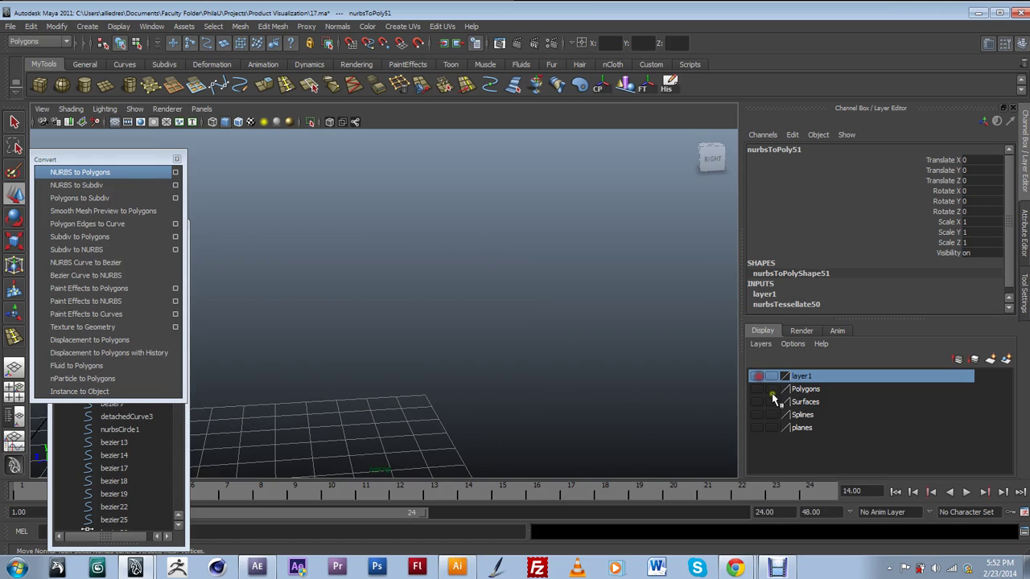
pyautogui.click(756, 390)
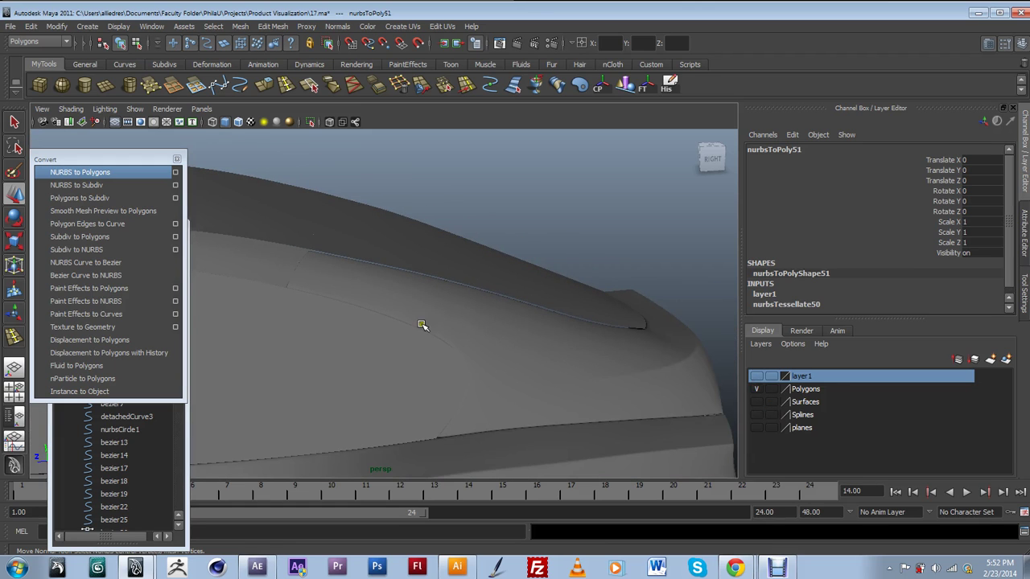
pyautogui.click(394, 295)
pyautogui.click(757, 389)
pyautogui.click(759, 390)
pyautogui.click(569, 217)
pyautogui.click(624, 375)
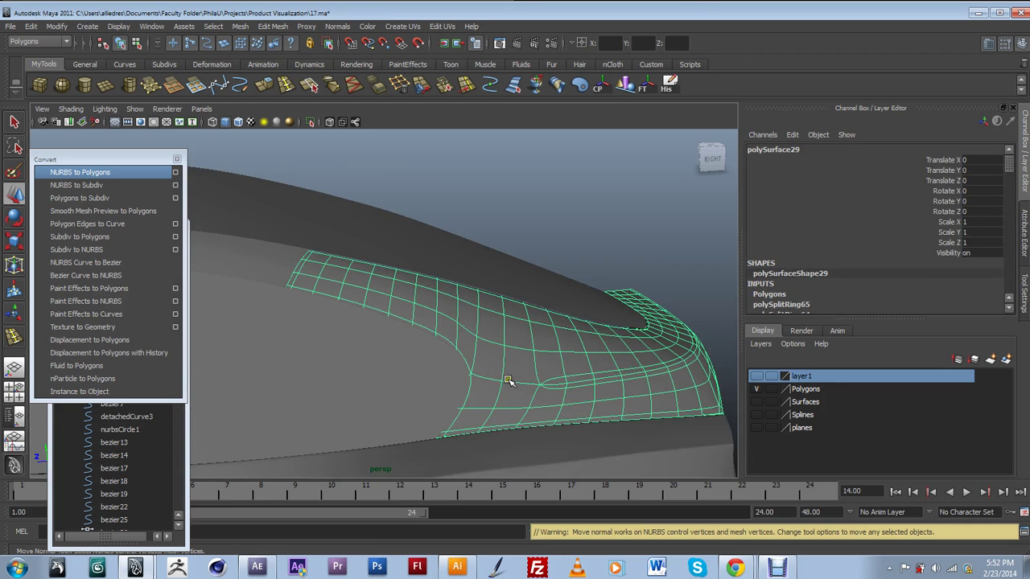
# Study the edge flow of the finished rear quarter mesh, comparing its unsmoothed cage with the smooth preview.
pyautogui.moveTo(491, 383)
pyautogui.keyDown('alt'); pyautogui.mouseDown()
pyautogui.moveTo(517, 407)
pyautogui.moveTo(476, 377)
pyautogui.mouseUp(); pyautogui.keyUp('alt')
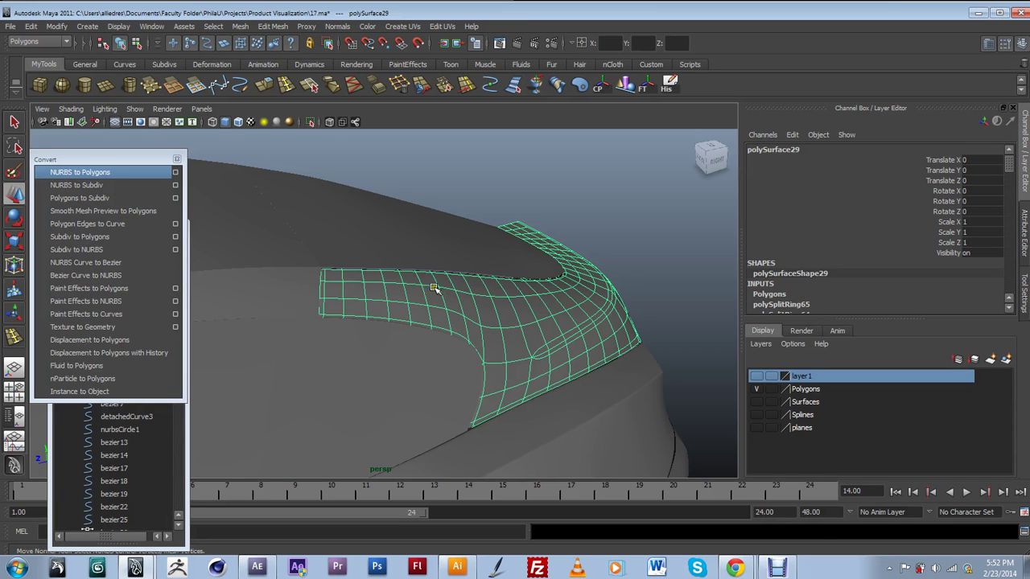
pyautogui.keyDown('alt'); pyautogui.moveTo(434, 308); pyautogui.dragTo(501, 363); pyautogui.keyUp('alt')
pyautogui.keyDown('alt'); pyautogui.moveTo(561, 400); pyautogui.dragTo(491, 400); pyautogui.keyUp('alt')
pyautogui.scroll(2, 491, 400)
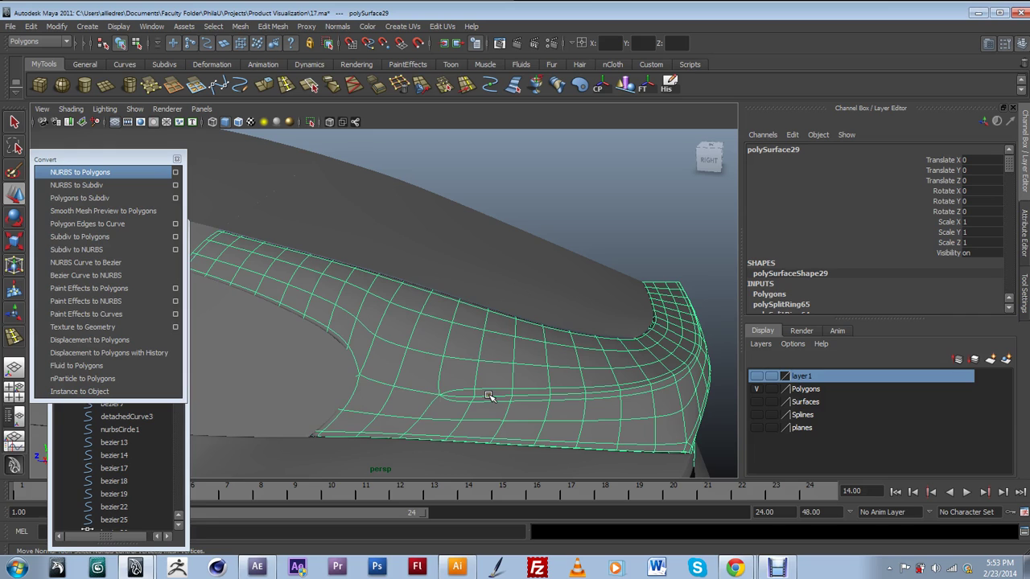
pyautogui.press('1')
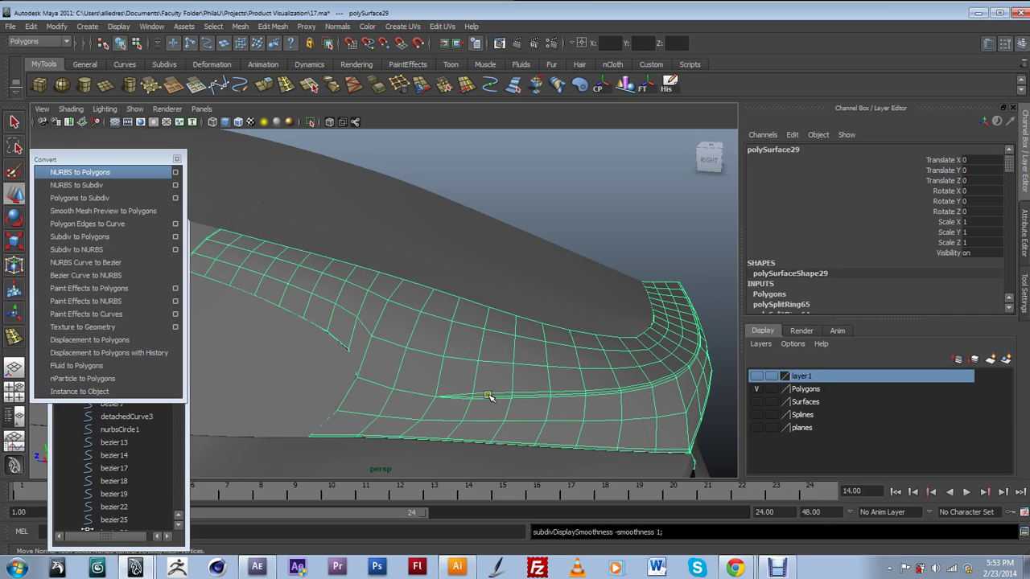
pyautogui.press('3')
pyautogui.moveTo(486, 397)
pyautogui.keyDown('alt'); pyautogui.mouseDown()
pyautogui.moveTo(426, 395)
pyautogui.moveTo(487, 381)
pyautogui.mouseUp(); pyautogui.keyUp('alt')
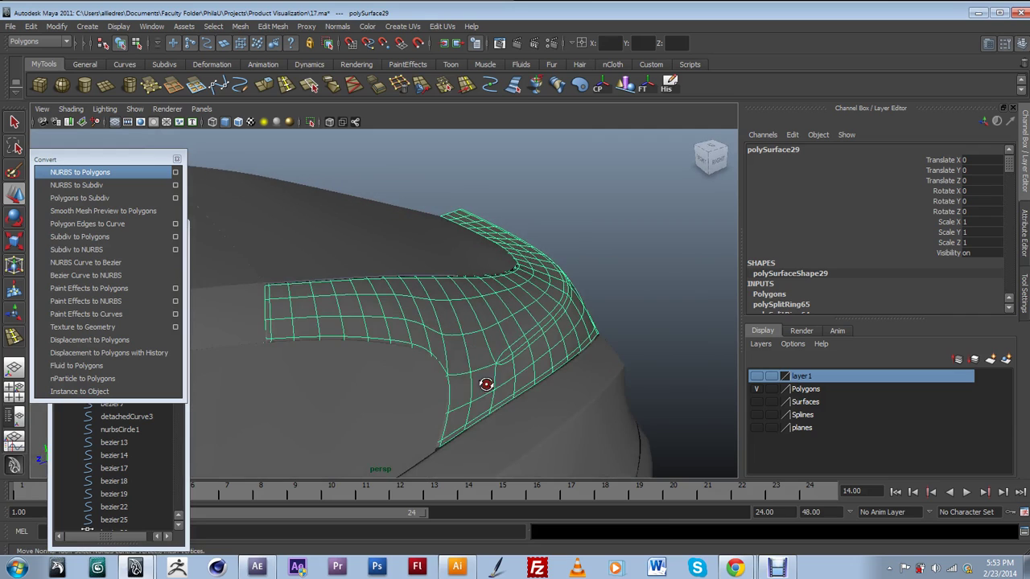
# Switch the display from the Polygons layer to the Surfaces layer and select the patch boundarySurface34.
pyautogui.click(756, 389)
pyautogui.click(760, 404)
pyautogui.click(756, 401)
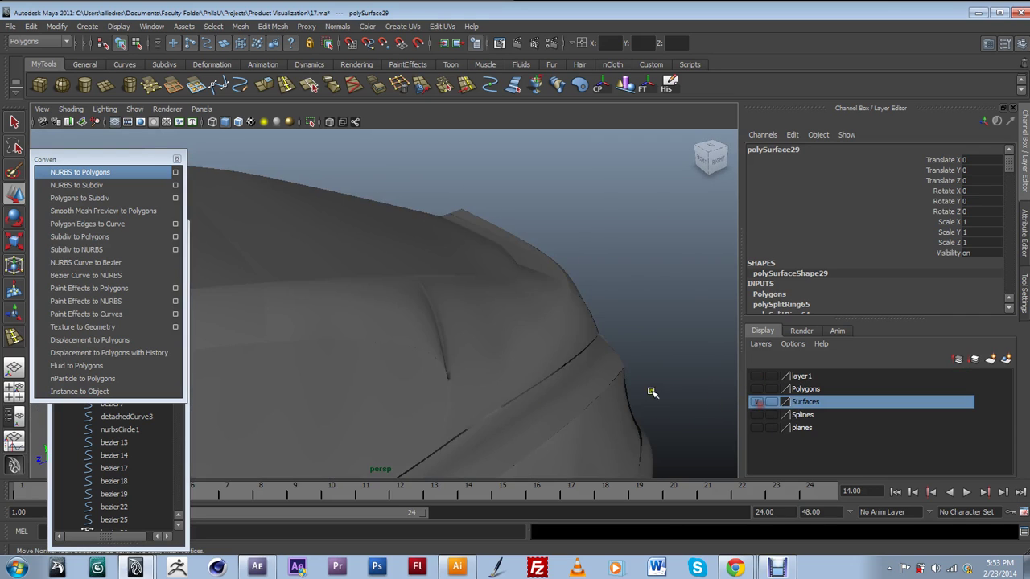
pyautogui.keyDown('alt'); pyautogui.moveTo(650, 391); pyautogui.dragTo(469, 372); pyautogui.keyUp('alt')
pyautogui.click(459, 371)
pyautogui.keyDown('alt'); pyautogui.moveTo(401, 379); pyautogui.dragTo(442, 361); pyautogui.keyUp('alt')
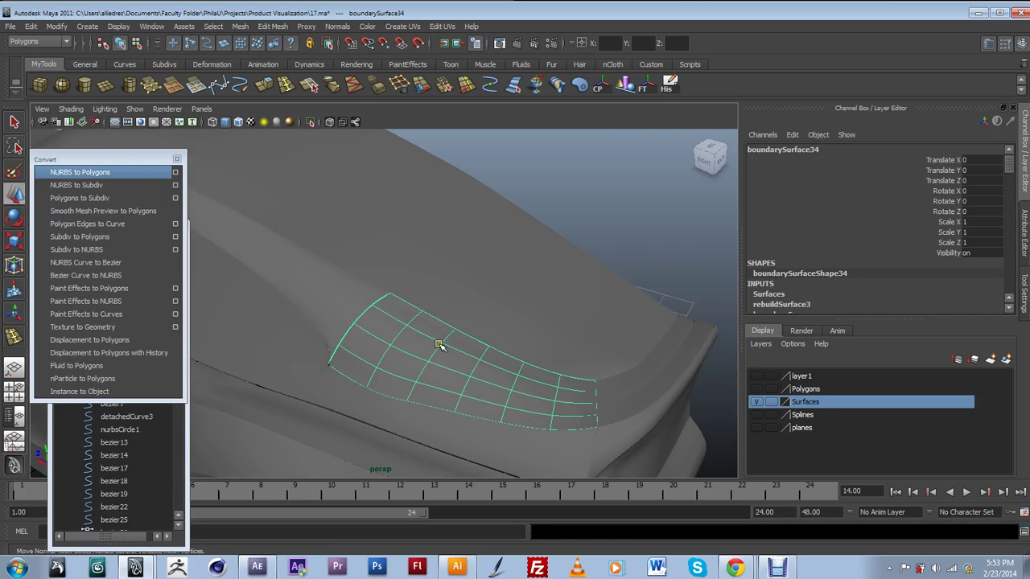
# Convert boundarySurface34 to a quad polygon mesh with a count of 24, and move the conversion options clear of the layer list.
pyautogui.click(176, 173)
pyautogui.moveTo(668, 225); pyautogui.dragTo(757, 162)
pyautogui.click(810, 378)
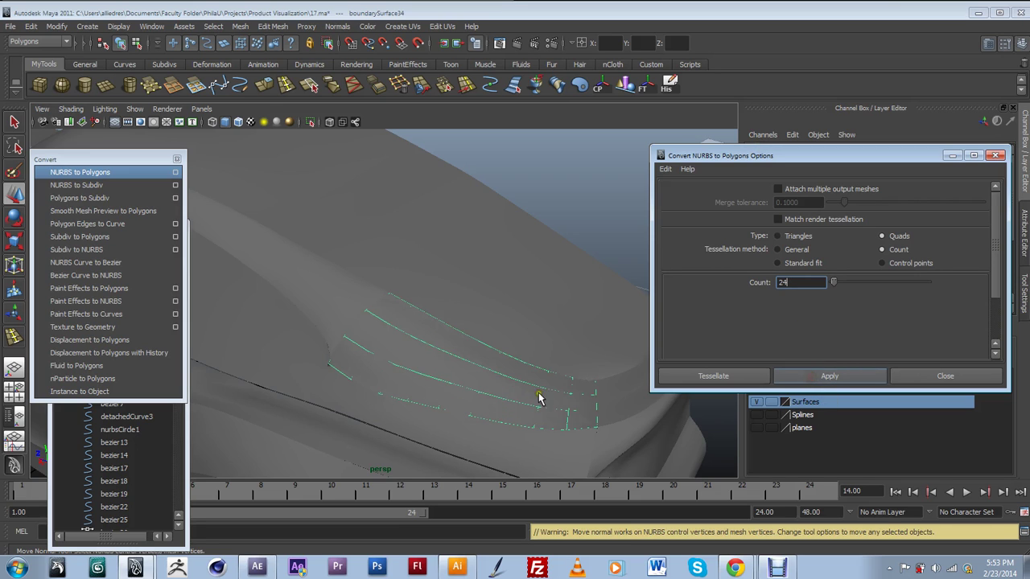
pyautogui.moveTo(818, 156); pyautogui.dragTo(789, 354)
pyautogui.moveTo(661, 359); pyautogui.dragTo(578, 454)
# Add the new patch mesh to layer1, show only that layer, and compare the two adjoining converted meshes by selecting each.
pyautogui.click(812, 376)
pyautogui.rightClick(814, 375)
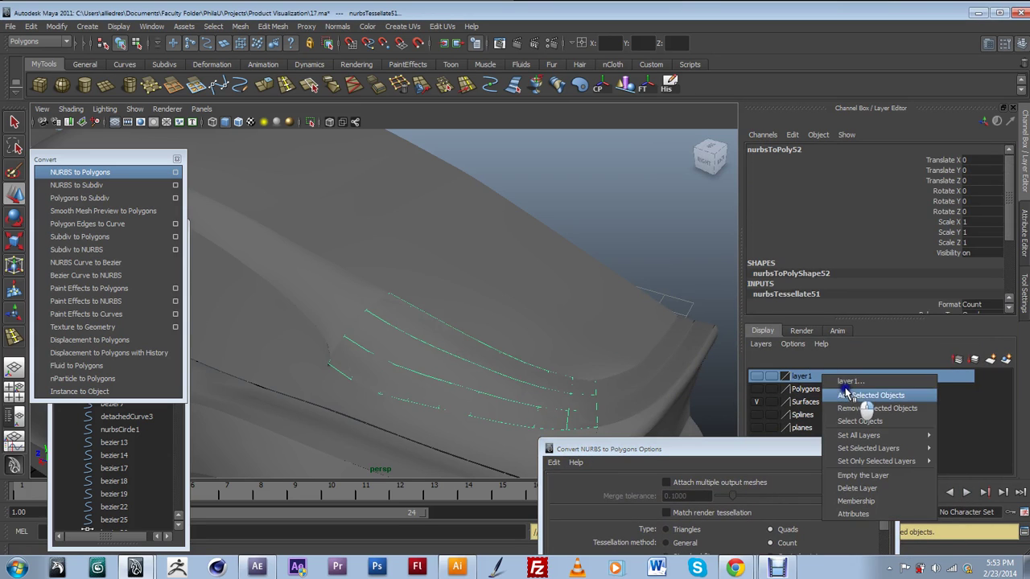
pyautogui.click(865, 397)
pyautogui.click(756, 402)
pyautogui.click(756, 376)
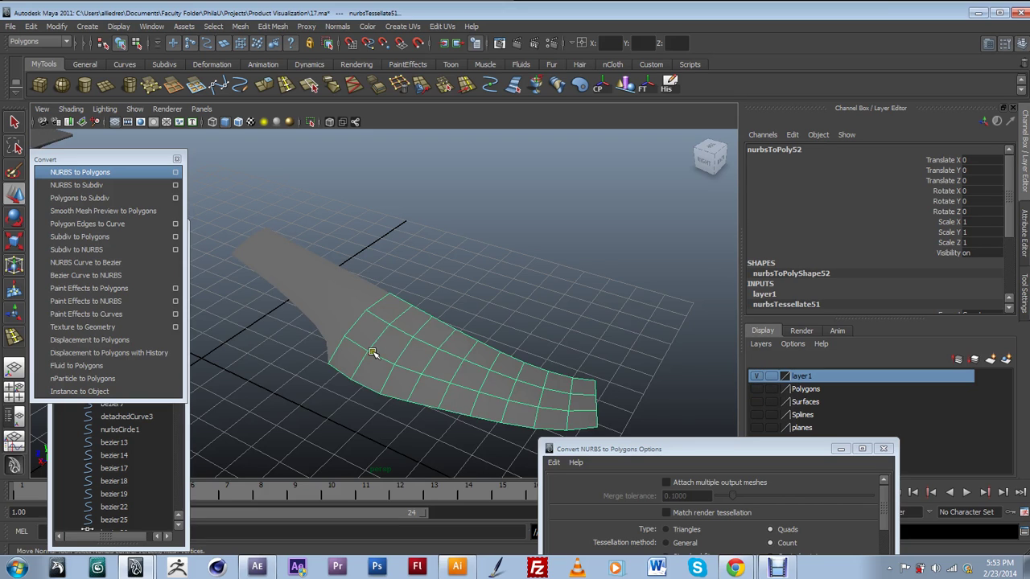
pyautogui.click(363, 302)
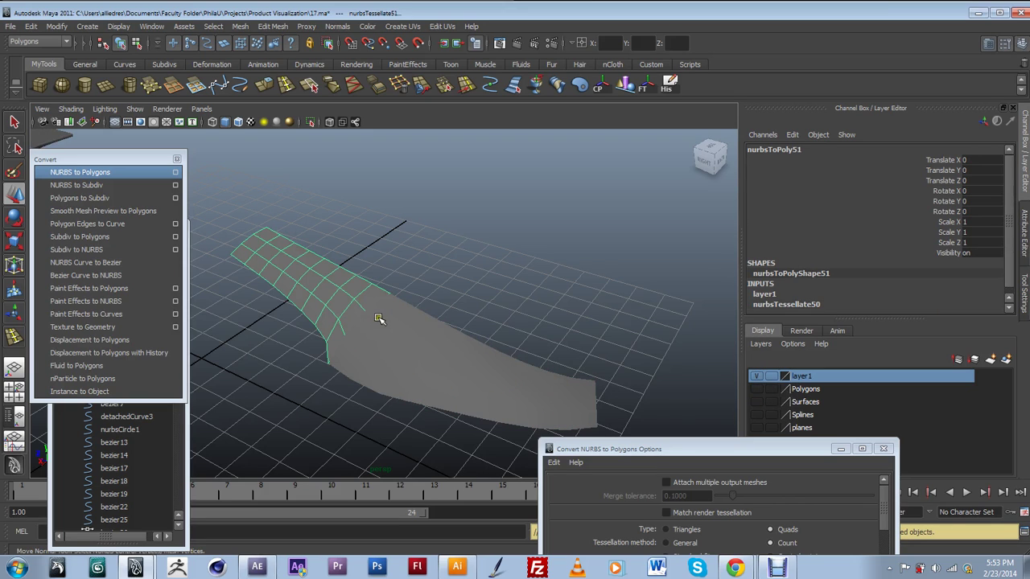
pyautogui.click(377, 317)
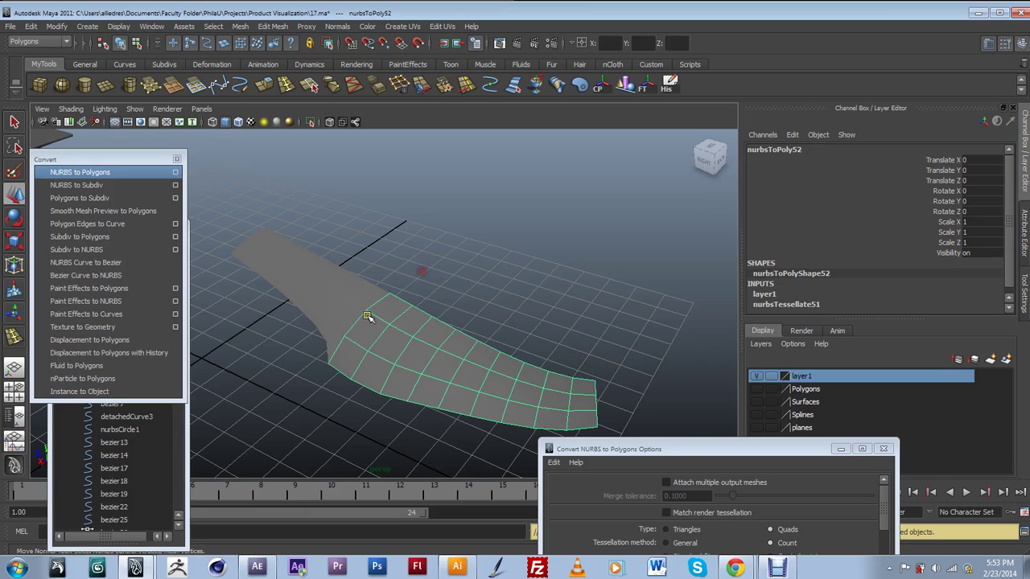
# Select both adjoining converted meshes together and inspect how their edge loops meet along the shared border.
pyautogui.keyDown('shift'); pyautogui.click(370, 304); pyautogui.keyUp('shift')
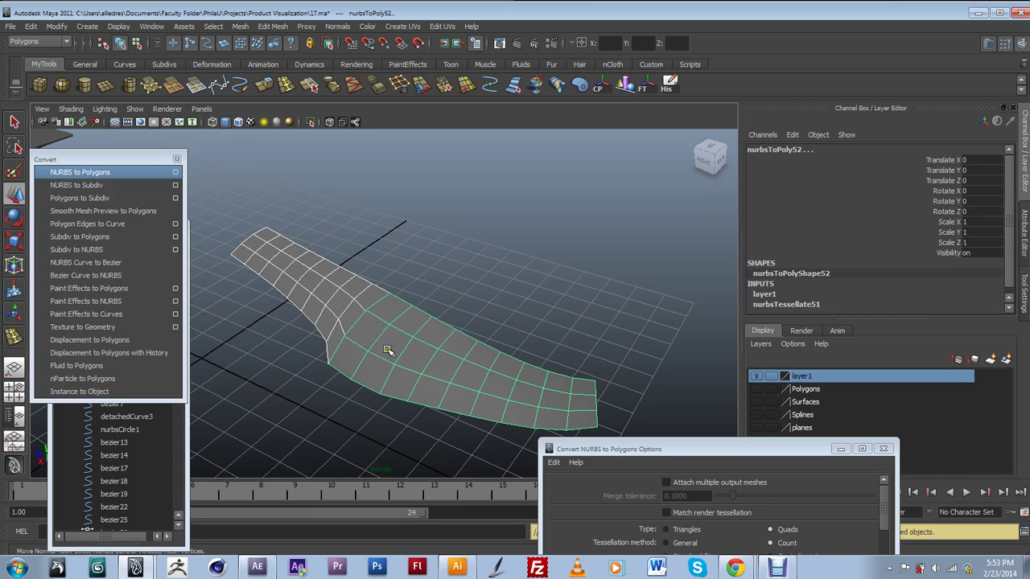
pyautogui.scroll(-2, 390, 356)
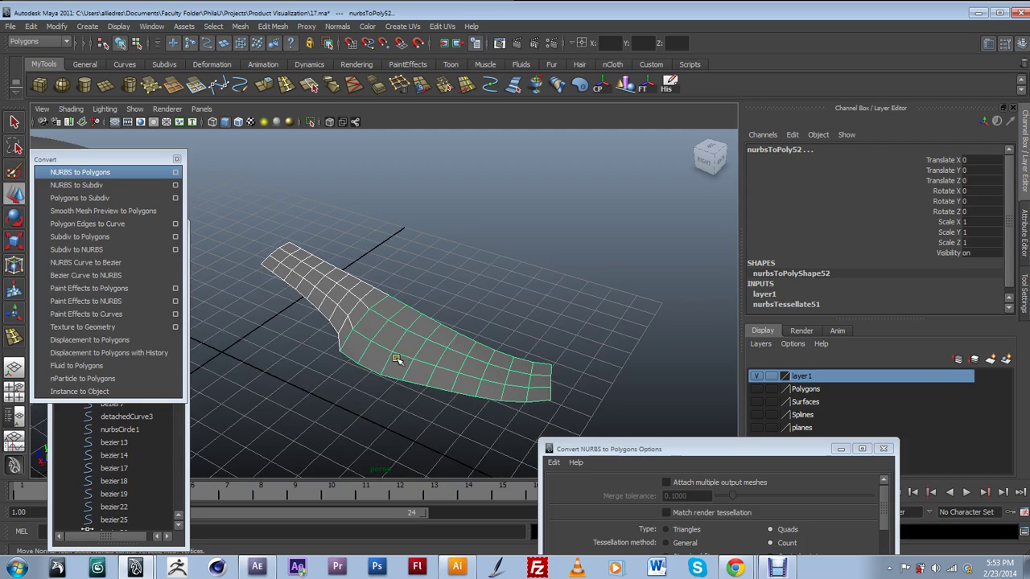
pyautogui.keyDown('alt'); pyautogui.moveTo(402, 354); pyautogui.dragTo(561, 314); pyautogui.keyUp('alt')
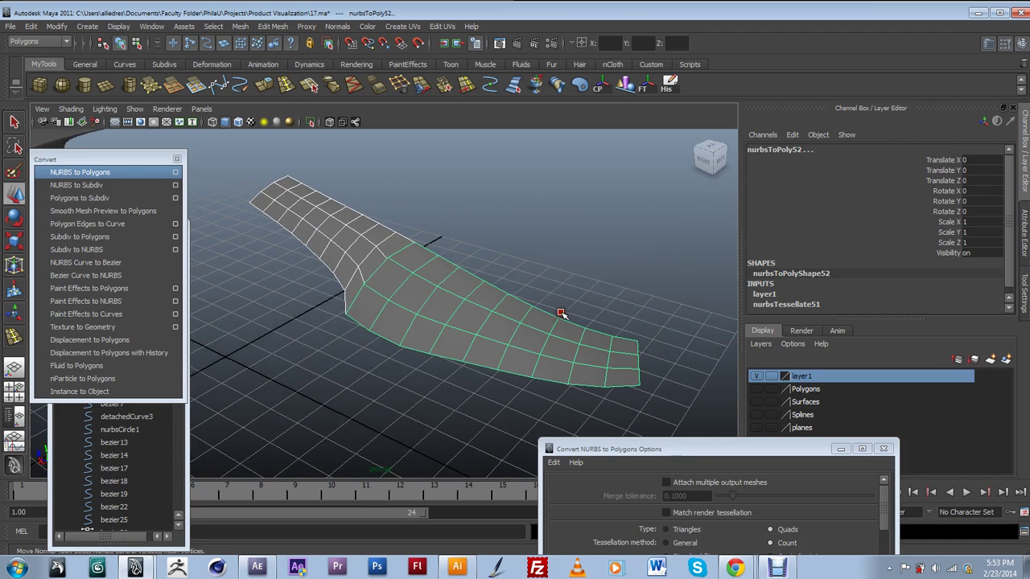
# Switch the display from layer1 to the Surfaces layer and select boundarySurface15, the side patch above the rear wheel arch.
pyautogui.click(757, 376)
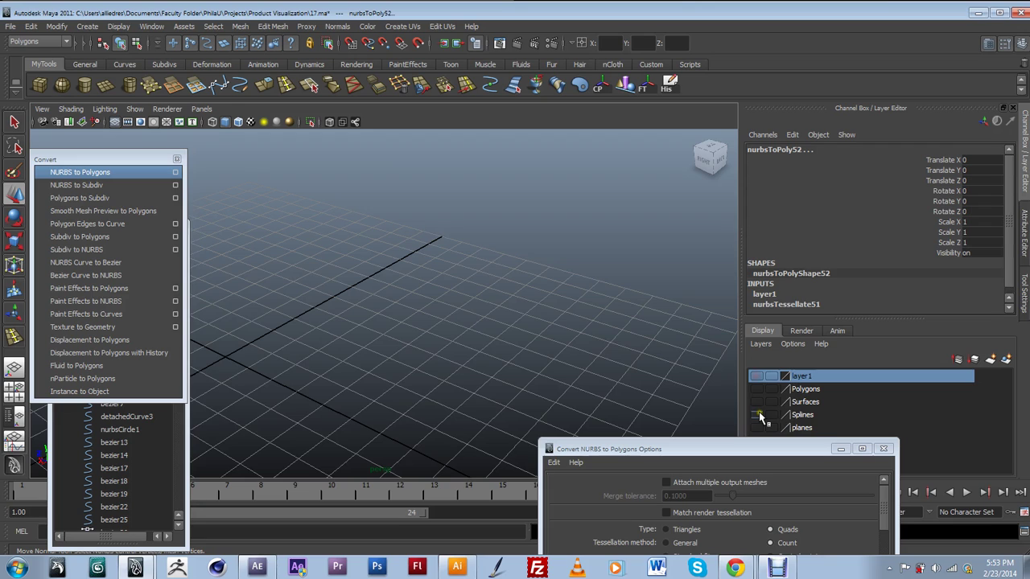
pyautogui.click(757, 402)
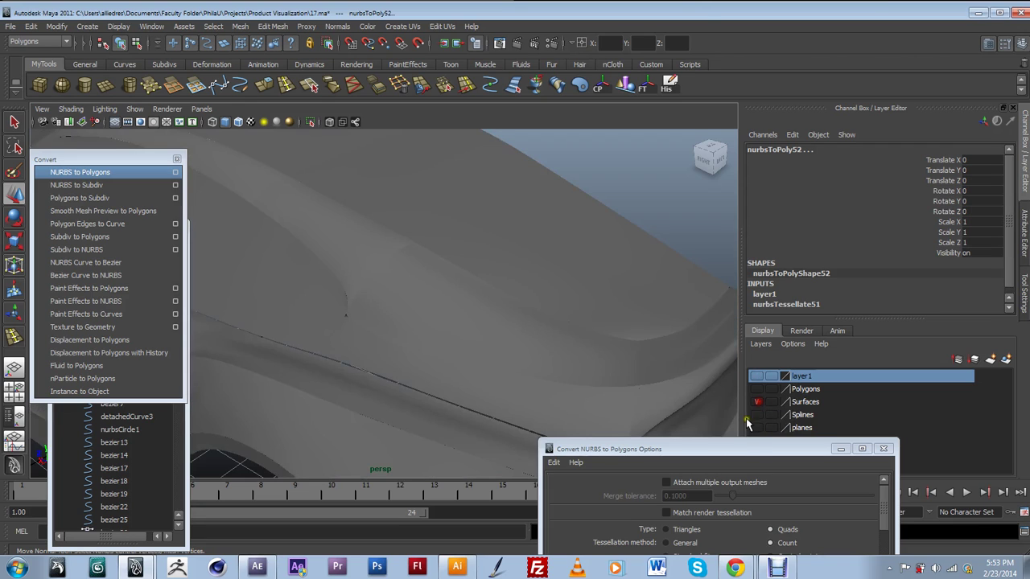
pyautogui.click(394, 295)
pyautogui.click(650, 357)
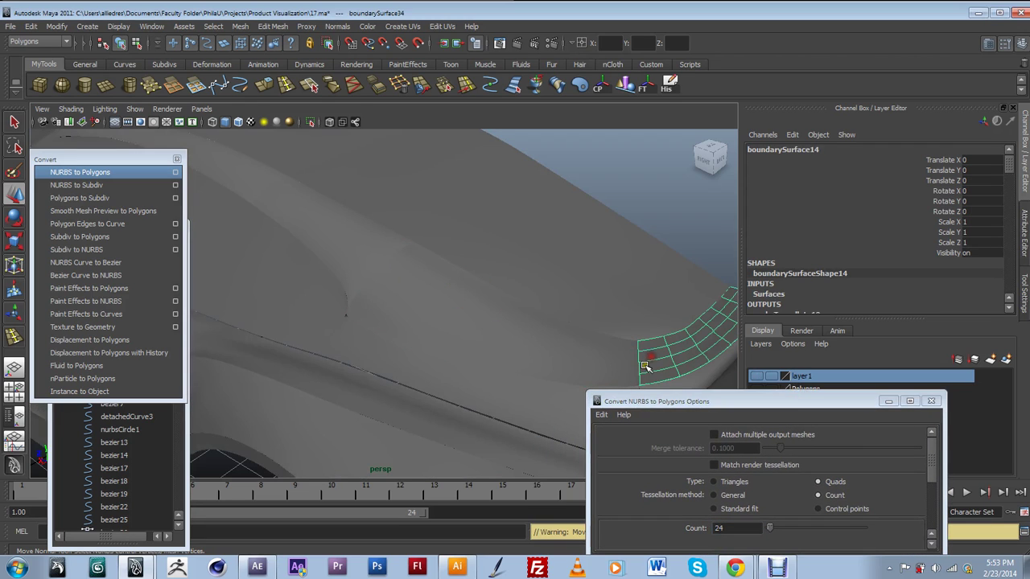
pyautogui.keyDown('alt'); pyautogui.moveTo(488, 311); pyautogui.dragTo(523, 333); pyautogui.keyUp('alt')
pyautogui.keyDown('alt'); pyautogui.moveTo(523, 333); pyautogui.dragTo(360, 338, button='right'); pyautogui.keyUp('alt')
pyautogui.keyDown('alt'); pyautogui.moveTo(360, 338); pyautogui.dragTo(402, 349); pyautogui.keyUp('alt')
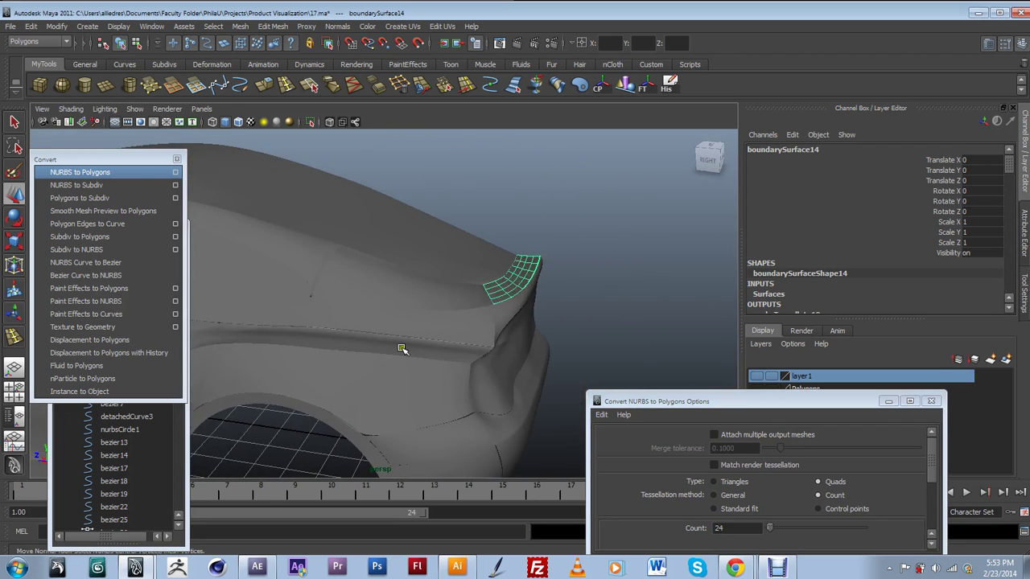
pyautogui.click(397, 328)
pyautogui.scroll(3, 364, 323)
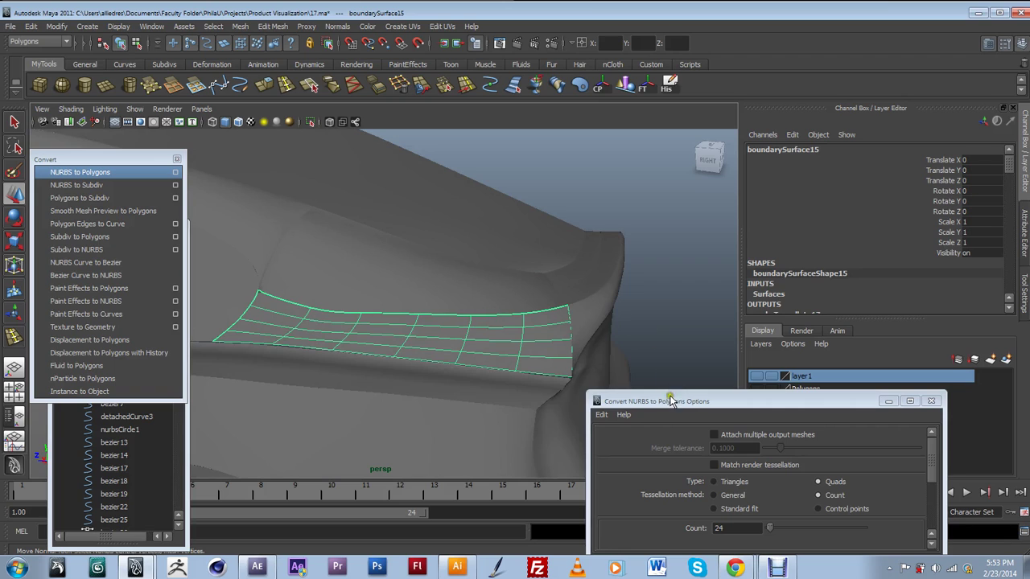
# Convert boundarySurface15 to a quad polygon mesh with a count of 24, and move the conversion options clear of the layer list.
pyautogui.moveTo(670, 401); pyautogui.dragTo(685, 247)
pyautogui.click(770, 413)
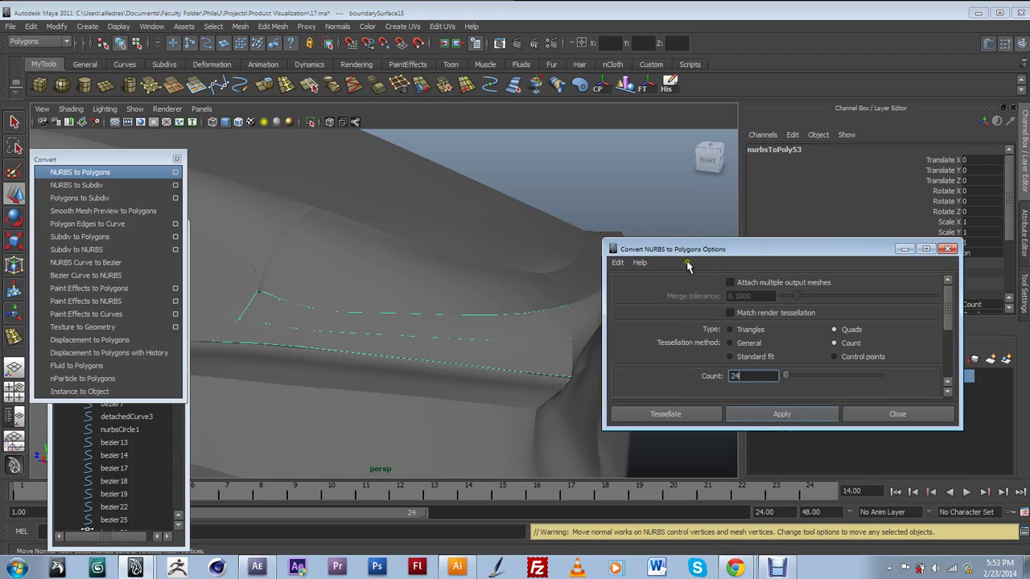
pyautogui.moveTo(859, 249); pyautogui.dragTo(660, 471)
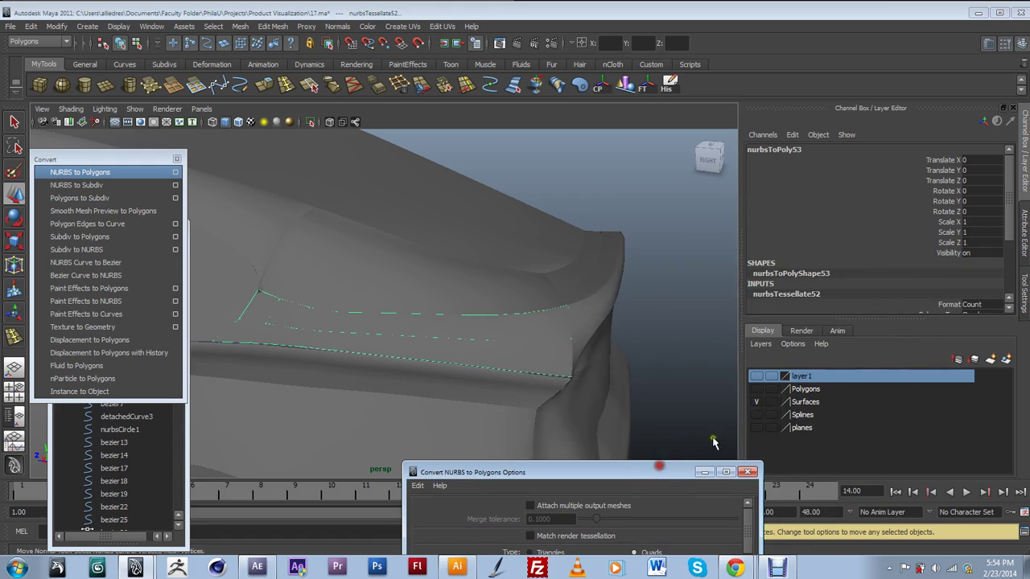
# Add the converted side patch mesh to layer1, hide the Surfaces layer and show layer1.
pyautogui.rightClick(810, 378)
pyautogui.click(864, 390)
pyautogui.click(756, 401)
pyautogui.click(756, 376)
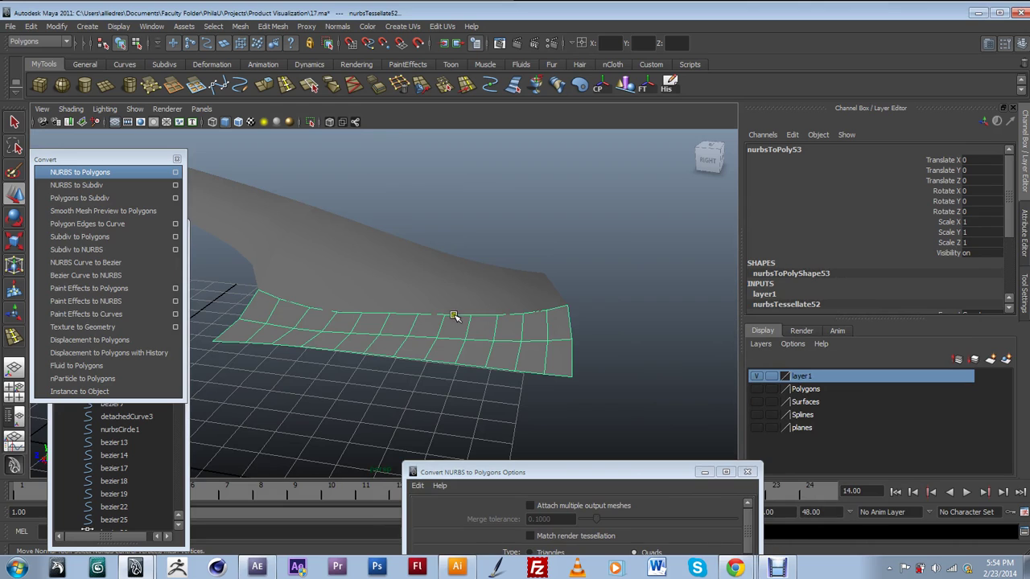
# Select the side mesh together with the mesh above it and compare their edge flow along the shared border from several angles.
pyautogui.click(445, 275)
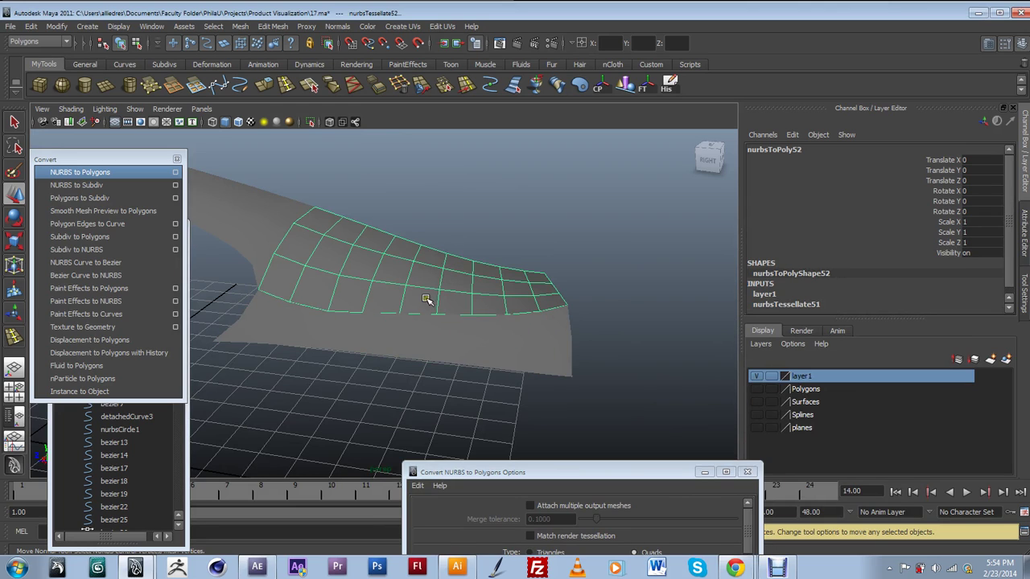
pyautogui.keyDown('shift'); pyautogui.click(519, 361); pyautogui.keyUp('shift')
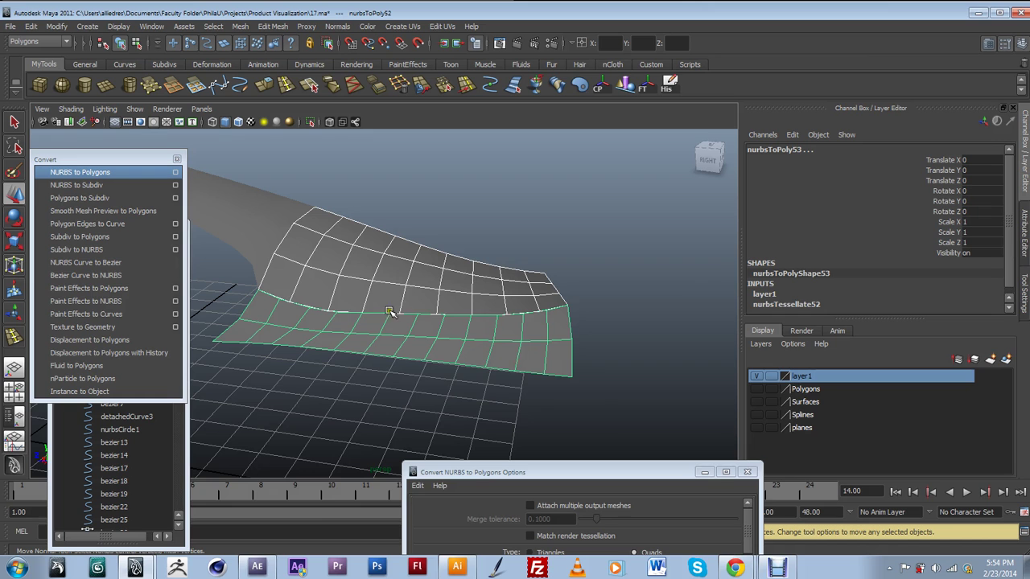
pyautogui.keyDown('alt'); pyautogui.moveTo(436, 297); pyautogui.dragTo(437, 386); pyautogui.keyUp('alt')
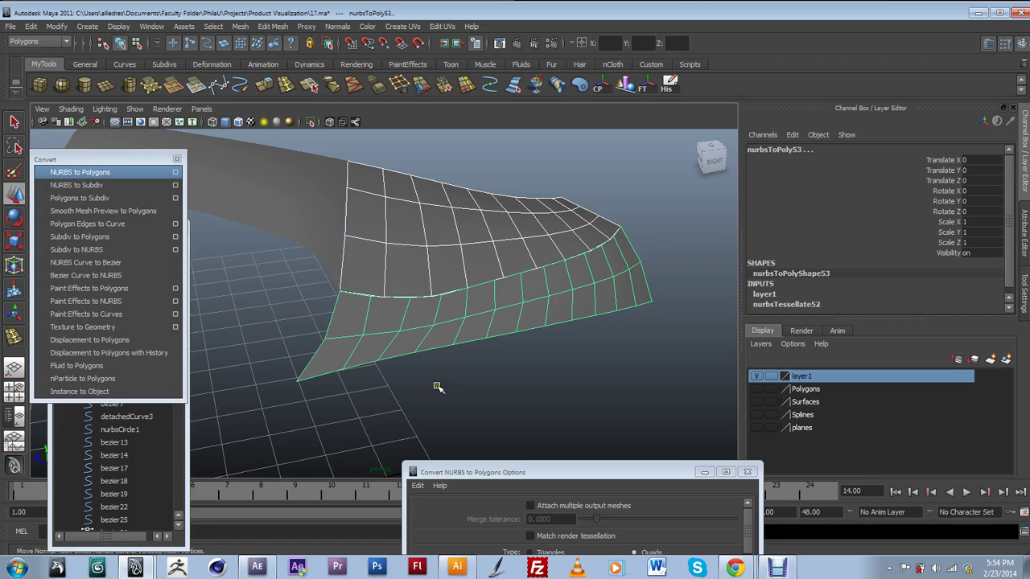
pyautogui.keyDown('alt'); pyautogui.moveTo(434, 388); pyautogui.dragTo(458, 361); pyautogui.keyUp('alt')
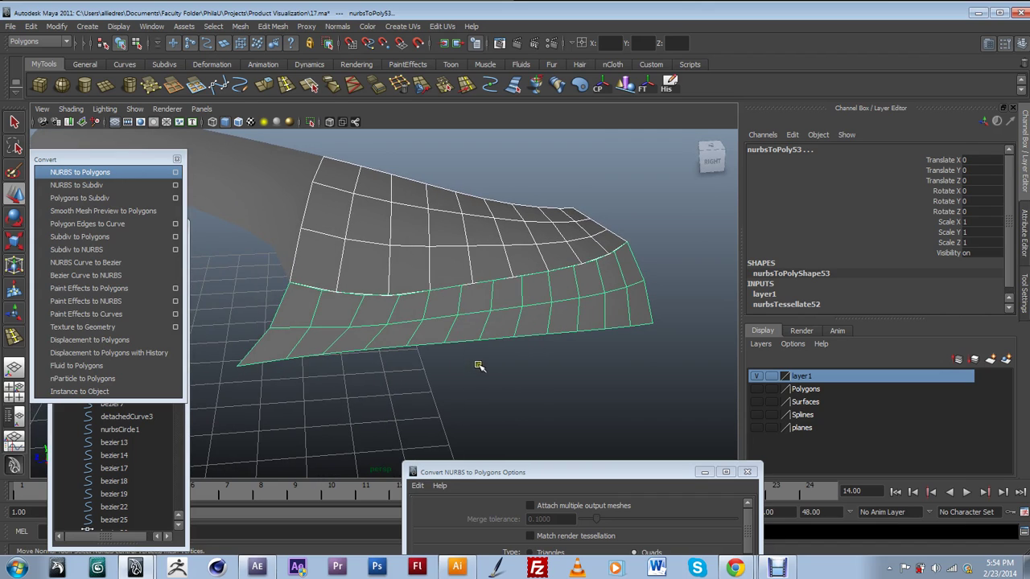
pyautogui.keyDown('alt'); pyautogui.moveTo(605, 328); pyautogui.dragTo(471, 337); pyautogui.keyUp('alt')
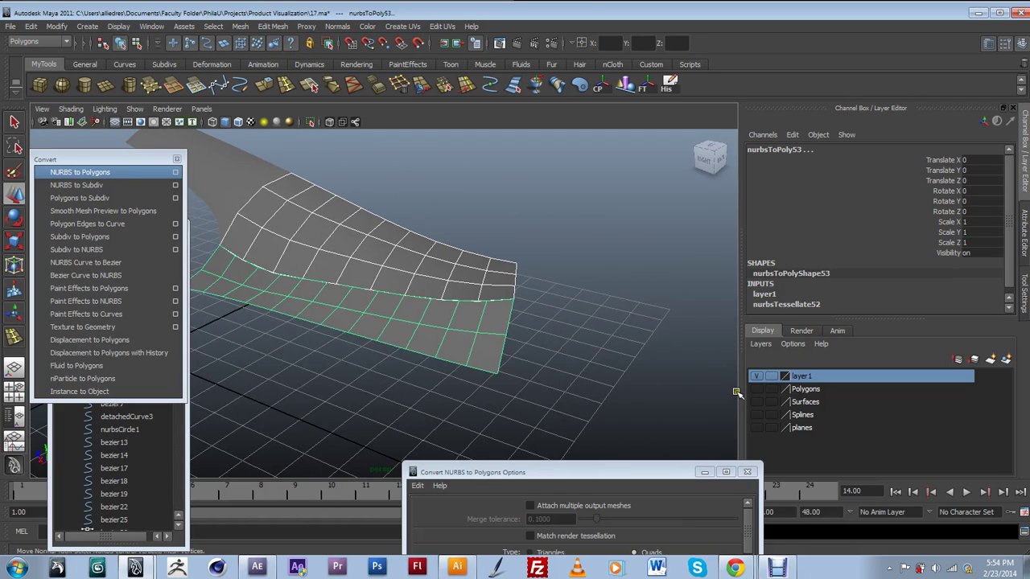
# Hide layer1, show the Surfaces layer and select boundarySurface14, the curved patch at the rear deck corner.
pyautogui.click(756, 376)
pyautogui.click(753, 403)
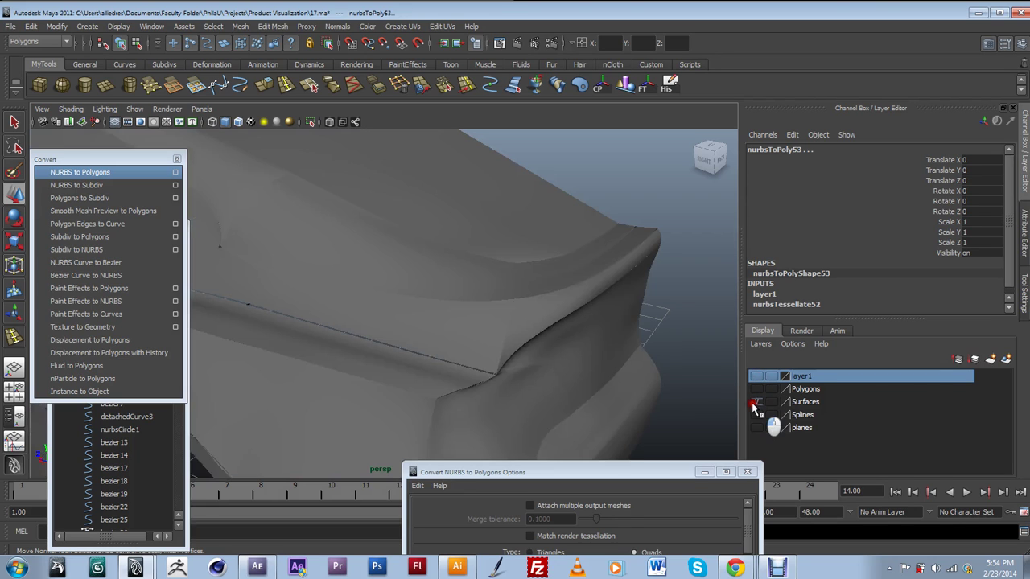
pyautogui.click(560, 277)
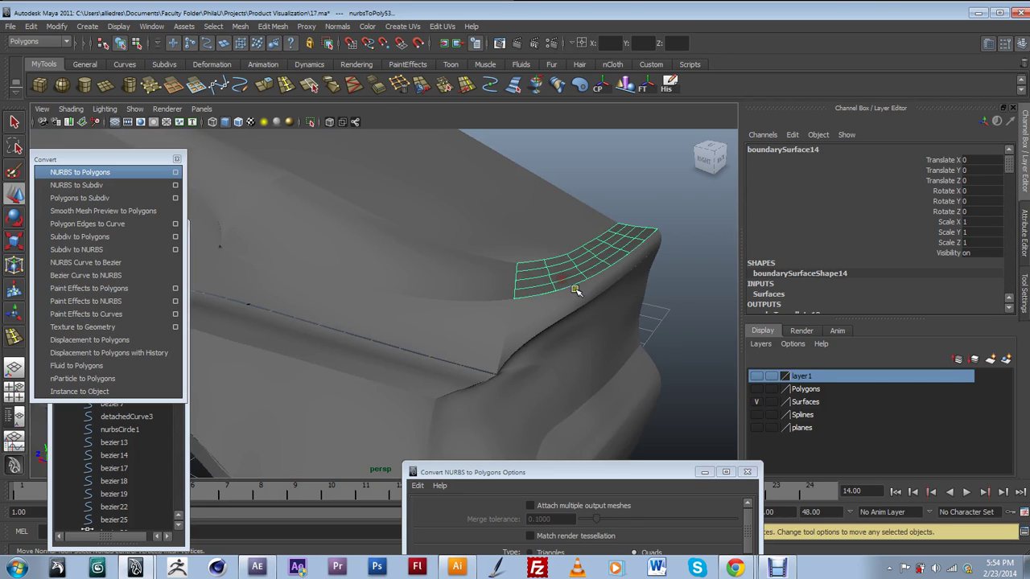
pyautogui.keyDown('alt'); pyautogui.moveTo(517, 320); pyautogui.dragTo(472, 281); pyautogui.keyUp('alt')
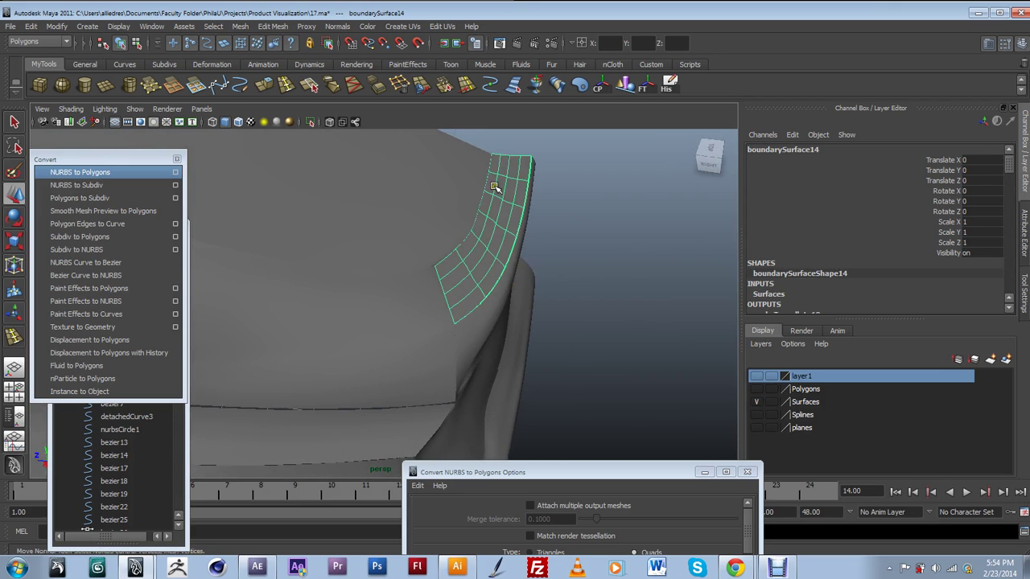
# Convert boundarySurface14 to a quad polygon mesh with a count of 24, and shift the conversion options off the patch.
pyautogui.moveTo(583, 470); pyautogui.dragTo(708, 252)
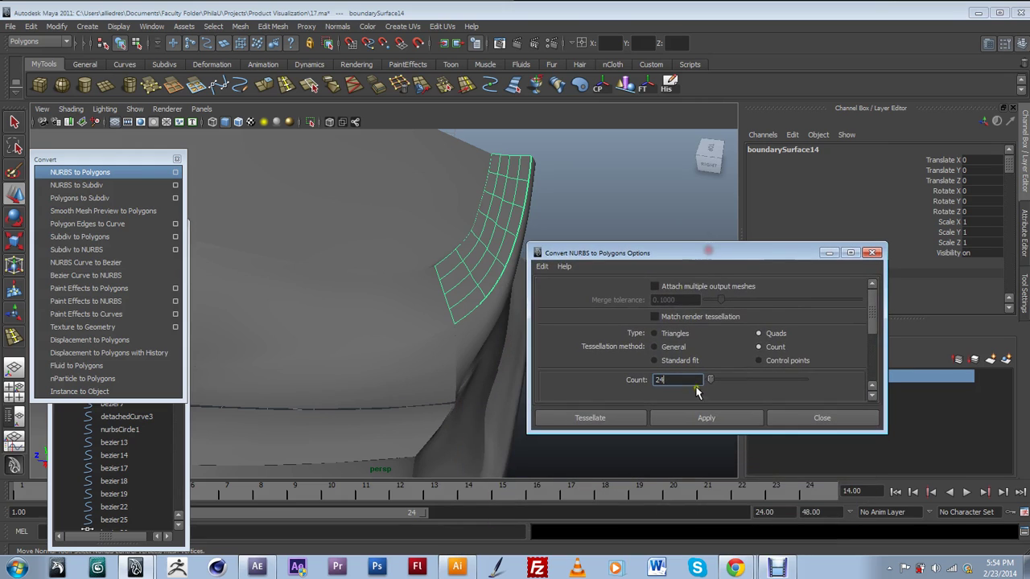
pyautogui.click(690, 418)
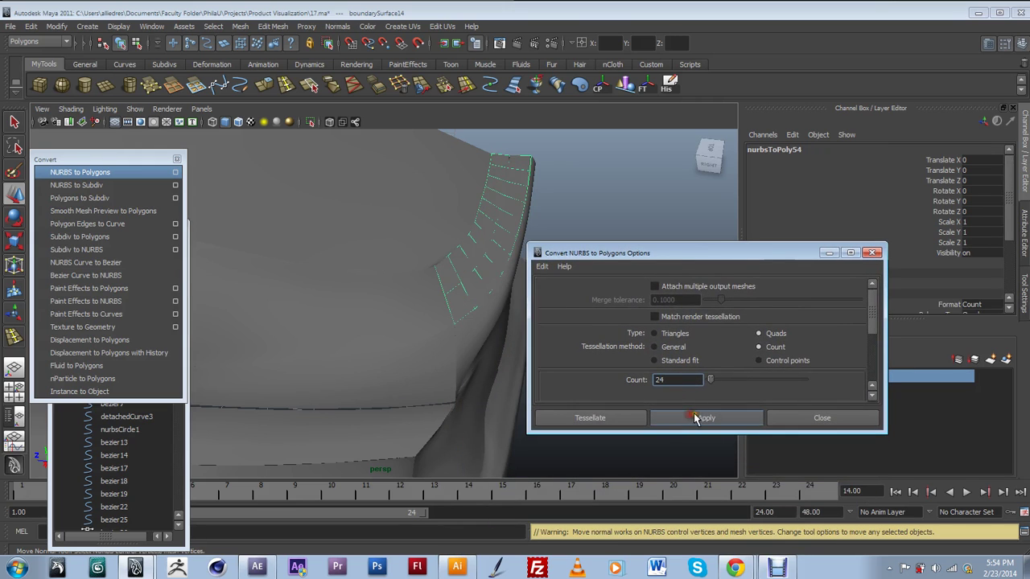
pyautogui.click(489, 269)
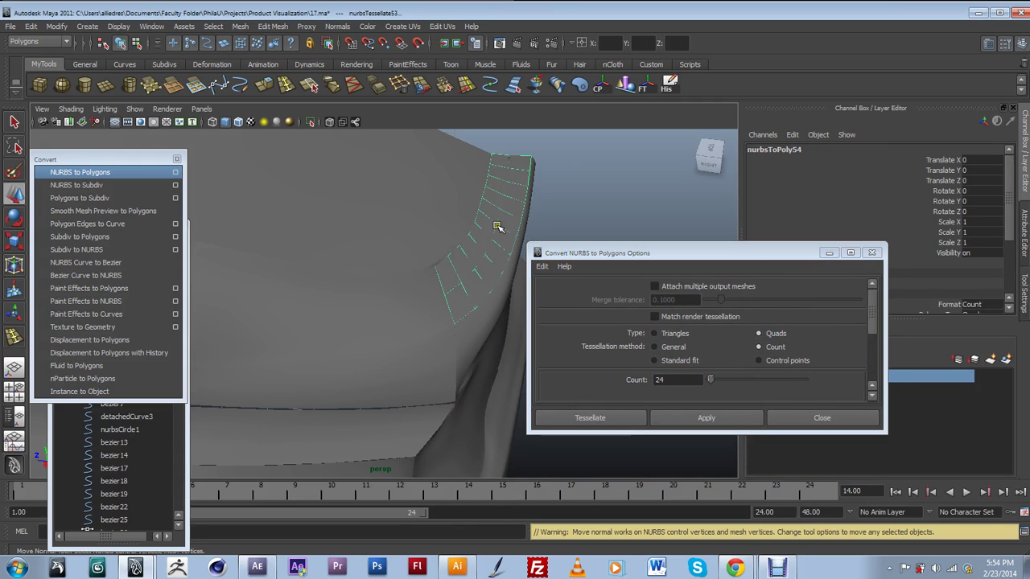
pyautogui.moveTo(612, 253); pyautogui.dragTo(541, 342)
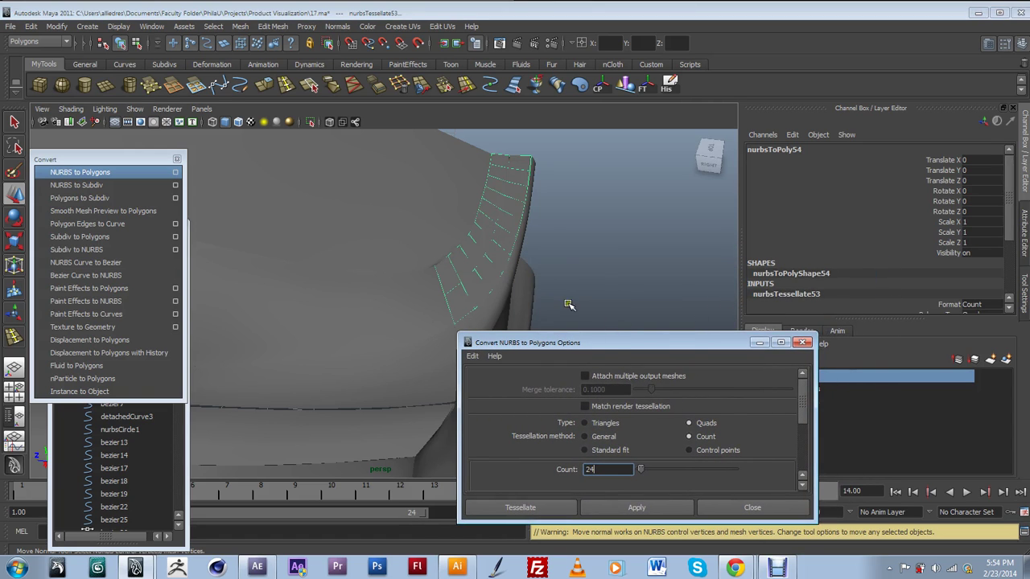
# Set the Move tool's axis to World in its tool settings.
pyautogui.keyDown('alt'); pyautogui.moveTo(567, 305); pyautogui.dragTo(423, 311, button='right'); pyautogui.keyUp('alt')
pyautogui.keyDown('alt'); pyautogui.moveTo(423, 310); pyautogui.dragTo(418, 354); pyautogui.keyUp('alt')
pyautogui.keyDown('alt'); pyautogui.moveTo(419, 354); pyautogui.dragTo(331, 357, button='right'); pyautogui.keyUp('alt')
pyautogui.keyDown('alt'); pyautogui.moveTo(331, 357); pyautogui.dragTo(343, 365); pyautogui.keyUp('alt')
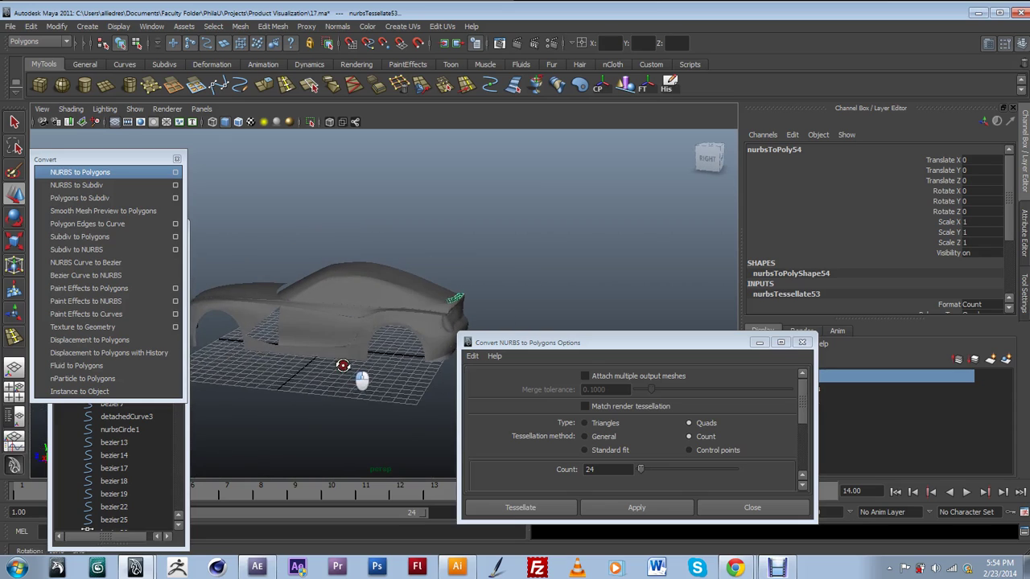
pyautogui.click(13, 195)
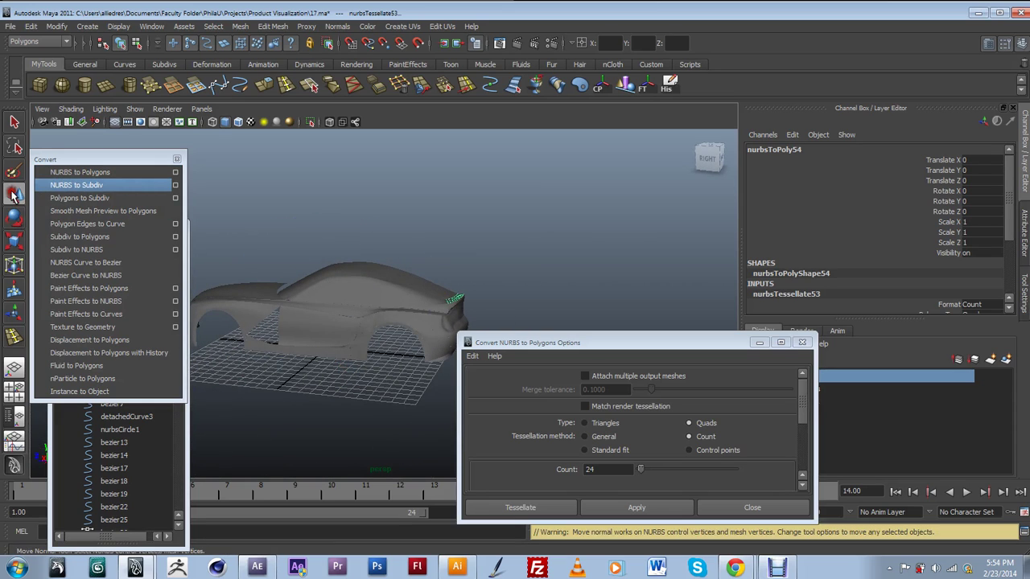
pyautogui.keyDown('alt'); pyautogui.moveTo(567, 320); pyautogui.dragTo(462, 319, button='right'); pyautogui.keyUp('alt')
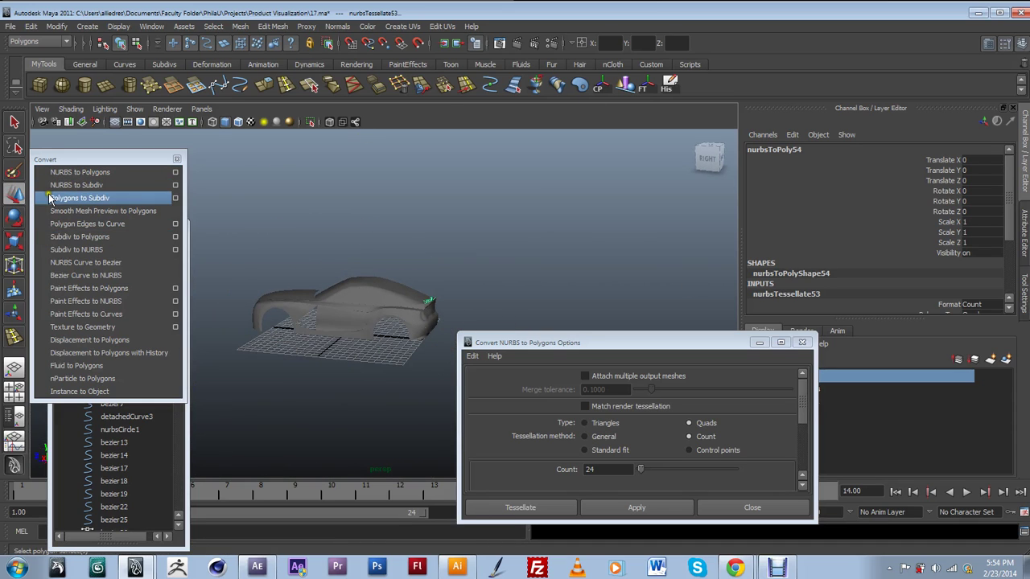
pyautogui.doubleClick(13, 195)
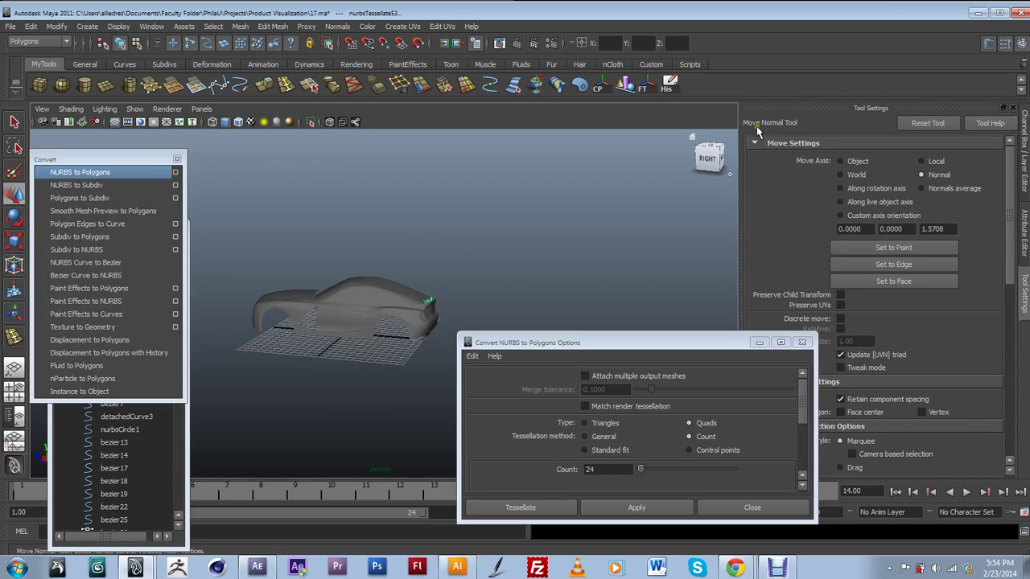
pyautogui.click(839, 175)
# Undo the accidental surface selection and raise the new corner mesh above the car body to examine its edge layout.
pyautogui.keyDown('alt'); pyautogui.moveTo(467, 315); pyautogui.dragTo(395, 335); pyautogui.keyUp('alt')
pyautogui.keyDown('alt'); pyautogui.moveTo(291, 306); pyautogui.dragTo(342, 319, button='right'); pyautogui.keyUp('alt')
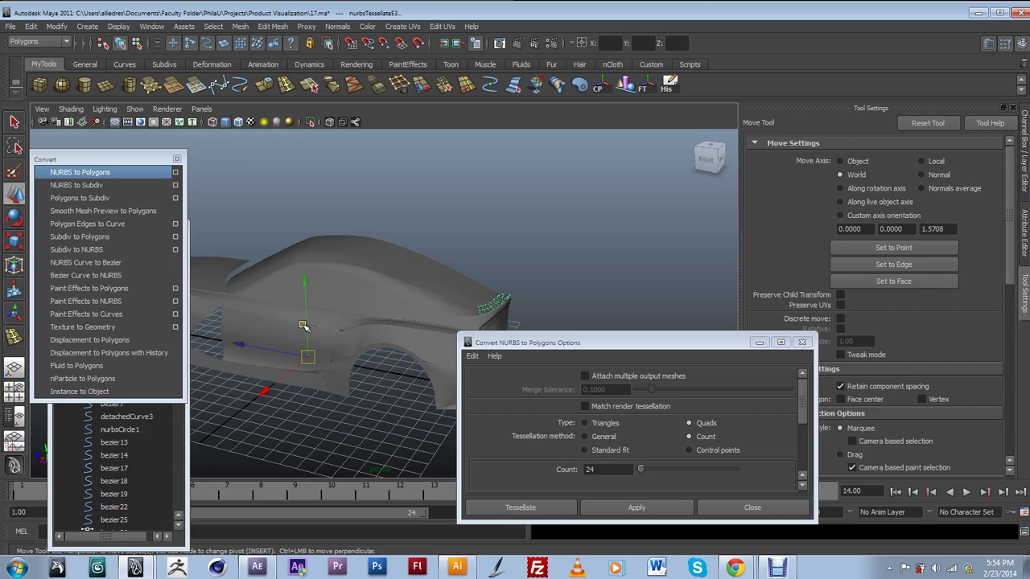
pyautogui.click(315, 300)
pyautogui.hotkey('ctrl', 'z')
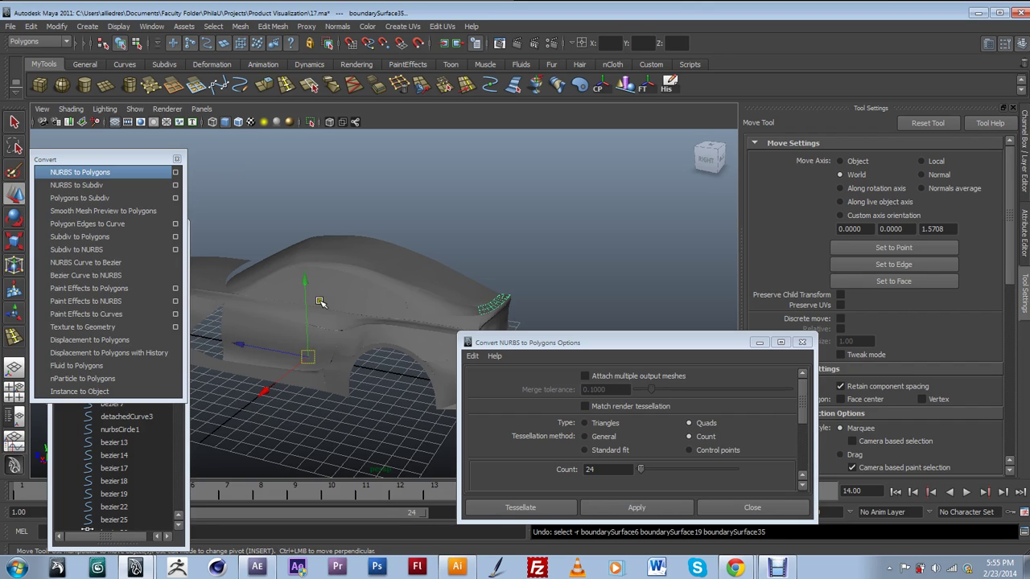
pyautogui.hotkey('ctrl', 'z')
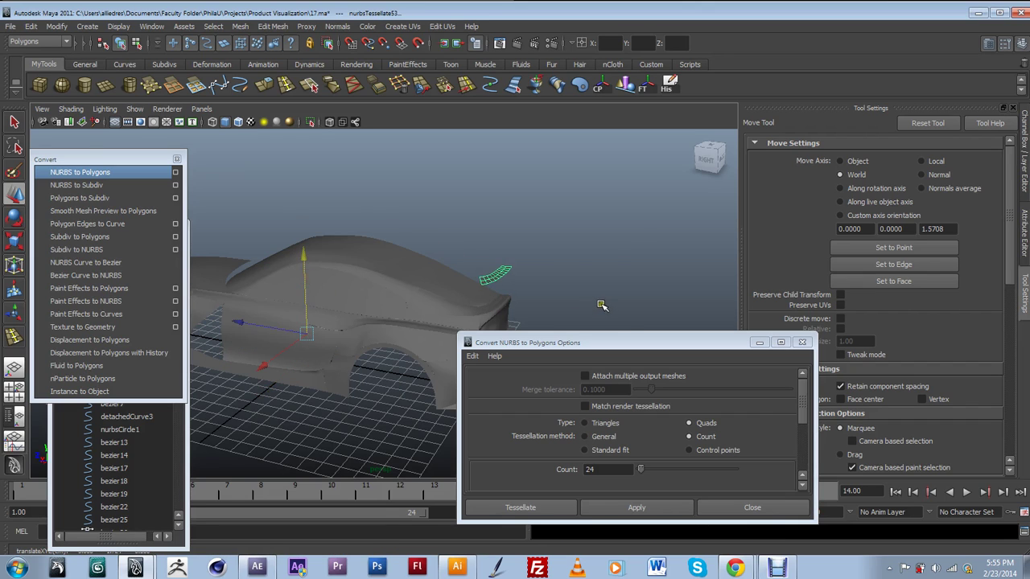
pyautogui.keyDown('alt'); pyautogui.moveTo(602, 304); pyautogui.dragTo(573, 318); pyautogui.keyUp('alt')
pyautogui.keyDown('alt'); pyautogui.moveTo(572, 319); pyautogui.dragTo(638, 309, button='right'); pyautogui.keyUp('alt')
pyautogui.keyDown('alt'); pyautogui.moveTo(639, 309); pyautogui.dragTo(542, 235, button='middle'); pyautogui.keyUp('alt')
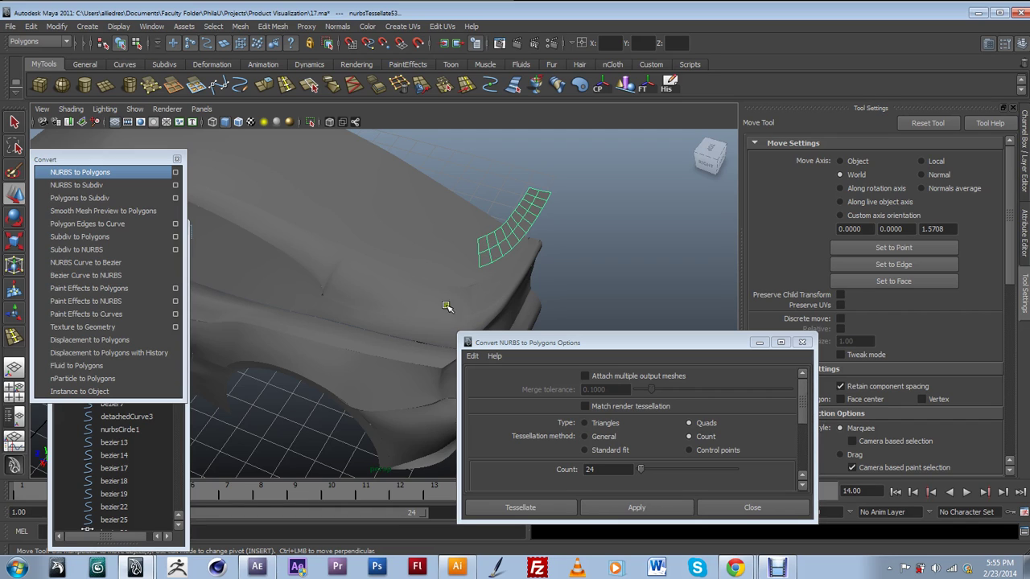
# Delete the raised corner mesh and reselect the NURBS patch boundarySurface14.
pyautogui.press('Delete')
pyautogui.hotkey('ctrl', 'z')
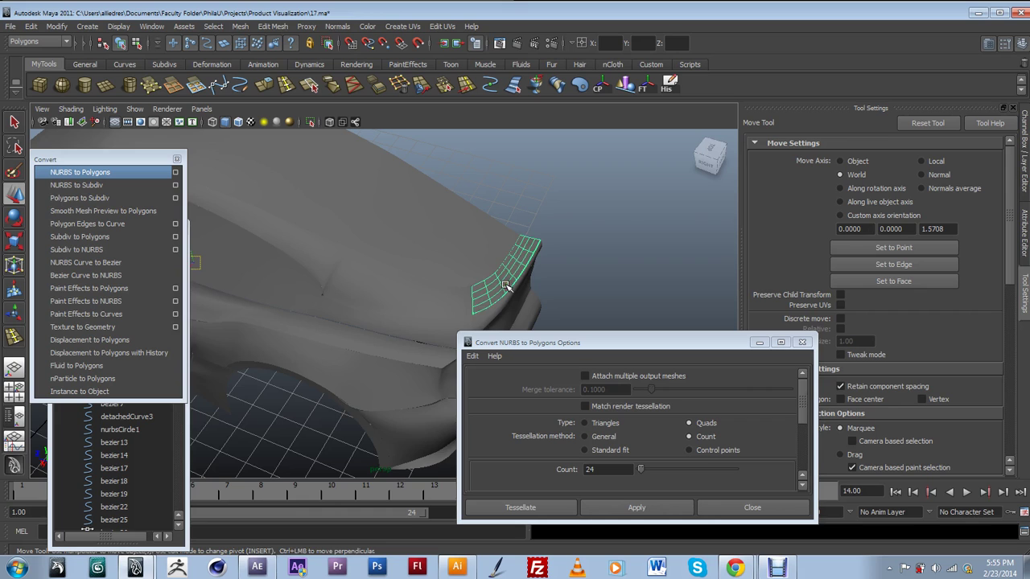
pyautogui.scroll(4, 505, 286)
pyautogui.keyDown('alt'); pyautogui.moveTo(506, 286); pyautogui.dragTo(470, 273); pyautogui.keyUp('alt')
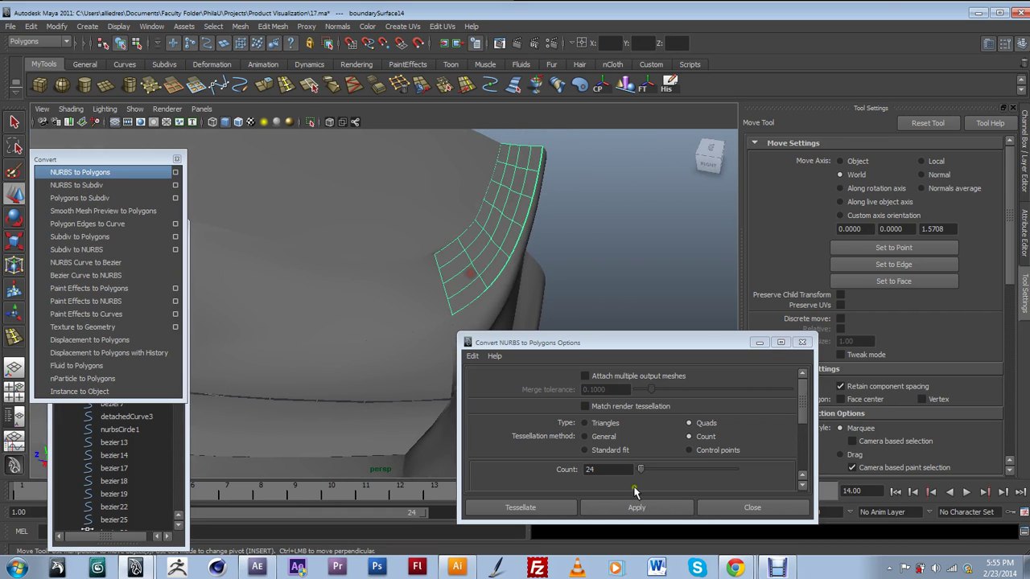
# Set the conversion count to 36 and convert boundarySurface14 to a quad polygon mesh.
pyautogui.doubleClick(588, 470)
pyautogui.moveTo(613, 471); pyautogui.dragTo(577, 473)
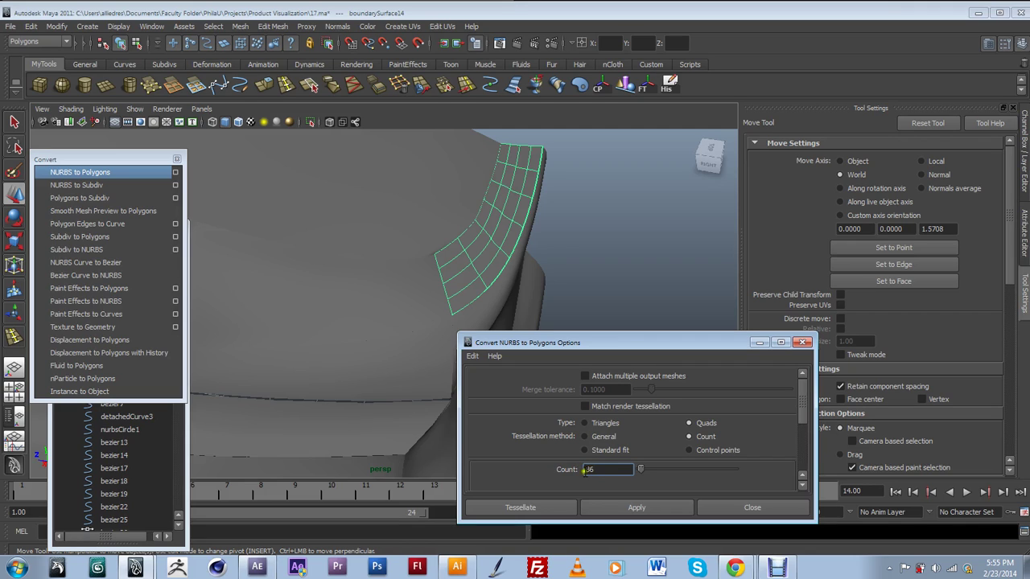
pyautogui.click(630, 507)
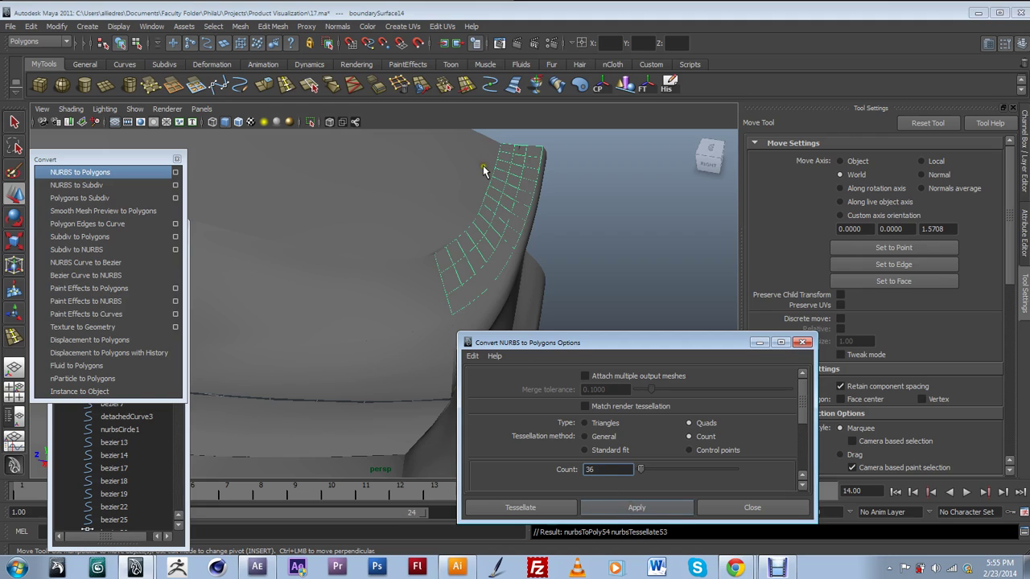
# Add the newly converted corner mesh to layer1, and display layer1 in place of the Surfaces layer.
pyautogui.click(472, 280)
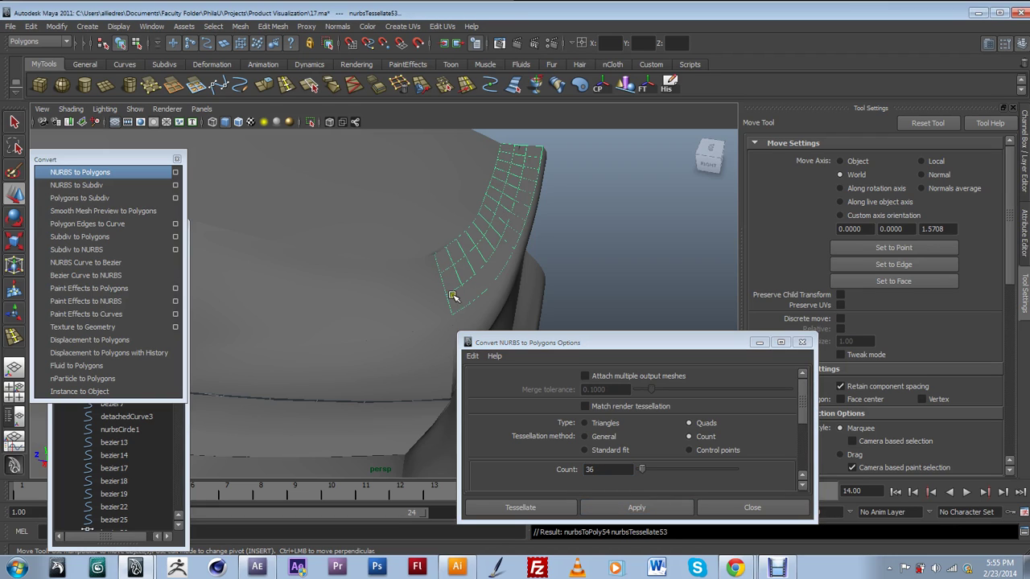
pyautogui.click(1025, 148)
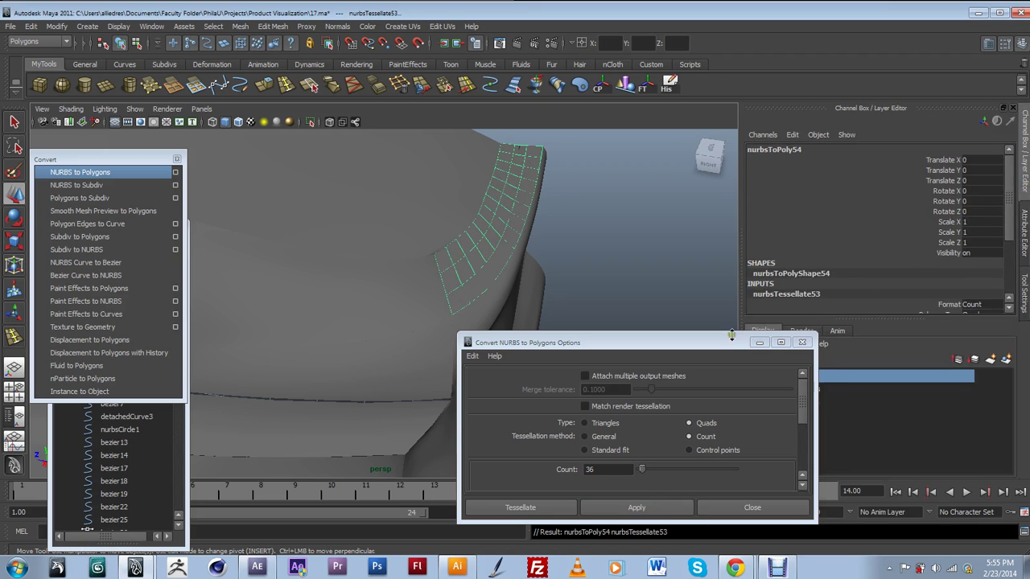
pyautogui.moveTo(727, 341); pyautogui.dragTo(614, 362)
pyautogui.rightClick(828, 377)
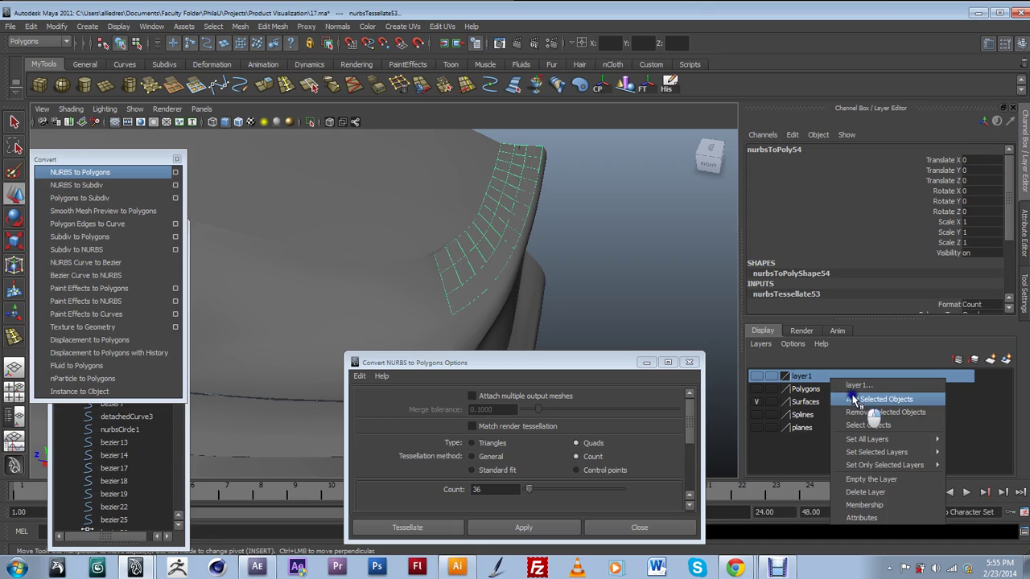
pyautogui.click(858, 400)
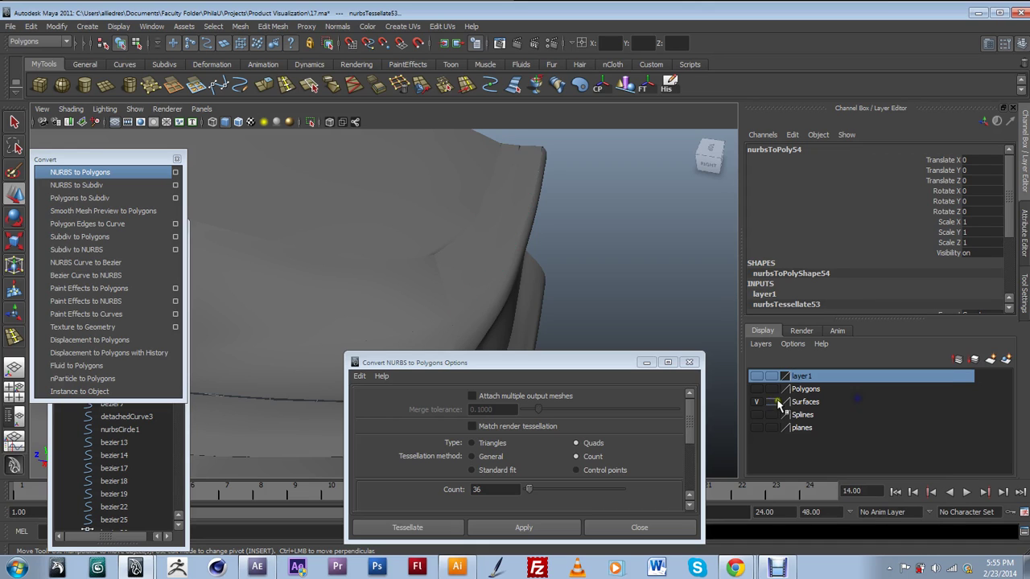
pyautogui.click(756, 402)
pyautogui.click(756, 376)
# Examine how the corner mesh's edges line up with the neighbouring quarter-panel mesh from several angles.
pyautogui.click(552, 284)
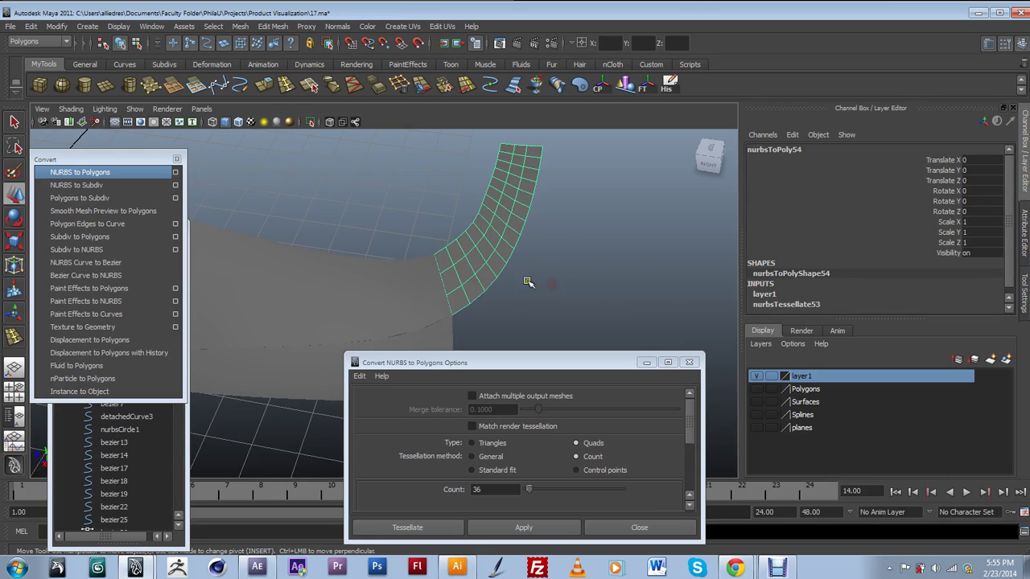
pyautogui.keyDown('alt'); pyautogui.moveTo(576, 254); pyautogui.dragTo(434, 252); pyautogui.keyUp('alt')
pyautogui.keyDown('shift'); pyautogui.click(388, 282); pyautogui.keyUp('shift')
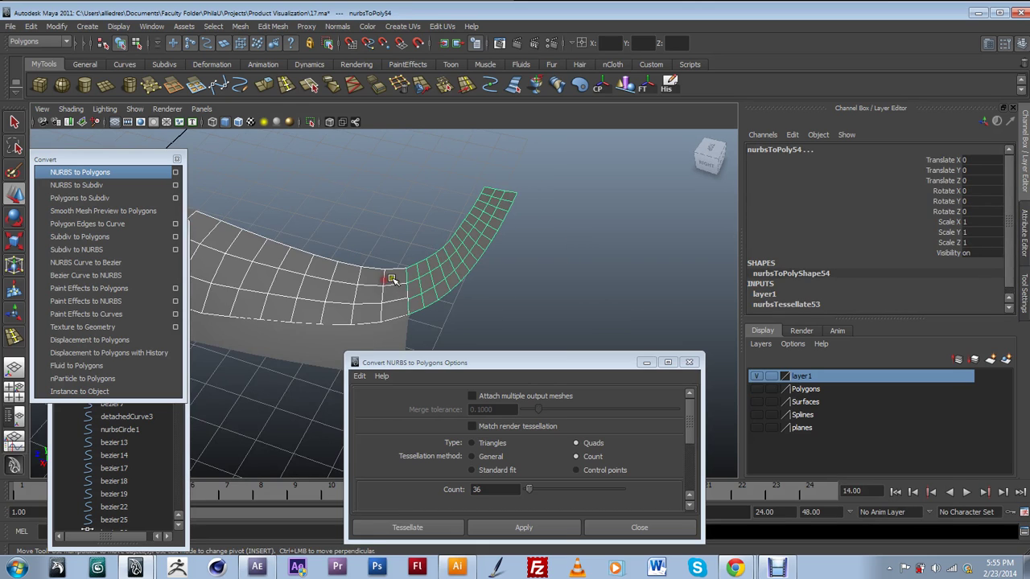
pyautogui.click(517, 286)
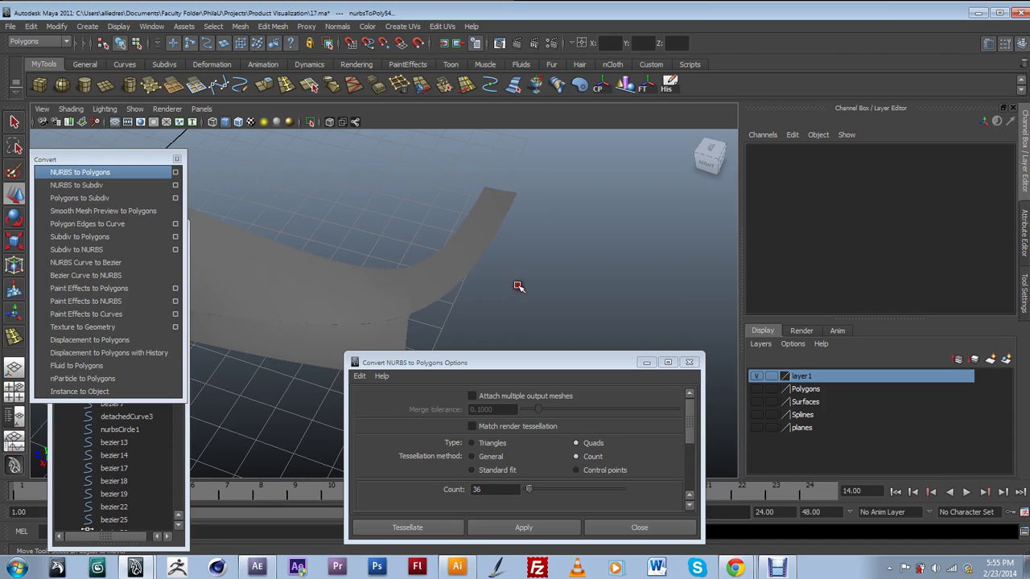
pyautogui.click(431, 301)
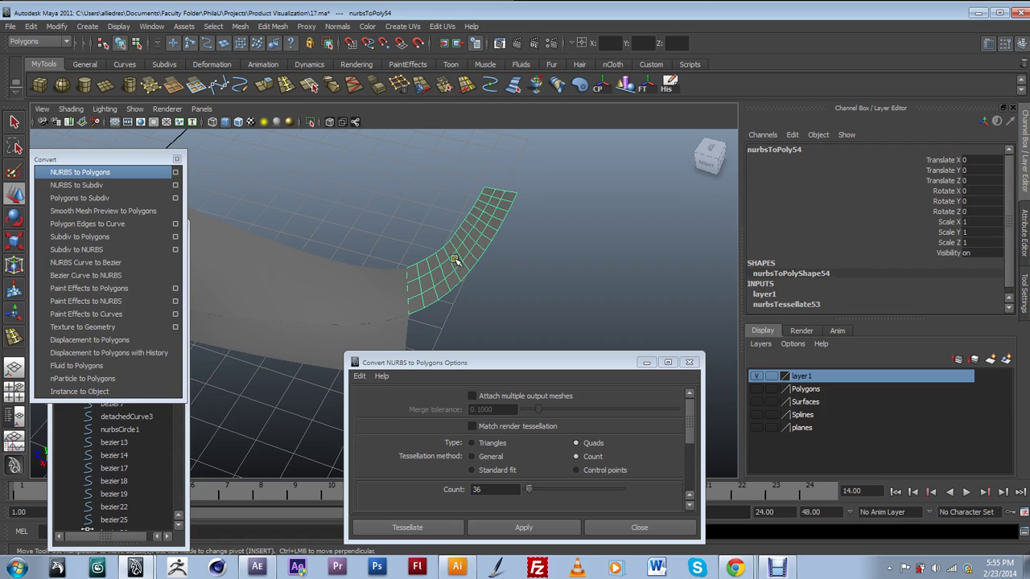
pyautogui.keyDown('alt'); pyautogui.moveTo(483, 218); pyautogui.dragTo(542, 266); pyautogui.keyUp('alt')
pyautogui.keyDown('alt'); pyautogui.moveTo(542, 266); pyautogui.dragTo(568, 325, button='right'); pyautogui.keyUp('alt')
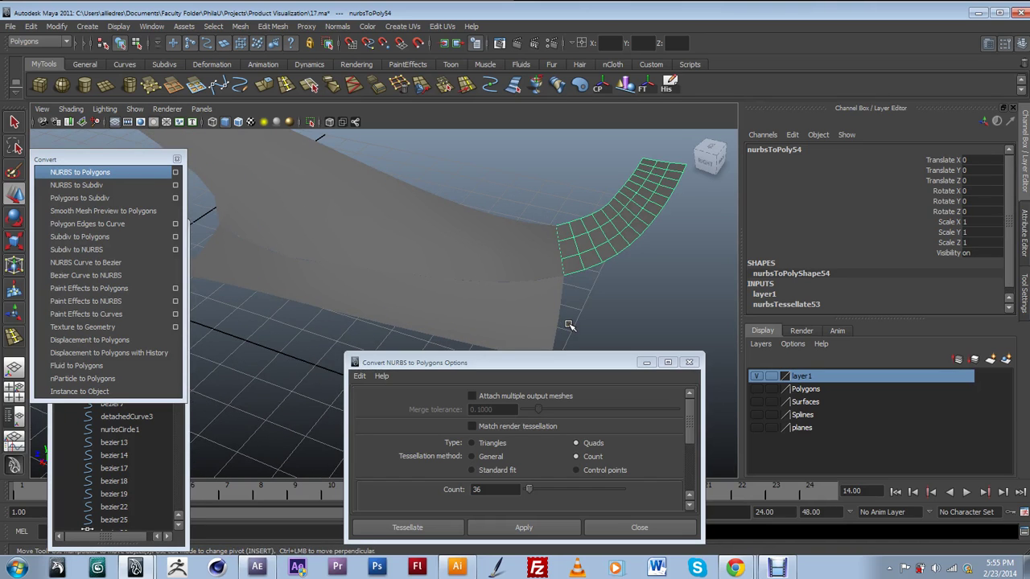
pyautogui.keyDown('alt'); pyautogui.moveTo(611, 319); pyautogui.dragTo(528, 303, button='middle'); pyautogui.keyUp('alt')
pyautogui.keyDown('alt'); pyautogui.moveTo(529, 303); pyautogui.dragTo(372, 292); pyautogui.keyUp('alt')
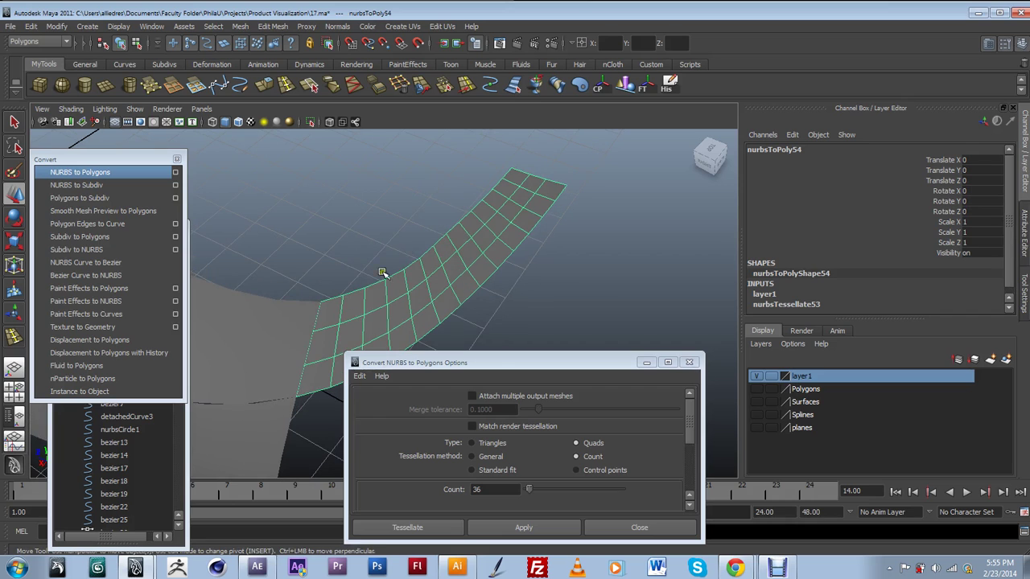
pyautogui.scroll(-3, 419, 227)
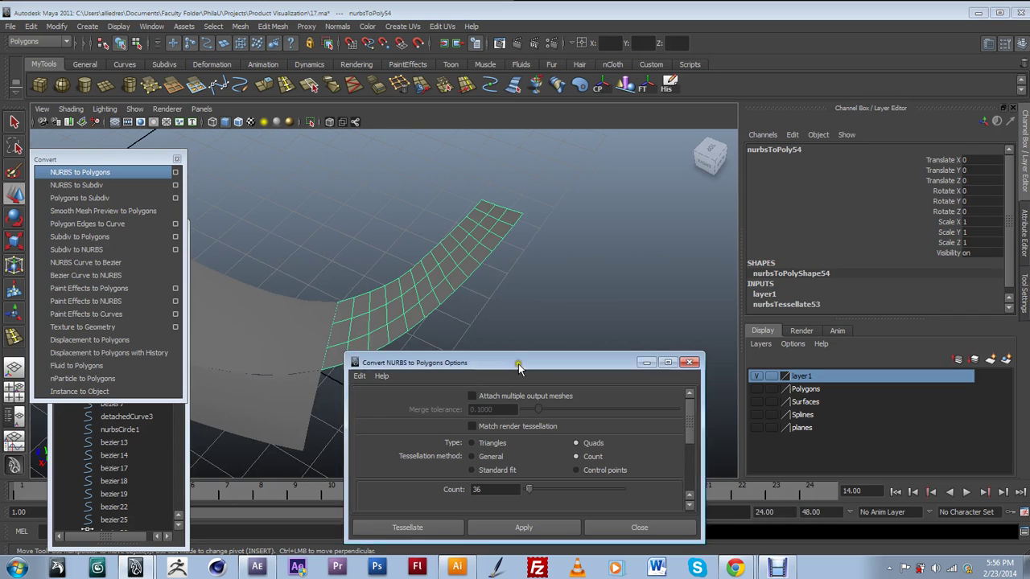
pyautogui.moveTo(518, 362); pyautogui.dragTo(540, 328)
pyautogui.moveTo(476, 322); pyautogui.dragTo(528, 265)
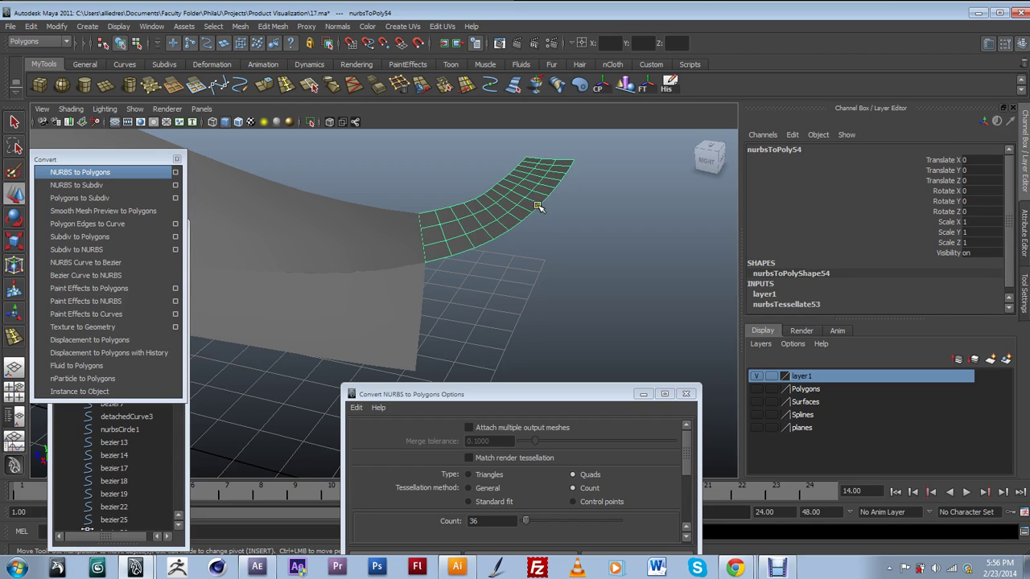
pyautogui.keyDown('alt'); pyautogui.moveTo(515, 295); pyautogui.dragTo(556, 276); pyautogui.keyUp('alt')
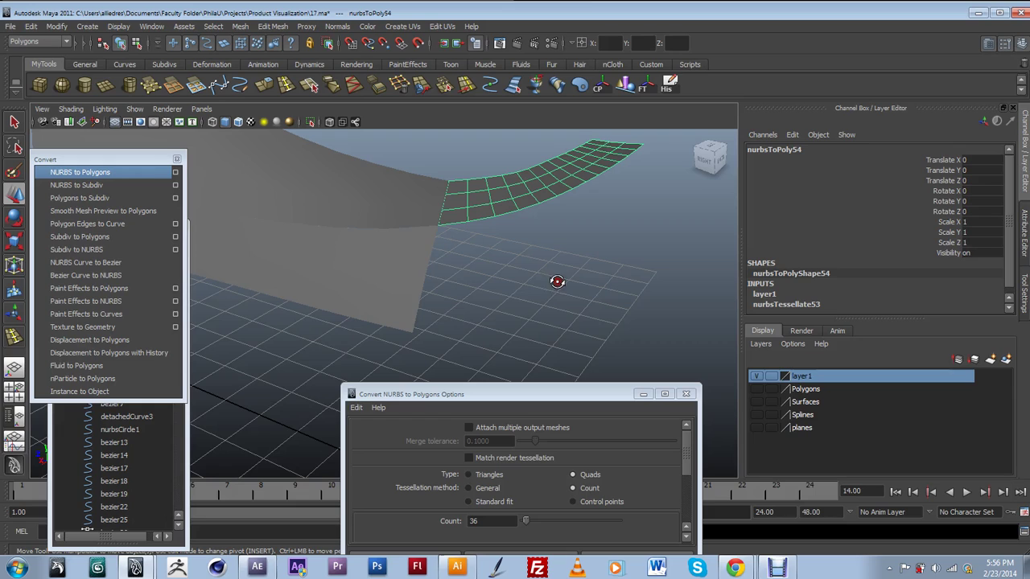
# Display the Surfaces layer in place of layer1 and convert boundarySurface17 to a quad polygon mesh at count 36.
pyautogui.click(756, 376)
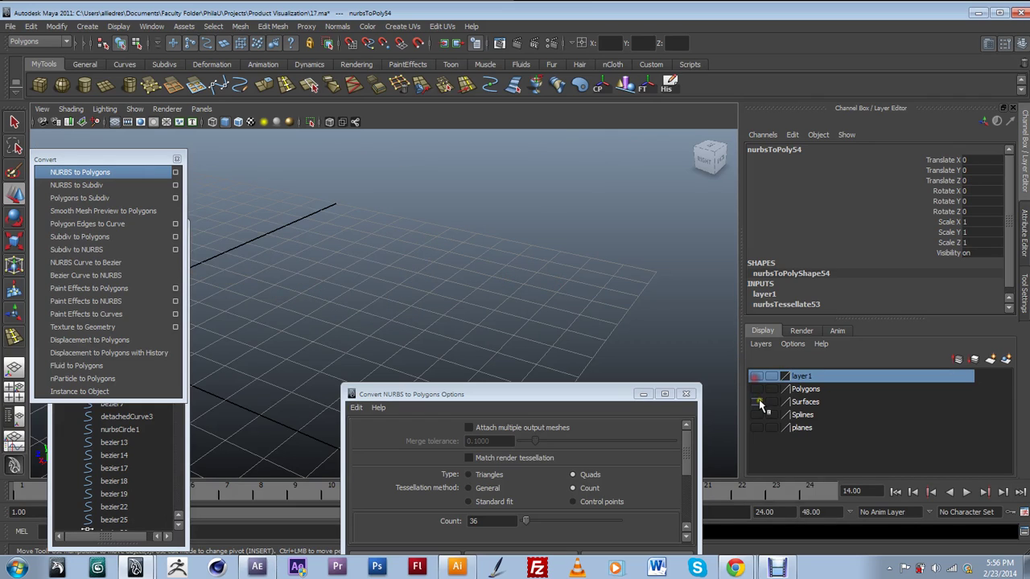
pyautogui.click(756, 401)
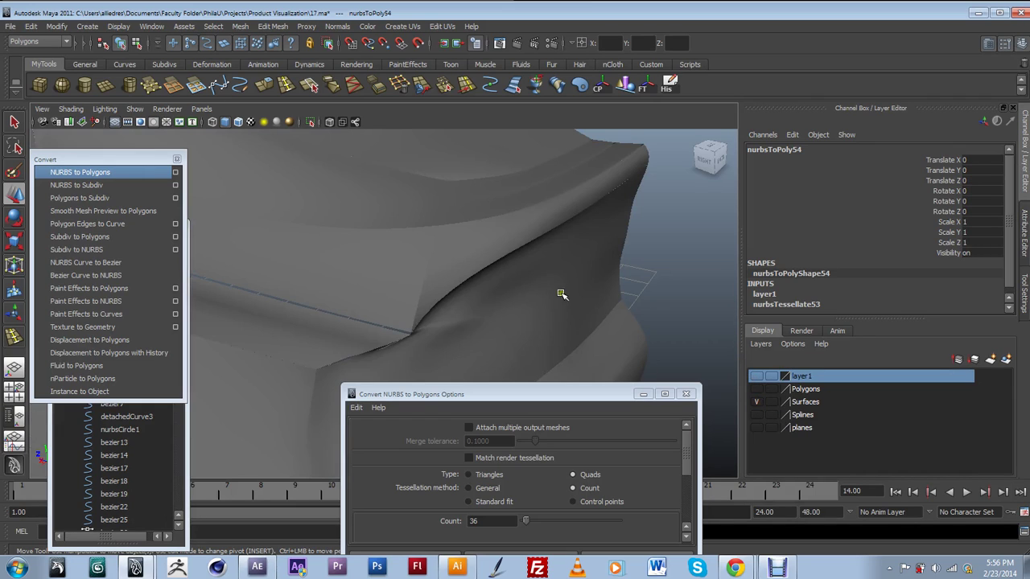
pyautogui.click(517, 243)
pyautogui.keyDown('alt'); pyautogui.moveTo(486, 256); pyautogui.dragTo(386, 230); pyautogui.keyUp('alt')
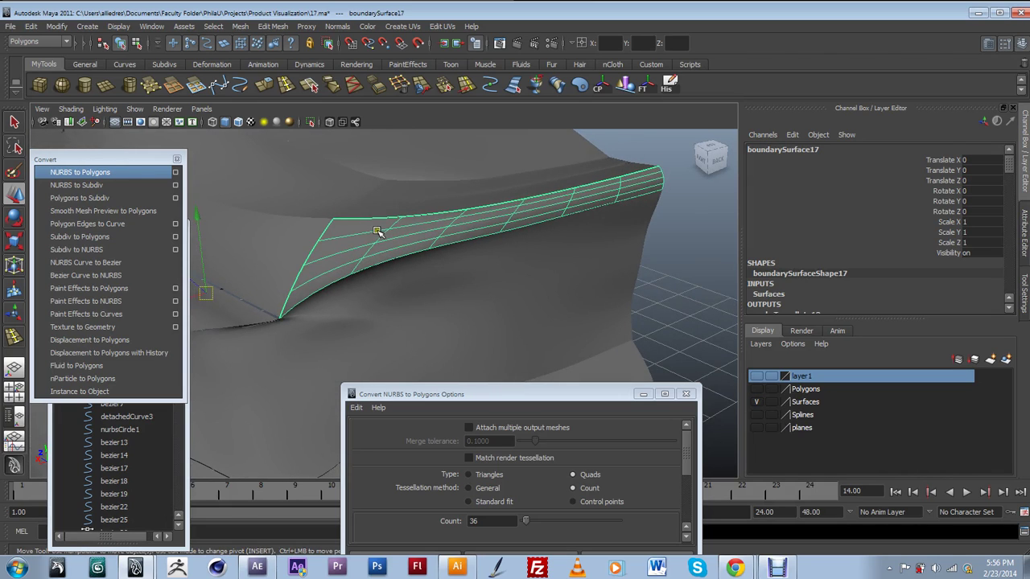
pyautogui.moveTo(506, 393); pyautogui.dragTo(613, 305)
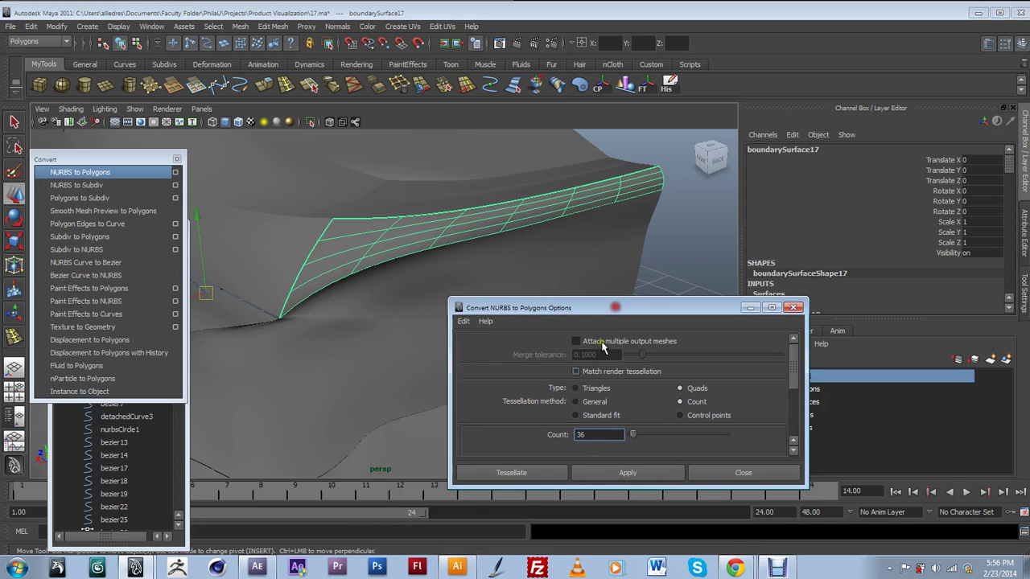
pyautogui.click(608, 475)
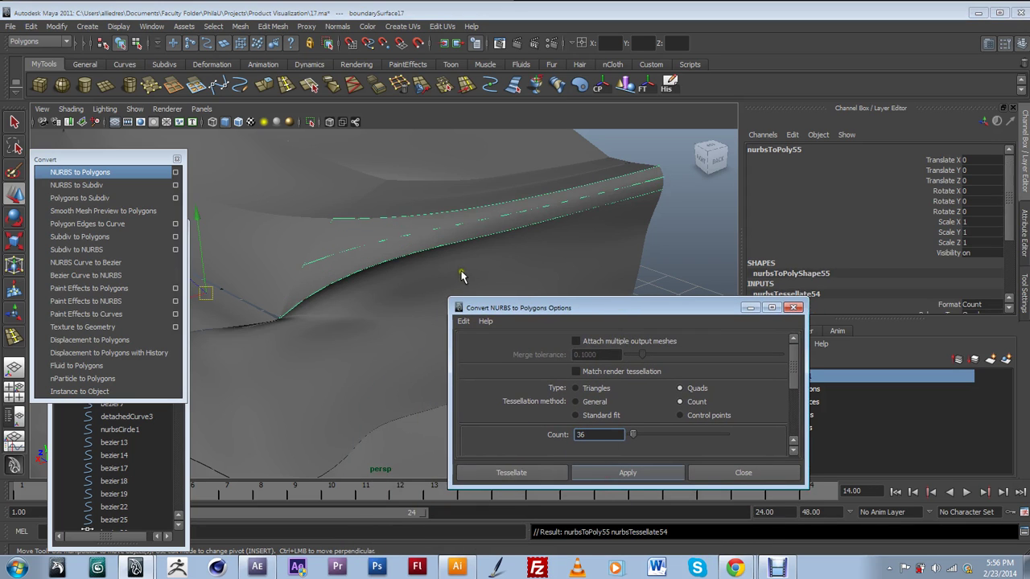
# Add the mesh converted from boundarySurface17 to layer1, and display layer1 in place of the Surfaces layer.
pyautogui.moveTo(537, 312); pyautogui.dragTo(430, 397)
pyautogui.rightClick(804, 386)
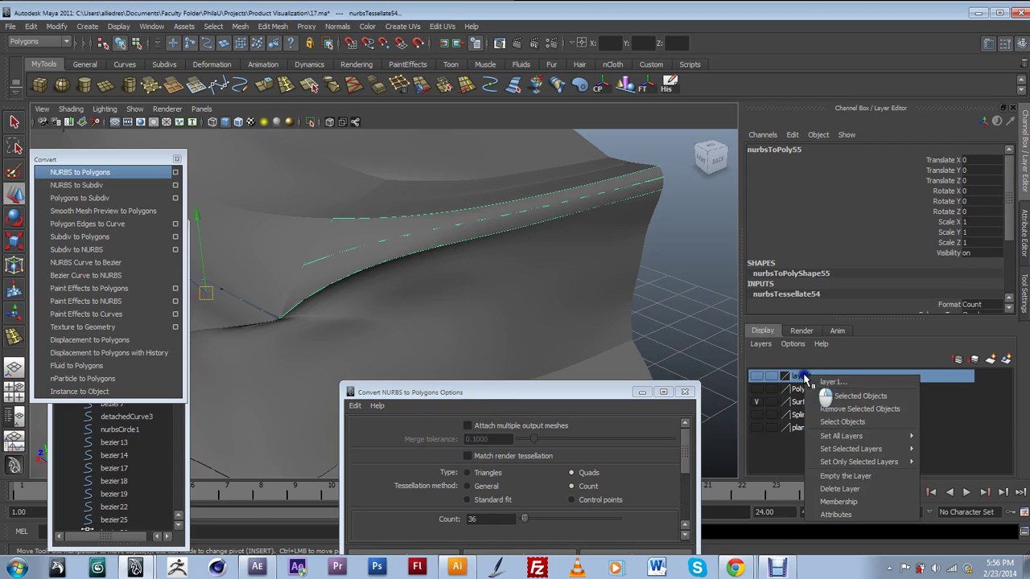
pyautogui.click(841, 396)
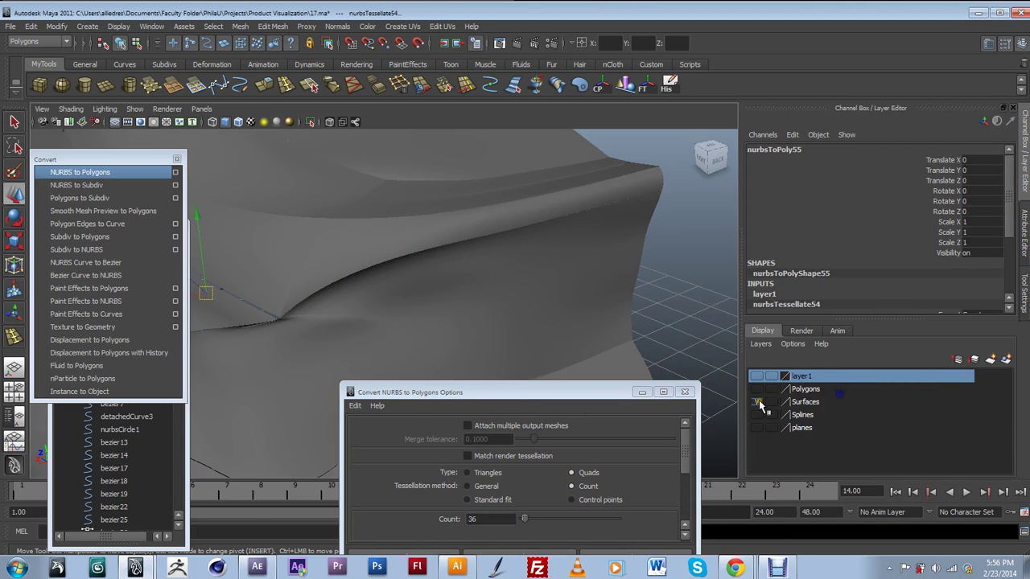
pyautogui.click(756, 376)
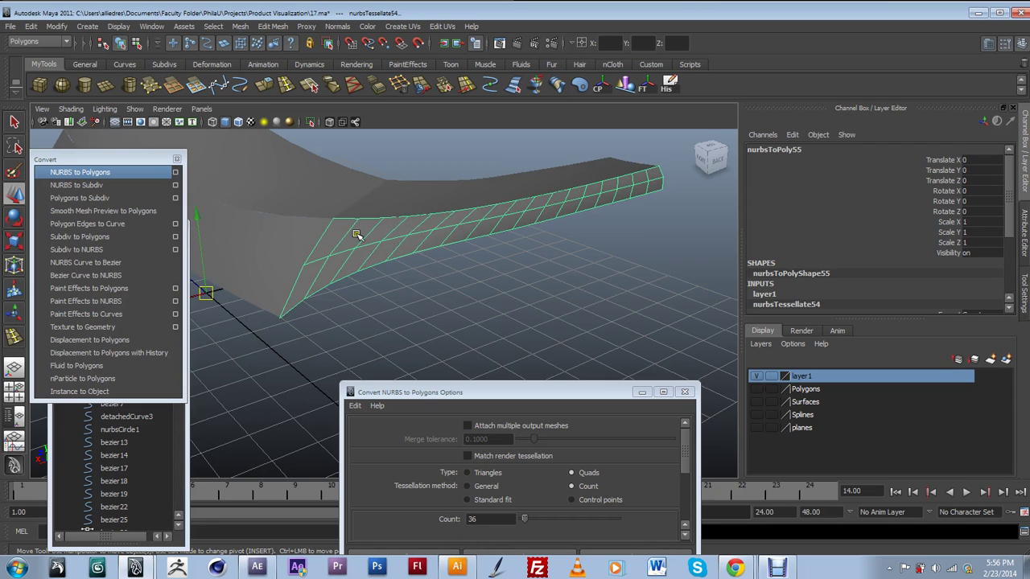
# Compare the new rear strip mesh's edge rows with the adjoining side mesh and the corner mesh above it.
pyautogui.click(289, 258)
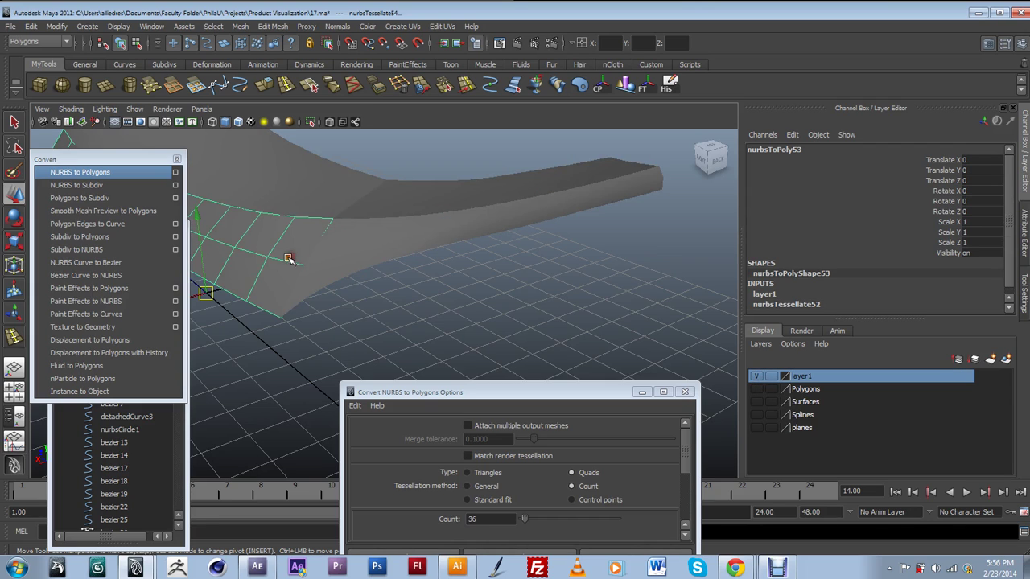
pyautogui.click(331, 254)
pyautogui.click(294, 250)
pyautogui.click(463, 192)
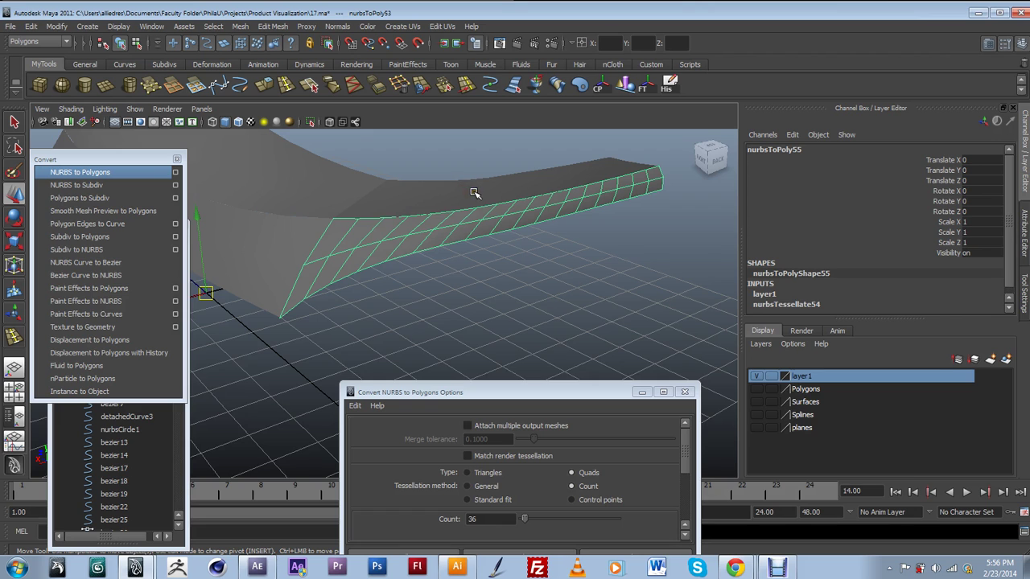
pyautogui.keyDown('shift'); pyautogui.click(557, 173); pyautogui.keyUp('shift')
pyautogui.keyDown('alt'); pyautogui.moveTo(566, 246); pyautogui.dragTo(533, 225); pyautogui.keyUp('alt')
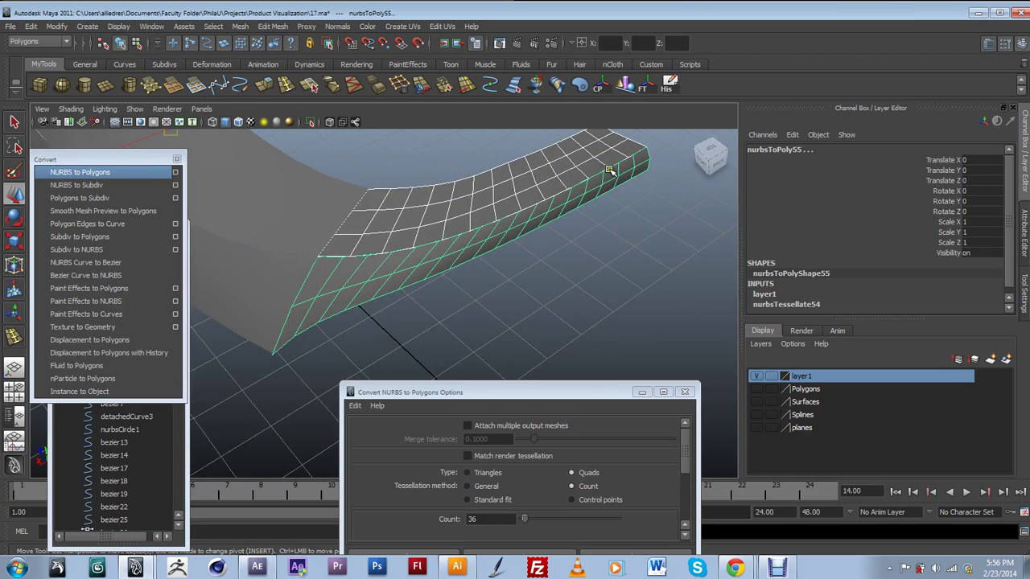
pyautogui.keyDown('alt'); pyautogui.moveTo(441, 247); pyautogui.dragTo(298, 188); pyautogui.keyUp('alt')
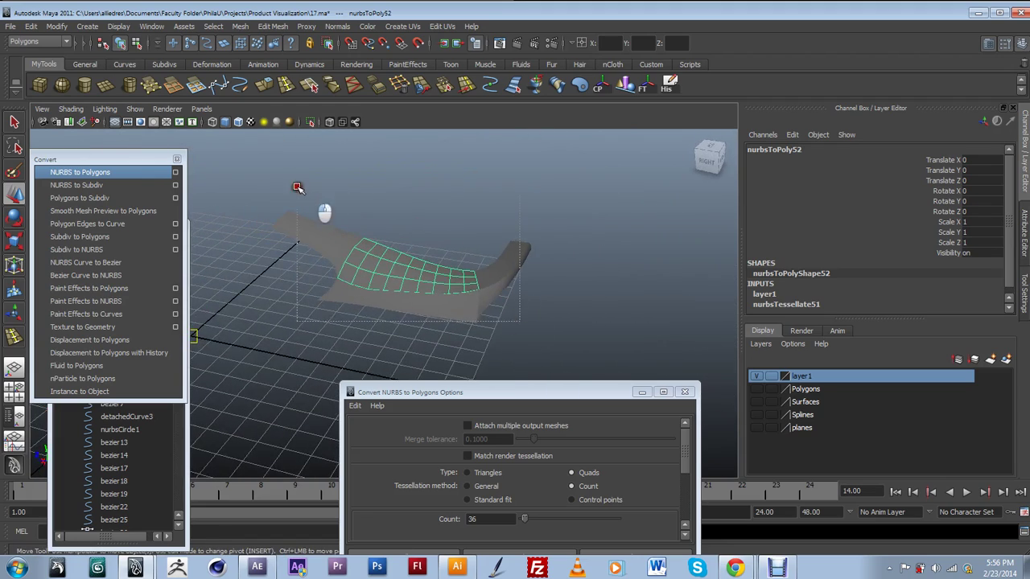
# Examine the edge flow across all the converted rear quarter and corner meshes together and individually.
pyautogui.click(396, 278)
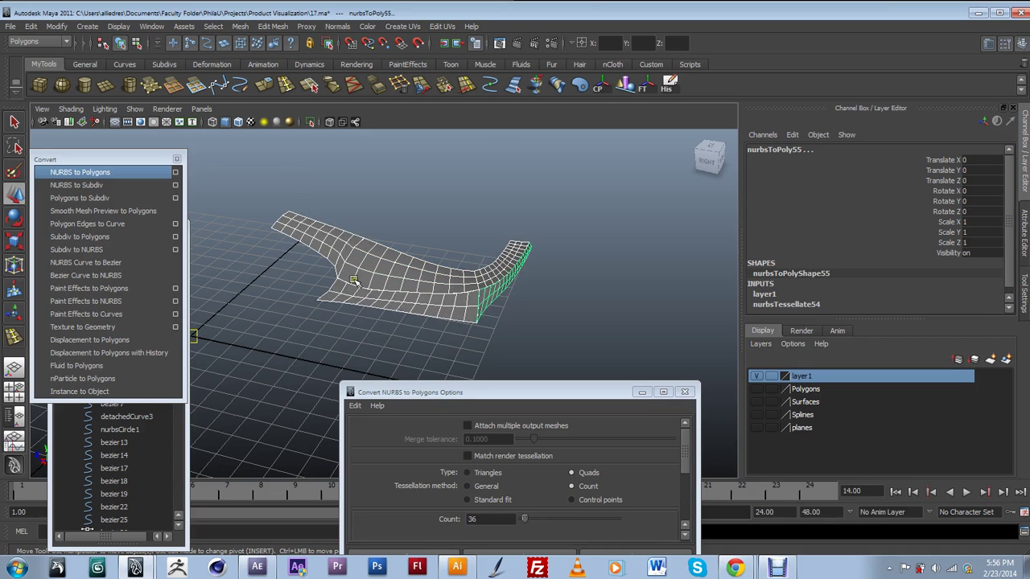
pyautogui.keyDown('alt'); pyautogui.moveTo(453, 285); pyautogui.dragTo(465, 308); pyautogui.keyUp('alt')
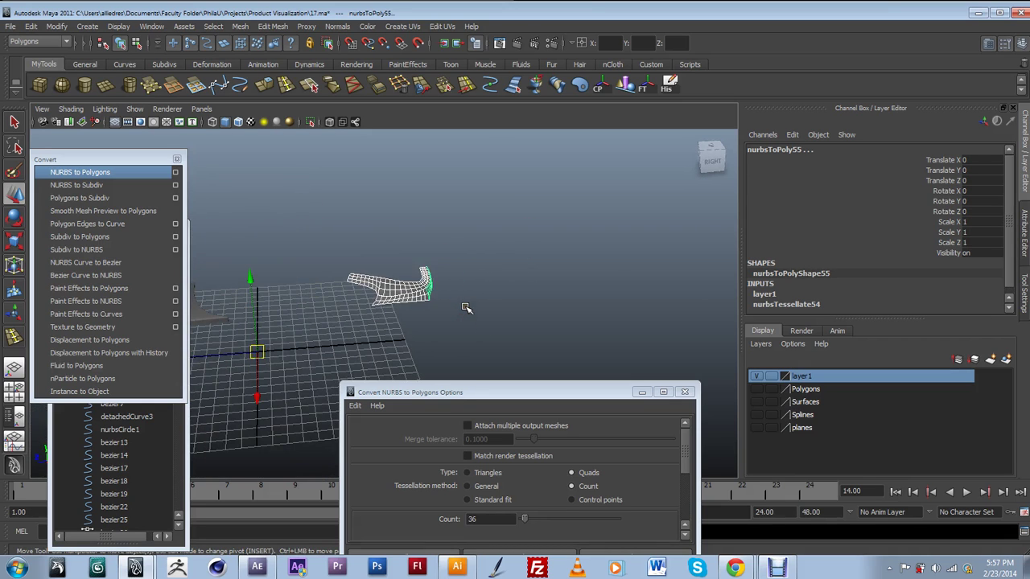
pyautogui.click(465, 308)
pyautogui.scroll(4, 462, 306)
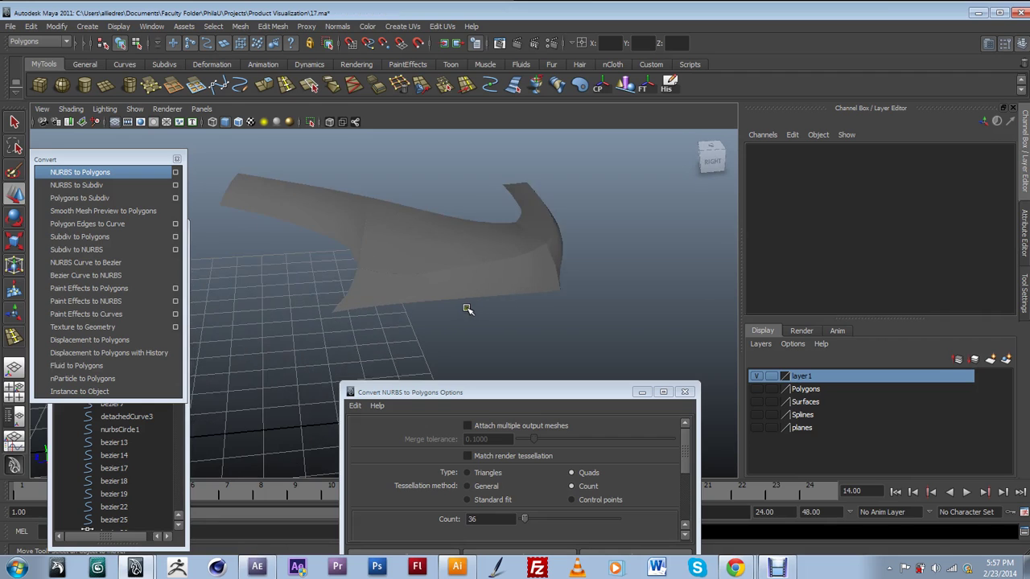
pyautogui.keyDown('alt'); pyautogui.moveTo(439, 296); pyautogui.dragTo(450, 316); pyautogui.keyUp('alt')
pyautogui.click(361, 261)
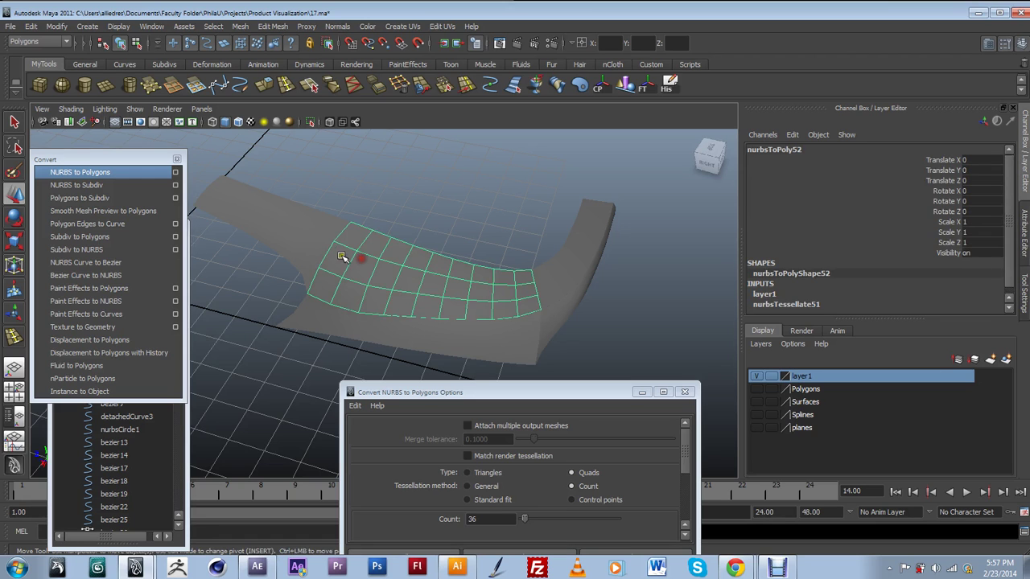
pyautogui.keyDown('alt'); pyautogui.moveTo(340, 236); pyautogui.dragTo(401, 227); pyautogui.keyUp('alt')
pyautogui.keyDown('alt'); pyautogui.moveTo(555, 263); pyautogui.dragTo(471, 285); pyautogui.keyUp('alt')
pyautogui.click(505, 234)
pyautogui.click(396, 270)
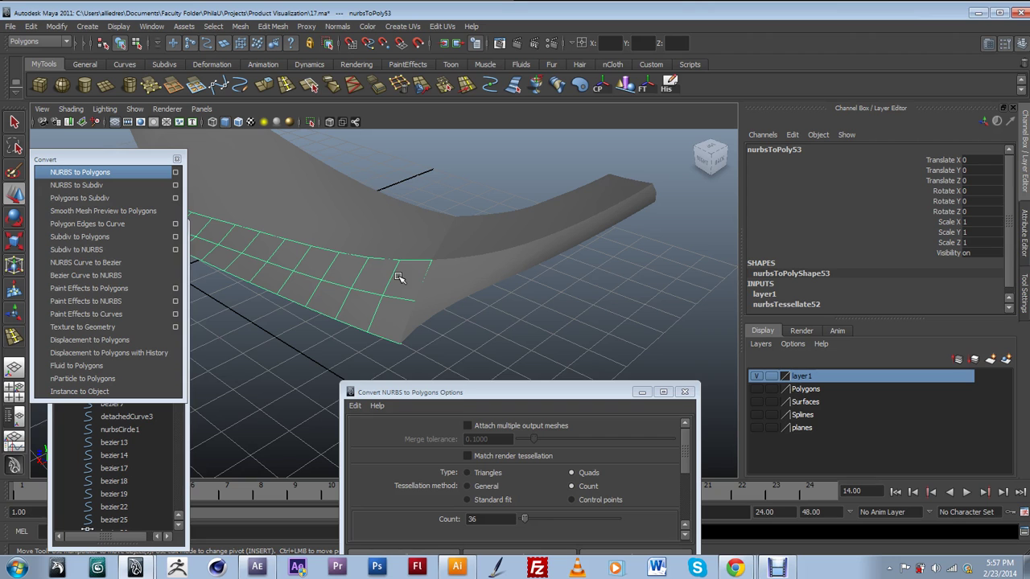
pyautogui.keyDown('alt'); pyautogui.moveTo(424, 296); pyautogui.dragTo(450, 335); pyautogui.keyUp('alt')
pyautogui.moveTo(276, 174); pyautogui.dragTo(601, 339)
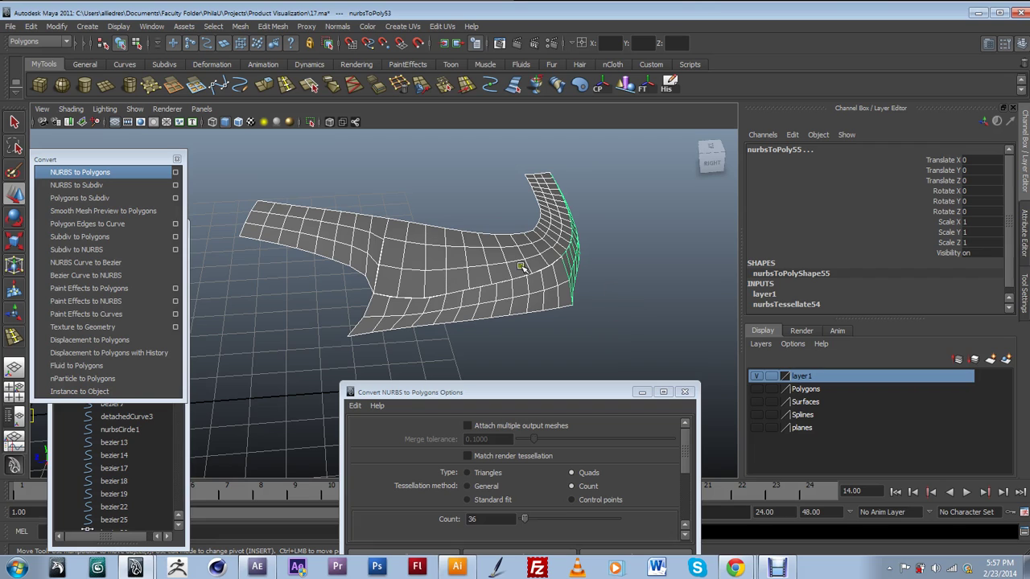
# Select the two adjoining upper meshes, nurbsToPoly51 and nurbsToPoly52.
pyautogui.click(316, 222)
pyautogui.keyDown('alt'); pyautogui.moveTo(359, 242); pyautogui.dragTo(385, 254, button='right'); pyautogui.keyUp('alt')
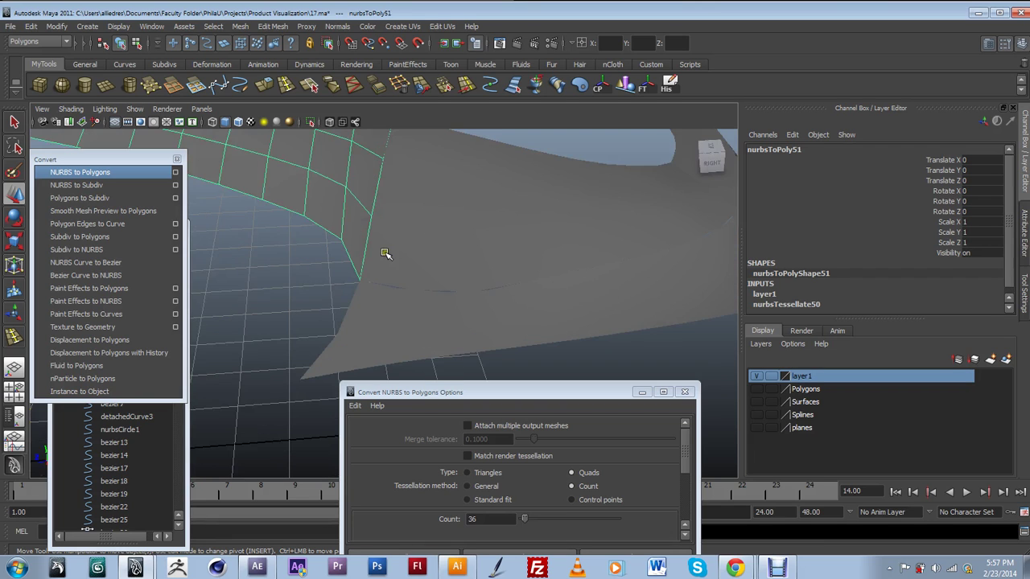
pyautogui.scroll(-3, 447, 216)
pyautogui.click(414, 251)
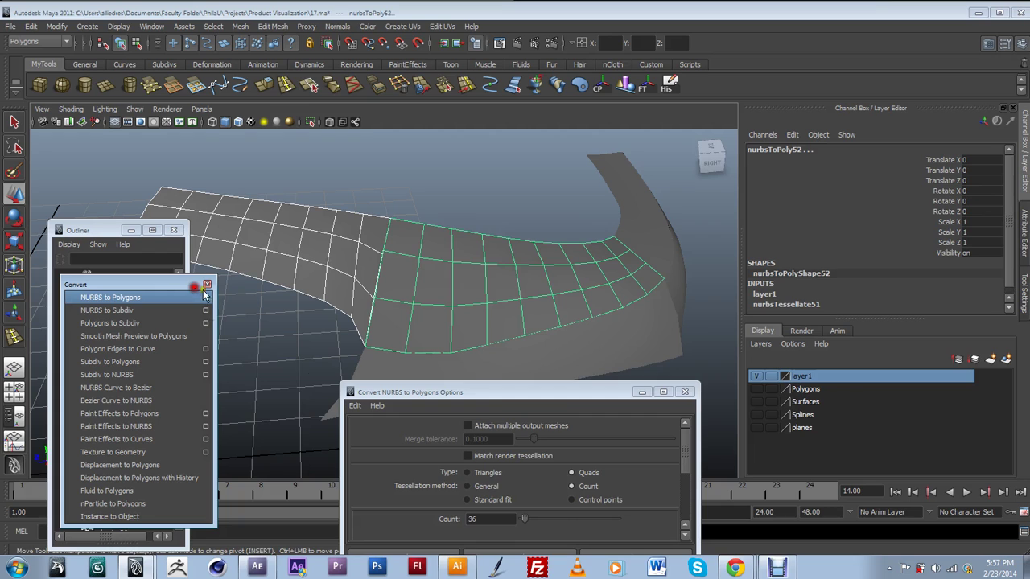
# Close the NURBS to Polygons conversion options and the floating Convert command list.
pyautogui.moveTo(560, 393); pyautogui.dragTo(575, 285)
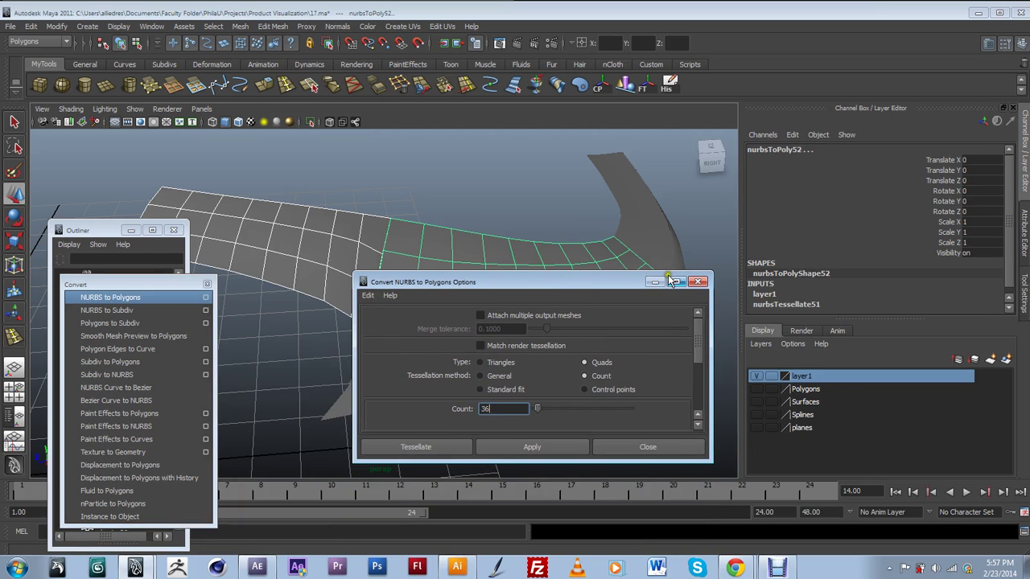
pyautogui.click(698, 282)
pyautogui.click(207, 284)
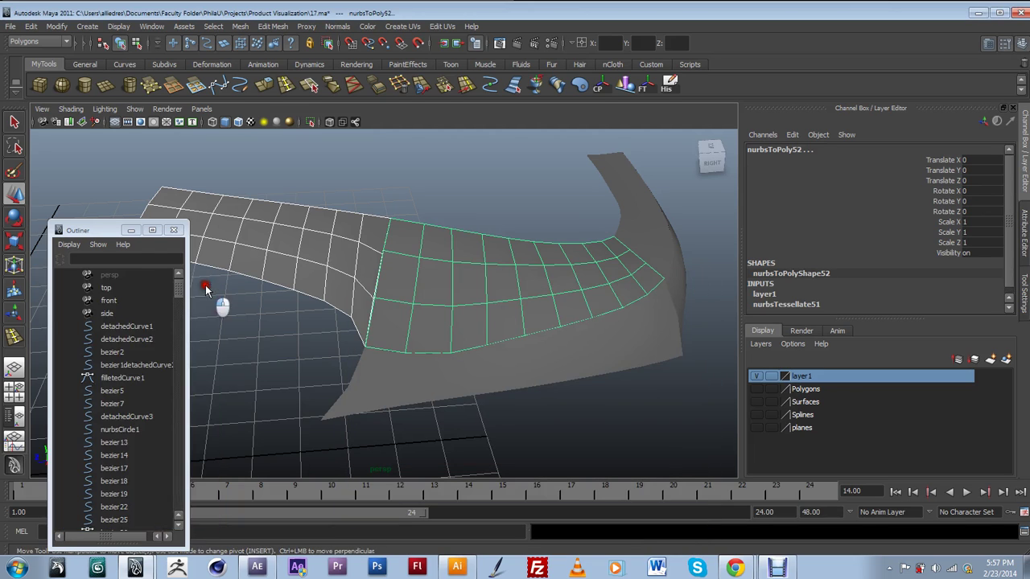
# Combine the two selected adjoining upper meshes into a single polygon mesh.
pyautogui.moveTo(108, 232); pyautogui.dragTo(74, 260)
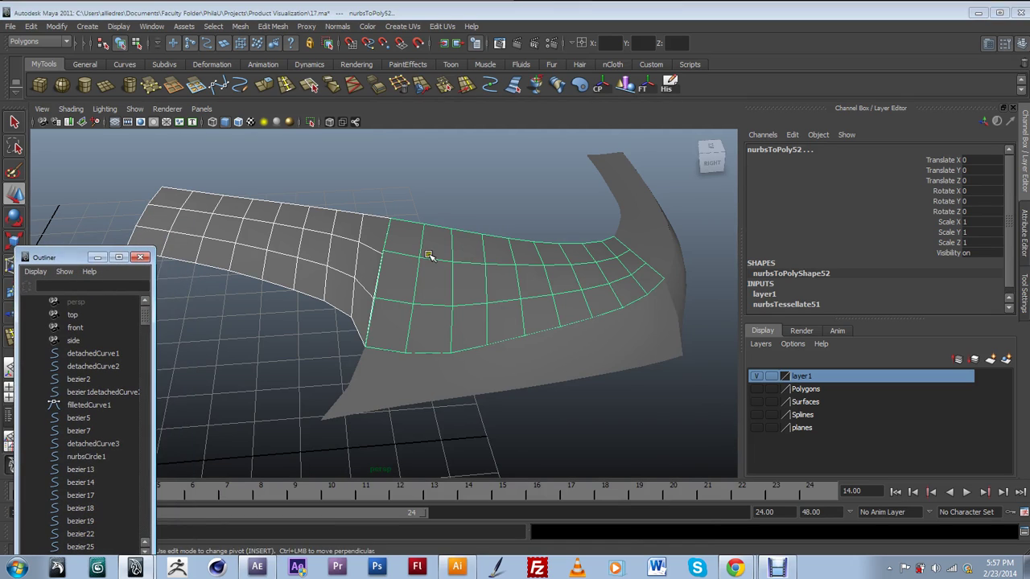
pyautogui.click(242, 26)
pyautogui.click(253, 46)
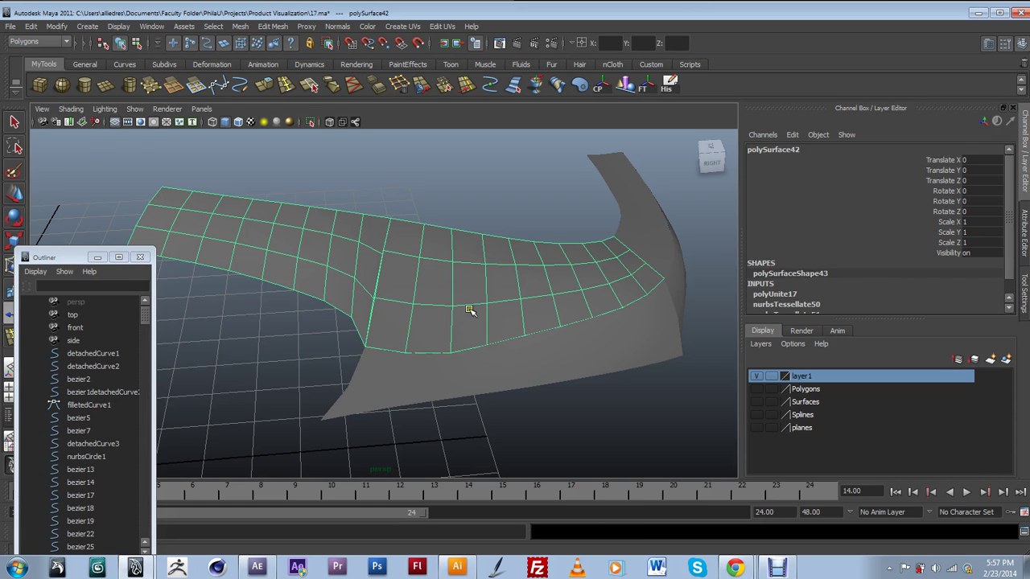
# Examine the seam between the two halves of the combined mesh, selecting its border edges to check whether they are joined.
pyautogui.keyDown('alt'); pyautogui.moveTo(372, 320); pyautogui.dragTo(356, 340); pyautogui.keyUp('alt')
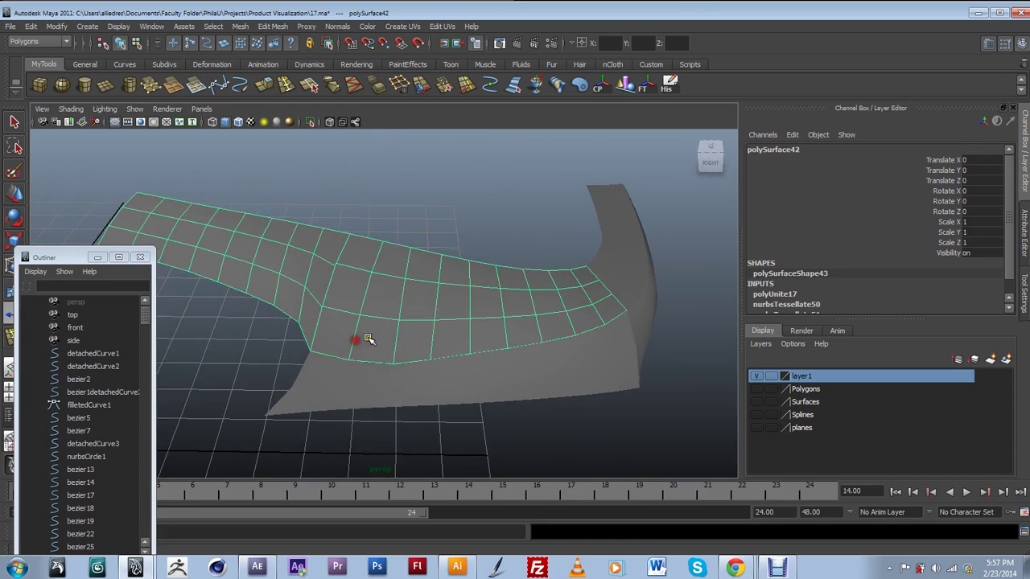
pyautogui.click(439, 245)
pyautogui.keyDown('alt'); pyautogui.moveTo(340, 296); pyautogui.dragTo(395, 249); pyautogui.keyUp('alt')
pyautogui.click(419, 316)
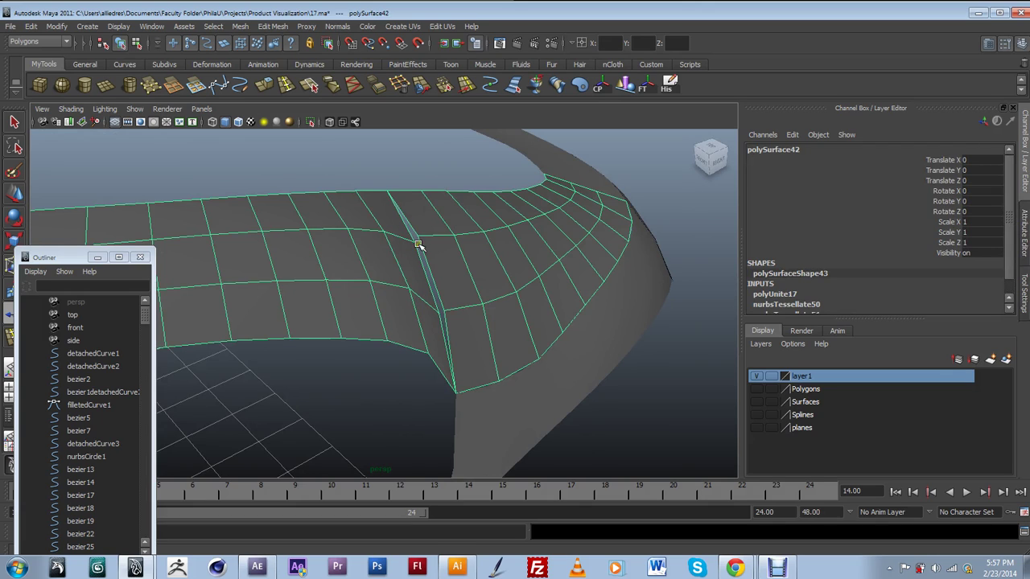
pyautogui.moveTo(427, 271); pyautogui.dragTo(418, 257, button='right')
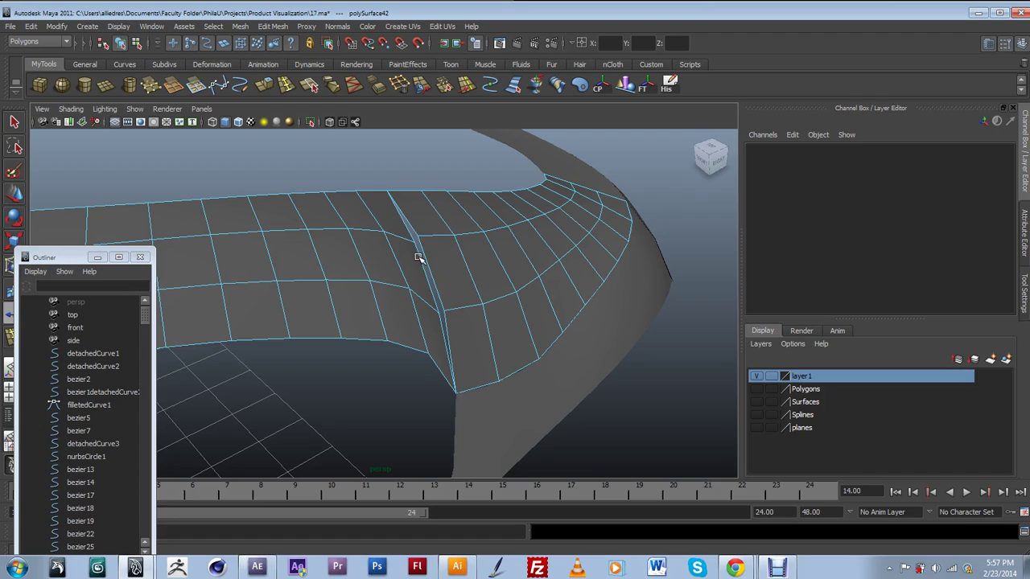
pyautogui.click(420, 267)
pyautogui.doubleClick(416, 248)
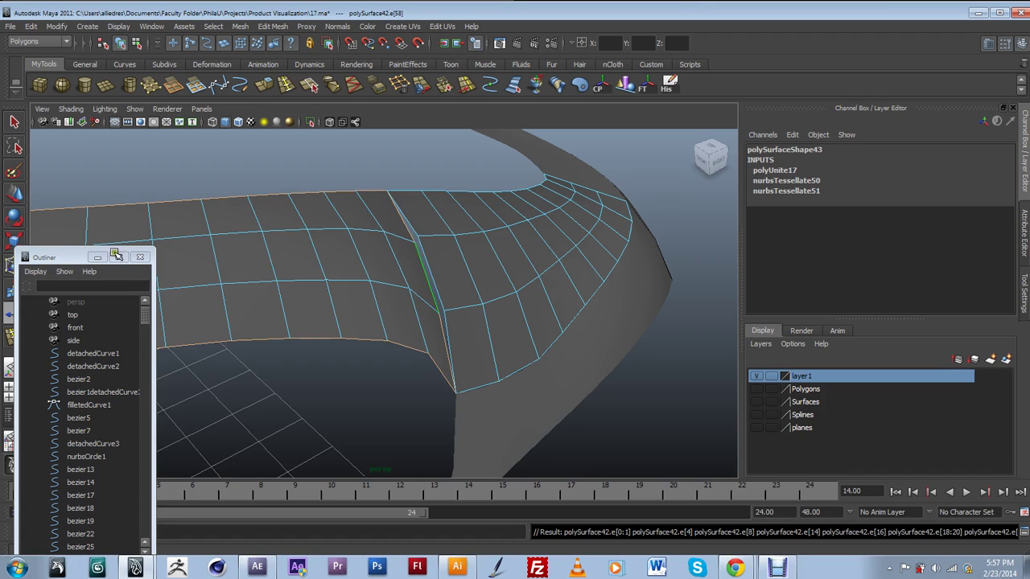
pyautogui.click(11, 195)
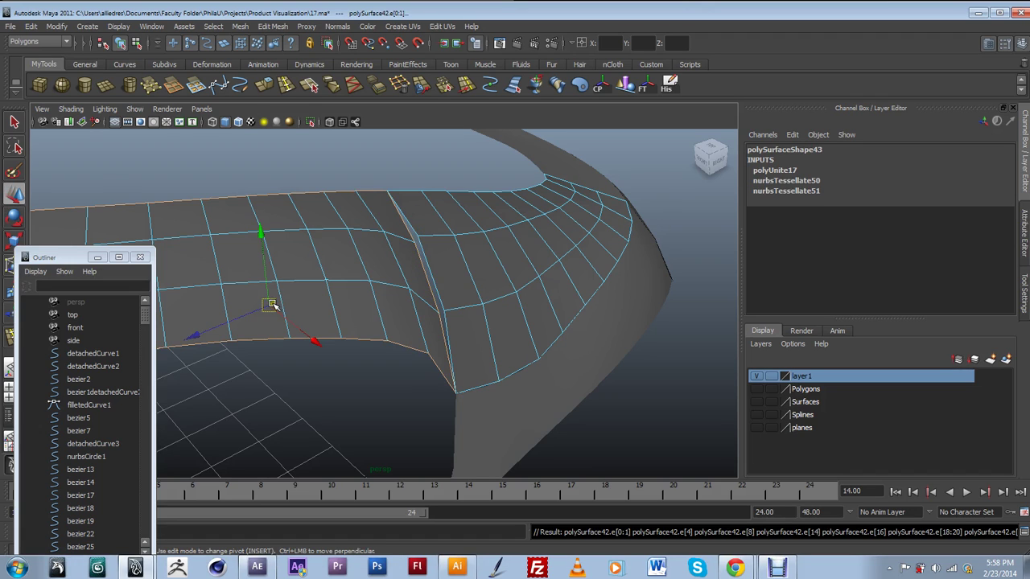
pyautogui.click(422, 273)
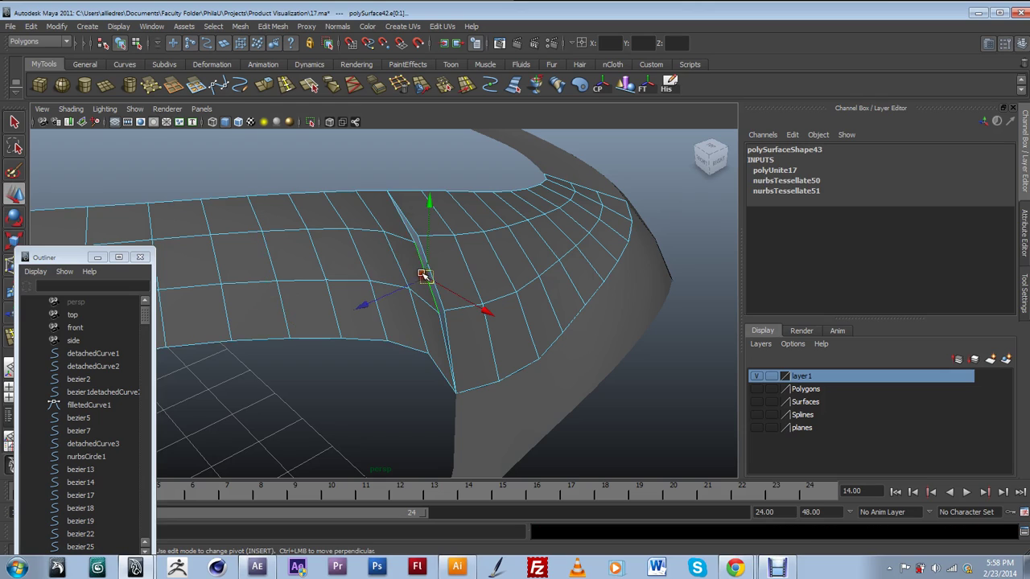
pyautogui.click(405, 231)
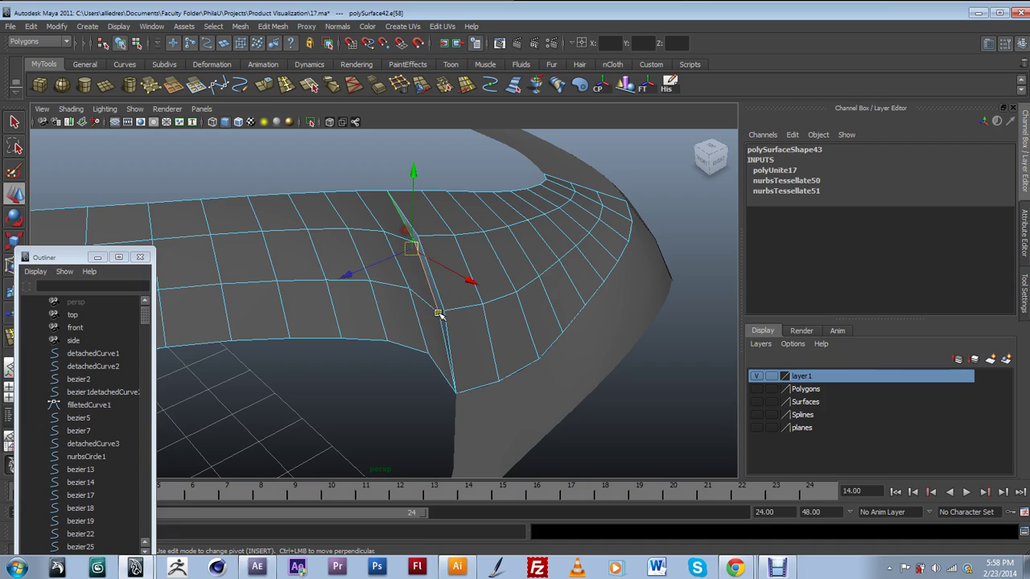
pyautogui.click(440, 324)
pyautogui.moveTo(420, 256); pyautogui.dragTo(417, 259)
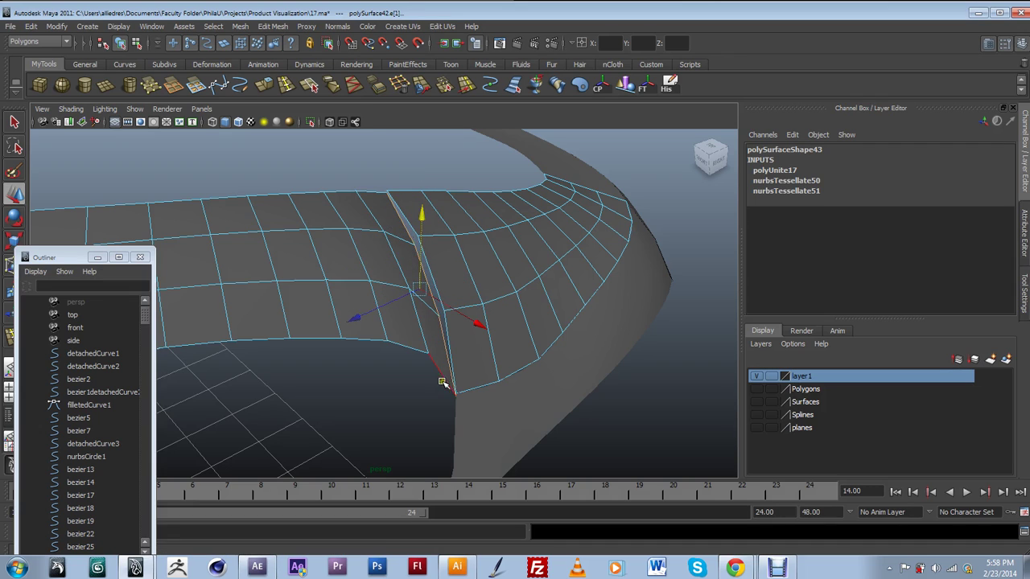
pyautogui.keyDown('alt'); pyautogui.moveTo(437, 357); pyautogui.dragTo(457, 390); pyautogui.keyUp('alt')
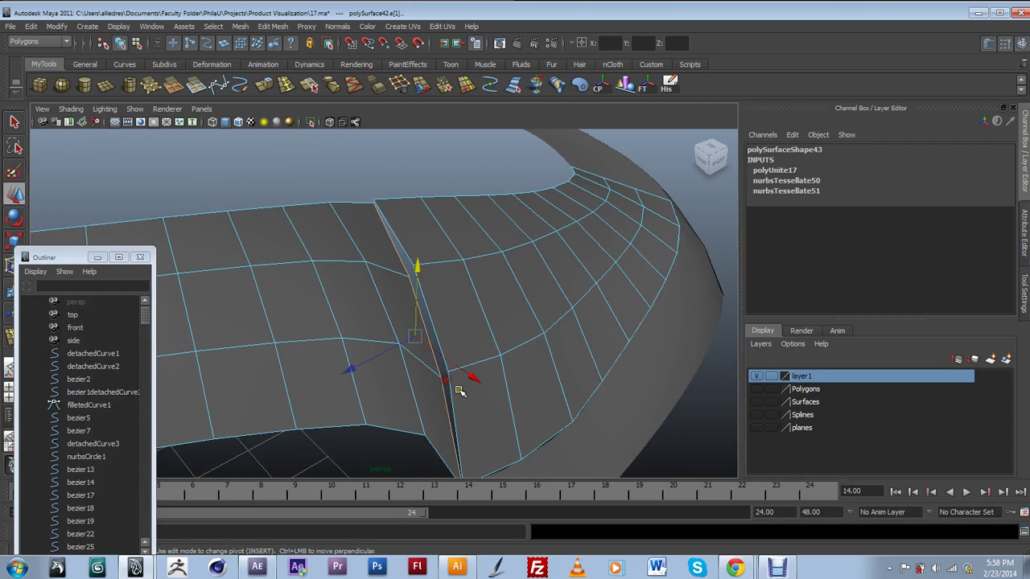
# Using the Merge Vertex tool, merge the upper two vertex pairs along the combined mesh's seam onto the rear half's vertices.
pyautogui.moveTo(409, 280); pyautogui.dragTo(374, 288)
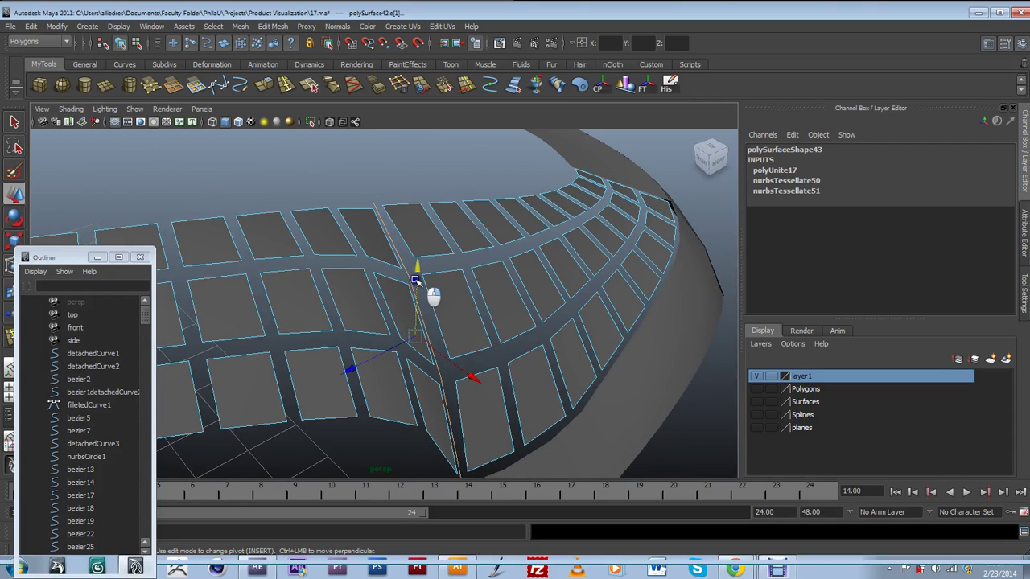
pyautogui.hotkey('ctrl', 'z')
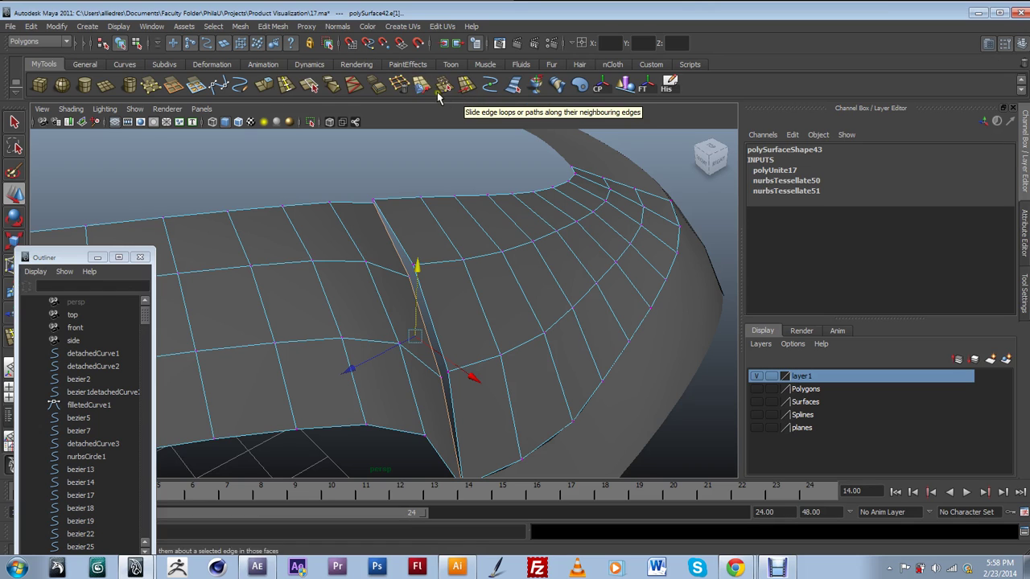
pyautogui.click(275, 26)
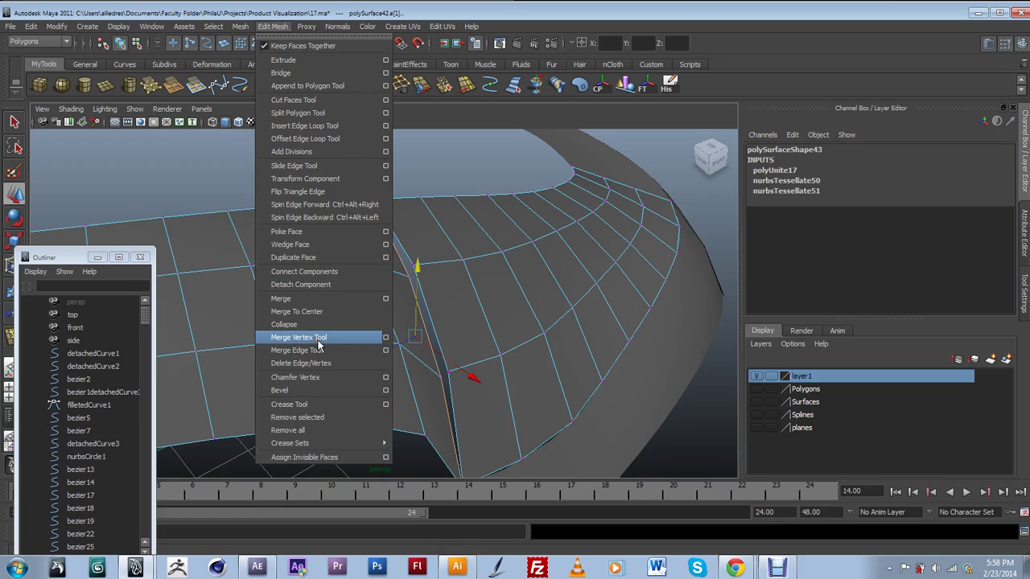
pyautogui.click(464, 11)
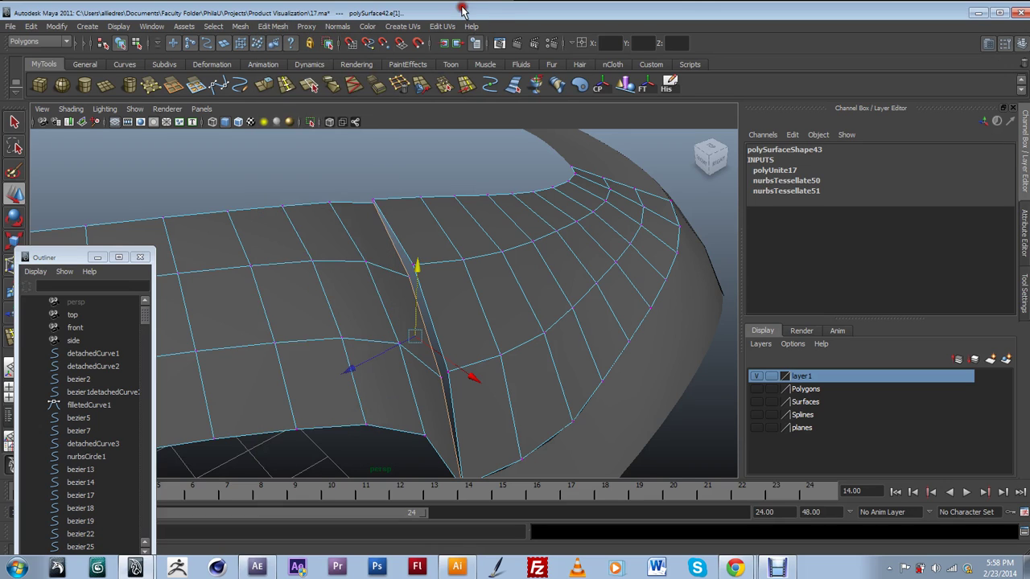
pyautogui.click(444, 86)
pyautogui.moveTo(441, 336)
pyautogui.keyDown('alt'); pyautogui.mouseDown()
pyautogui.moveTo(432, 349)
pyautogui.moveTo(455, 325)
pyautogui.mouseUp(); pyautogui.keyUp('alt')
pyautogui.scroll(2, 453, 340)
pyautogui.scroll(-1, 437, 307)
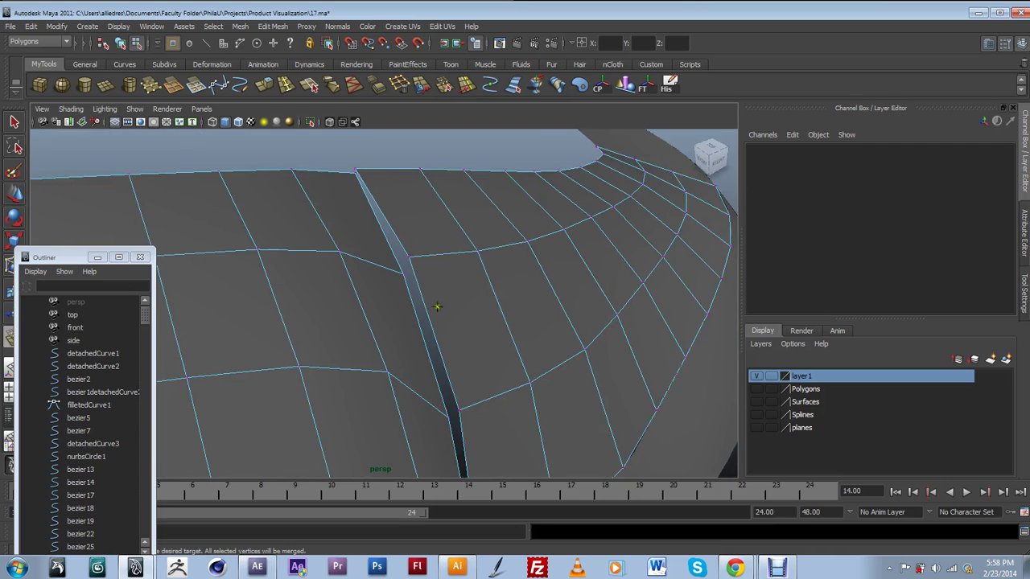
pyautogui.moveTo(402, 275); pyautogui.dragTo(409, 260)
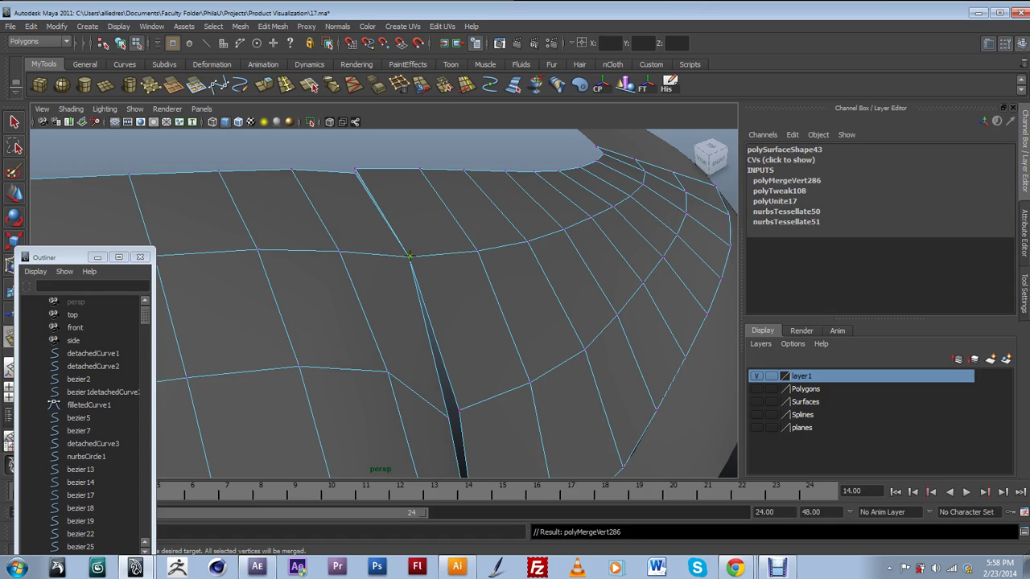
pyautogui.moveTo(352, 188); pyautogui.dragTo(354, 171)
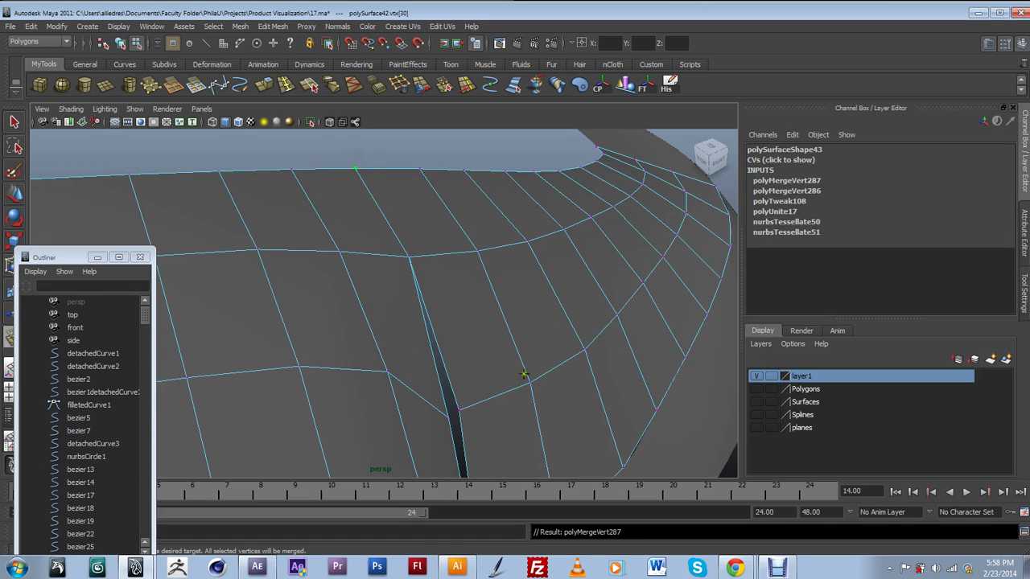
# Merge the remaining two vertex pairs at the lower end of the seam, including the bottom corner point.
pyautogui.keyDown('alt'); pyautogui.moveTo(532, 404); pyautogui.dragTo(458, 334); pyautogui.keyUp('alt')
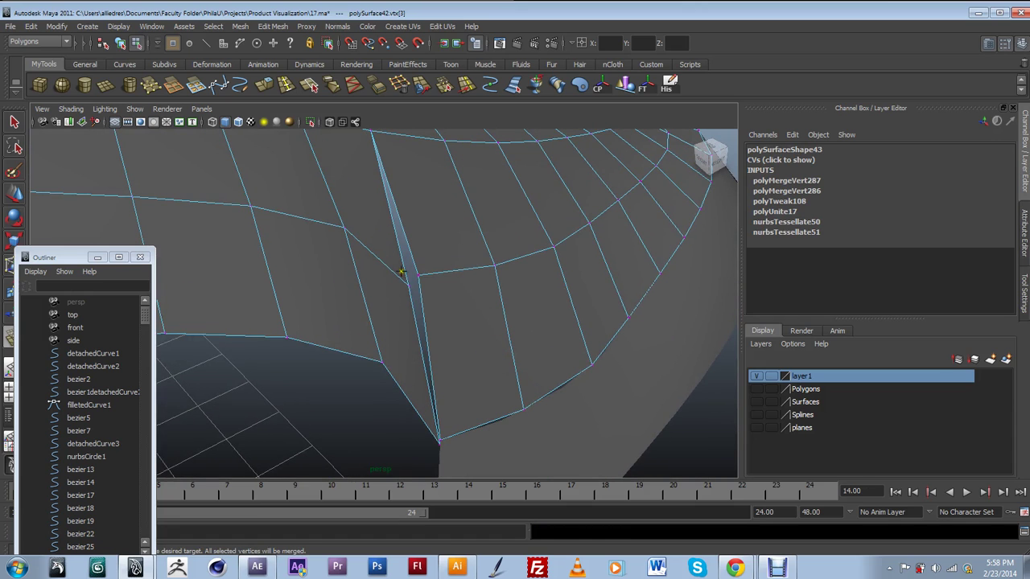
pyautogui.moveTo(423, 300); pyautogui.dragTo(416, 277)
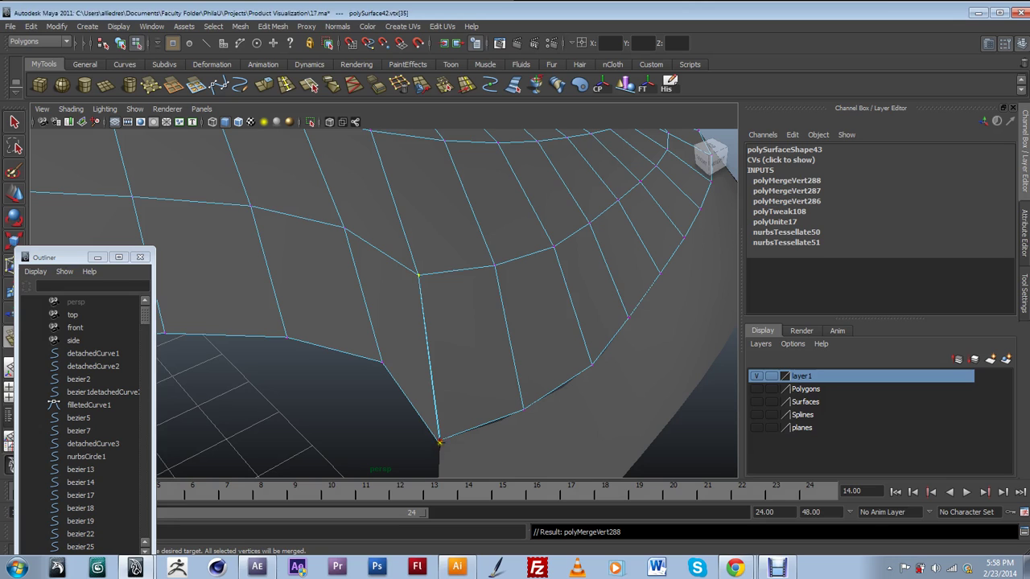
pyautogui.click(440, 442)
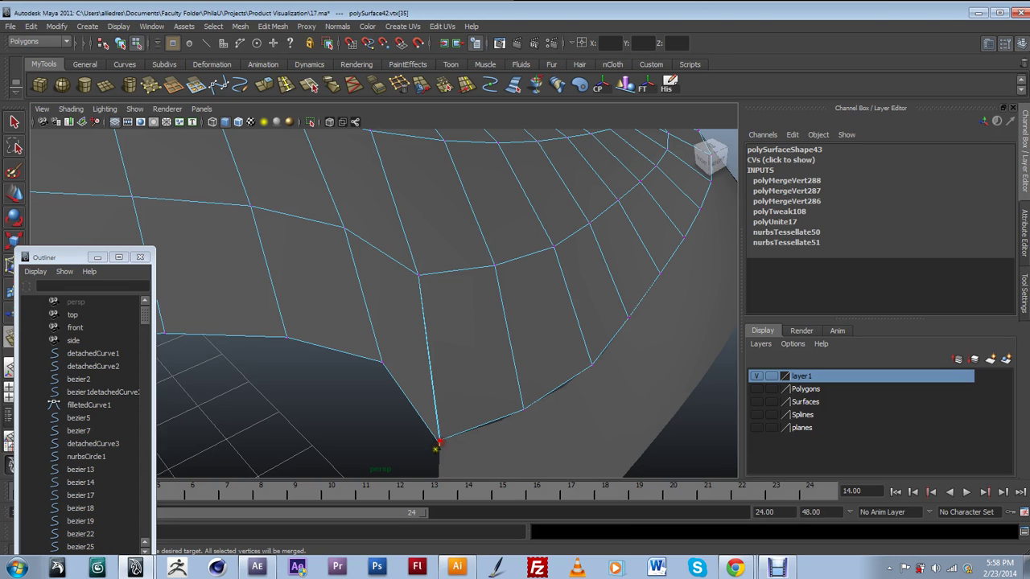
pyautogui.keyDown('alt'); pyautogui.moveTo(438, 443); pyautogui.dragTo(449, 451); pyautogui.keyUp('alt')
pyautogui.keyDown('alt'); pyautogui.moveTo(493, 420); pyautogui.dragTo(477, 435); pyautogui.keyUp('alt')
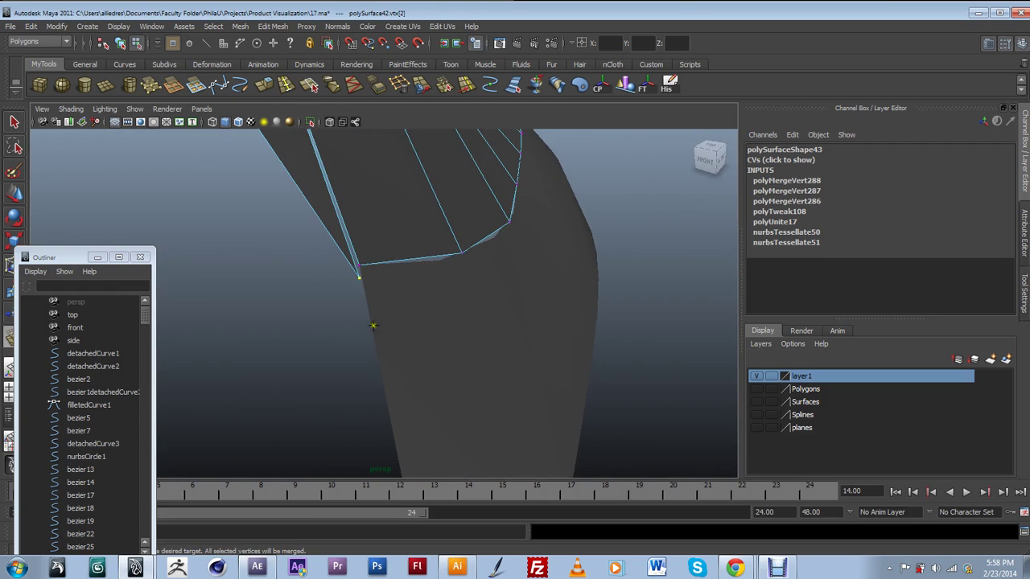
pyautogui.moveTo(359, 279)
pyautogui.mouseDown()
pyautogui.moveTo(358, 264)
pyautogui.moveTo(371, 282)
pyautogui.moveTo(358, 287)
pyautogui.mouseUp()
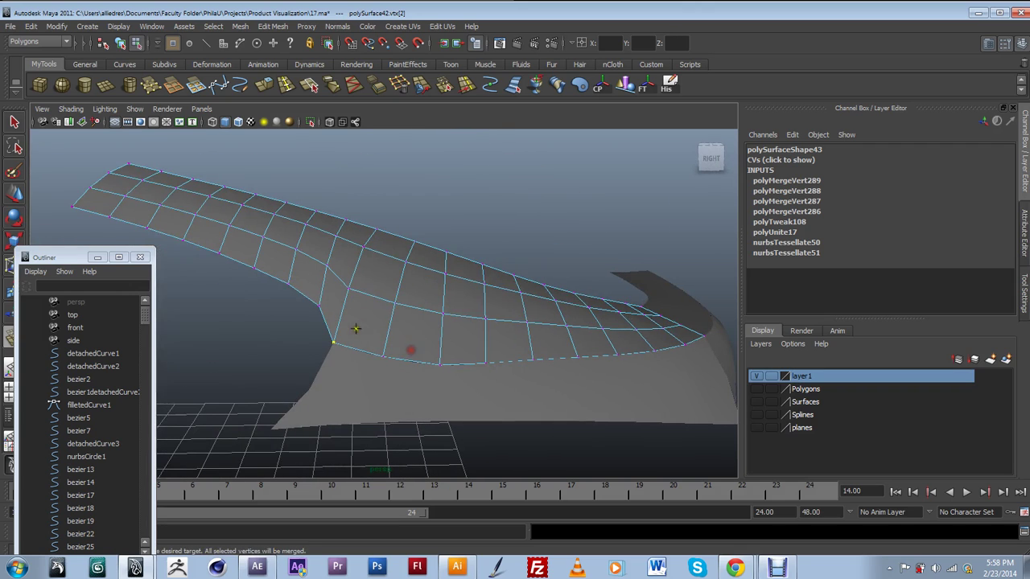
# Return to object mode and inspect the joined upper mesh with smooth mesh preview on, checking the surface across the seam.
pyautogui.keyDown('alt'); pyautogui.moveTo(374, 236); pyautogui.dragTo(414, 338); pyautogui.keyUp('alt')
pyautogui.moveTo(459, 333); pyautogui.dragTo(478, 309, button='right')
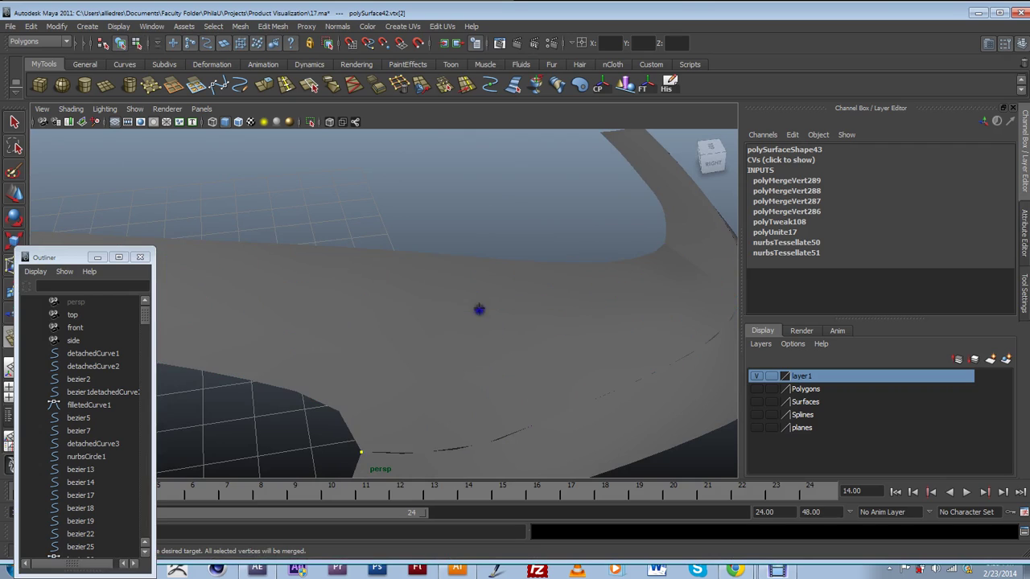
pyautogui.click(478, 293)
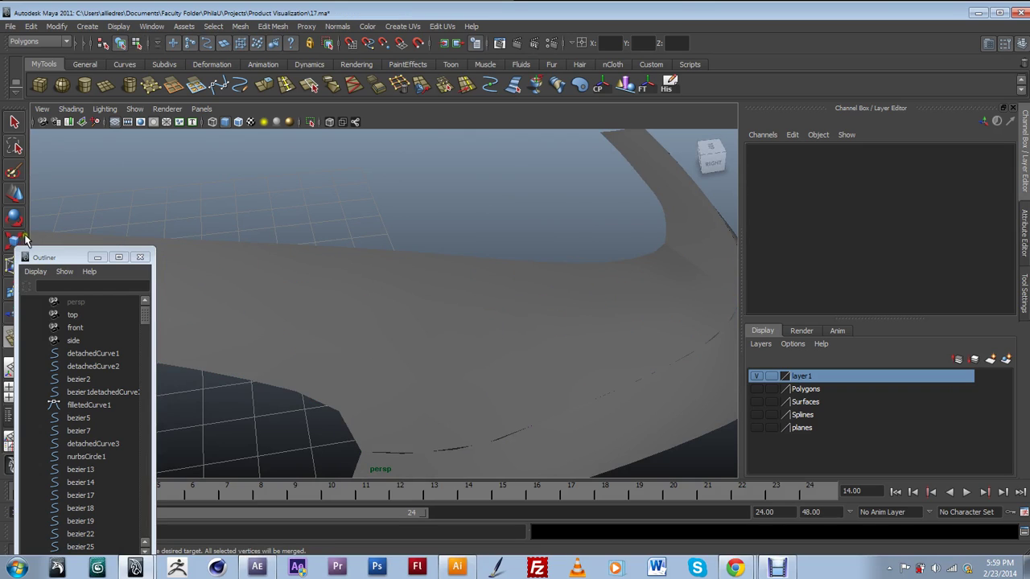
pyautogui.click(14, 194)
pyautogui.click(303, 313)
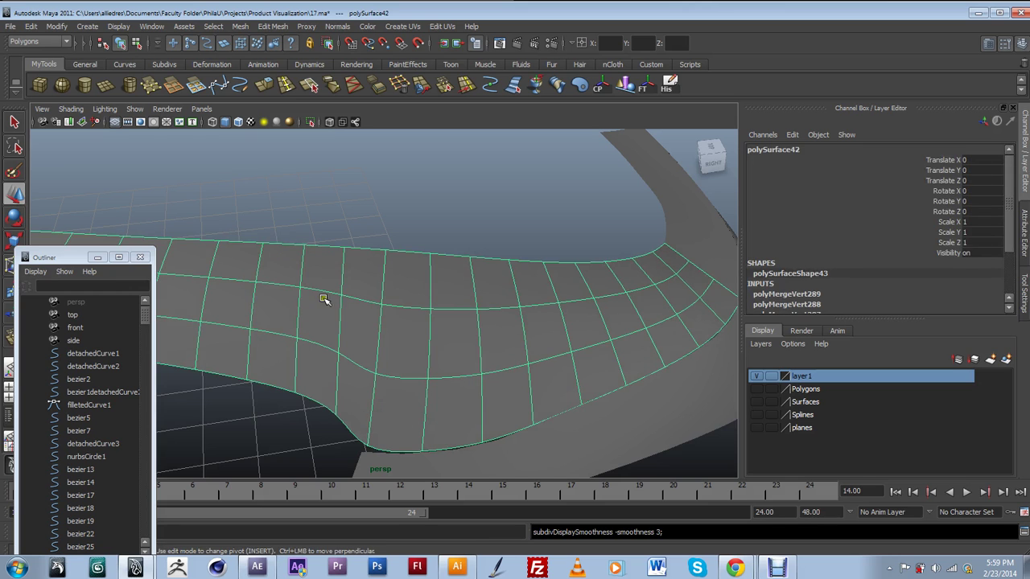
pyautogui.click(404, 227)
pyautogui.keyDown('alt'); pyautogui.moveTo(439, 257); pyautogui.dragTo(475, 329); pyautogui.keyUp('alt')
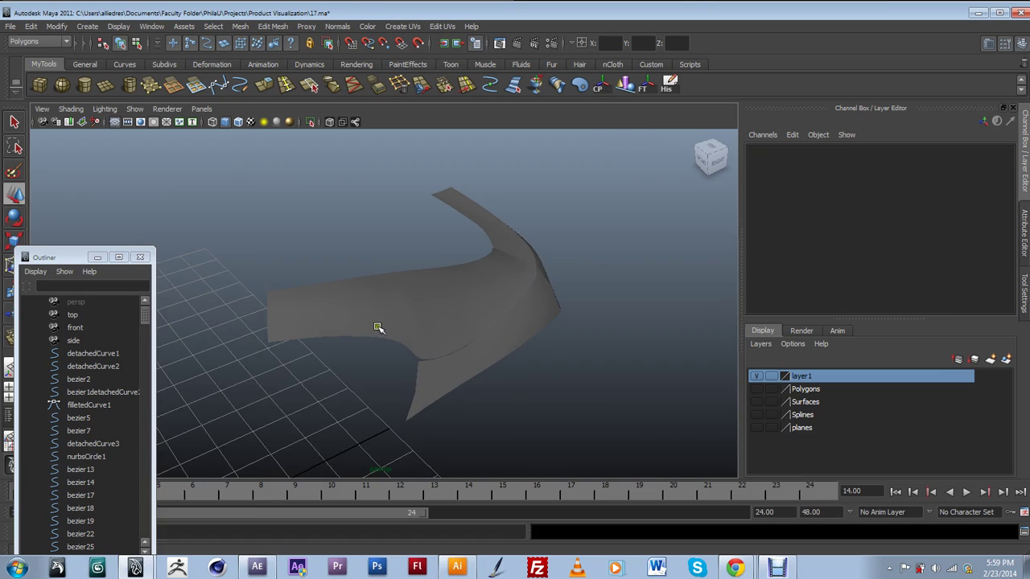
pyautogui.click(447, 327)
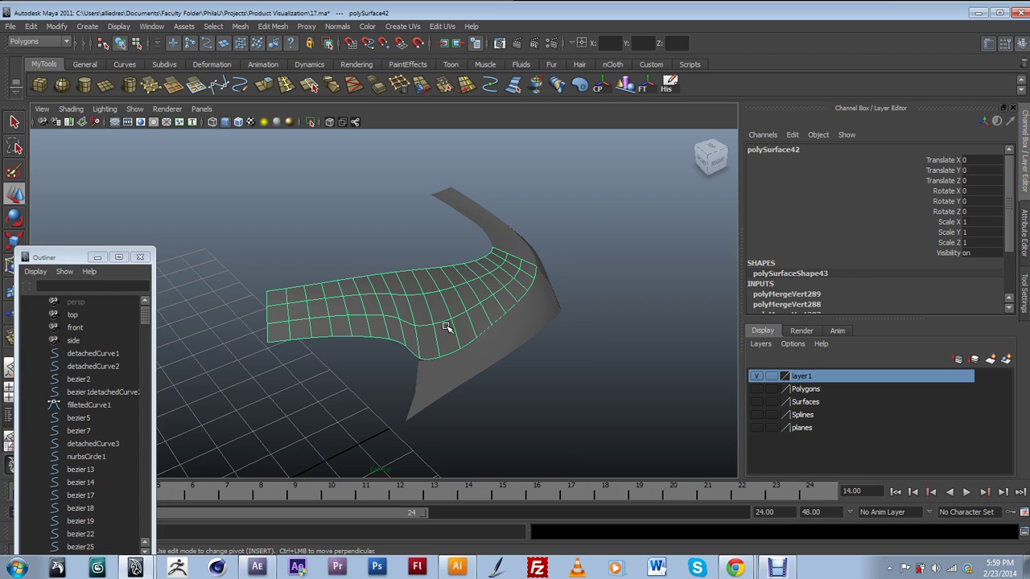
pyautogui.keyDown('alt'); pyautogui.moveTo(447, 327); pyautogui.dragTo(563, 287); pyautogui.keyUp('alt')
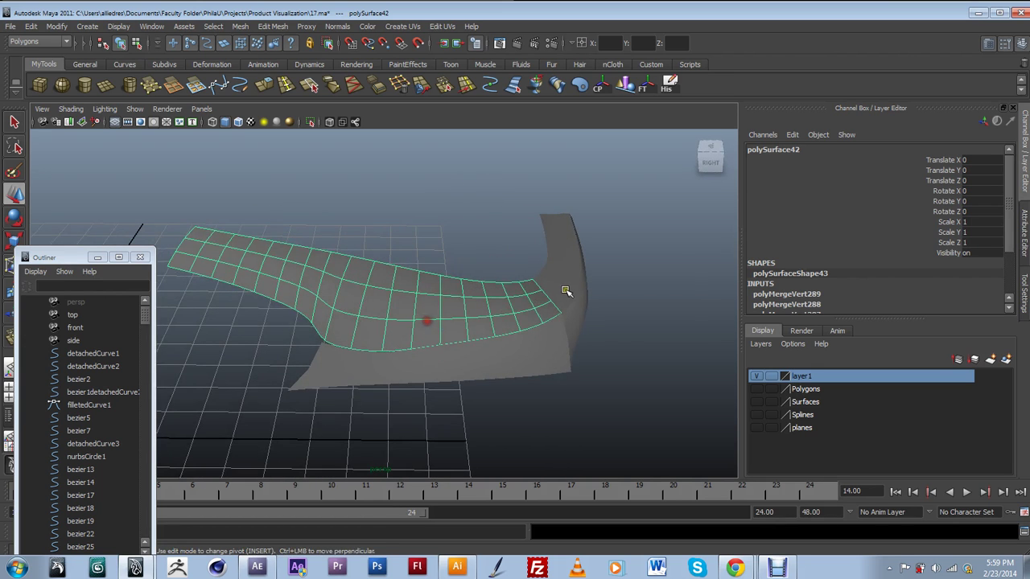
# Check the lower strip mesh's edges and turn off smooth preview on the joined upper mesh.
pyautogui.click(550, 322)
pyautogui.click(474, 362)
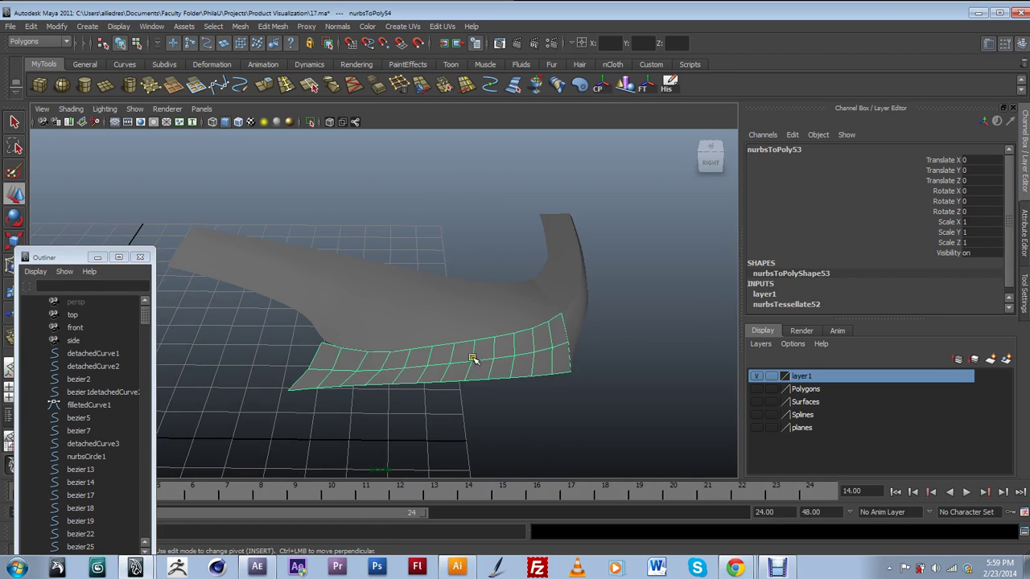
pyautogui.scroll(2, 464, 384)
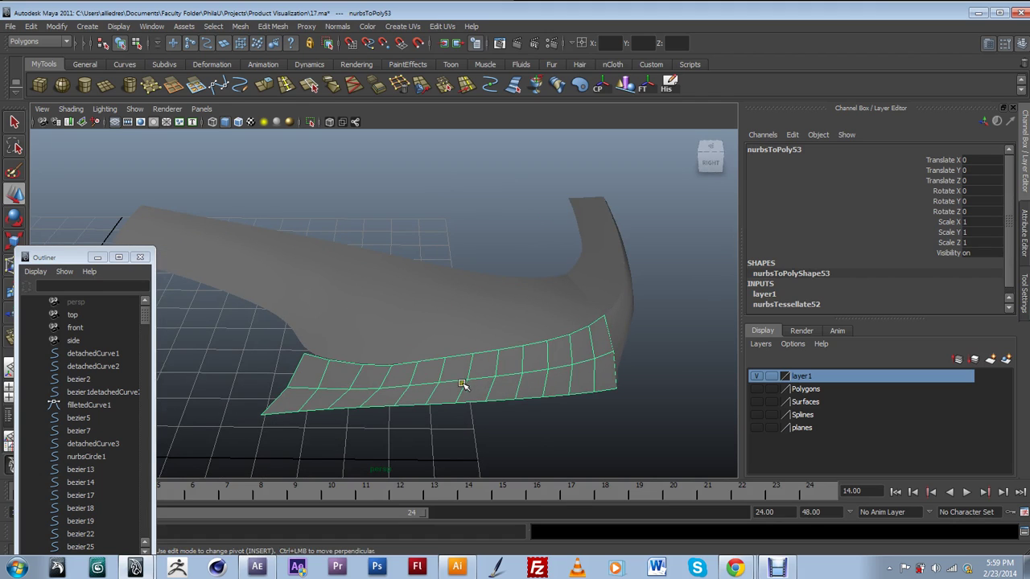
pyautogui.click(454, 324)
pyautogui.press('1')
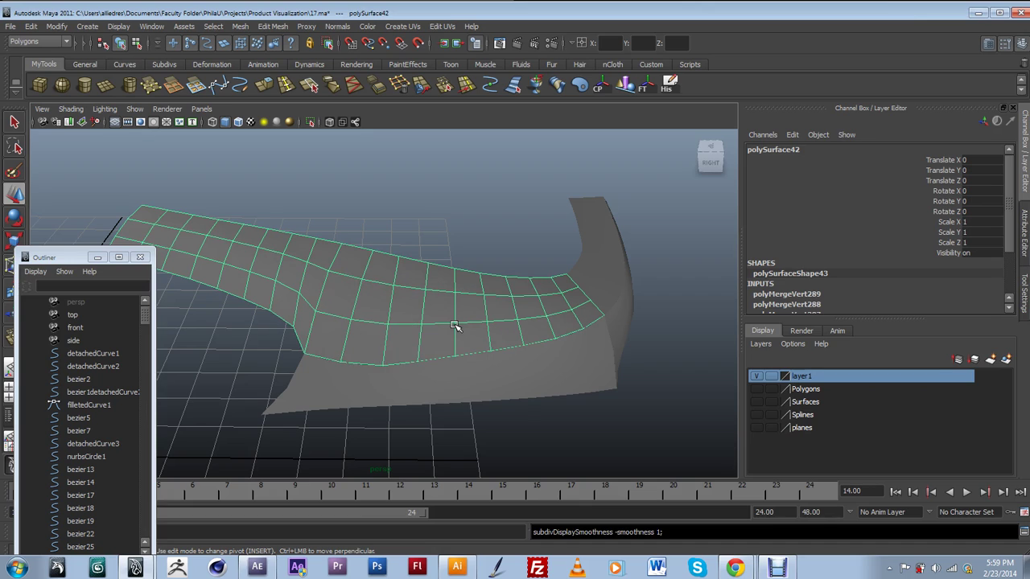
# Compare the edge spacing of the joined upper mesh with the lower strip mesh along their shared border.
pyautogui.keyDown('shift'); pyautogui.click(458, 362); pyautogui.keyUp('shift')
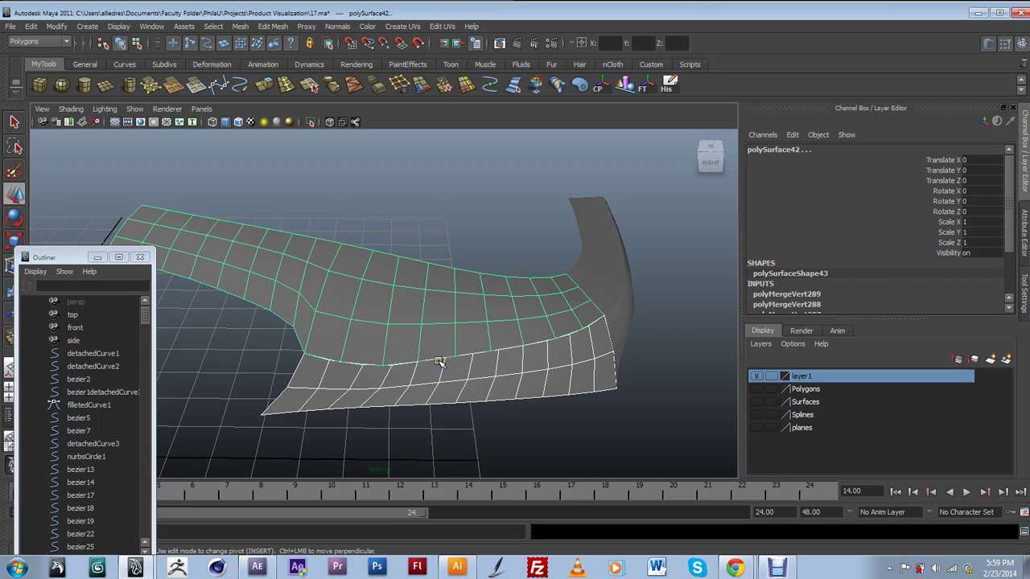
pyautogui.moveTo(448, 359)
pyautogui.keyDown('alt'); pyautogui.mouseDown()
pyautogui.moveTo(430, 359)
pyautogui.moveTo(454, 362)
pyautogui.mouseUp(); pyautogui.keyUp('alt')
pyautogui.keyDown('alt'); pyautogui.moveTo(454, 362); pyautogui.dragTo(542, 378, button='right'); pyautogui.keyUp('alt')
pyautogui.moveTo(542, 378)
pyautogui.keyDown('alt'); pyautogui.mouseDown()
pyautogui.moveTo(538, 391)
pyautogui.moveTo(554, 391)
pyautogui.mouseUp(); pyautogui.keyUp('alt')
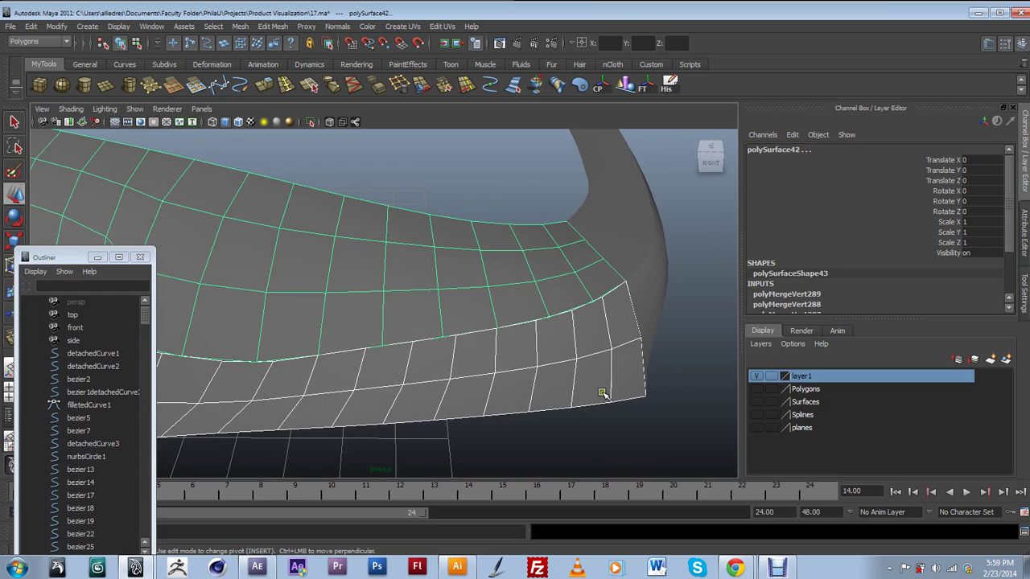
pyautogui.click(522, 270)
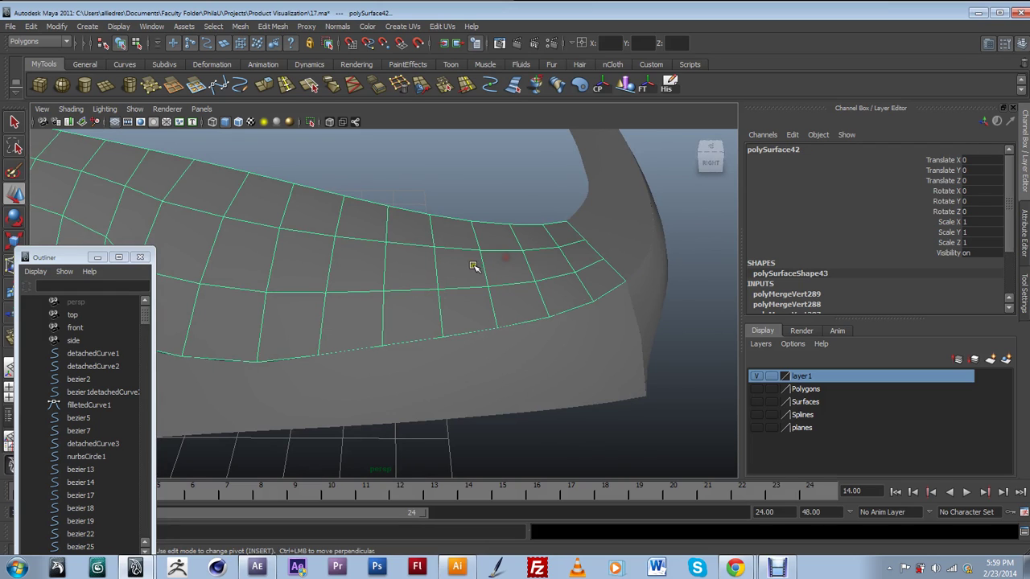
# Combine the joined upper mesh and the lower strip mesh into one polygon object.
pyautogui.click(576, 379)
pyautogui.click(570, 380)
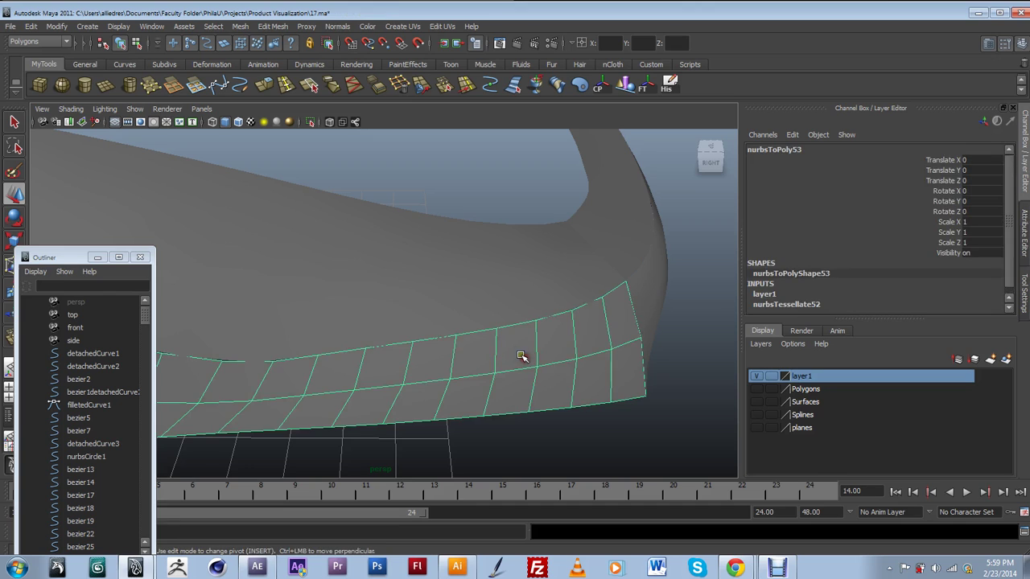
pyautogui.keyDown('shift'); pyautogui.click(510, 362); pyautogui.keyUp('shift')
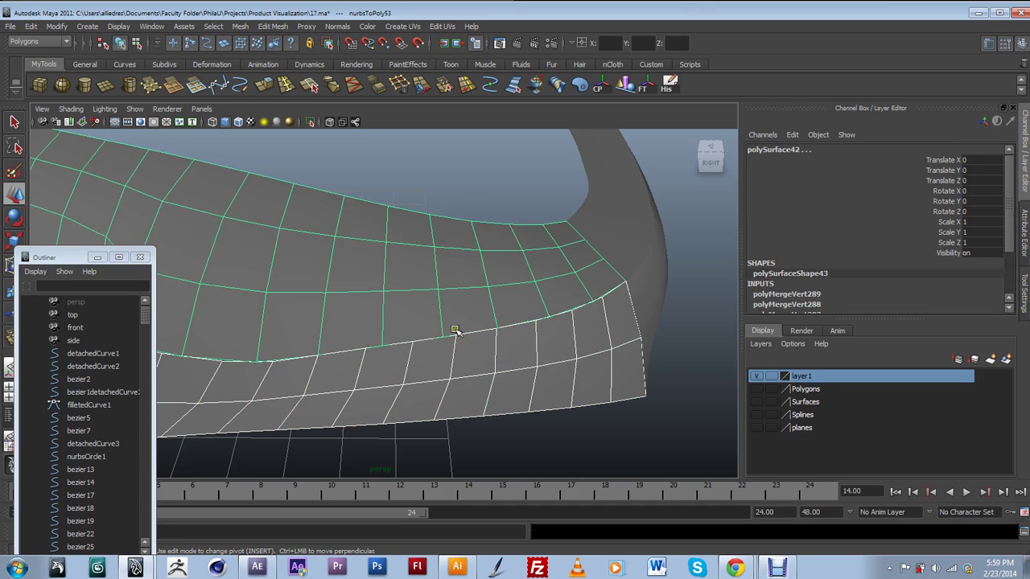
pyautogui.click(241, 26)
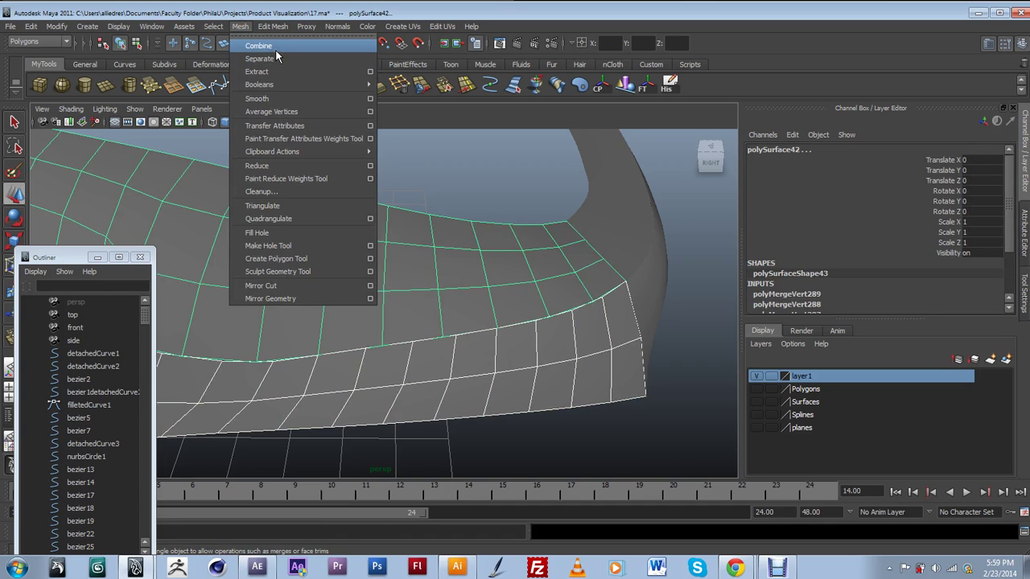
pyautogui.click(276, 52)
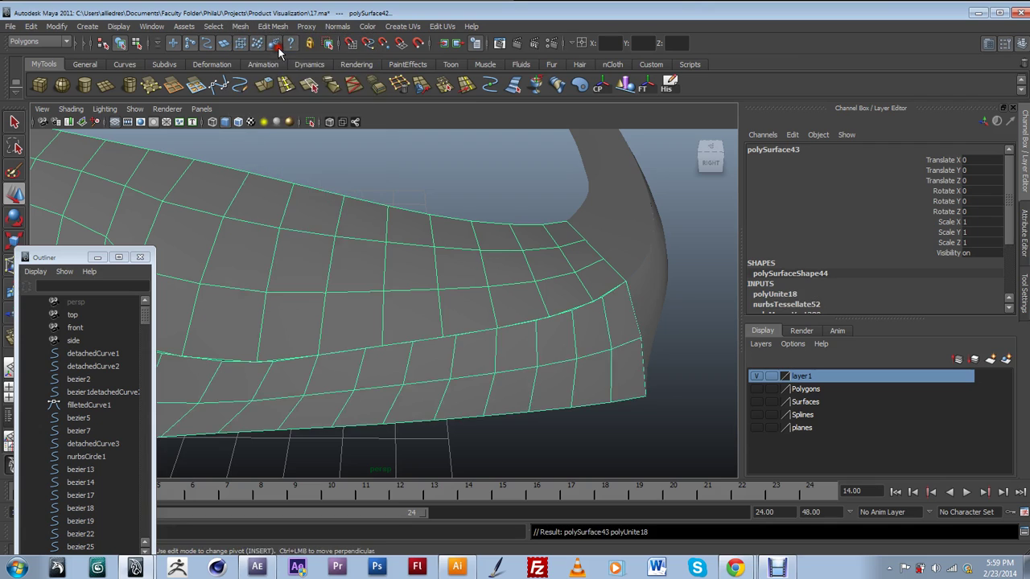
# Slide the lower strip's crosswise edge loop nearest the rear corner with the Slide Edge Tool to line up with the upper mesh's edge.
pyautogui.moveTo(609, 330); pyautogui.dragTo(609, 297, button='right')
pyautogui.click(607, 323)
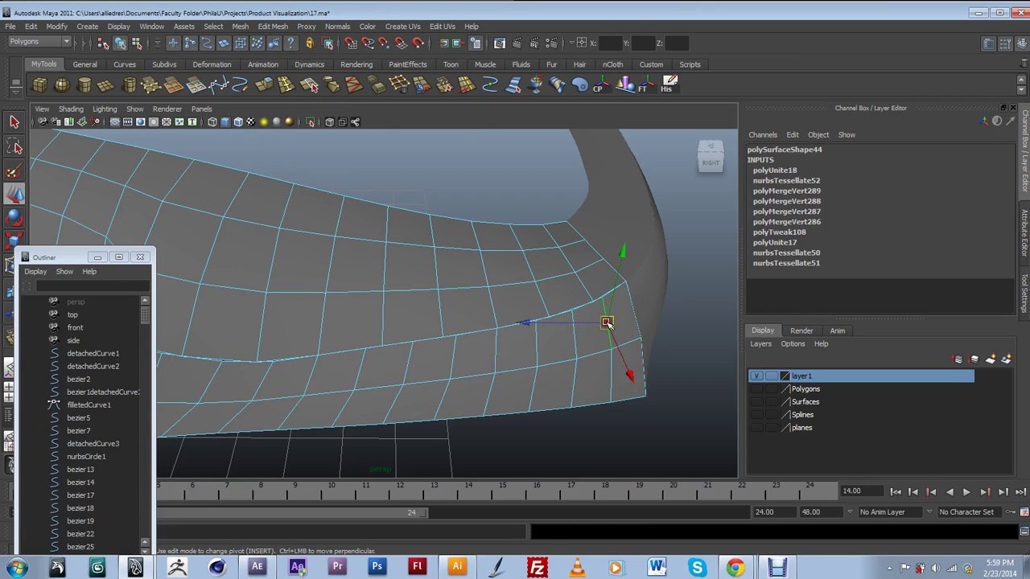
pyautogui.keyDown('shift'); pyautogui.click(613, 368); pyautogui.keyUp('shift')
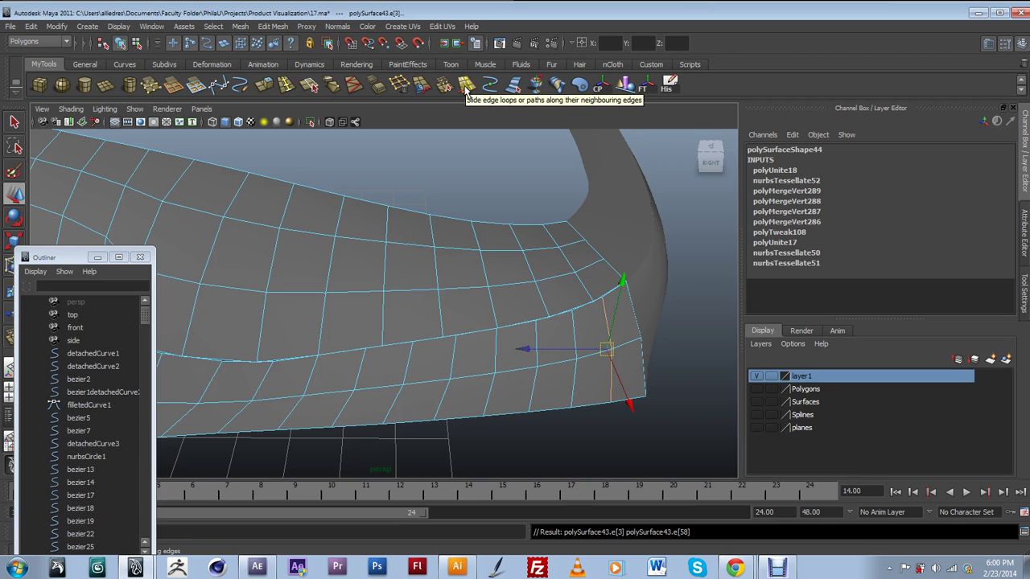
pyautogui.click(275, 27)
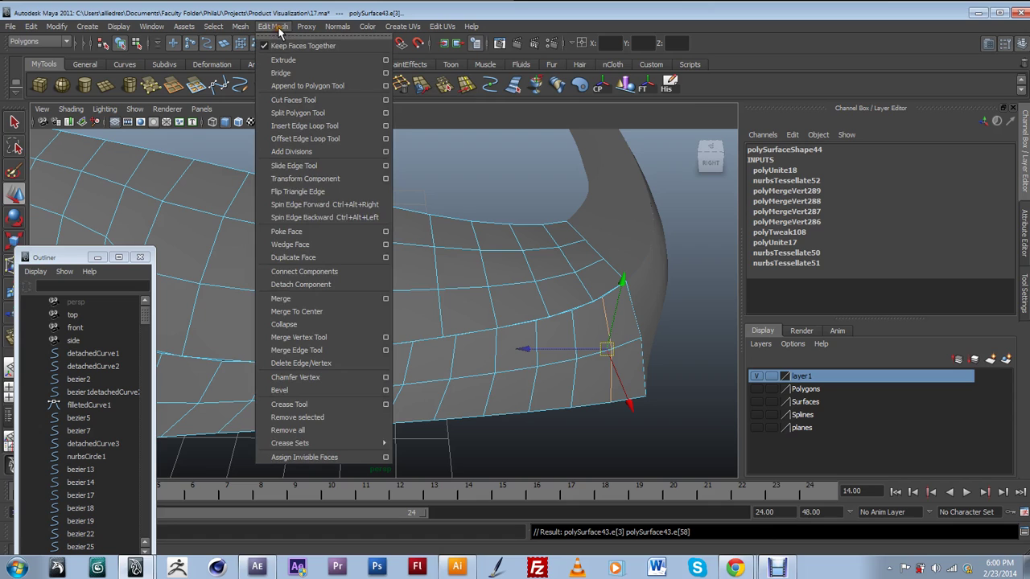
pyautogui.click(309, 169)
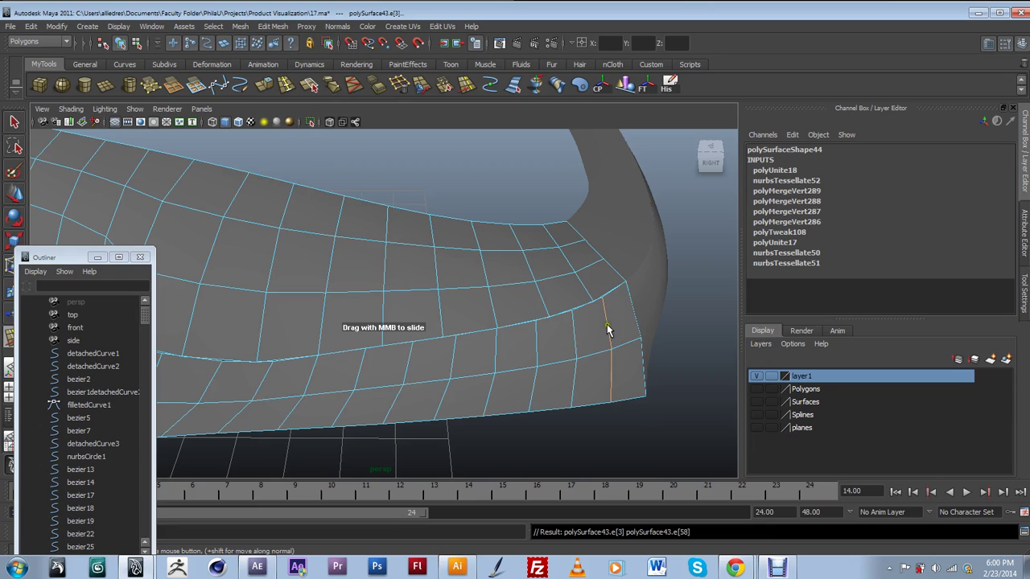
pyautogui.moveTo(607, 325); pyautogui.dragTo(605, 325, button='middle')
pyautogui.scroll(2, 605, 325)
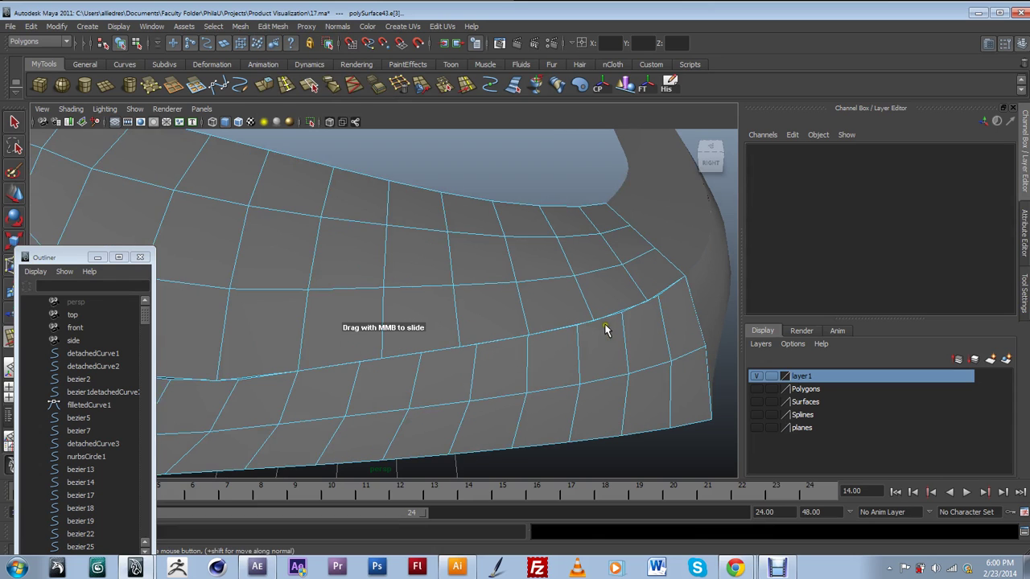
pyautogui.click(664, 325)
pyautogui.doubleClick(663, 325)
pyautogui.moveTo(647, 326); pyautogui.dragTo(647, 330, button='middle')
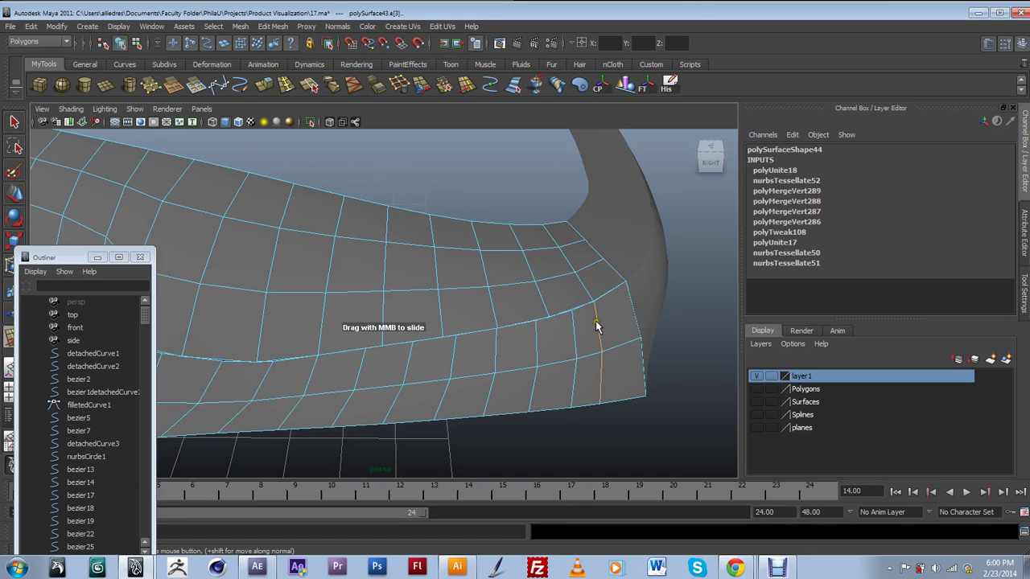
# Slide the strip's third crosswise edge loop from the rear corner toward the corner to meet the upper mesh's matching edge.
pyautogui.keyDown('shift'); pyautogui.click(537, 350); pyautogui.keyUp('shift')
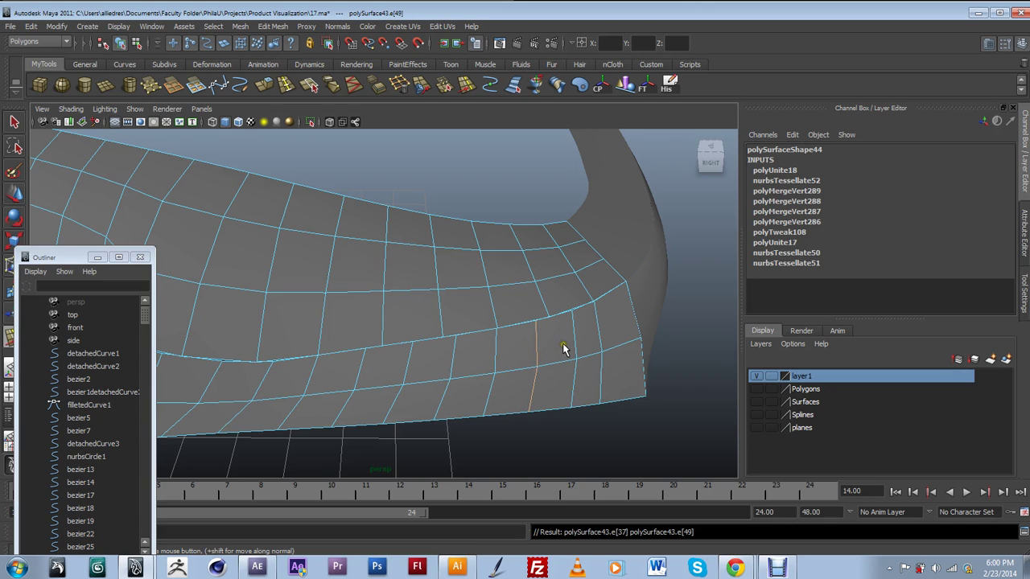
pyautogui.moveTo(563, 348); pyautogui.dragTo(531, 348, button='middle')
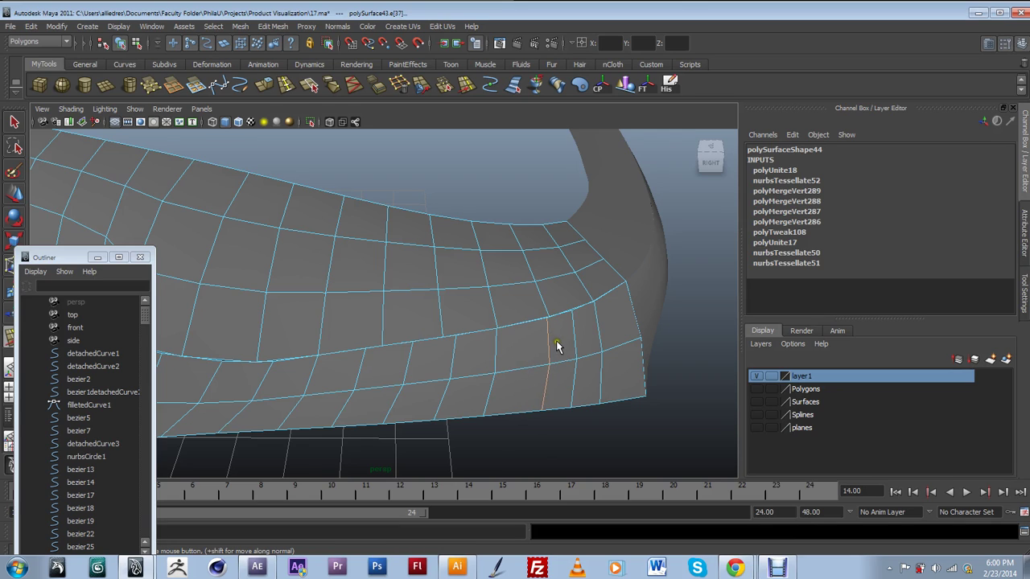
pyautogui.moveTo(557, 341); pyautogui.dragTo(557, 341, button='middle')
# Slide the strip's fifth crosswise edge loop from the rear corner away from the corner to meet the nearest upper mesh edge.
pyautogui.click(495, 354)
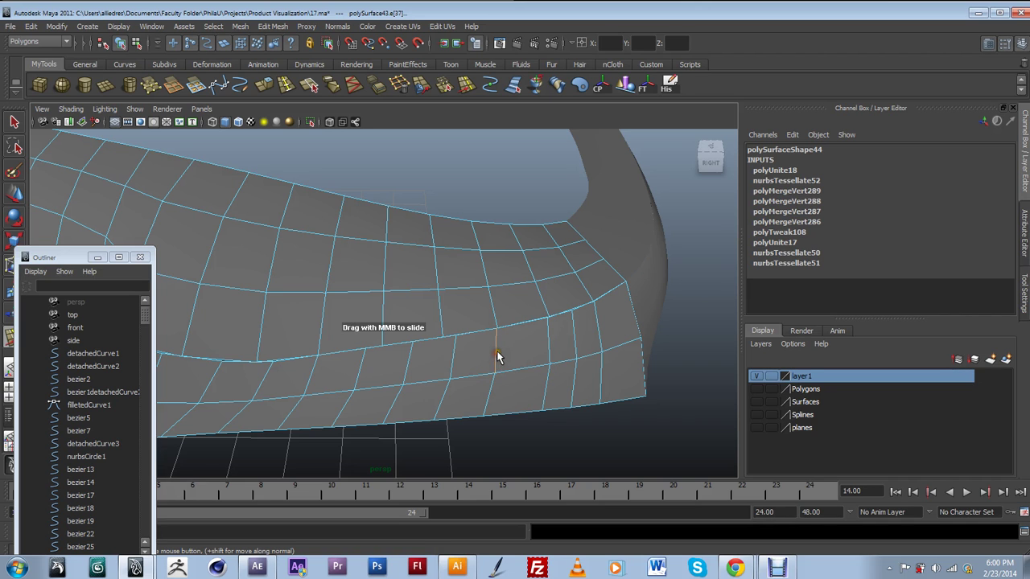
pyautogui.keyDown('alt'); pyautogui.moveTo(510, 359); pyautogui.dragTo(540, 352, button='middle'); pyautogui.keyUp('alt')
pyautogui.keyDown('alt'); pyautogui.moveTo(541, 354); pyautogui.dragTo(591, 333); pyautogui.keyUp('alt')
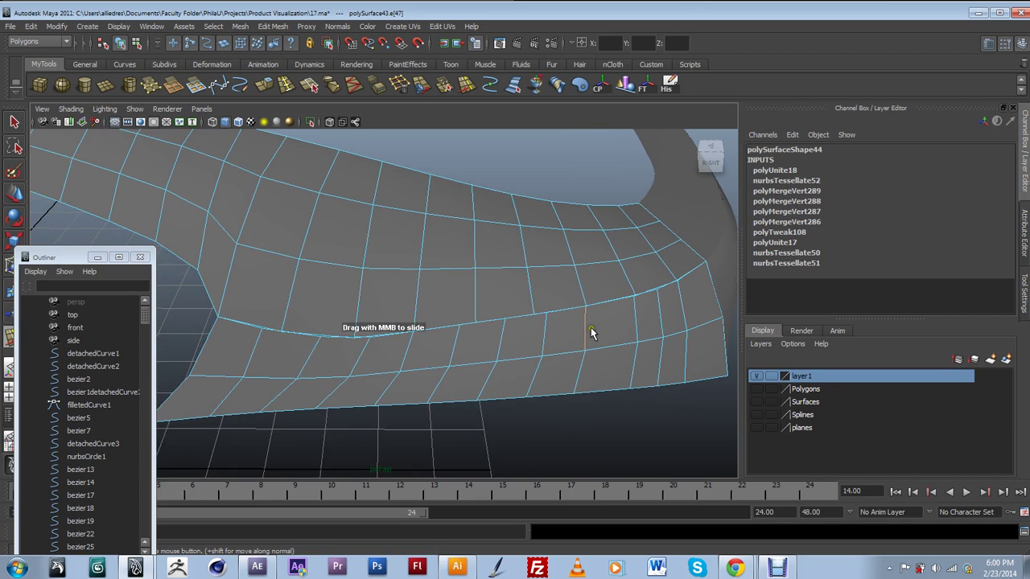
pyautogui.moveTo(584, 339); pyautogui.dragTo(544, 336, button='middle')
pyautogui.click(544, 338)
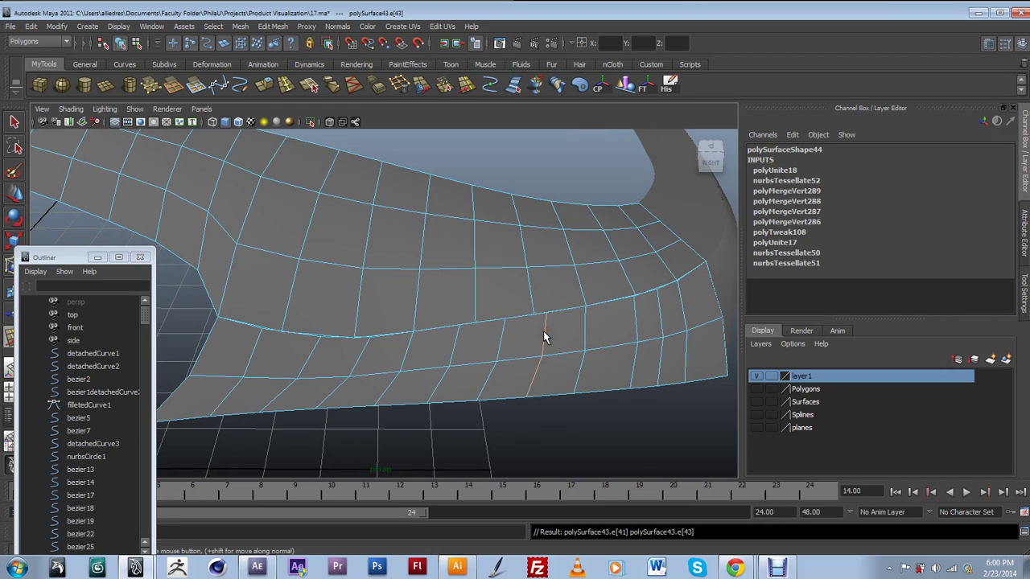
pyautogui.press('g')
pyautogui.moveTo(526, 339); pyautogui.dragTo(524, 342, button='middle')
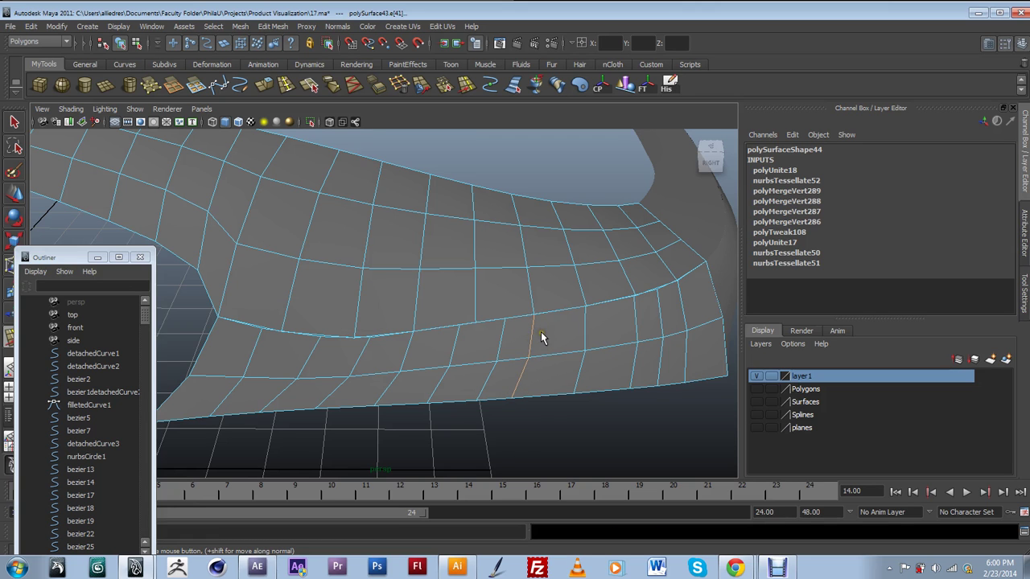
# Align the strip's remaining crosswise edge loops near the wheel arch with the upper mesh's edges by sliding them along the border.
pyautogui.keyDown('alt'); pyautogui.moveTo(547, 330); pyautogui.dragTo(521, 339); pyautogui.keyUp('alt')
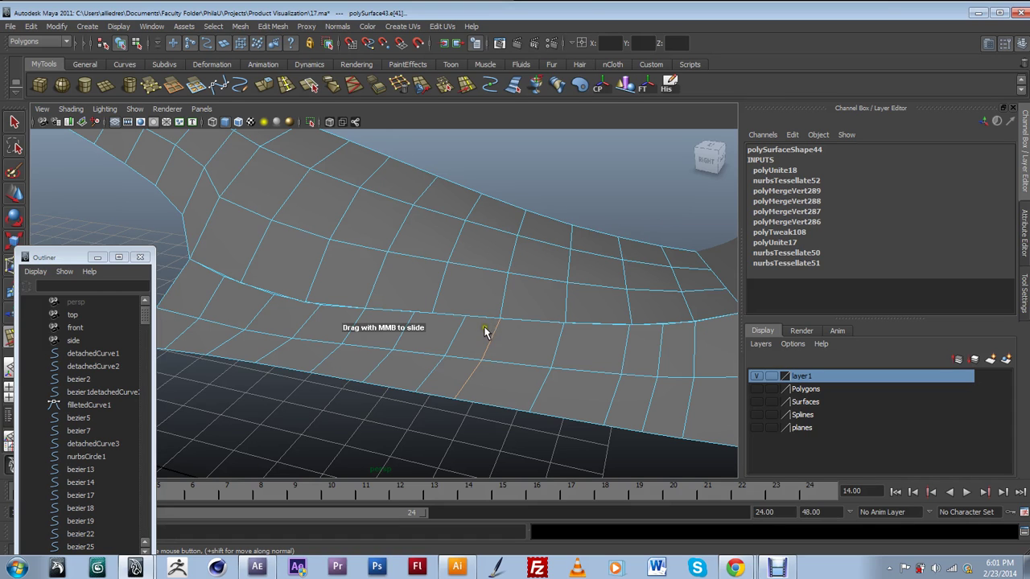
pyautogui.keyDown('alt'); pyautogui.moveTo(493, 338); pyautogui.dragTo(524, 368); pyautogui.keyUp('alt')
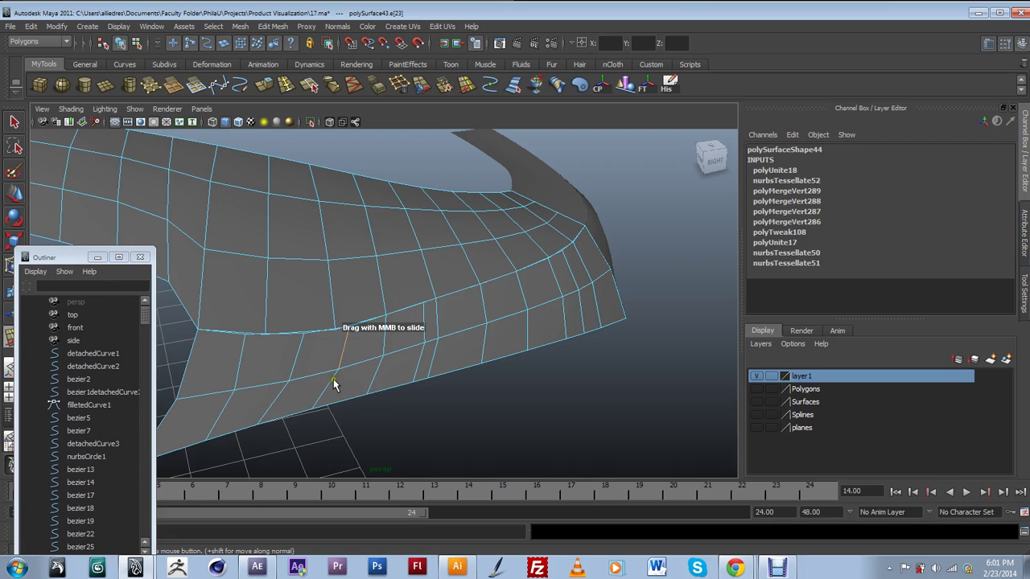
pyautogui.click(345, 364)
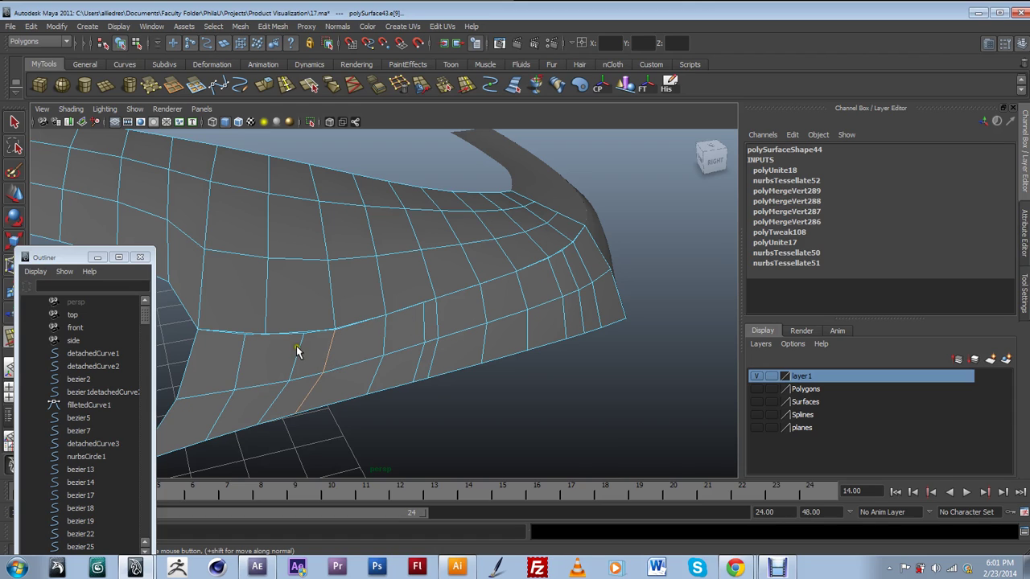
pyautogui.click(243, 356)
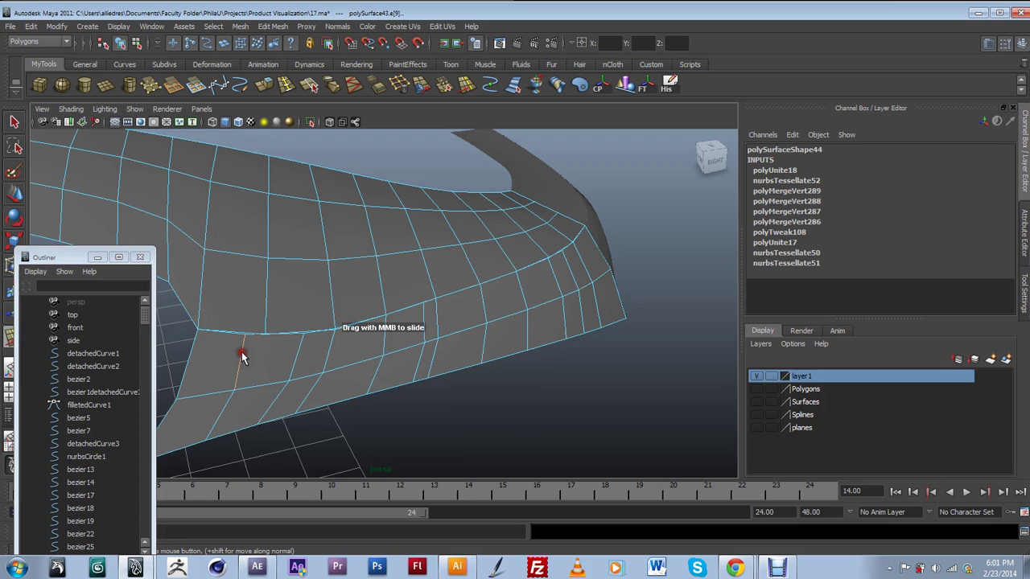
pyautogui.doubleClick(241, 352)
pyautogui.moveTo(241, 352); pyautogui.dragTo(266, 362, button='middle')
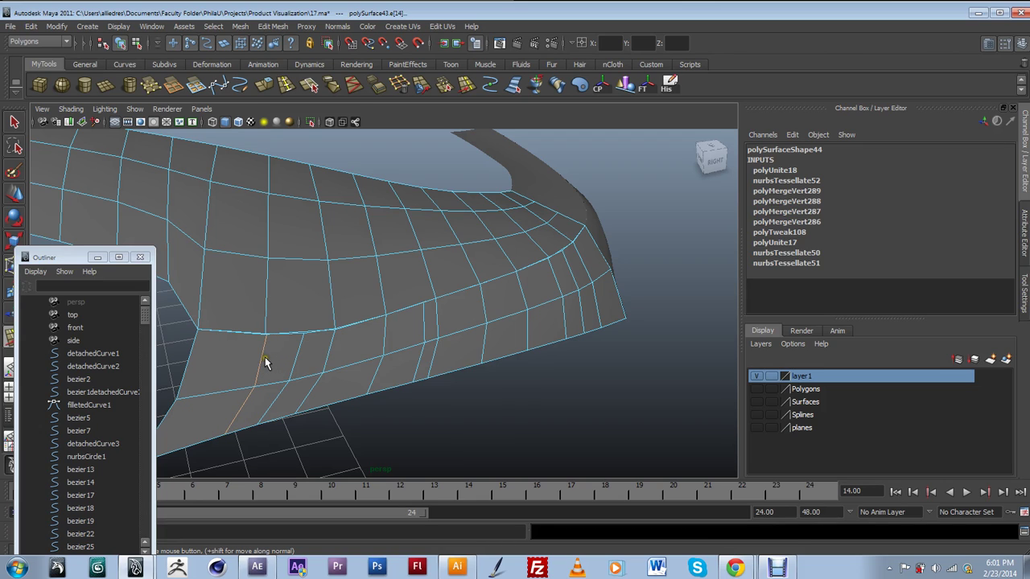
# Delete the three surplus crosswise edge loops of the lower strip: near the wheel arch, at mid-length and near the rear corner.
pyautogui.click(295, 362)
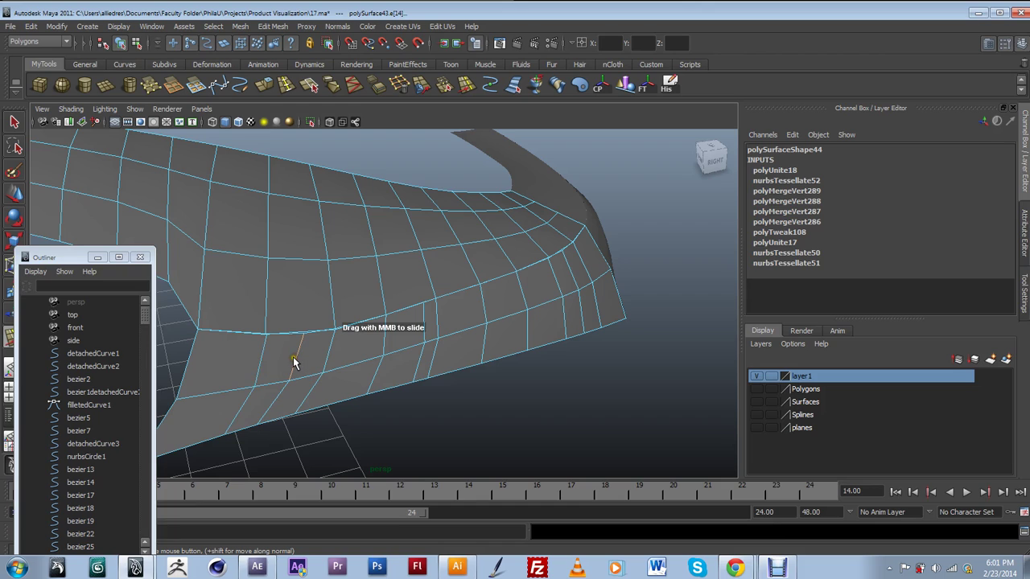
pyautogui.doubleClick(298, 348)
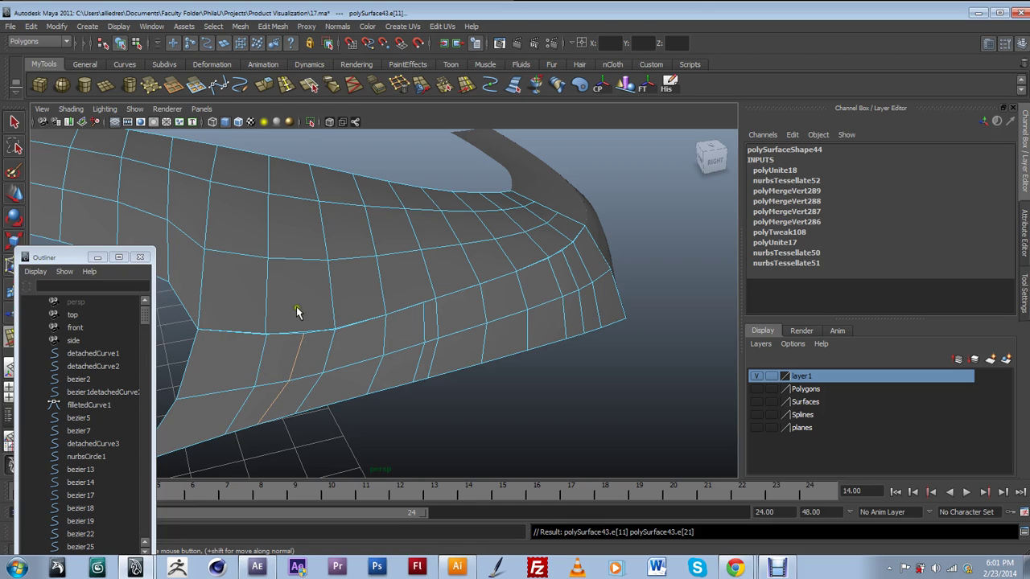
pyautogui.click(399, 85)
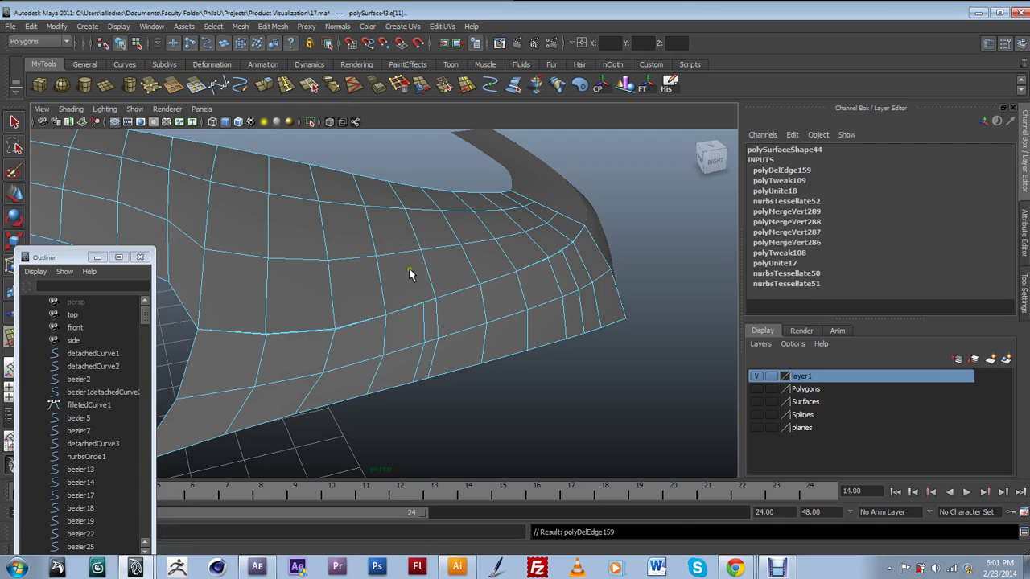
pyautogui.click(427, 342)
pyautogui.click(399, 84)
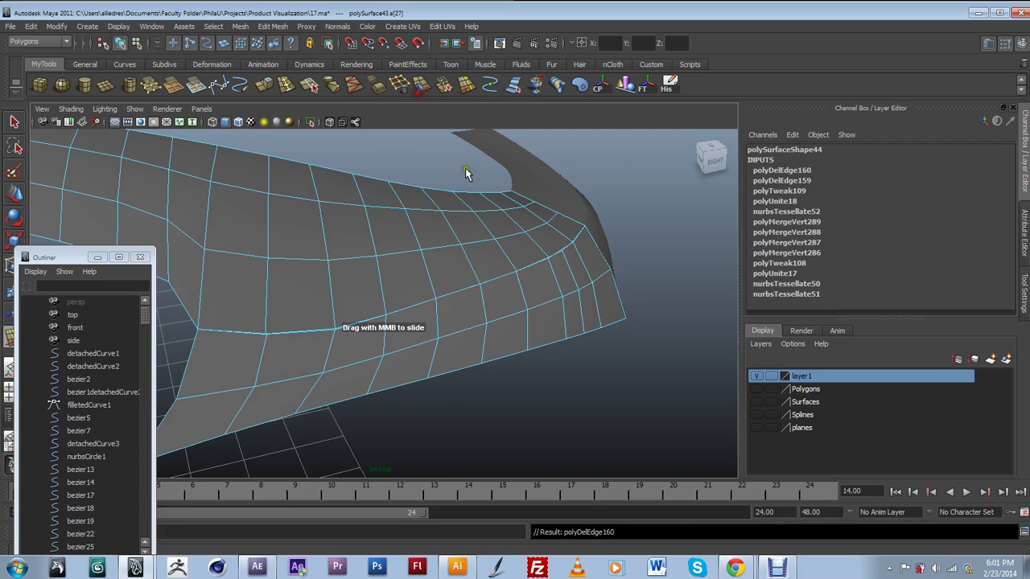
pyautogui.hotkey('ctrl', 'z')
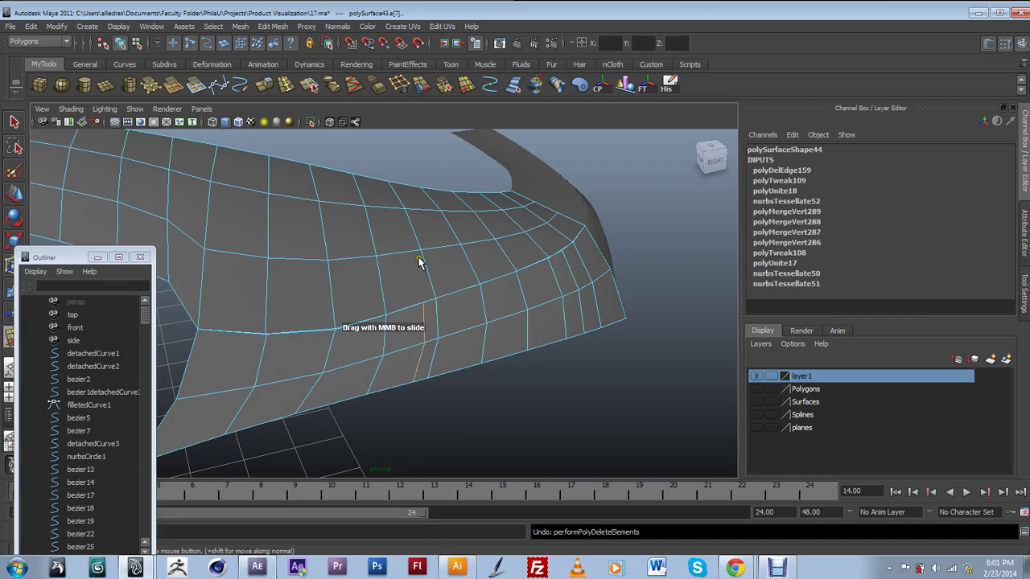
pyautogui.click(399, 84)
pyautogui.click(568, 273)
pyautogui.press('Return')
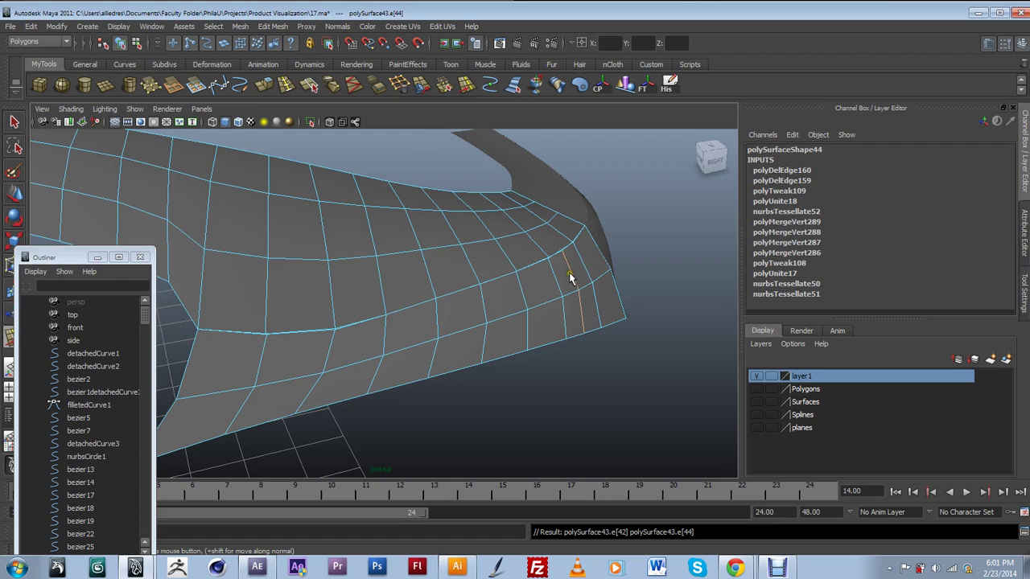
pyautogui.click(399, 85)
# Select the lower strip's complete border edge loop, starting from an edge on the seam, with the Move Tool active.
pyautogui.keyDown('alt'); pyautogui.moveTo(506, 276); pyautogui.dragTo(388, 264); pyautogui.keyUp('alt')
pyautogui.click(504, 305)
pyautogui.moveTo(439, 267); pyautogui.dragTo(439, 242, button='right')
pyautogui.click(15, 193)
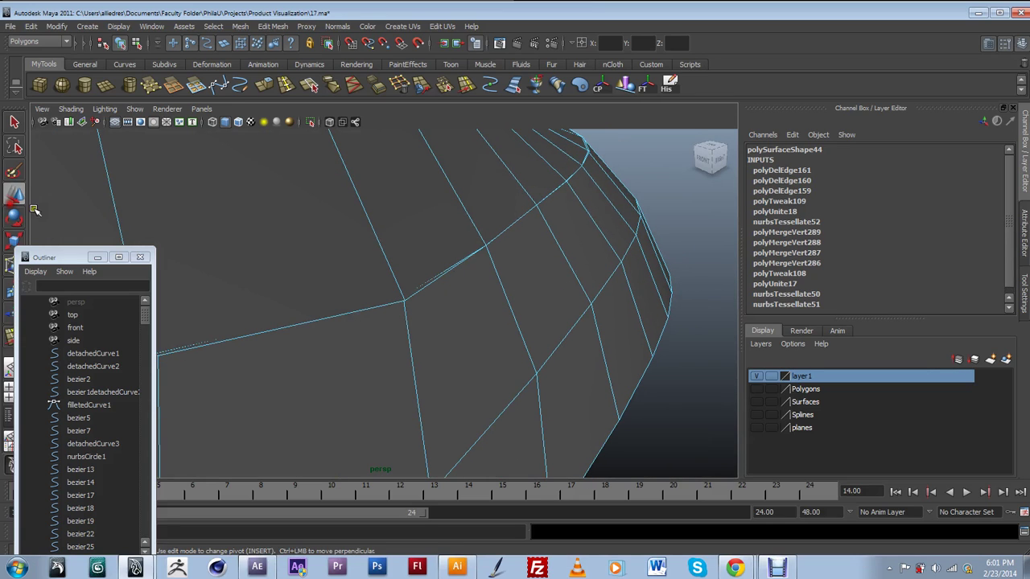
pyautogui.click(430, 279)
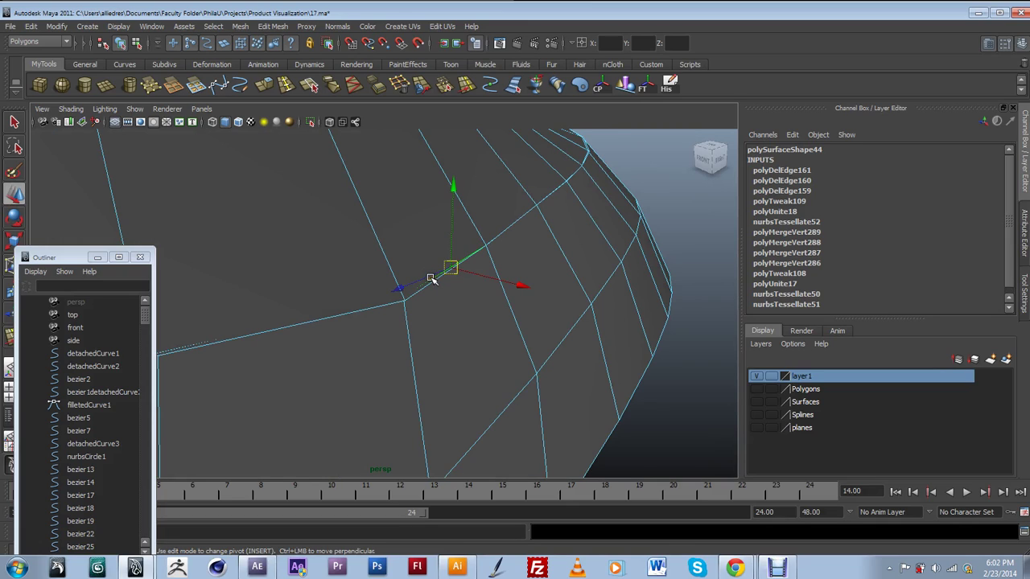
pyautogui.doubleClick(431, 278)
pyautogui.press('f')
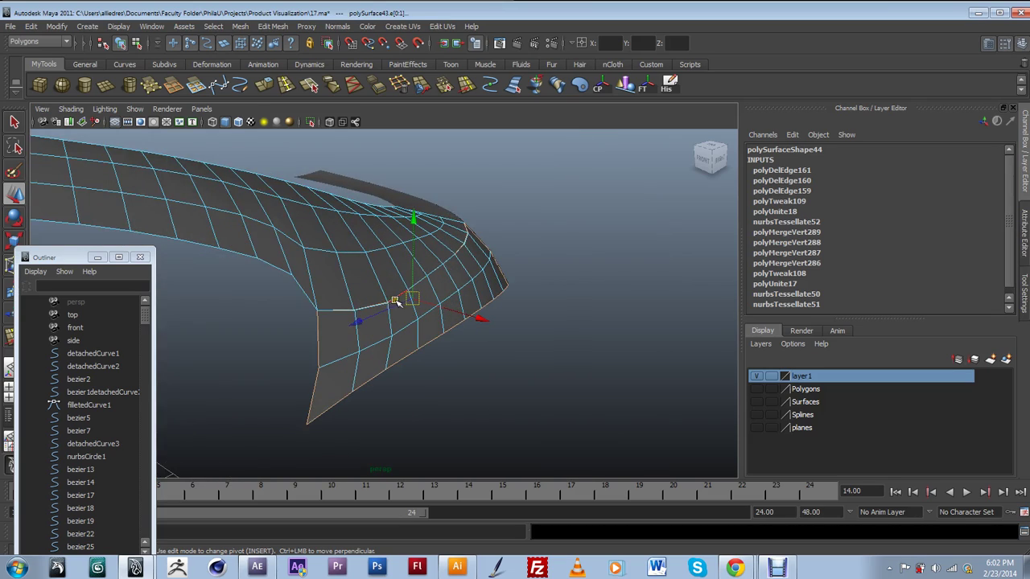
# Deselect the strip's outer border edges and move the remaining seam edges slightly down to open a gap below the upper mesh.
pyautogui.keyDown('alt'); pyautogui.moveTo(351, 313); pyautogui.dragTo(306, 319); pyautogui.keyUp('alt')
pyautogui.keyDown('alt'); pyautogui.moveTo(482, 295); pyautogui.dragTo(375, 316); pyautogui.keyUp('alt')
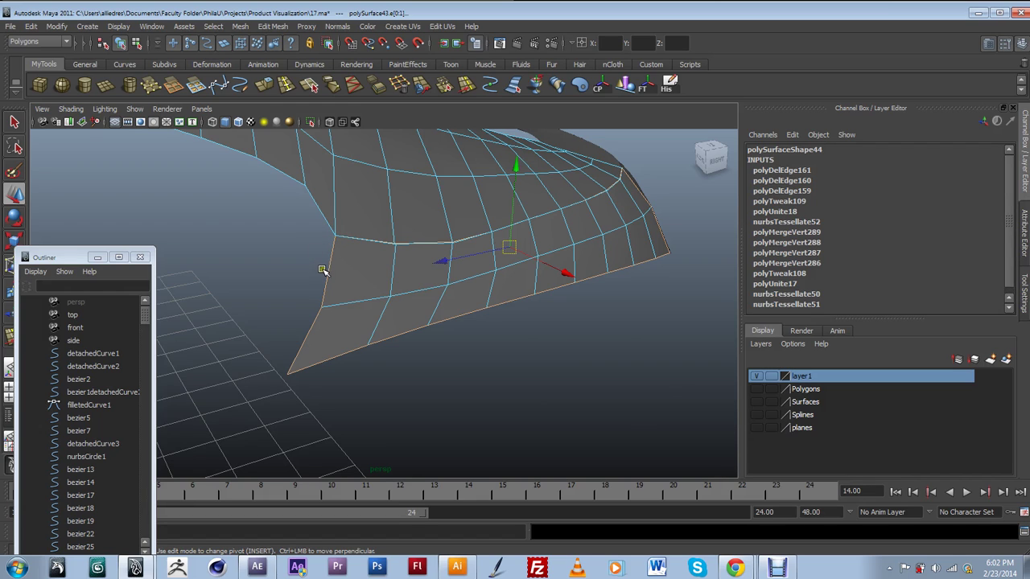
pyautogui.keyDown('shift'); pyautogui.click(338, 342); pyautogui.keyUp('shift')
pyautogui.keyDown('shift'); pyautogui.click(445, 325); pyautogui.keyUp('shift')
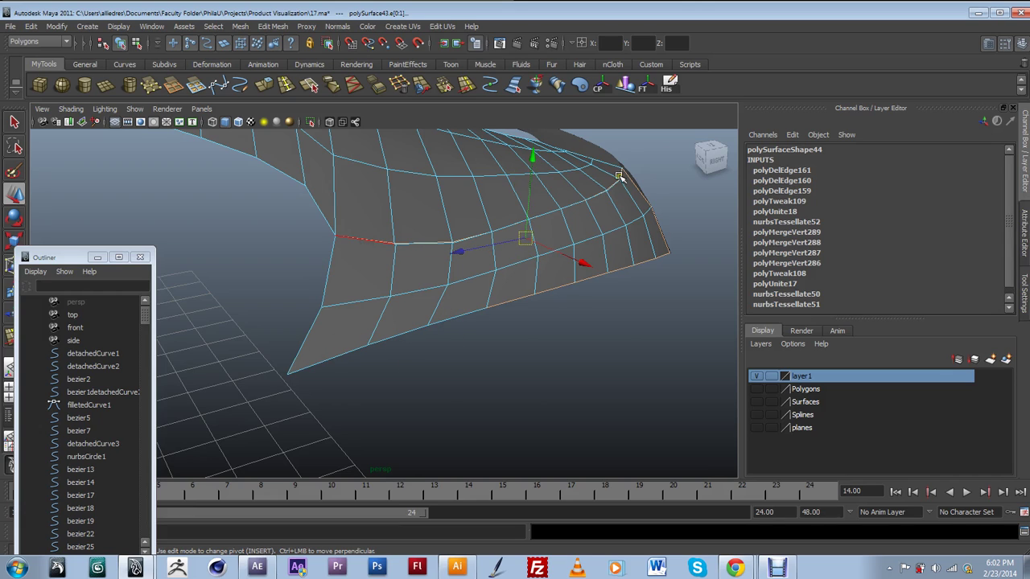
pyautogui.keyDown('alt'); pyautogui.moveTo(485, 274); pyautogui.dragTo(391, 308); pyautogui.keyUp('alt')
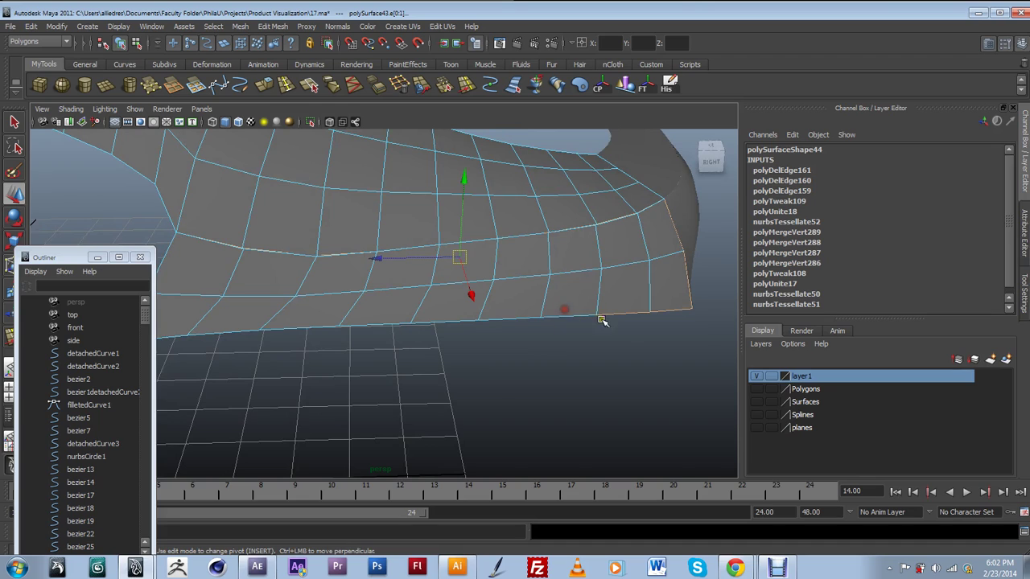
pyautogui.click(682, 269)
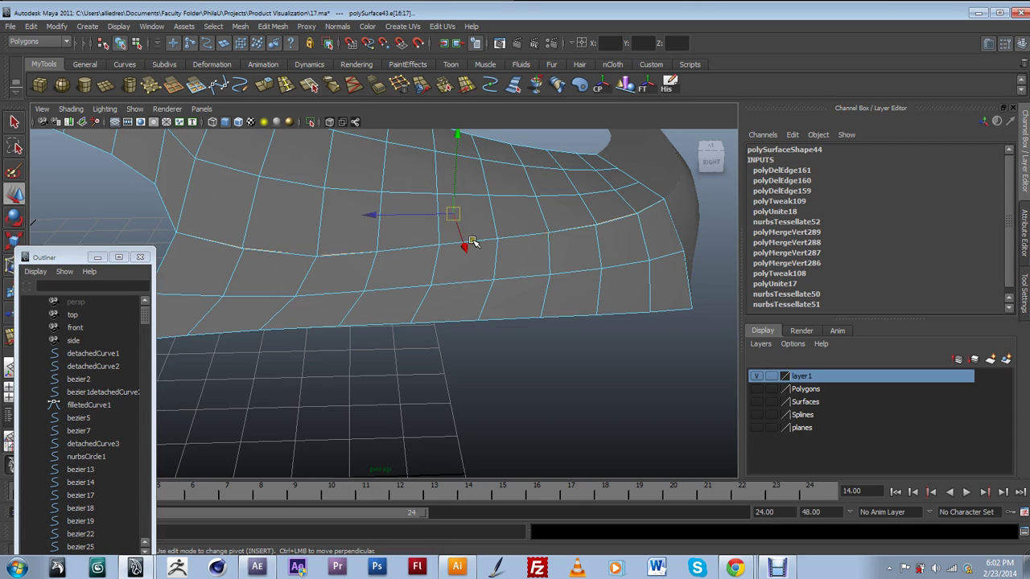
pyautogui.keyDown('alt'); pyautogui.moveTo(481, 250); pyautogui.dragTo(479, 214); pyautogui.keyUp('alt')
pyautogui.moveTo(459, 173); pyautogui.dragTo(305, 310)
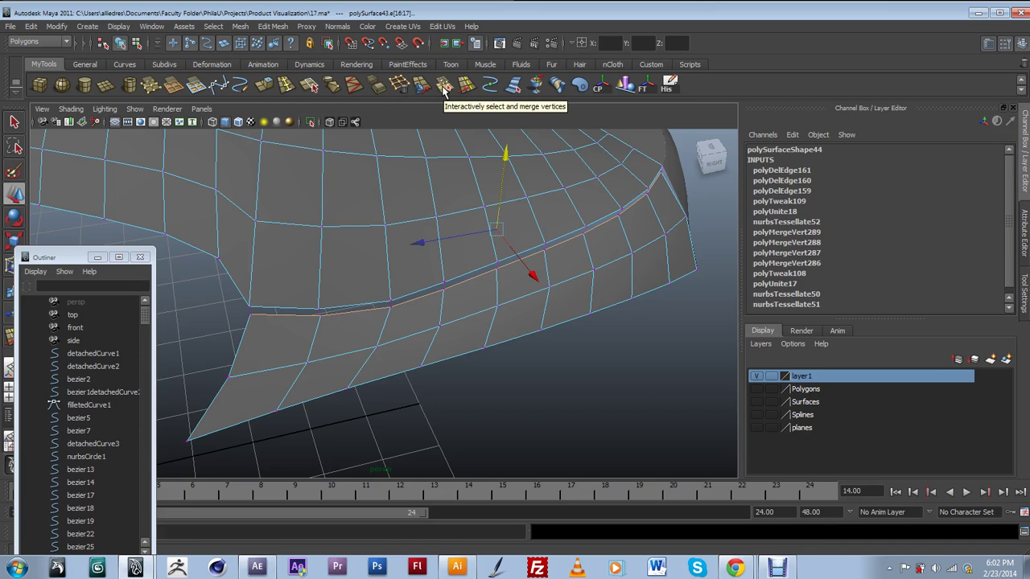
# Merge the lower strip's seam vertices nearest the wheel arch onto the matching upper mesh vertices with the Merge Vertex Tool.
pyautogui.click(445, 87)
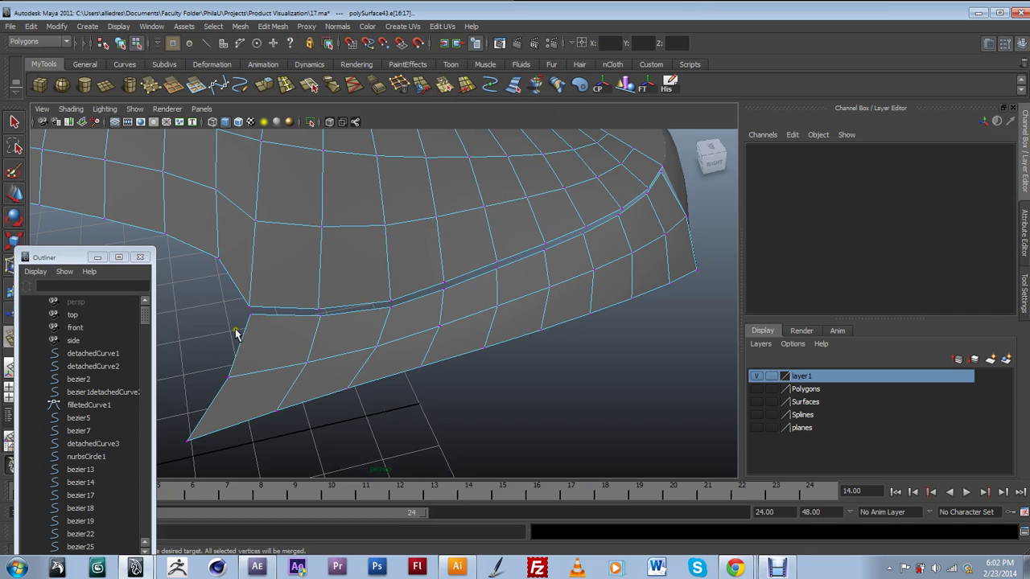
pyautogui.moveTo(255, 316); pyautogui.dragTo(316, 310)
pyautogui.click(392, 307)
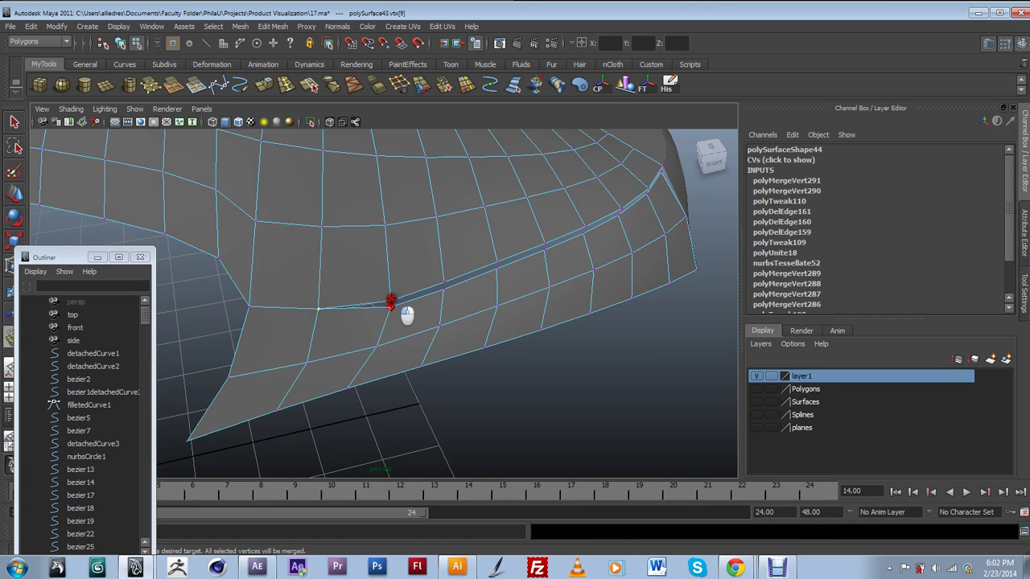
# Merge the strip's remaining seam vertices along mid-length toward the rear corner onto their counterparts on the upper mesh.
pyautogui.keyDown('alt'); pyautogui.moveTo(320, 283); pyautogui.dragTo(368, 301); pyautogui.keyUp('alt')
pyautogui.moveTo(297, 247); pyautogui.dragTo(343, 264)
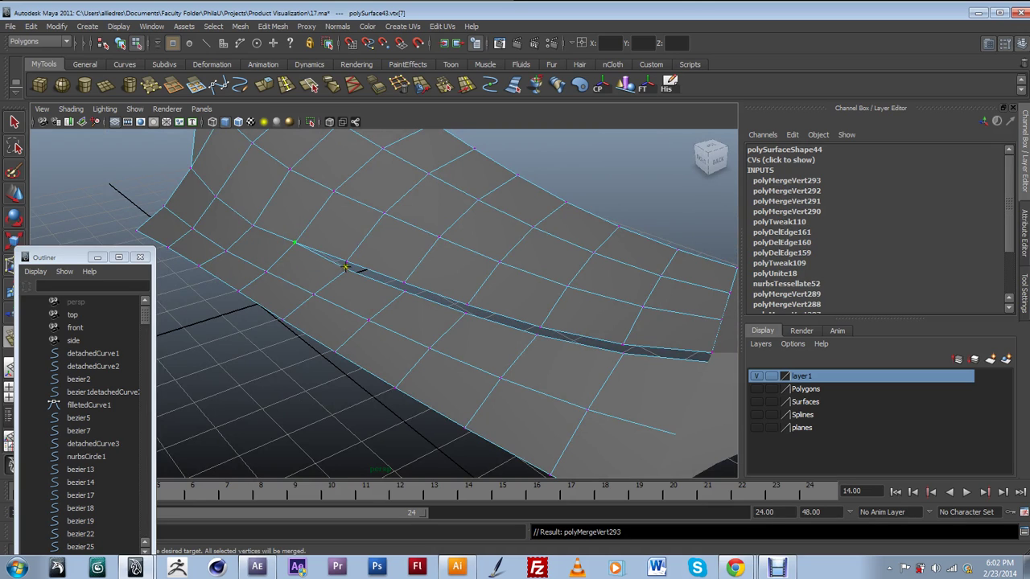
pyautogui.click(346, 258)
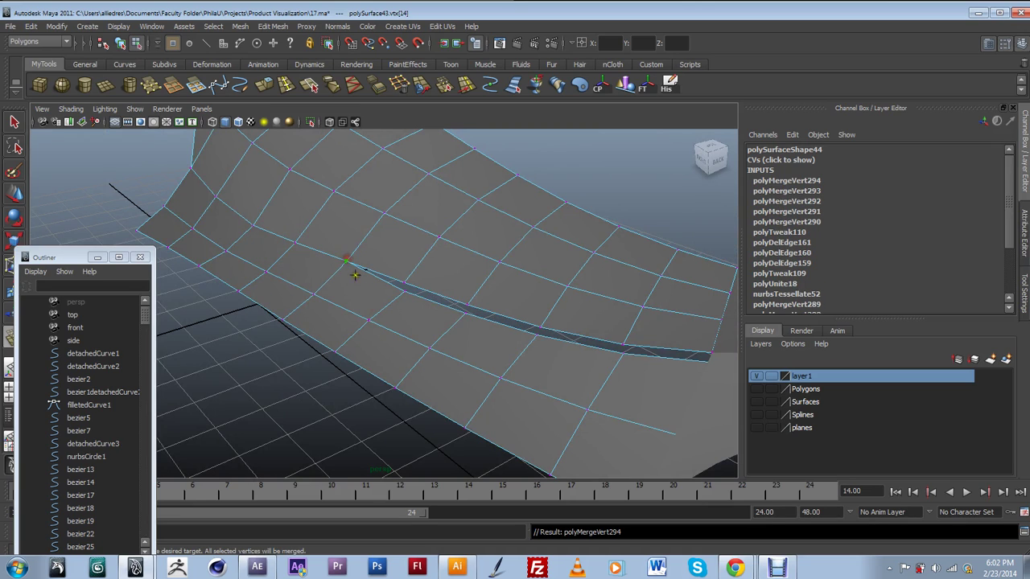
pyautogui.click(400, 286)
pyautogui.click(466, 304)
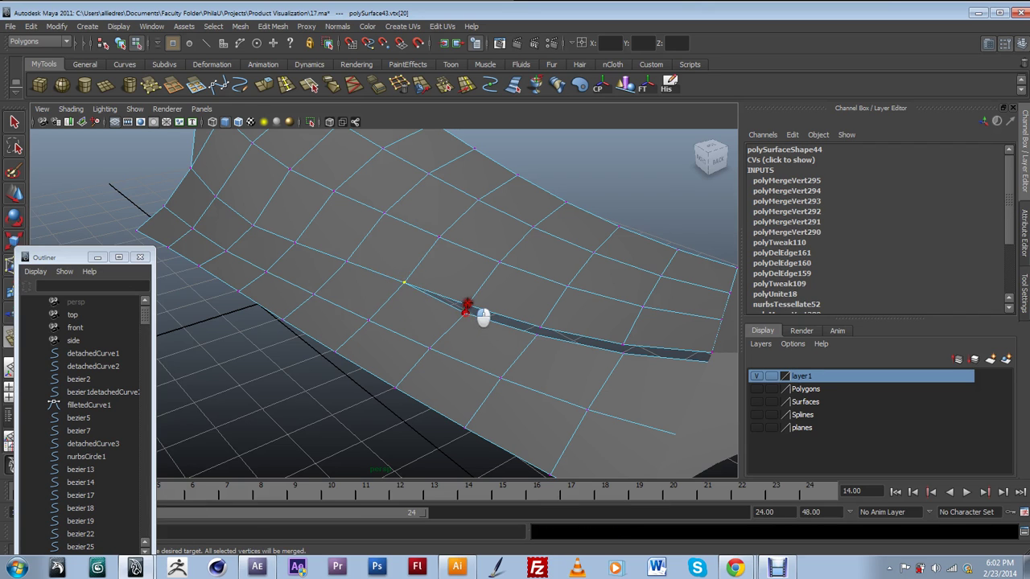
pyautogui.moveTo(406, 317)
pyautogui.keyDown('alt'); pyautogui.mouseDown()
pyautogui.moveTo(372, 314)
pyautogui.moveTo(397, 332)
pyautogui.mouseUp(); pyautogui.keyUp('alt')
pyautogui.moveTo(303, 310); pyautogui.dragTo(311, 299)
pyautogui.moveTo(380, 320)
pyautogui.mouseDown()
pyautogui.moveTo(389, 323)
pyautogui.moveTo(383, 316)
pyautogui.mouseUp()
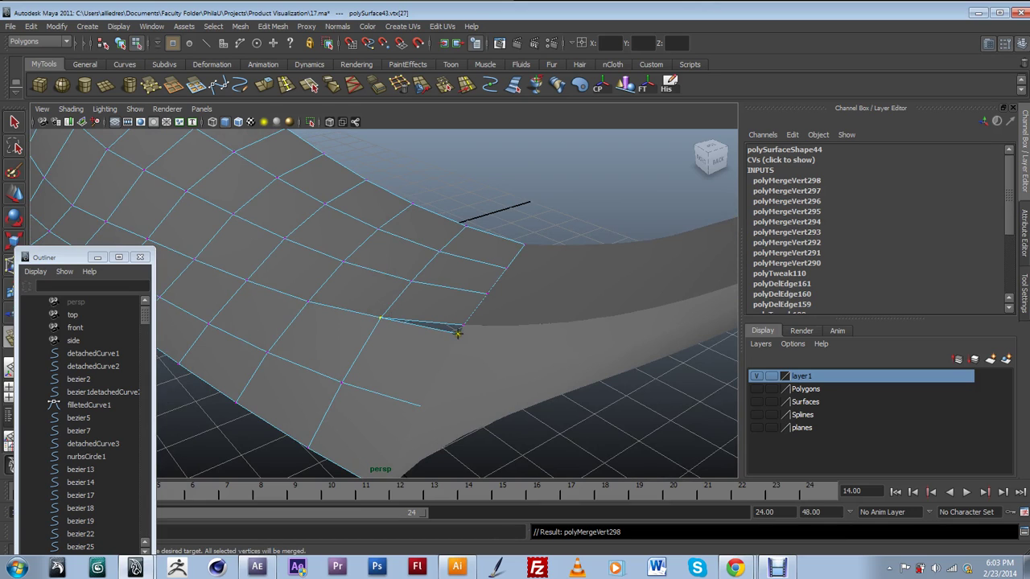
# Merge the last seam vertex at the rear corner onto the upper mesh's corner vertex in wireframe display, then restore shaded display.
pyautogui.press('4')
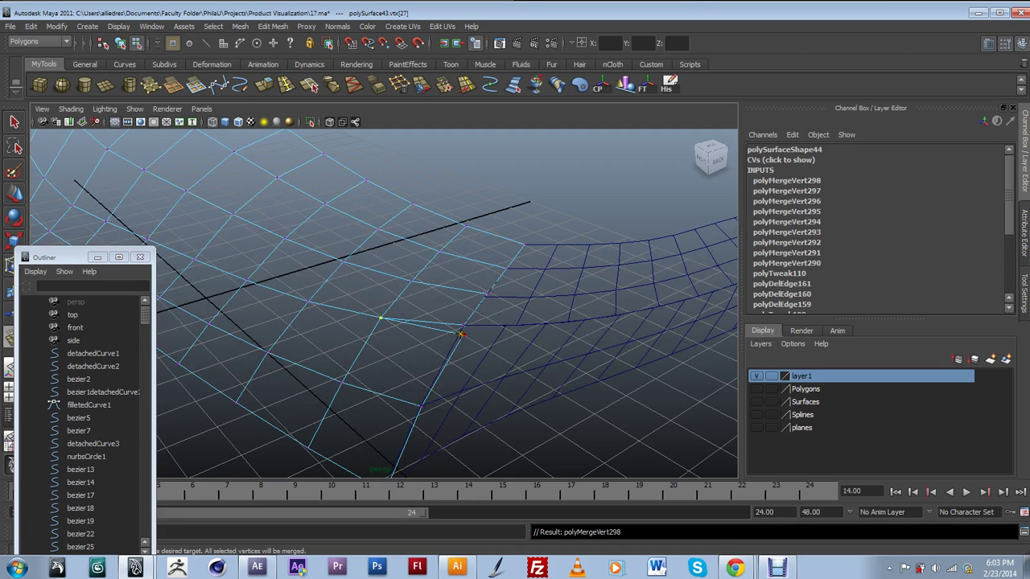
pyautogui.moveTo(470, 338); pyautogui.dragTo(463, 326)
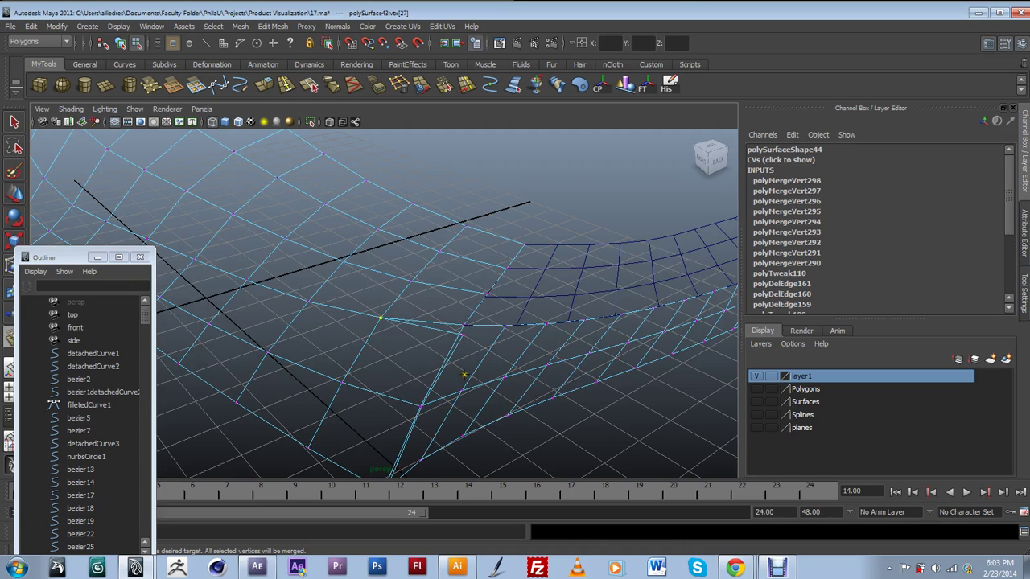
pyautogui.hotkey('ctrl', 'z')
pyautogui.moveTo(466, 345); pyautogui.dragTo(474, 349)
pyautogui.scroll(-2, 463, 370)
pyautogui.press('5')
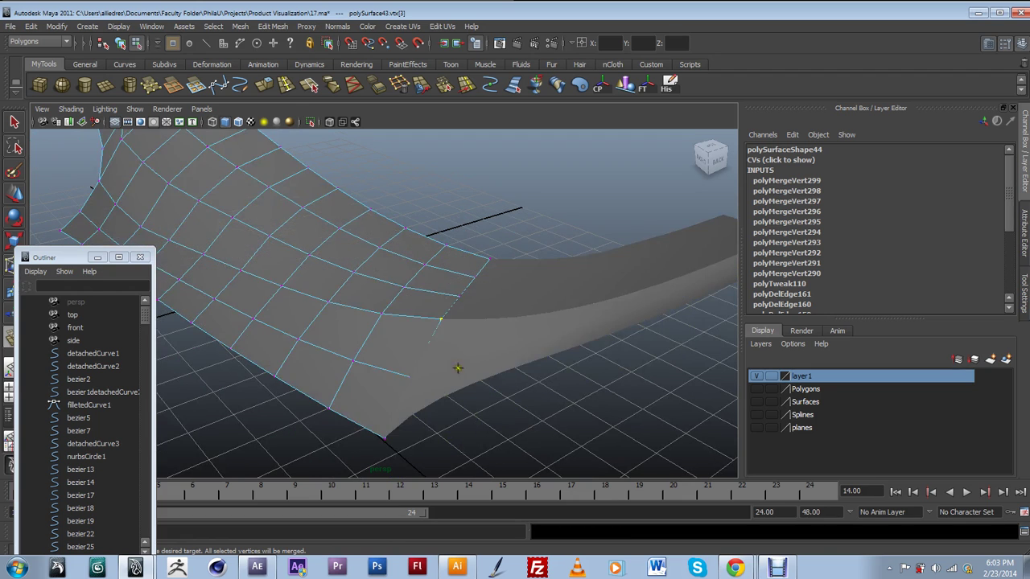
# Leave vertex merging for the Move Tool, return to object mode and select the joined side mesh.
pyautogui.scroll(-1, 455, 370)
pyautogui.keyDown('alt'); pyautogui.moveTo(383, 344); pyautogui.dragTo(265, 271); pyautogui.keyUp('alt')
pyautogui.click(10, 200)
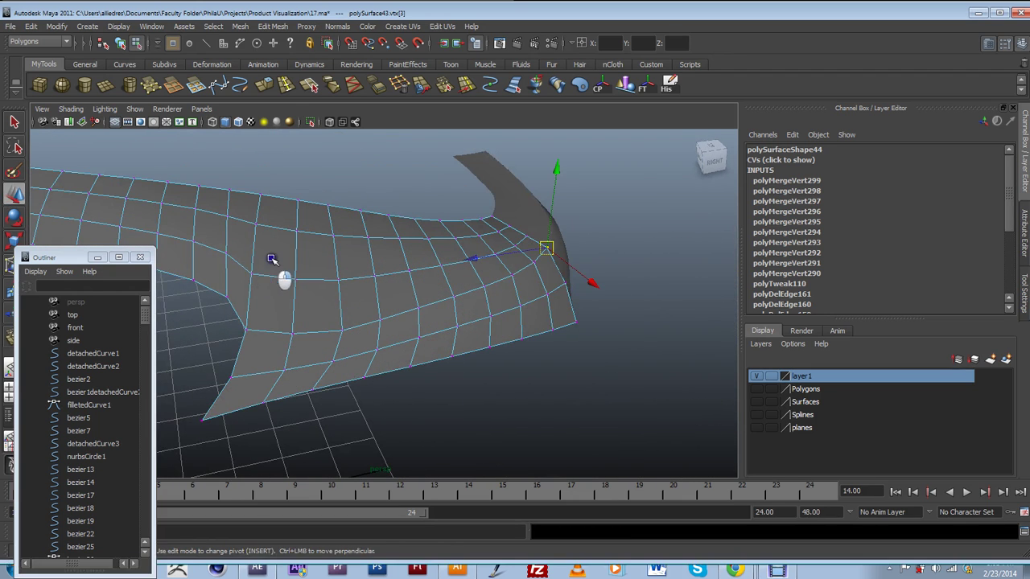
pyautogui.moveTo(273, 259); pyautogui.dragTo(350, 183, button='right')
pyautogui.click(353, 179)
pyautogui.click(387, 289)
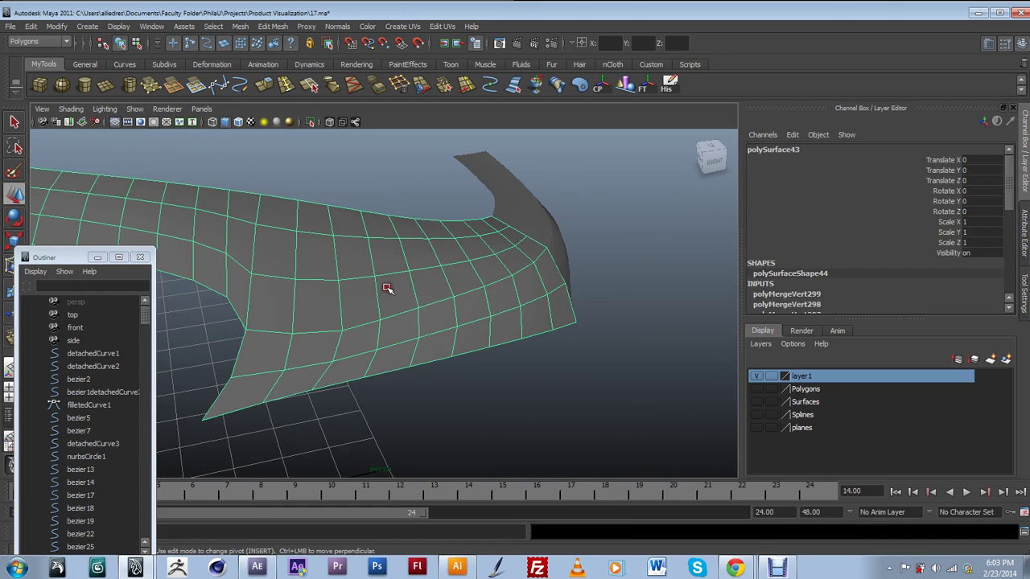
# Display the joined side mesh in smooth preview and inspect its surface and edge flow around the rear corner and wheel arch.
pyautogui.keyDown('alt'); pyautogui.moveTo(478, 278); pyautogui.dragTo(444, 365); pyautogui.keyUp('alt')
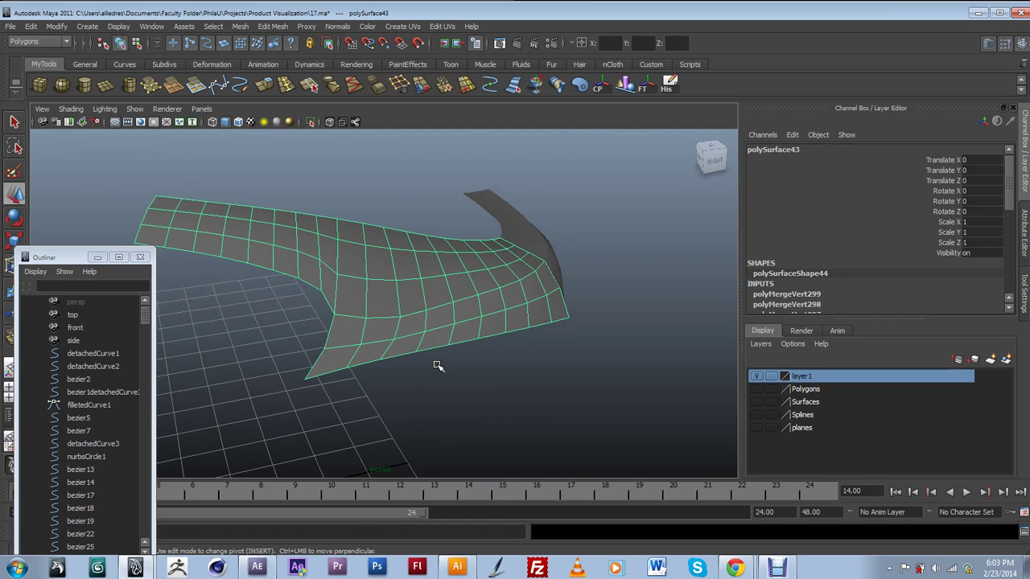
pyautogui.press('3')
pyautogui.click(508, 355)
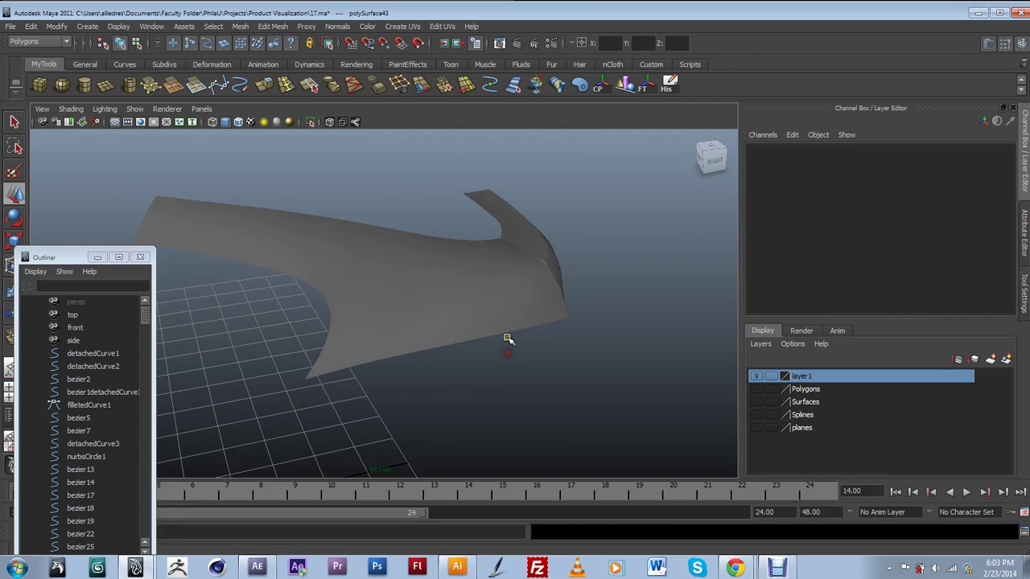
pyautogui.keyDown('alt'); pyautogui.moveTo(505, 330); pyautogui.dragTo(477, 345); pyautogui.keyUp('alt')
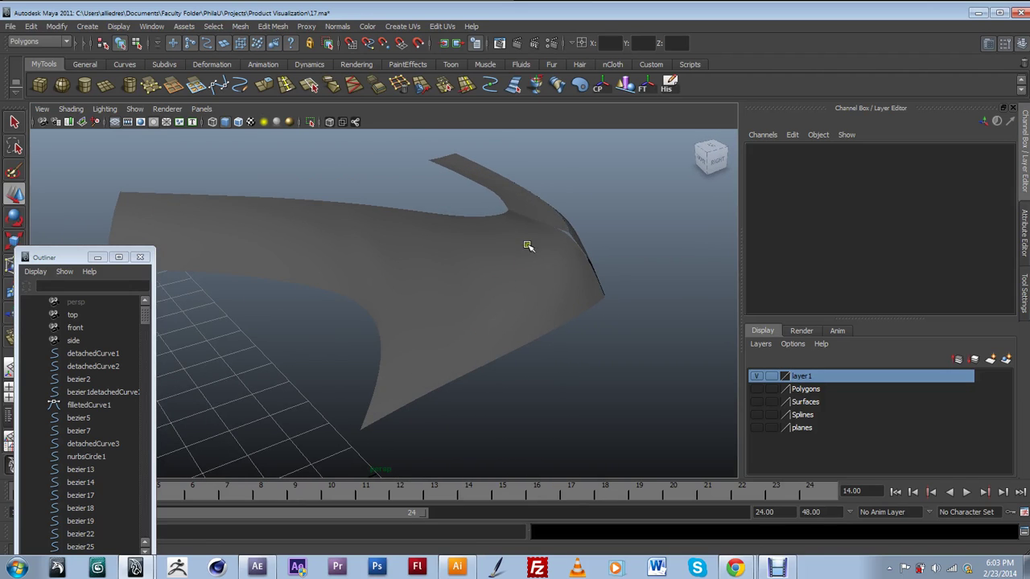
pyautogui.keyDown('alt'); pyautogui.moveTo(547, 271); pyautogui.dragTo(455, 361); pyautogui.keyUp('alt')
pyautogui.click(419, 312)
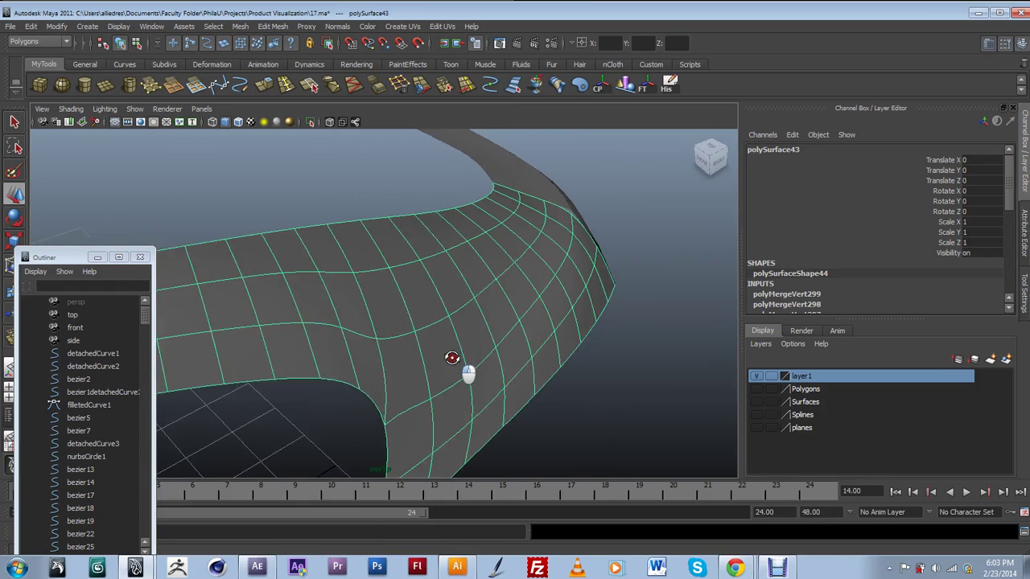
# Compare the mesh edges of the large body surface with the adjoining top and side strips along their shared seams.
pyautogui.keyDown('alt'); pyautogui.moveTo(455, 361); pyautogui.dragTo(446, 352, button='middle'); pyautogui.keyUp('alt')
pyautogui.keyDown('alt'); pyautogui.moveTo(446, 352); pyautogui.dragTo(402, 347); pyautogui.keyUp('alt')
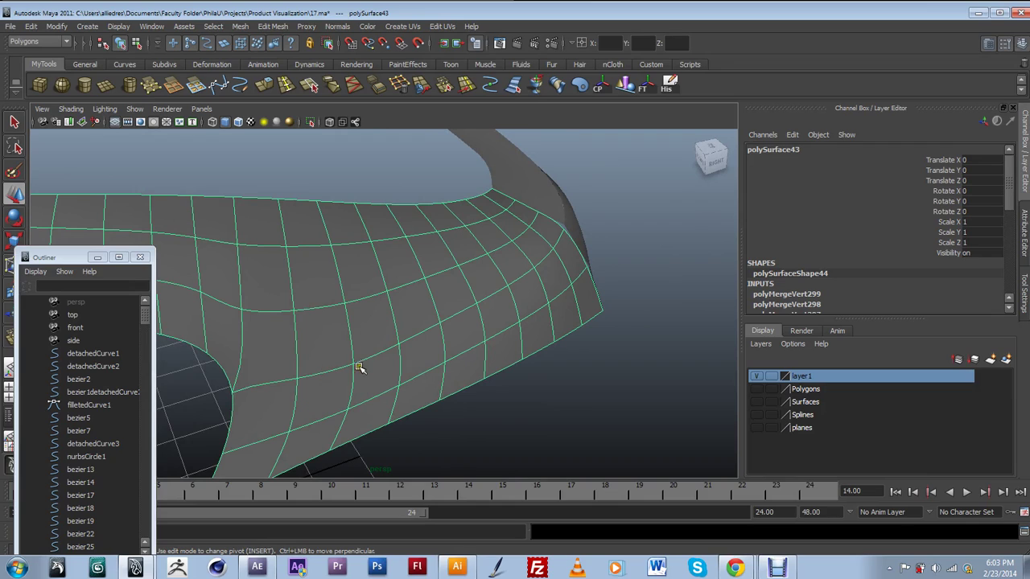
pyautogui.keyDown('alt'); pyautogui.moveTo(429, 352); pyautogui.dragTo(416, 317); pyautogui.keyUp('alt')
pyautogui.click(416, 313)
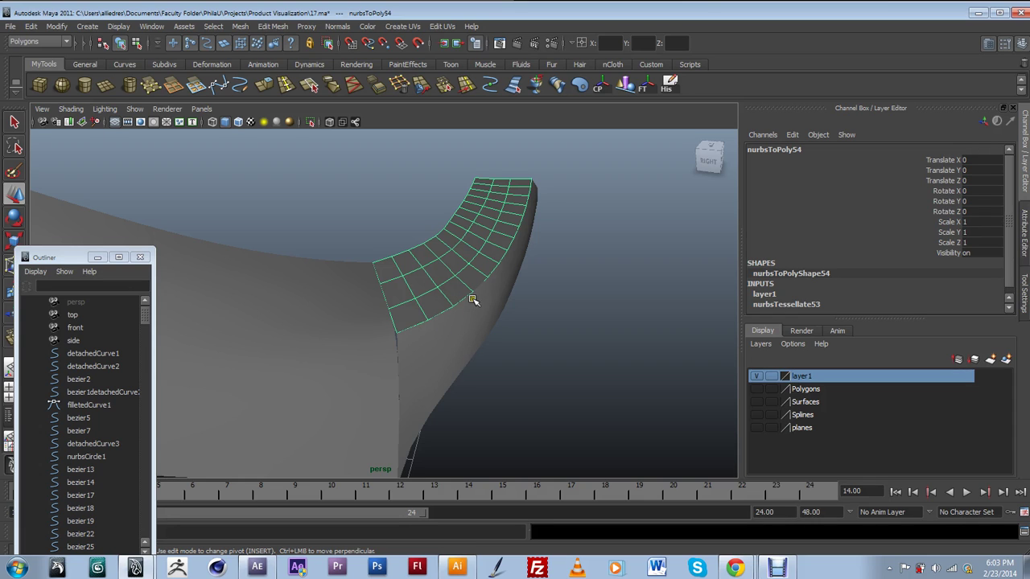
pyautogui.click(359, 336)
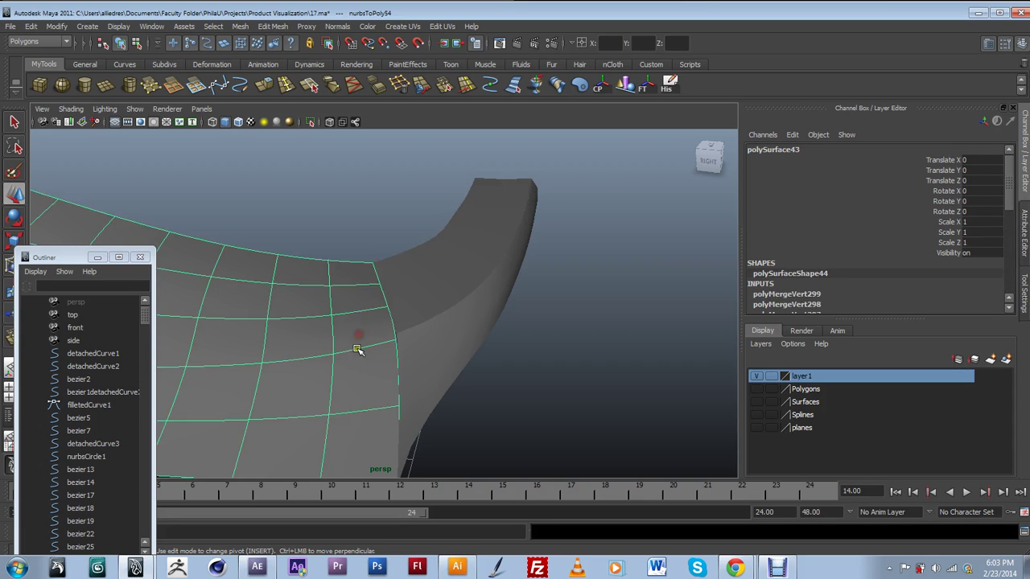
pyautogui.click(452, 272)
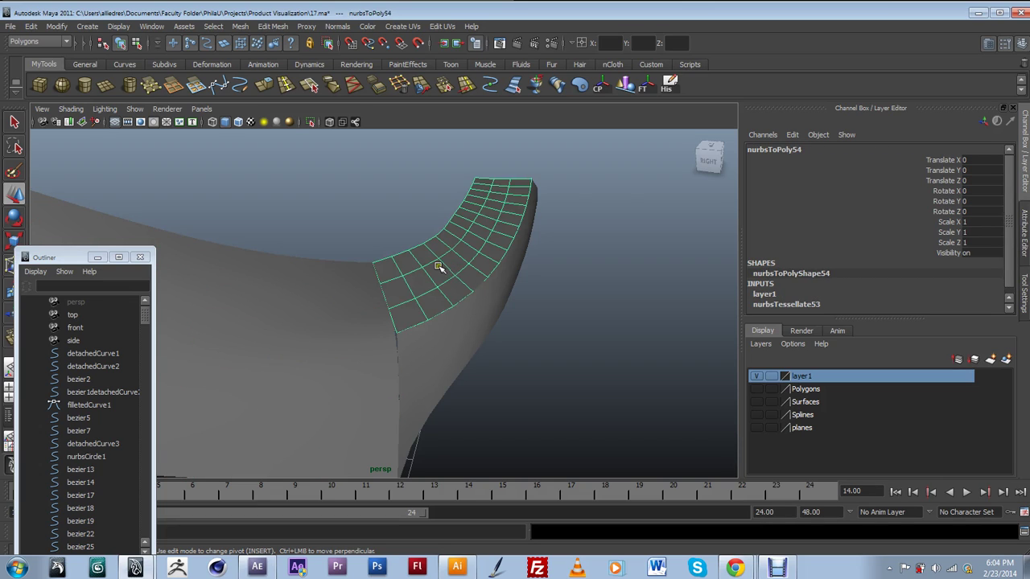
pyautogui.click(375, 298)
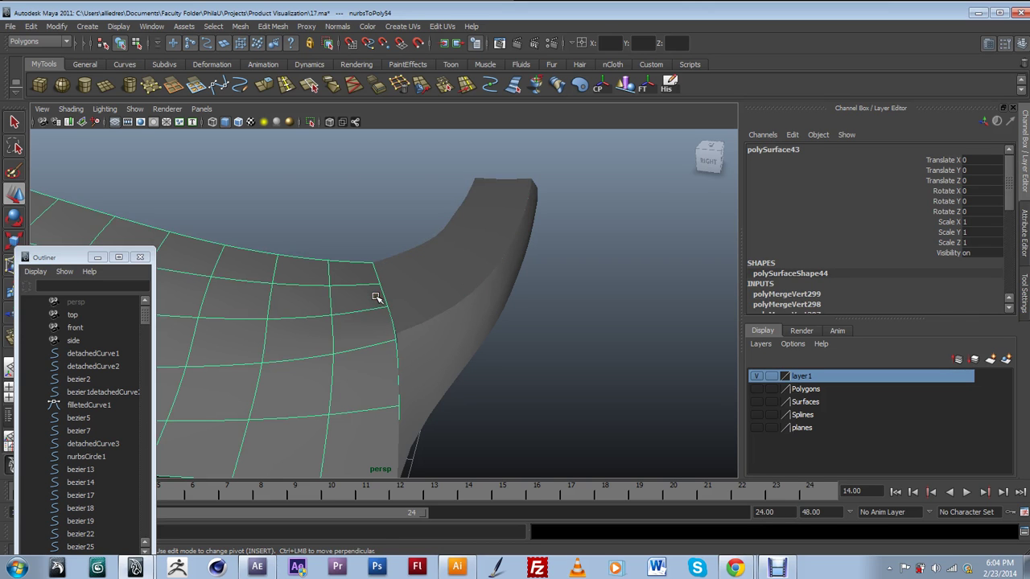
pyautogui.click(437, 292)
pyautogui.keyDown('alt'); pyautogui.moveTo(570, 349); pyautogui.dragTo(531, 296); pyautogui.keyUp('alt')
pyautogui.keyDown('alt'); pyautogui.moveTo(336, 293); pyautogui.dragTo(406, 288); pyautogui.keyUp('alt')
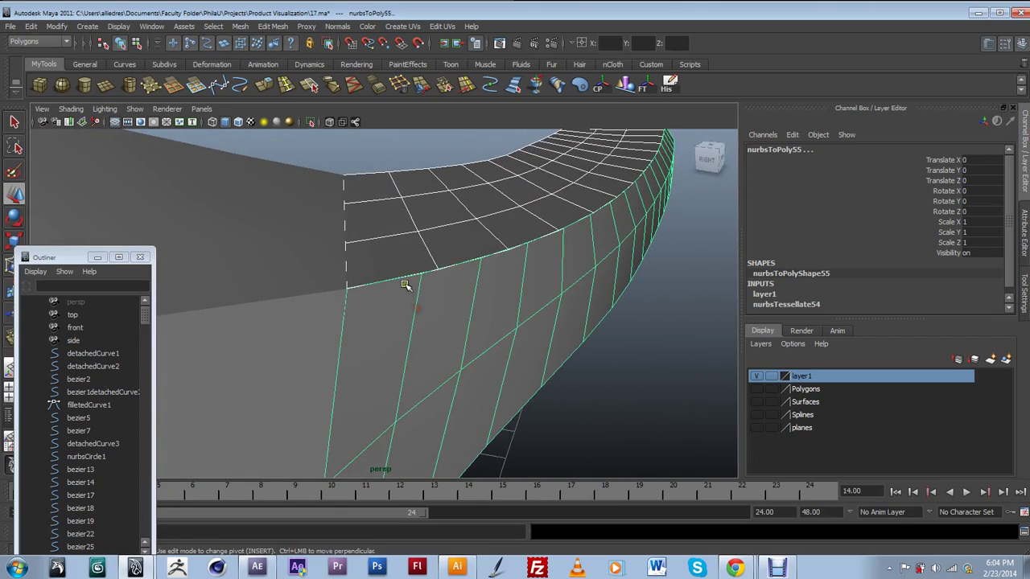
# Select the whole border edge loop of the narrow side strip.
pyautogui.click(411, 279)
pyautogui.moveTo(405, 278); pyautogui.dragTo(406, 248, button='right')
pyautogui.click(393, 277)
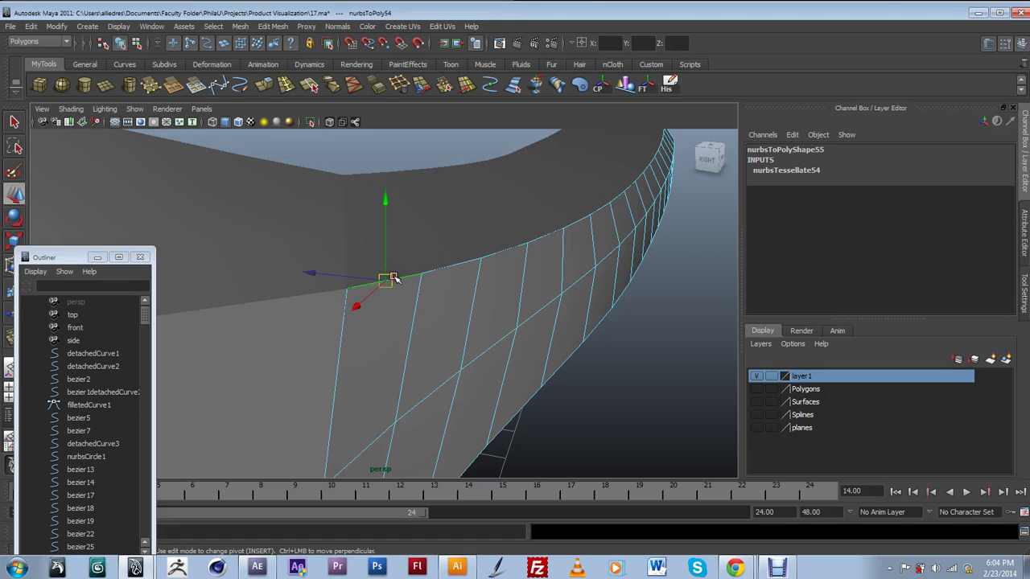
pyautogui.doubleClick(392, 277)
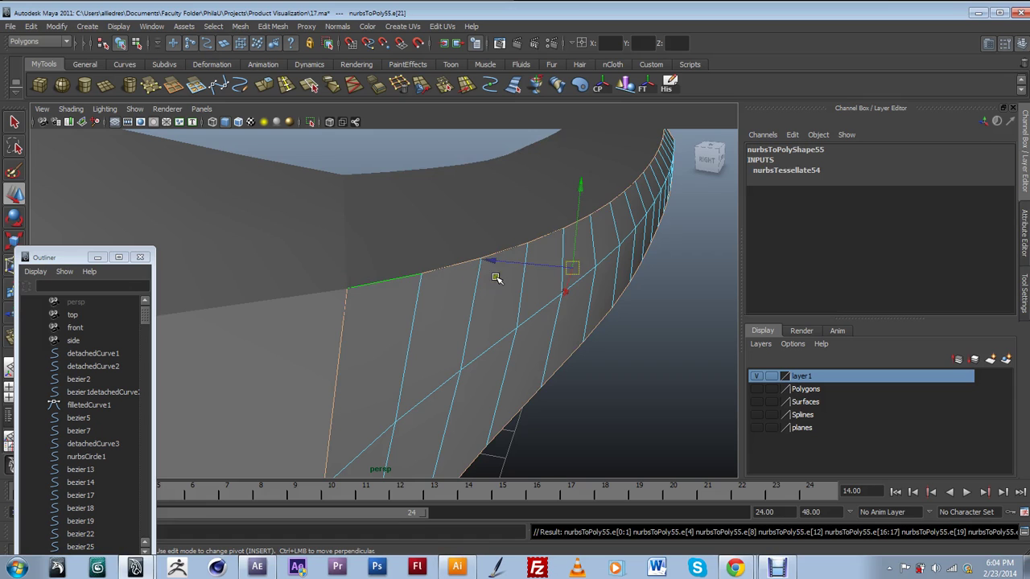
pyautogui.keyDown('alt'); pyautogui.moveTo(502, 288); pyautogui.dragTo(302, 324); pyautogui.keyUp('alt')
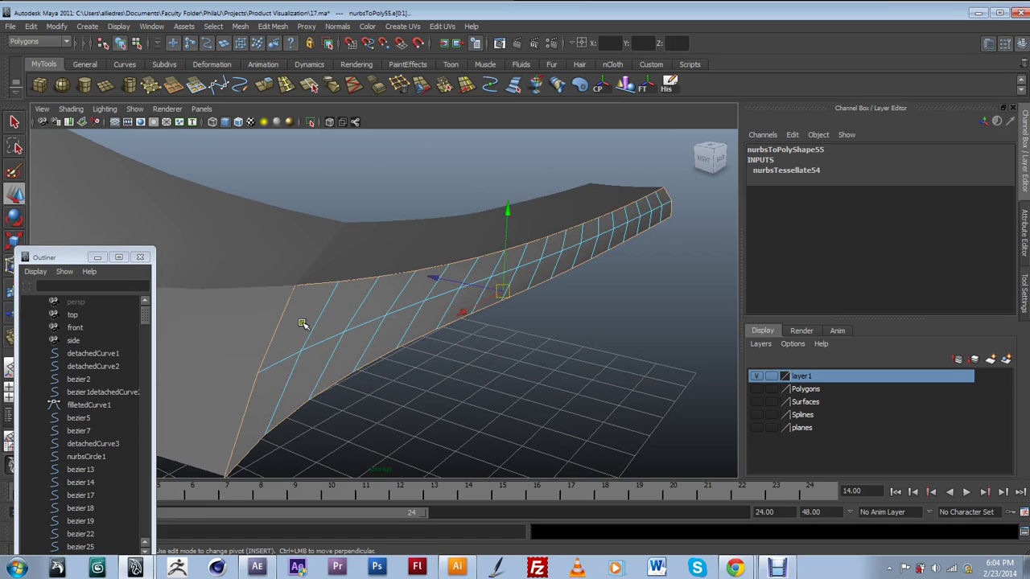
# Deselect the end and lower border edges of the side strip, keeping only its upper border edges selected.
pyautogui.keyDown('shift'); pyautogui.click(246, 427); pyautogui.keyUp('shift')
pyautogui.keyDown('shift'); pyautogui.click(282, 413); pyautogui.keyUp('shift')
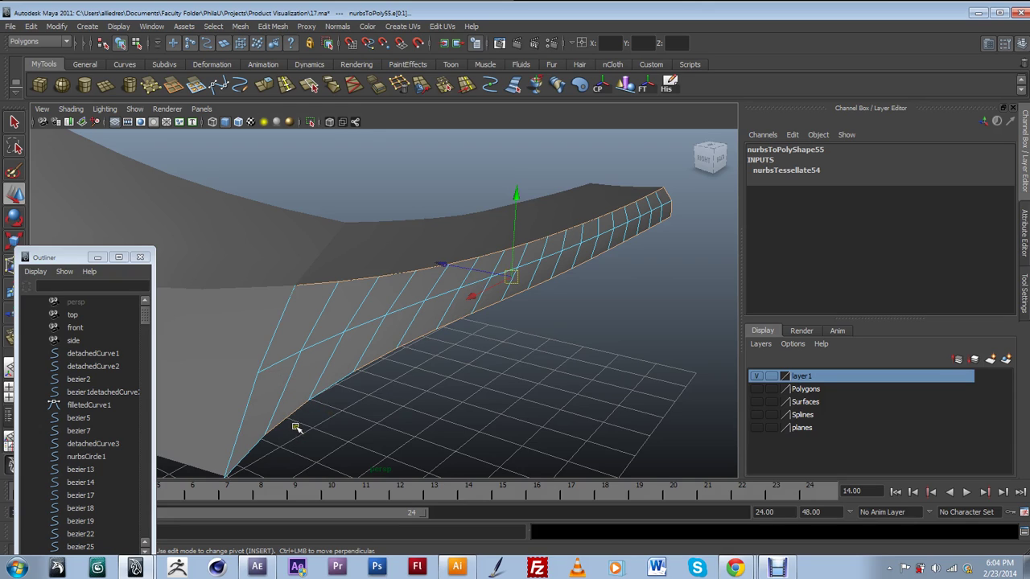
pyautogui.keyDown('shift'); pyautogui.click(386, 367); pyautogui.keyUp('shift')
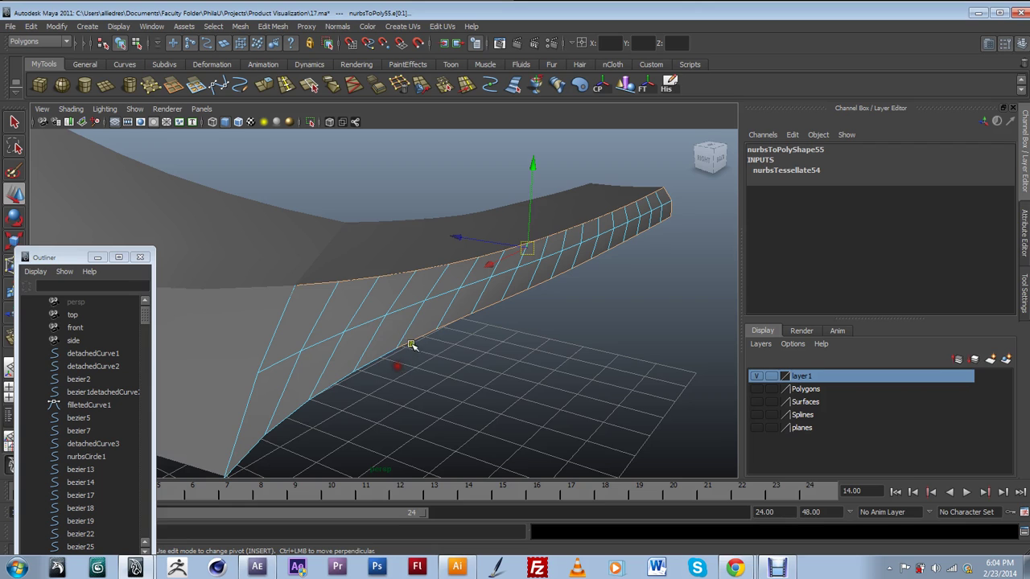
pyautogui.keyDown('shift'); pyautogui.click(461, 323); pyautogui.keyUp('shift')
pyautogui.keyDown('alt'); pyautogui.moveTo(463, 325); pyautogui.dragTo(457, 389); pyautogui.keyUp('alt')
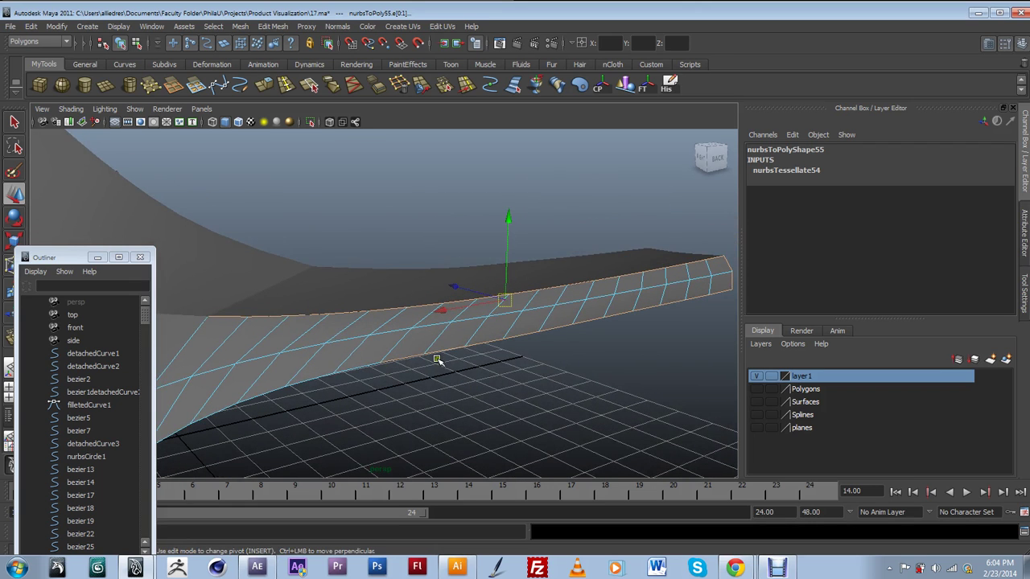
pyautogui.keyDown('shift'); pyautogui.click(498, 354); pyautogui.keyUp('shift')
pyautogui.keyDown('ctrl'); pyautogui.moveTo(516, 349); pyautogui.dragTo(519, 321); pyautogui.keyUp('ctrl')
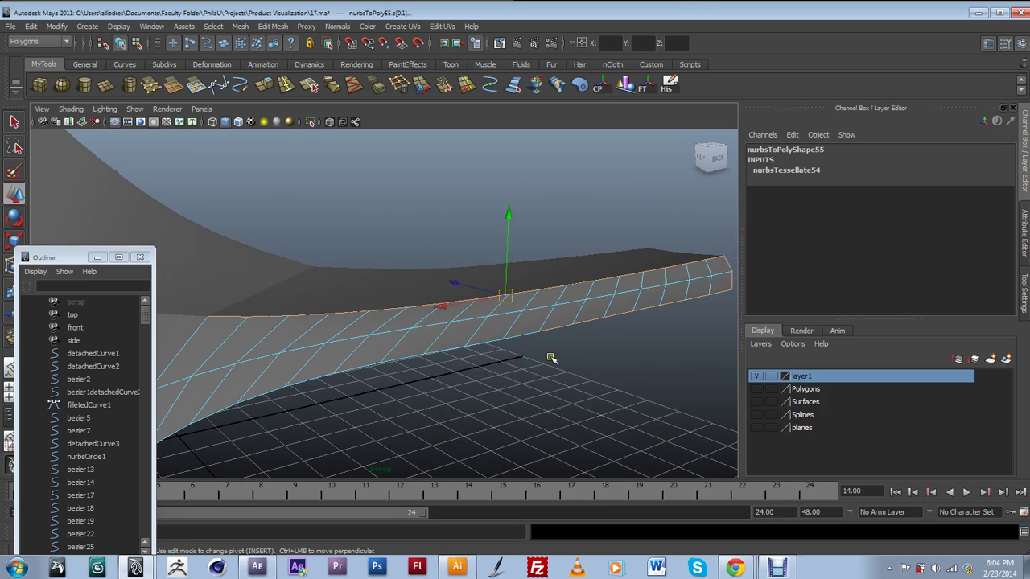
pyautogui.keyDown('alt'); pyautogui.moveTo(501, 378); pyautogui.dragTo(555, 322); pyautogui.keyUp('alt')
pyautogui.click(524, 366)
pyautogui.click(589, 349)
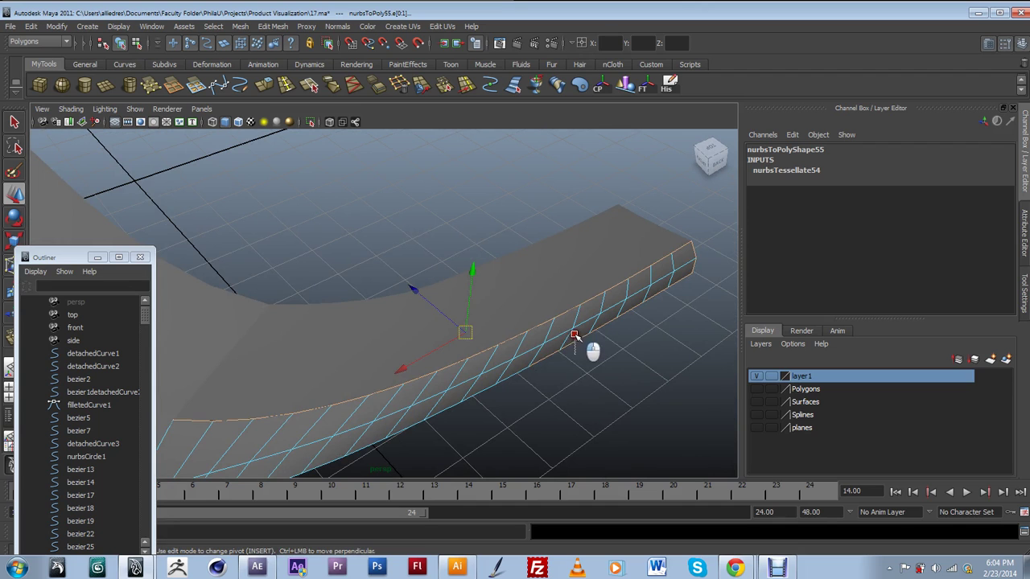
pyautogui.keyDown('alt'); pyautogui.moveTo(601, 341); pyautogui.dragTo(609, 343); pyautogui.keyUp('alt')
pyautogui.keyDown('shift'); pyautogui.click(606, 337); pyautogui.keyUp('shift')
pyautogui.click(670, 331)
pyautogui.click(741, 303)
# Move the side strip's upper border edges slightly downward to open a narrow gap below the top strip.
pyautogui.keyDown('alt'); pyautogui.moveTo(480, 370); pyautogui.dragTo(436, 371); pyautogui.keyUp('alt')
pyautogui.moveTo(449, 259)
pyautogui.mouseDown()
pyautogui.moveTo(459, 281)
pyautogui.moveTo(452, 263)
pyautogui.mouseUp()
pyautogui.keyDown('alt'); pyautogui.moveTo(563, 347); pyautogui.dragTo(521, 359); pyautogui.keyUp('alt')
# Examine how the cross edges of the top strip and side strip line up along the gap, with both strips selected.
pyautogui.click(540, 293)
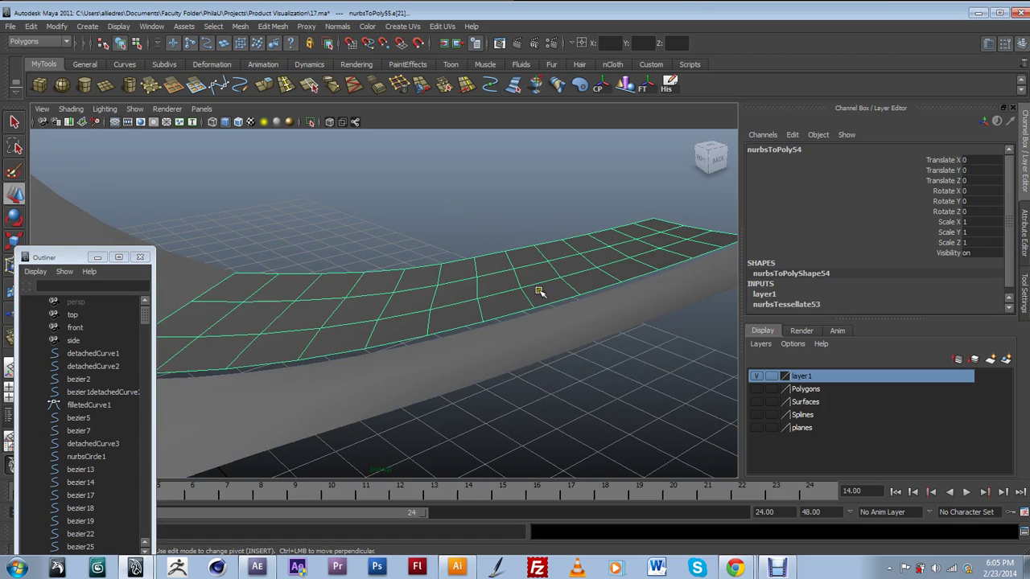
pyautogui.press('[')
pyautogui.keyDown('alt'); pyautogui.moveTo(528, 292); pyautogui.dragTo(510, 281); pyautogui.keyUp('alt')
pyautogui.keyDown('shift'); pyautogui.click(510, 234); pyautogui.keyUp('shift')
pyautogui.keyDown('alt'); pyautogui.moveTo(605, 283); pyautogui.dragTo(230, 338); pyautogui.keyUp('alt')
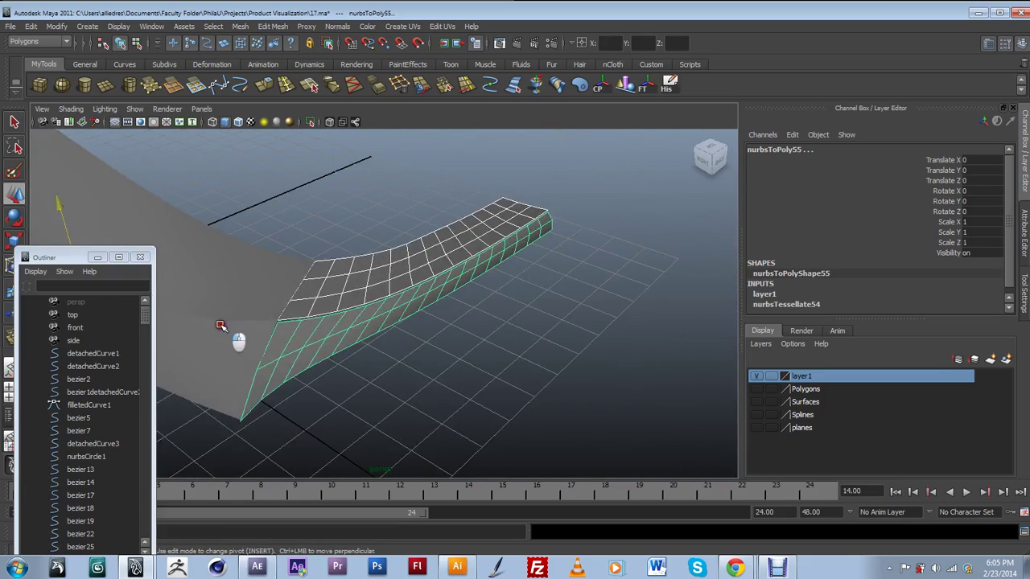
pyautogui.click(225, 326)
pyautogui.click(450, 290)
pyautogui.keyDown('shift'); pyautogui.click(537, 211); pyautogui.keyUp('shift')
pyautogui.keyDown('alt'); pyautogui.moveTo(492, 304); pyautogui.dragTo(510, 298); pyautogui.keyUp('alt')
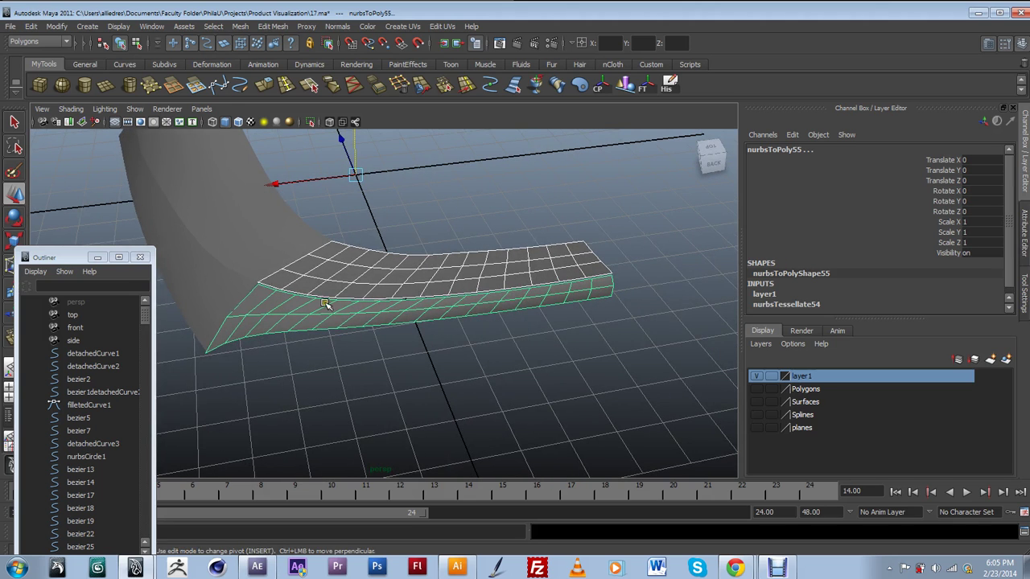
pyautogui.keyDown('alt'); pyautogui.moveTo(586, 299); pyautogui.dragTo(558, 297); pyautogui.keyUp('alt')
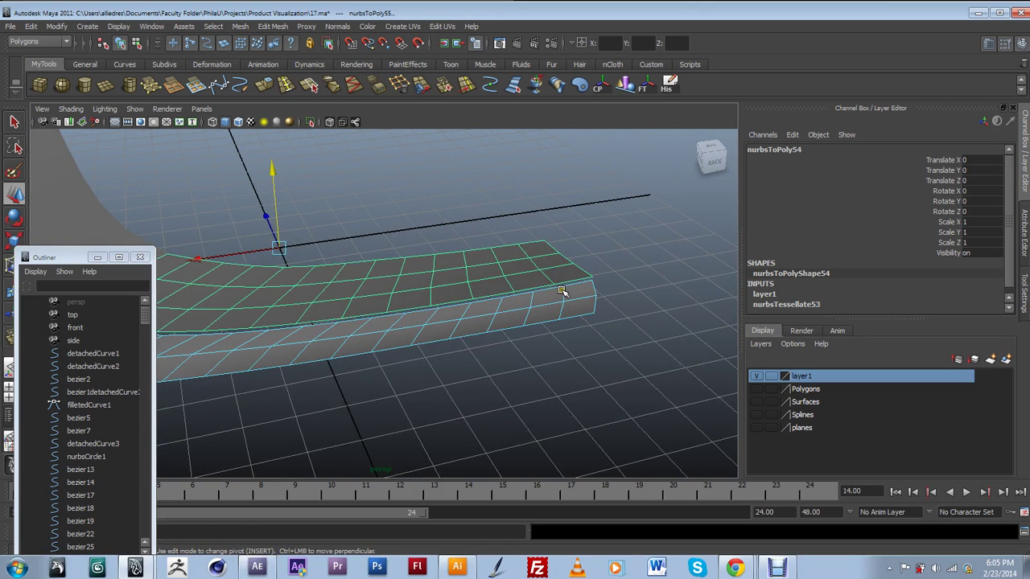
# Return the side strip from edge to object selection and select it together with the top strip.
pyautogui.click(567, 294)
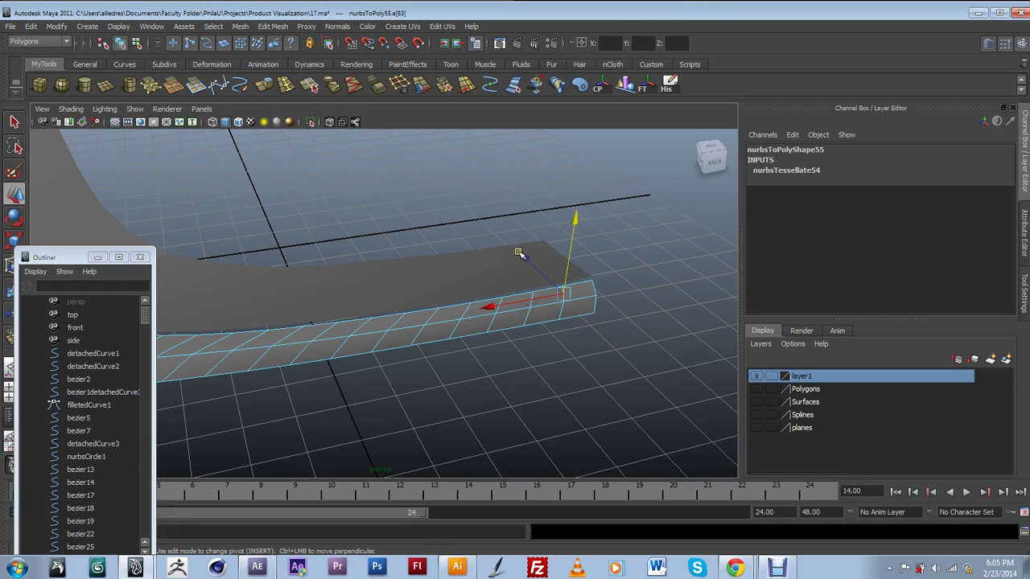
pyautogui.moveTo(552, 303); pyautogui.dragTo(591, 287, button='right')
pyautogui.click(587, 332)
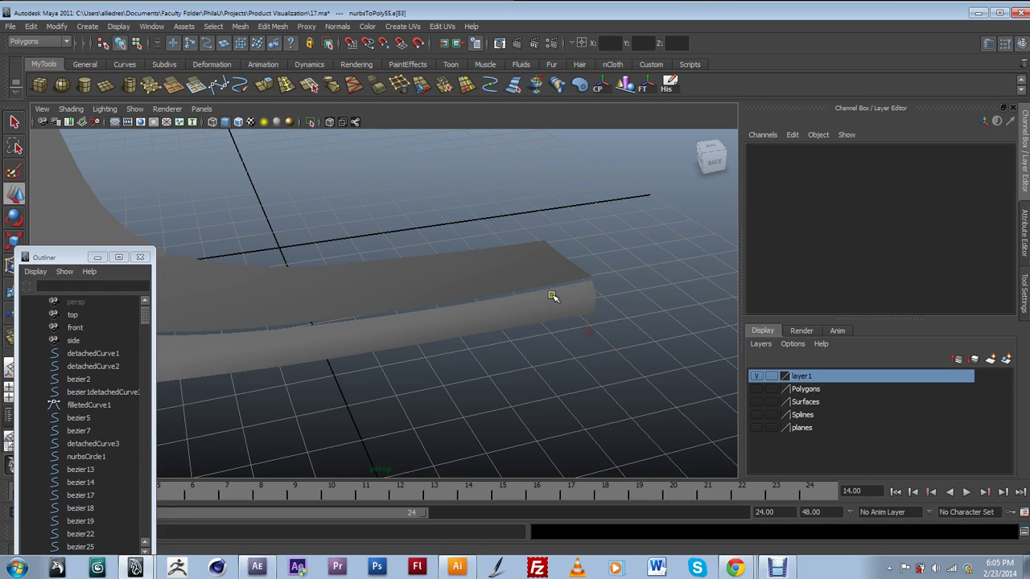
pyautogui.click(497, 274)
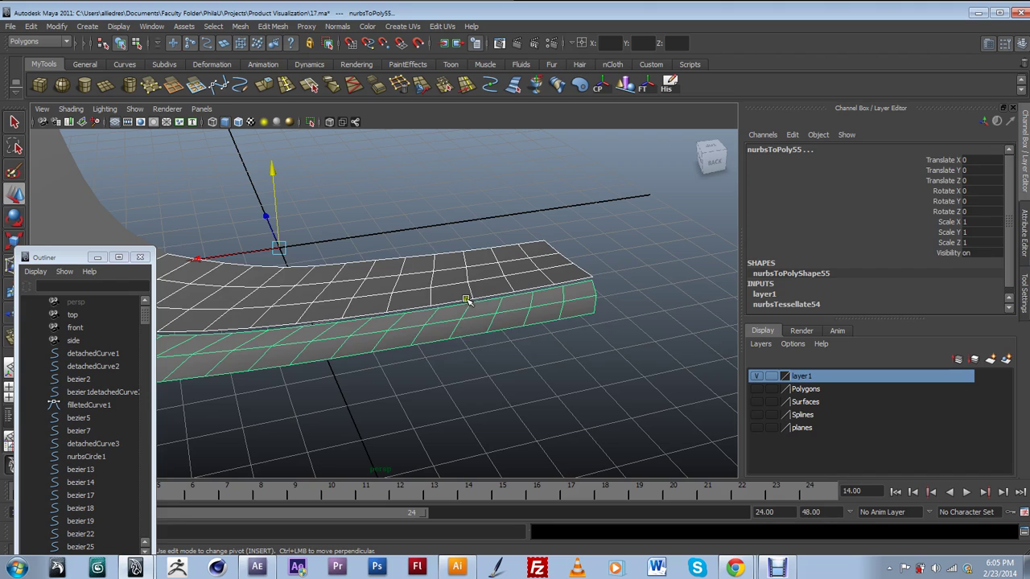
# Turn the Wireframe on Shaded display on and back off with nothing selected.
pyautogui.click(469, 352)
pyautogui.click(71, 109)
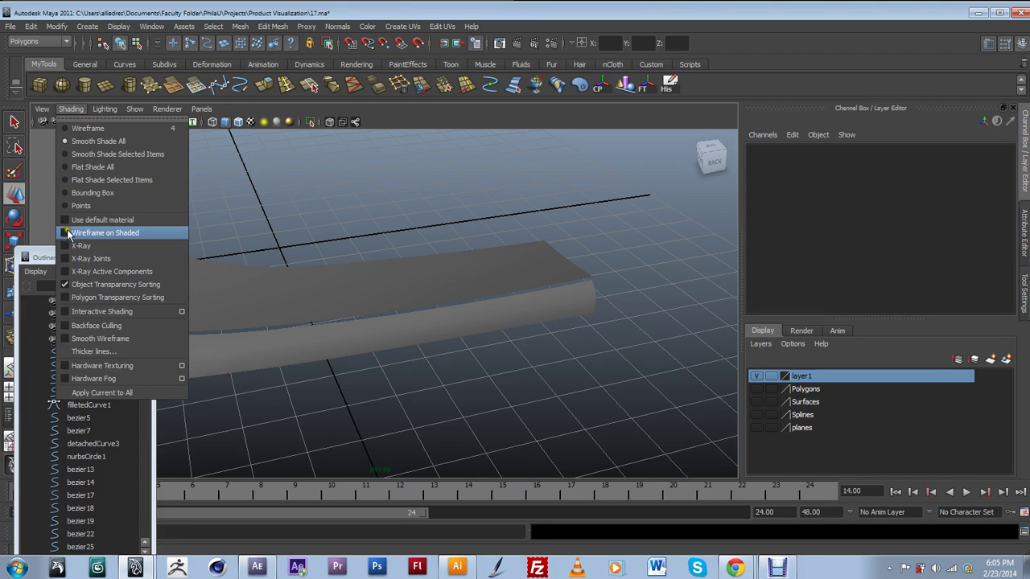
pyautogui.click(68, 233)
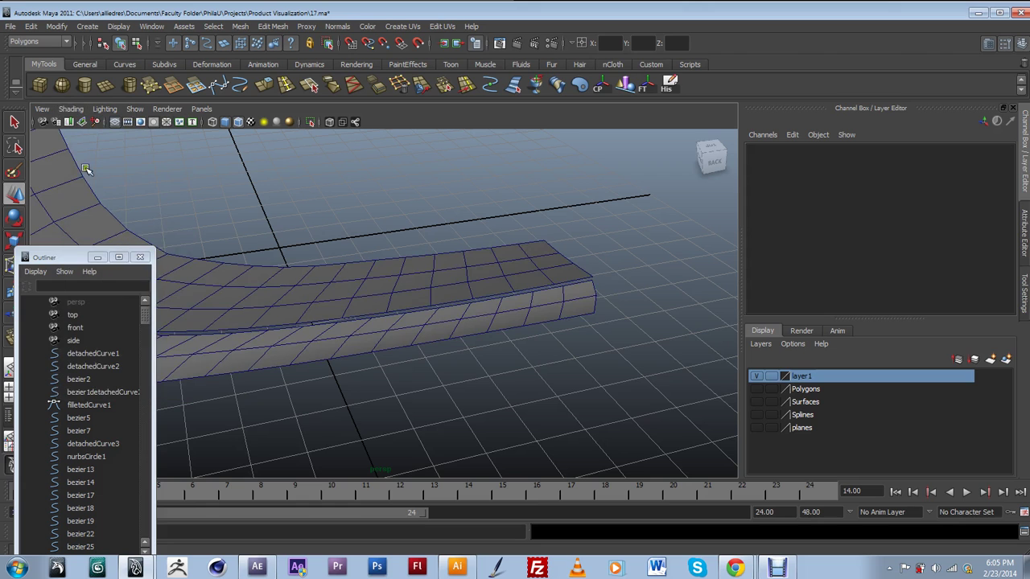
pyautogui.click(72, 111)
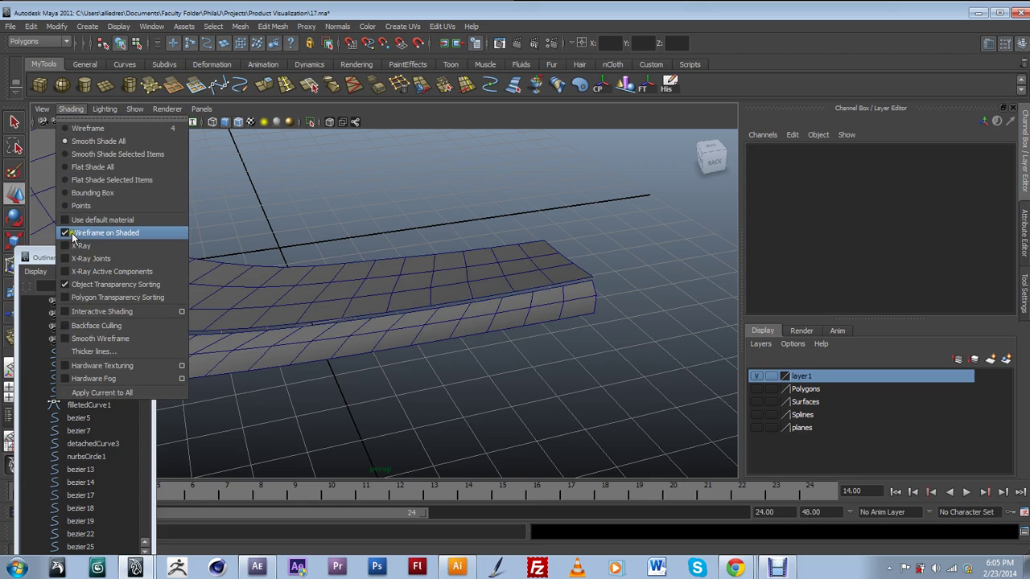
pyautogui.click(70, 233)
# Combine the top strip and the side strip into a single polygon mesh.
pyautogui.moveTo(393, 231); pyautogui.dragTo(443, 367)
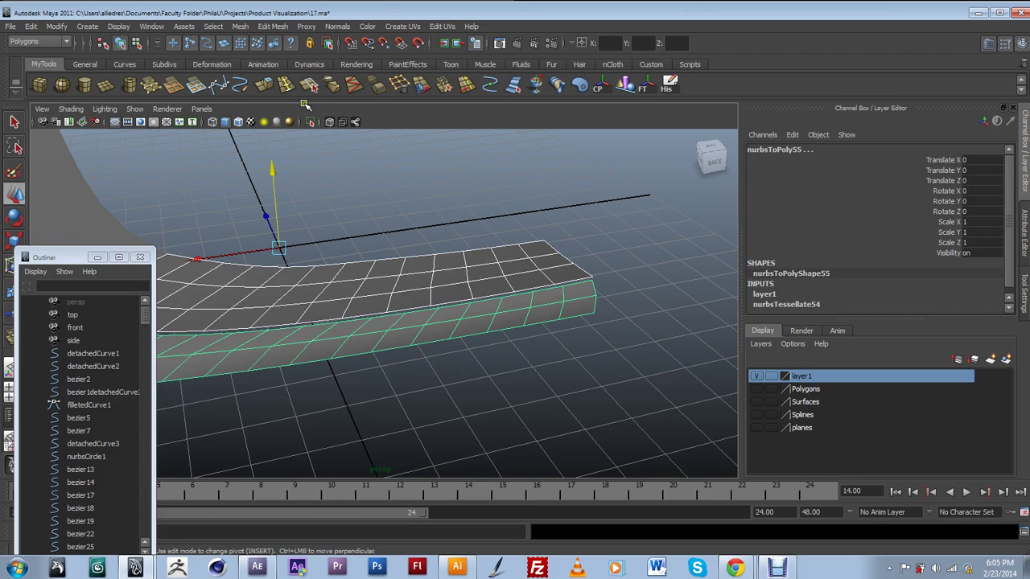
pyautogui.click(240, 26)
pyautogui.click(255, 47)
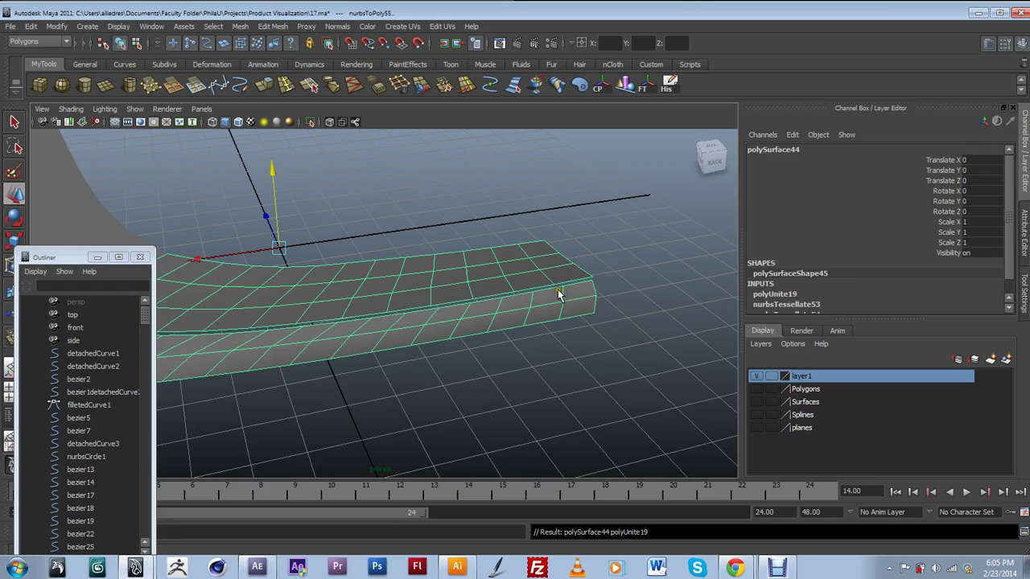
# Slide the cross-edge row nearest the side strip's free end toward the matching edge of the top strip with the Slide Edge tool.
pyautogui.click(557, 265)
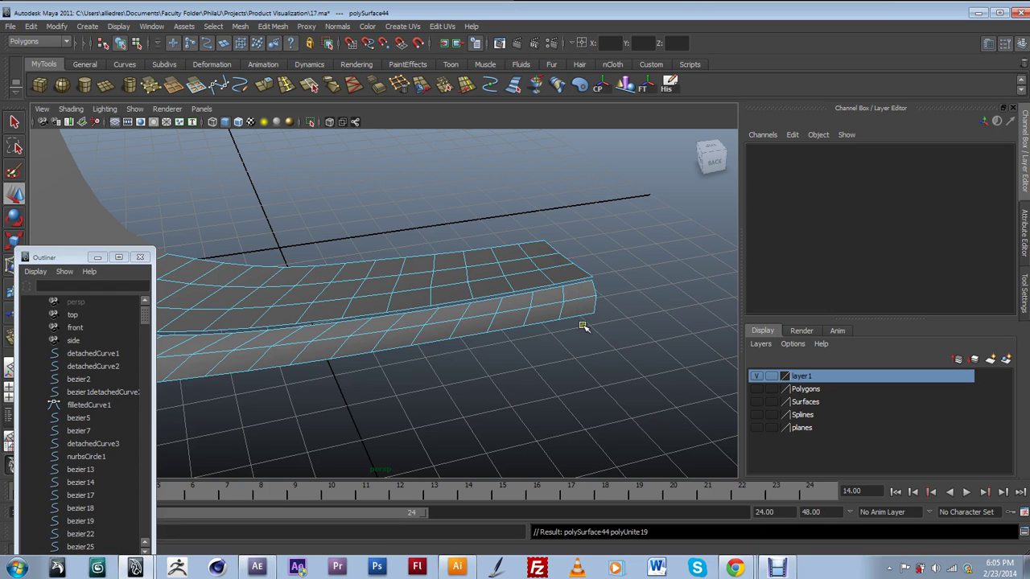
pyautogui.keyDown('alt'); pyautogui.moveTo(560, 322); pyautogui.dragTo(531, 281); pyautogui.keyUp('alt')
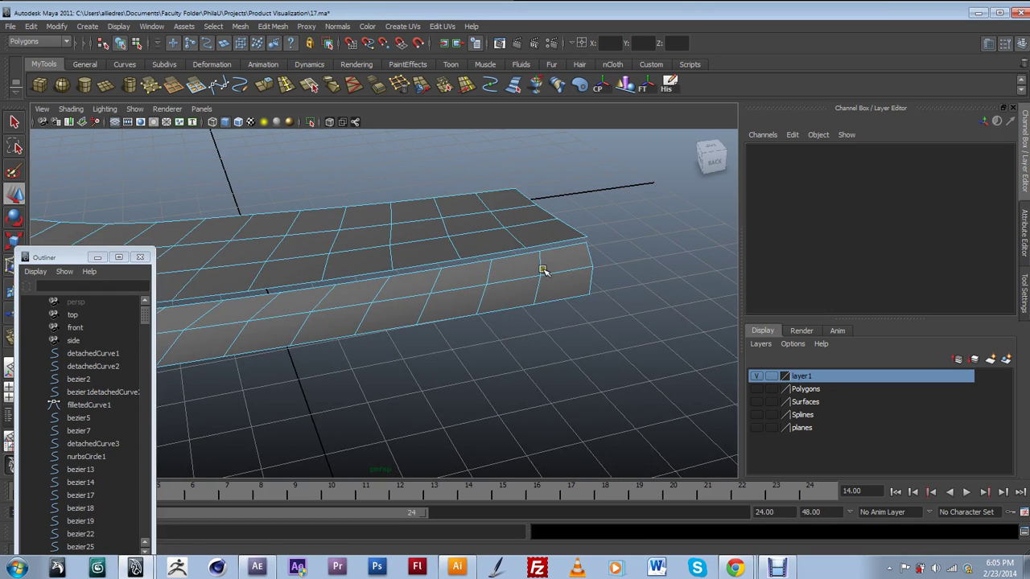
pyautogui.click(541, 269)
pyautogui.click(540, 269)
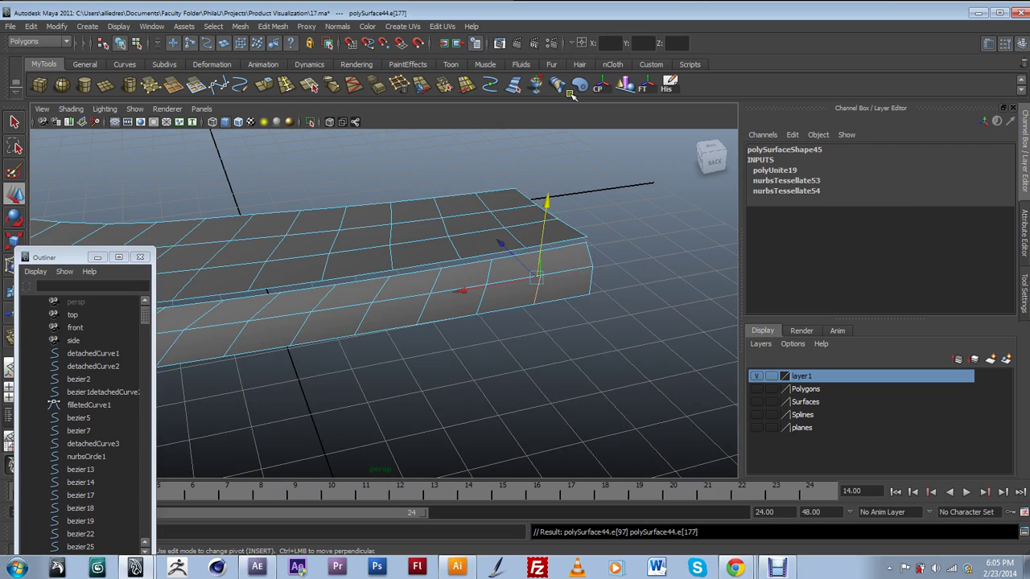
pyautogui.click(465, 85)
pyautogui.moveTo(540, 260); pyautogui.dragTo(523, 265, button='middle')
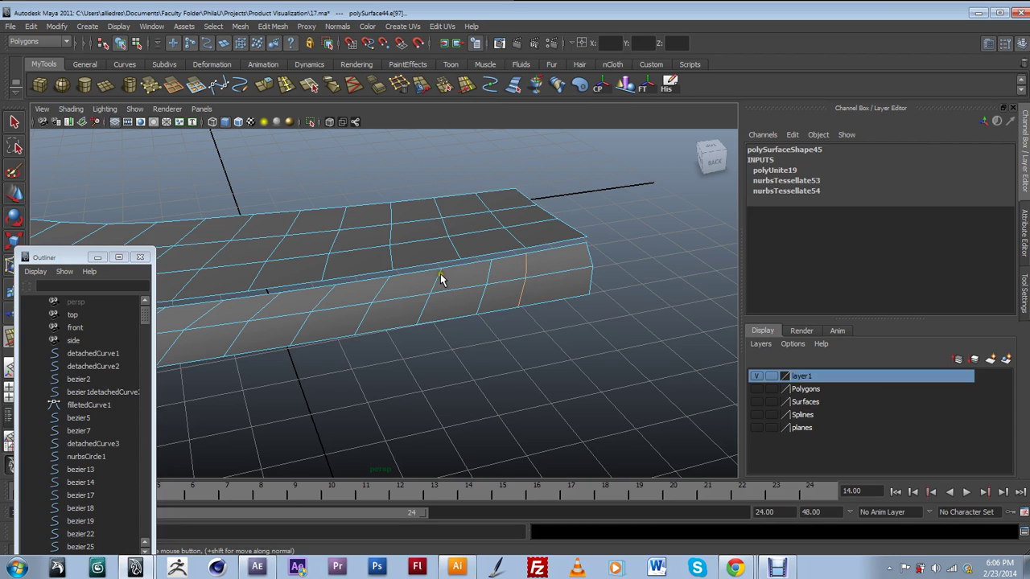
# Slide the second cross-edge row from the side strip's free end along the strip.
pyautogui.click(490, 276)
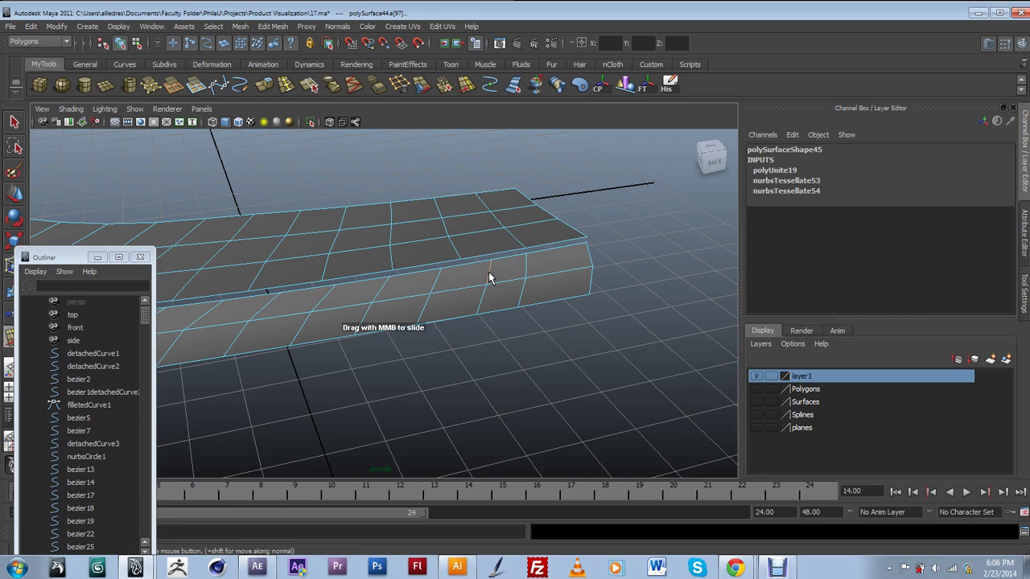
pyautogui.click(488, 276)
pyautogui.moveTo(451, 277); pyautogui.dragTo(449, 280, button='middle')
# Slide a cross-edge row near the side strip's wide end toward the body surface.
pyautogui.keyDown('alt'); pyautogui.moveTo(451, 277); pyautogui.dragTo(462, 281); pyautogui.keyUp('alt')
pyautogui.moveTo(394, 311)
pyautogui.keyDown('alt'); pyautogui.mouseDown()
pyautogui.moveTo(466, 301)
pyautogui.moveTo(379, 349)
pyautogui.moveTo(409, 323)
pyautogui.moveTo(358, 340)
pyautogui.mouseUp(); pyautogui.keyUp('alt')
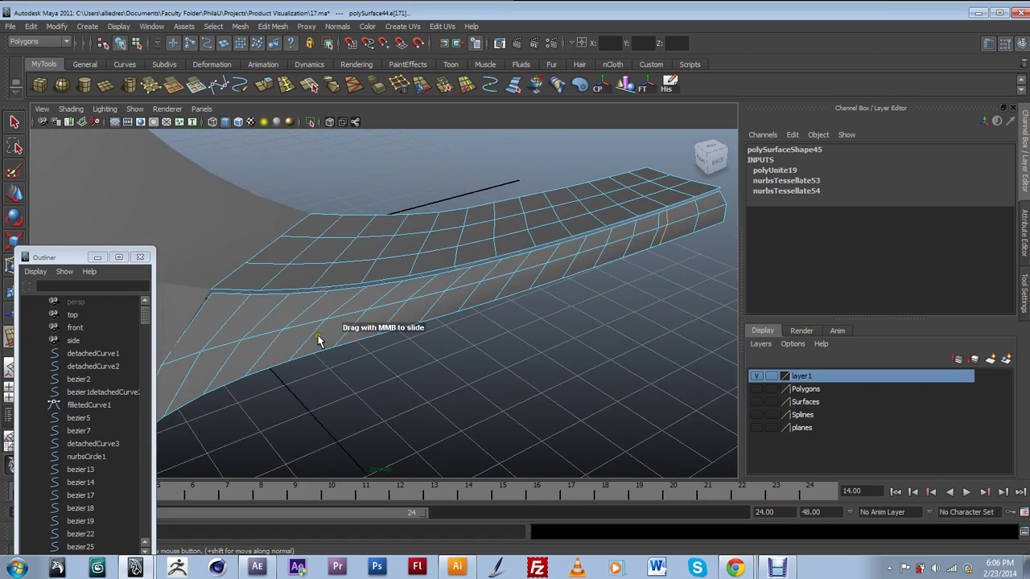
pyautogui.keyDown('alt'); pyautogui.moveTo(262, 334); pyautogui.dragTo(264, 317); pyautogui.keyUp('alt')
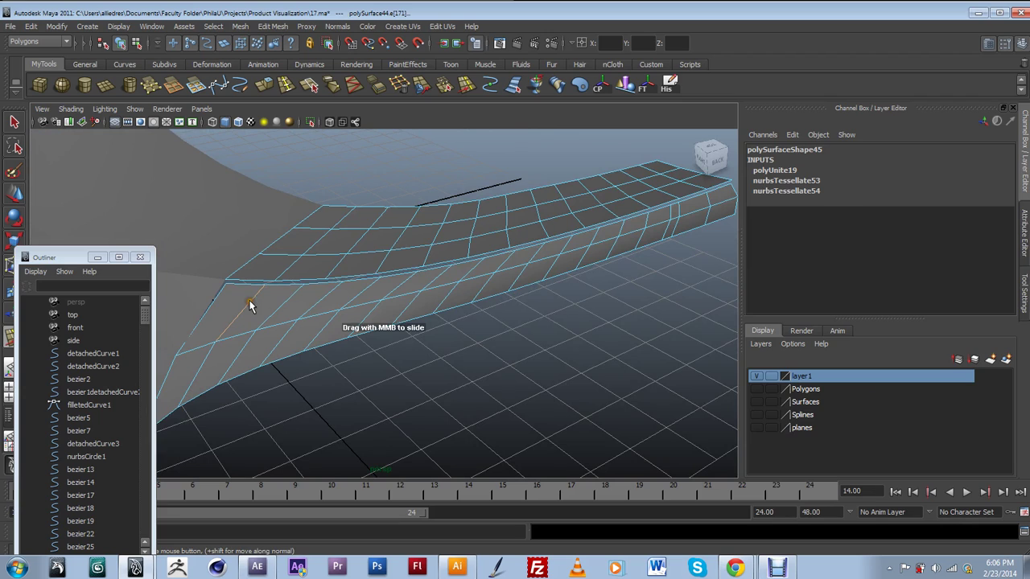
pyautogui.click(251, 305)
pyautogui.click(267, 308)
pyautogui.click(329, 293)
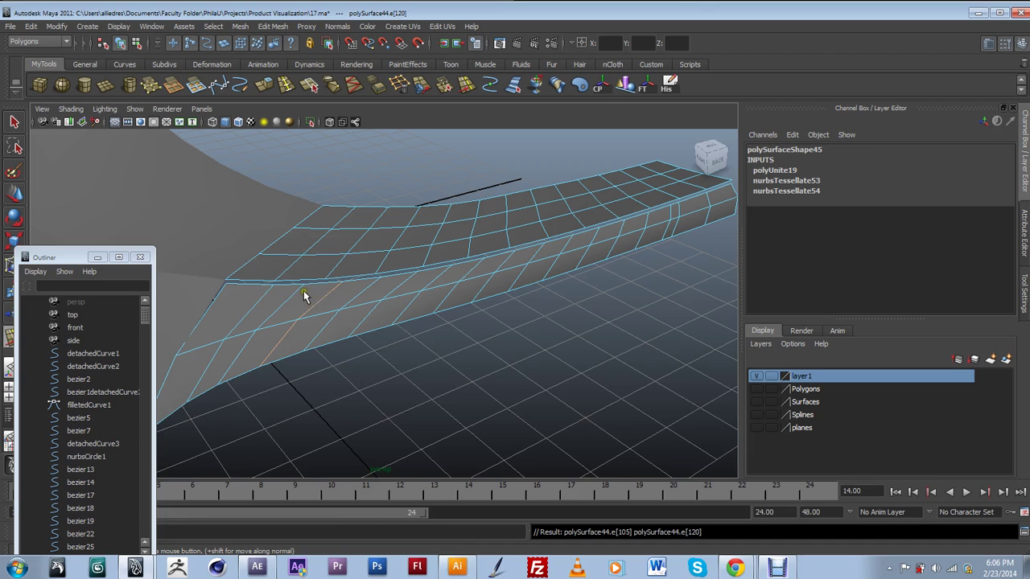
pyautogui.click(303, 291)
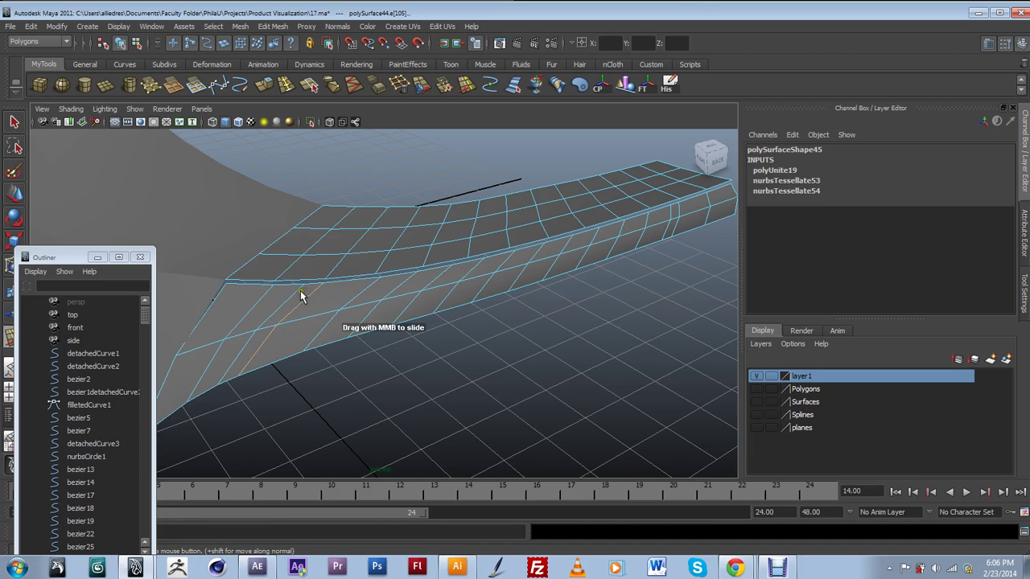
# Slide the cross-edge rows around the middle of the side strip toward the matching edges of the top strip.
pyautogui.click(357, 296)
pyautogui.click(345, 299)
pyautogui.click(404, 287)
pyautogui.keyDown('shift'); pyautogui.click(409, 284); pyautogui.keyUp('shift')
pyautogui.keyDown('alt'); pyautogui.moveTo(440, 289); pyautogui.dragTo(487, 317); pyautogui.keyUp('alt')
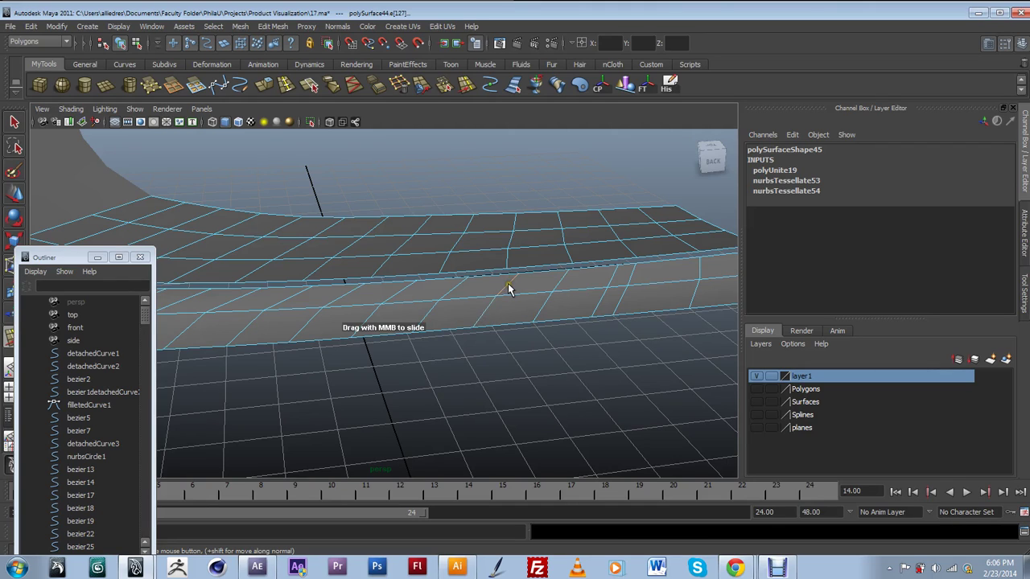
pyautogui.keyDown('shift'); pyautogui.click(506, 288); pyautogui.keyUp('shift')
pyautogui.click(487, 288)
pyautogui.click(425, 288)
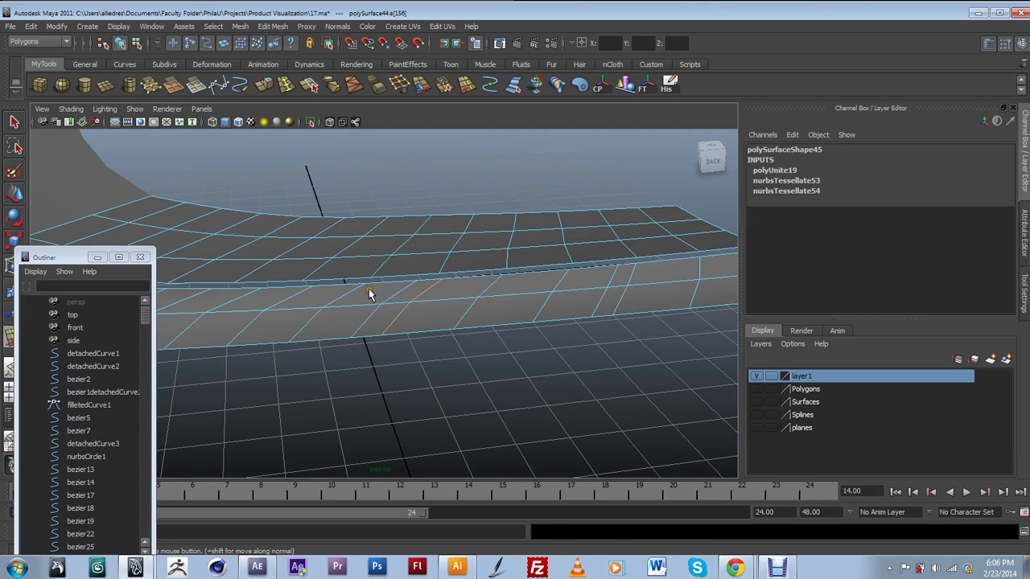
# Slide the cross-edge rows between the side strip's middle and its wide end into line with the top strip's edges.
pyautogui.click(342, 301)
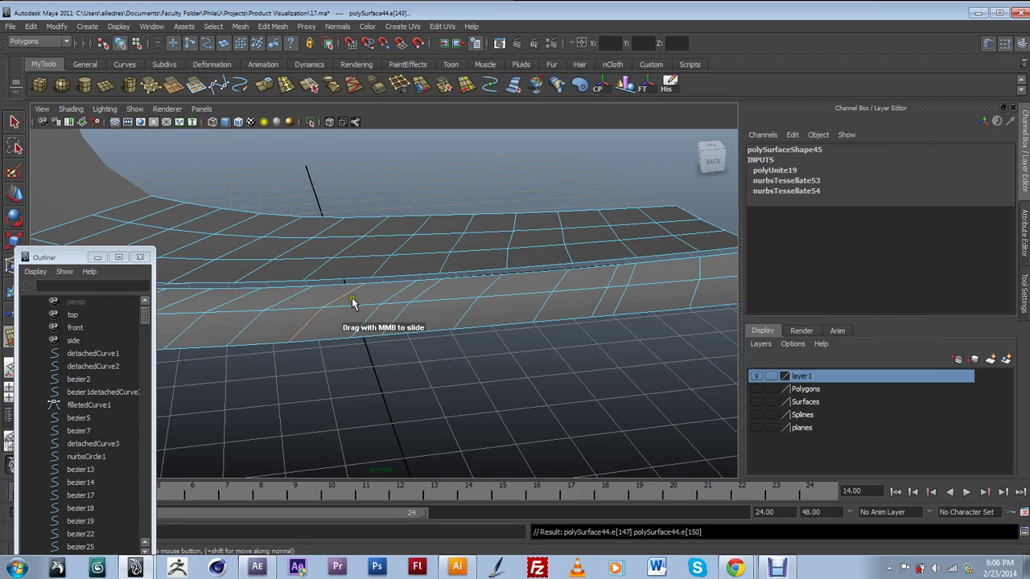
pyautogui.click(300, 298)
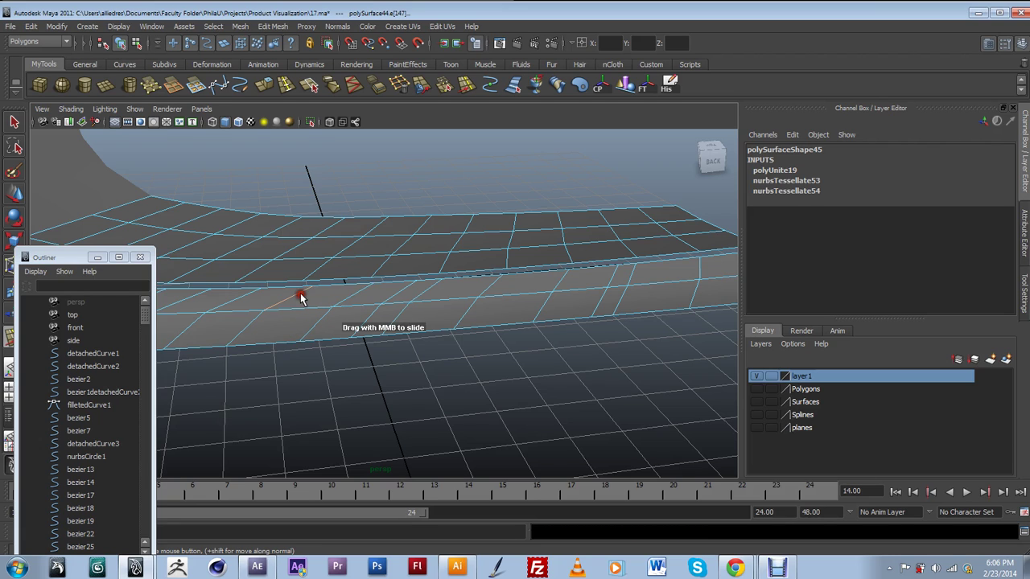
pyautogui.click(297, 296)
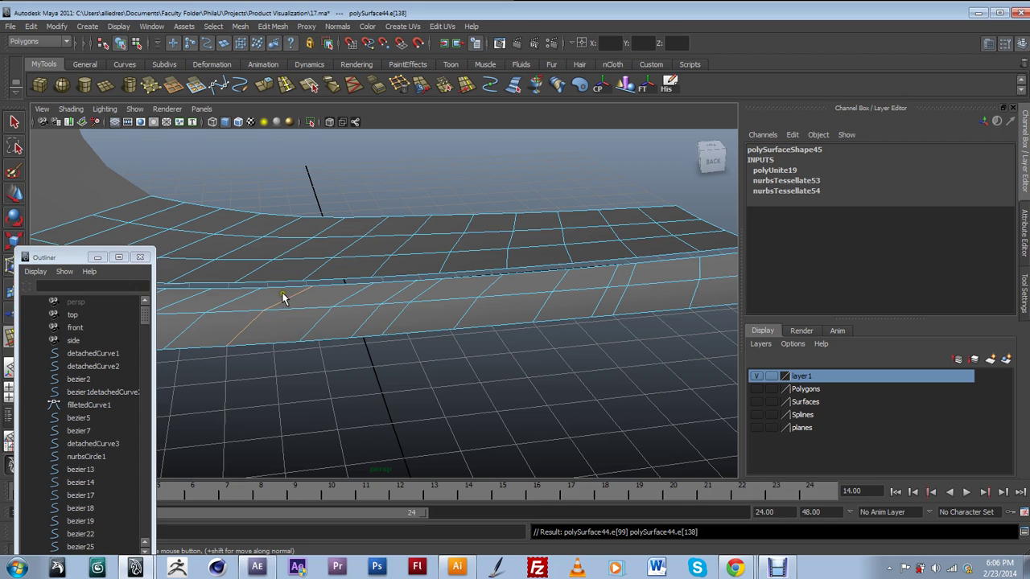
pyautogui.click(282, 297)
pyautogui.keyDown('alt'); pyautogui.moveTo(310, 306); pyautogui.dragTo(469, 284); pyautogui.keyUp('alt')
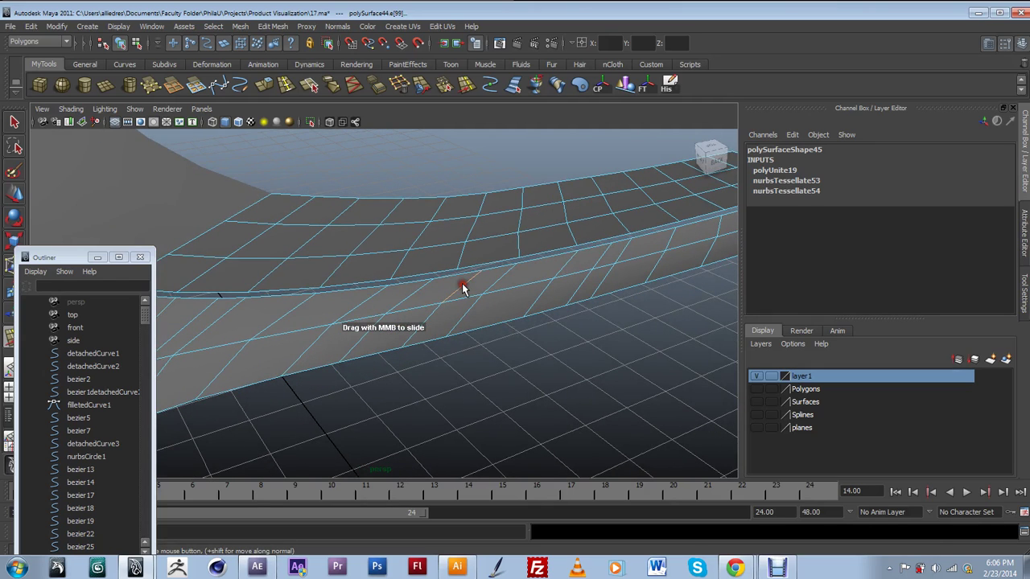
pyautogui.click(432, 290)
pyautogui.click(320, 322)
pyautogui.keyDown('alt'); pyautogui.moveTo(320, 322); pyautogui.dragTo(383, 326); pyautogui.keyUp('alt')
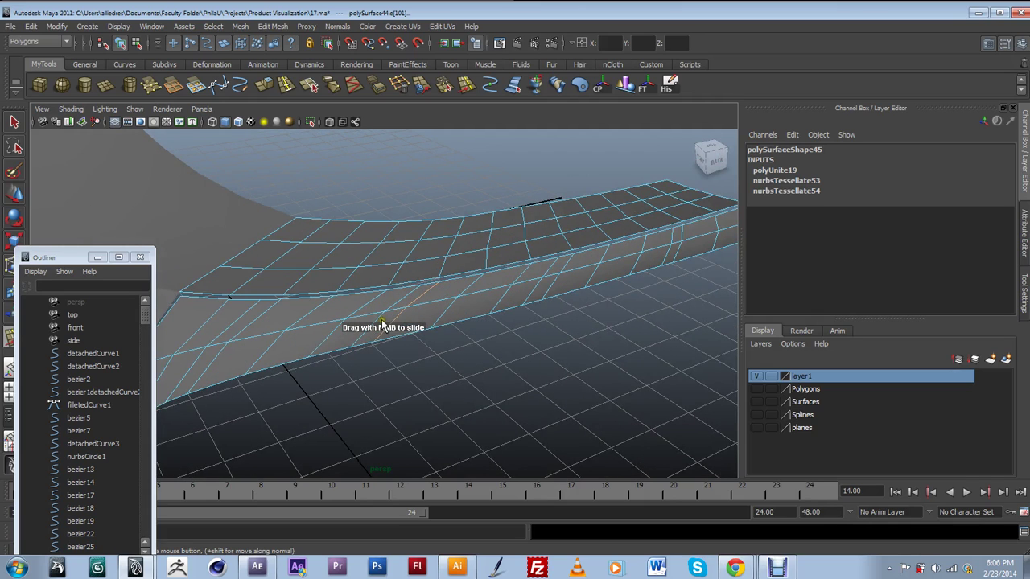
# Delete the surplus cross-edge row near the side strip's wide end and the one close to the strip's middle.
pyautogui.click(226, 336)
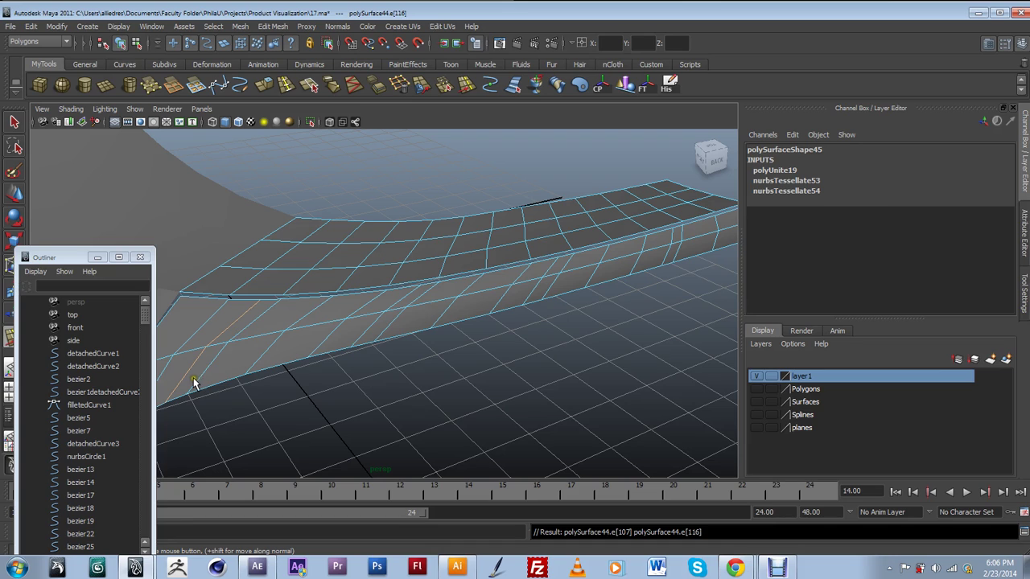
pyautogui.click(406, 85)
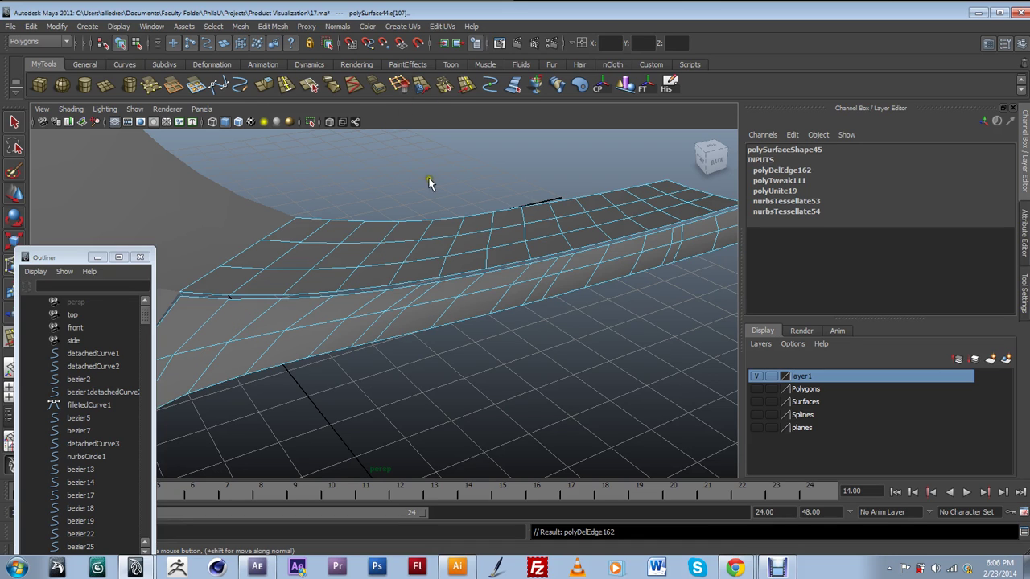
pyautogui.click(403, 297)
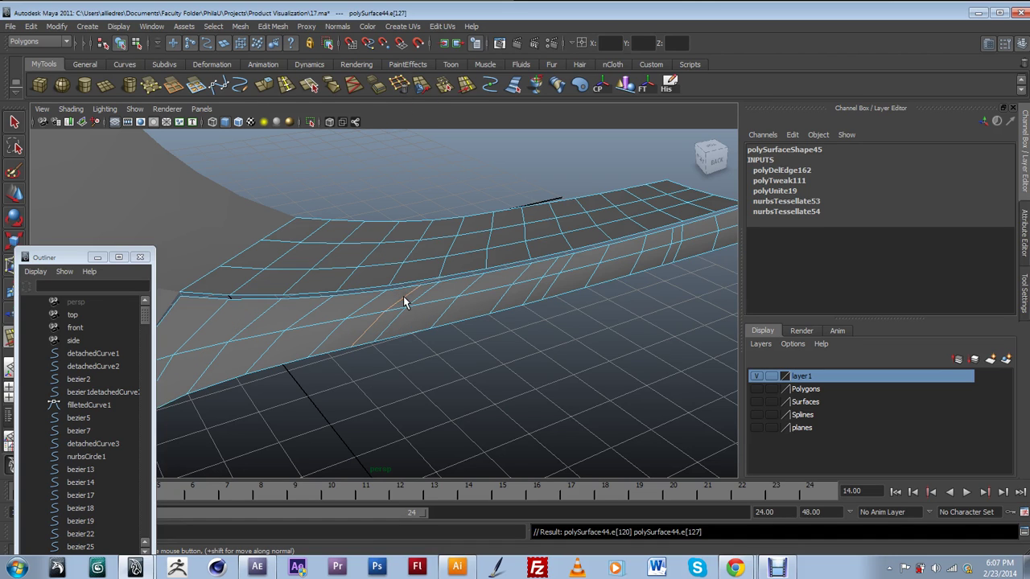
pyautogui.moveTo(48, 257); pyautogui.dragTo(79, 305)
pyautogui.click(404, 85)
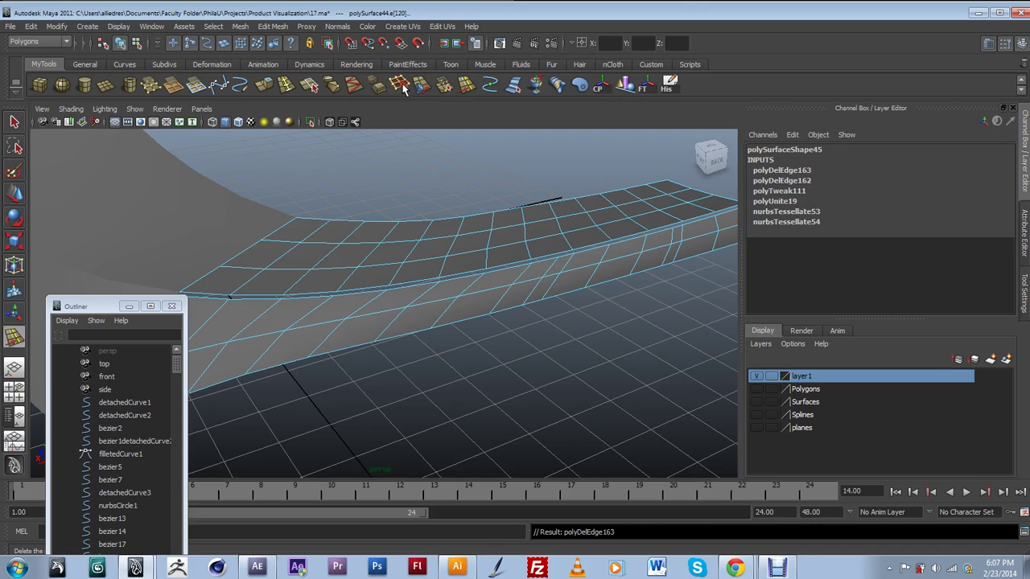
# Delete two further surplus cross-edge rows between the side strip's middle and its free end.
pyautogui.press('y')
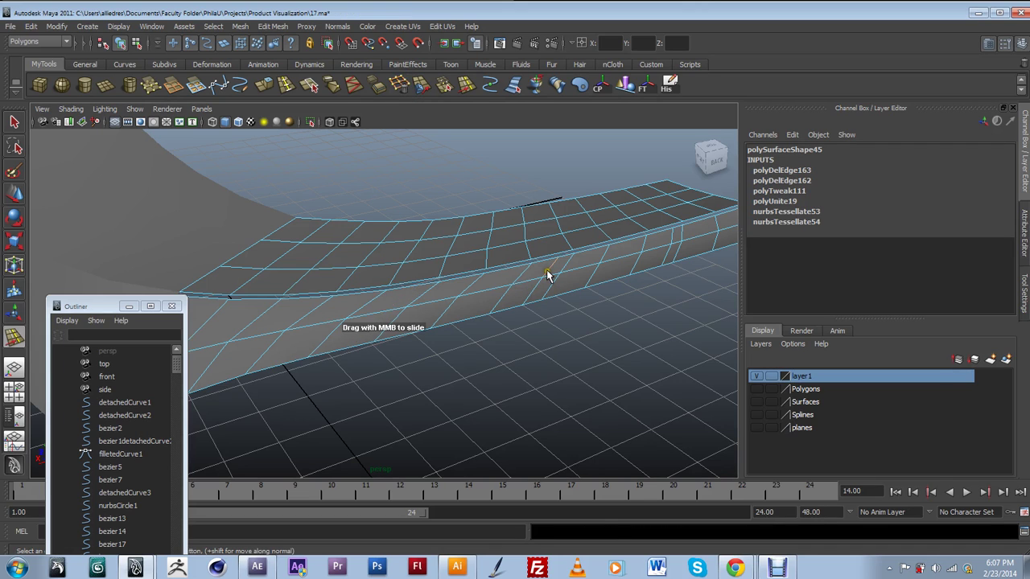
pyautogui.click(545, 274)
pyautogui.click(404, 85)
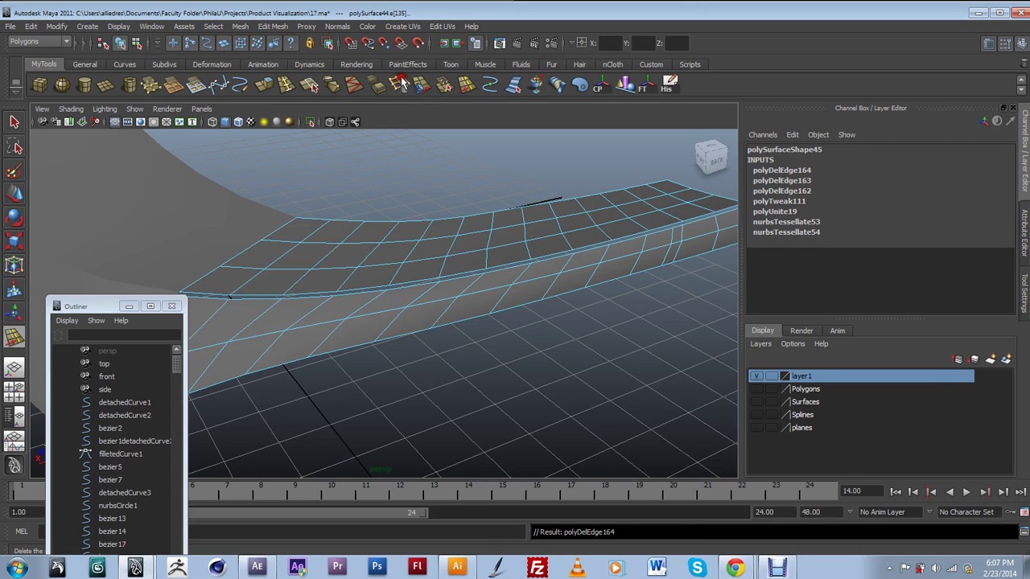
pyautogui.press('y')
pyautogui.keyDown('alt'); pyautogui.moveTo(630, 298); pyautogui.dragTo(535, 294); pyautogui.keyUp('alt')
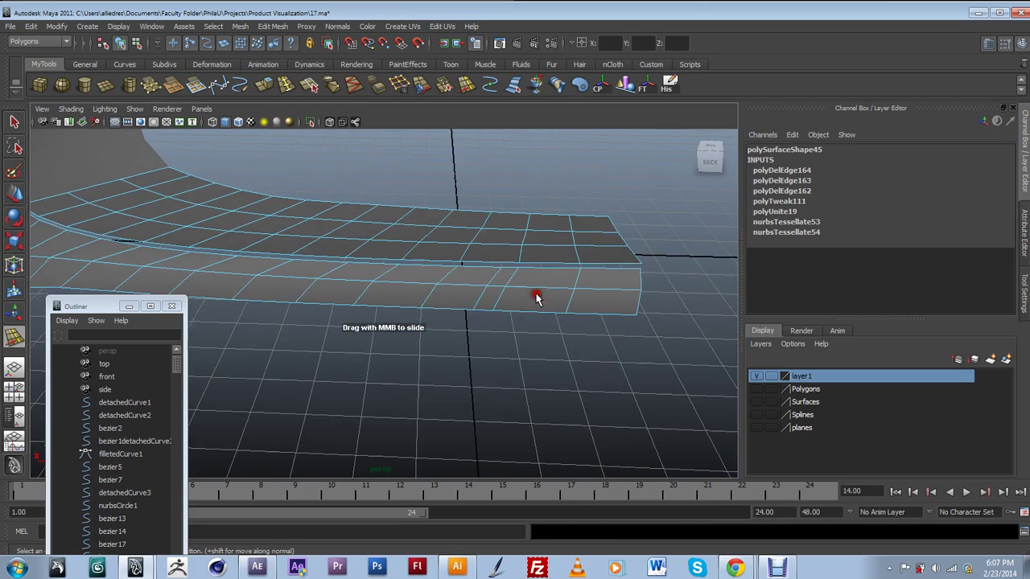
pyautogui.click(495, 279)
pyautogui.click(404, 84)
# Examine how the side strip's cross edges line up with the top strip's, from the wide end to the free end.
pyautogui.keyDown('alt'); pyautogui.moveTo(413, 315); pyautogui.dragTo(429, 352); pyautogui.keyUp('alt')
pyautogui.keyDown('alt'); pyautogui.moveTo(508, 304); pyautogui.dragTo(418, 296, button='middle'); pyautogui.keyUp('alt')
pyautogui.keyDown('alt'); pyautogui.moveTo(418, 296); pyautogui.dragTo(454, 333); pyautogui.keyUp('alt')
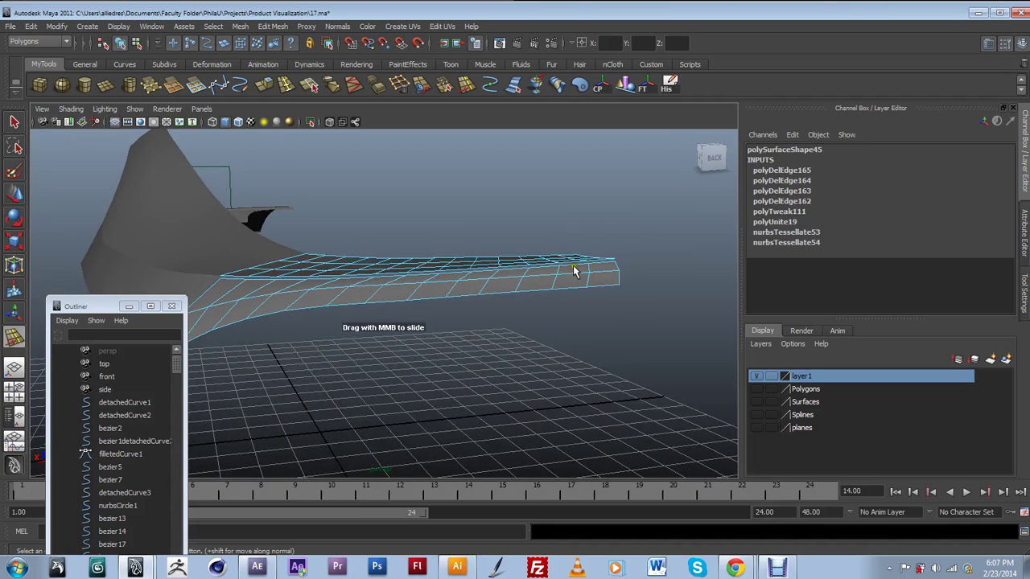
pyautogui.keyDown('alt'); pyautogui.moveTo(199, 308); pyautogui.dragTo(343, 343); pyautogui.keyUp('alt')
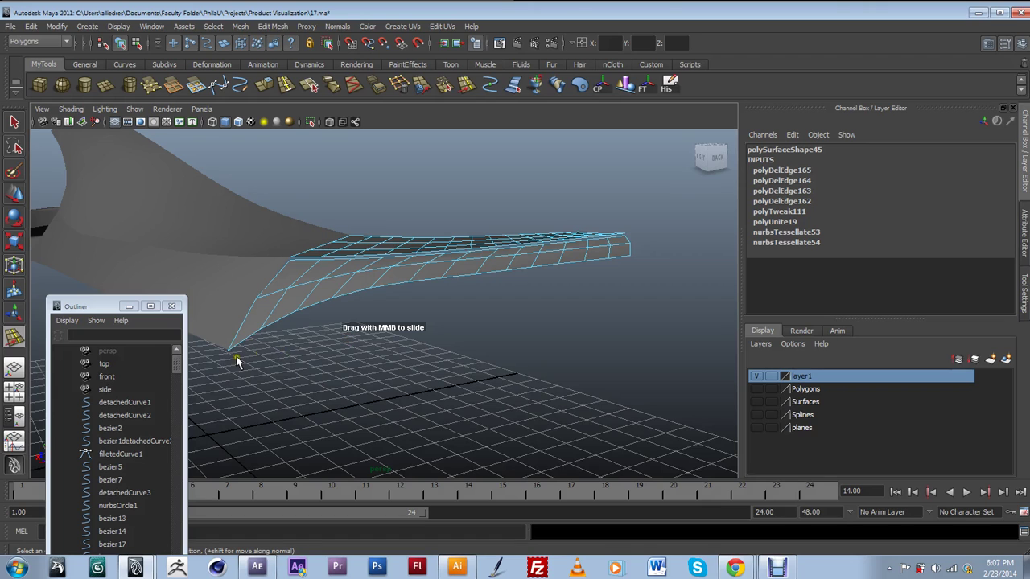
pyautogui.keyDown('alt'); pyautogui.moveTo(291, 427); pyautogui.dragTo(396, 309); pyautogui.keyUp('alt')
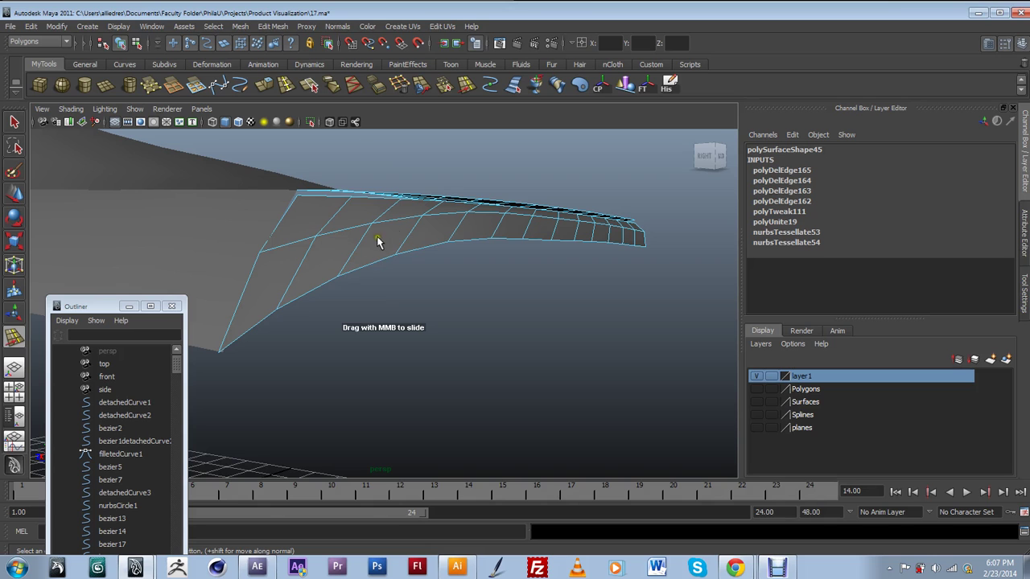
pyautogui.keyDown('alt'); pyautogui.moveTo(456, 250); pyautogui.dragTo(323, 364); pyautogui.keyUp('alt')
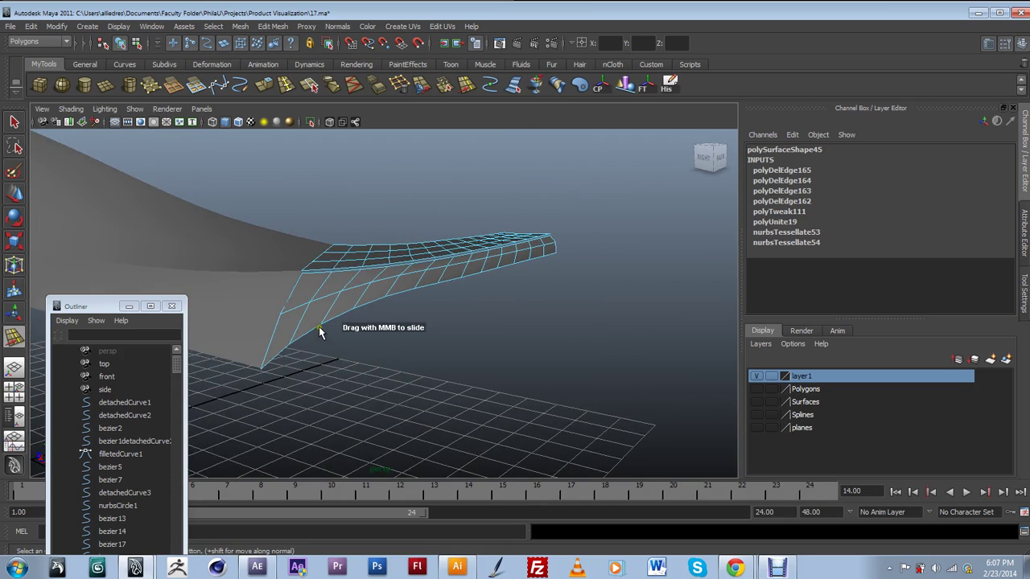
pyautogui.keyDown('alt'); pyautogui.moveTo(329, 320); pyautogui.dragTo(346, 354); pyautogui.keyUp('alt')
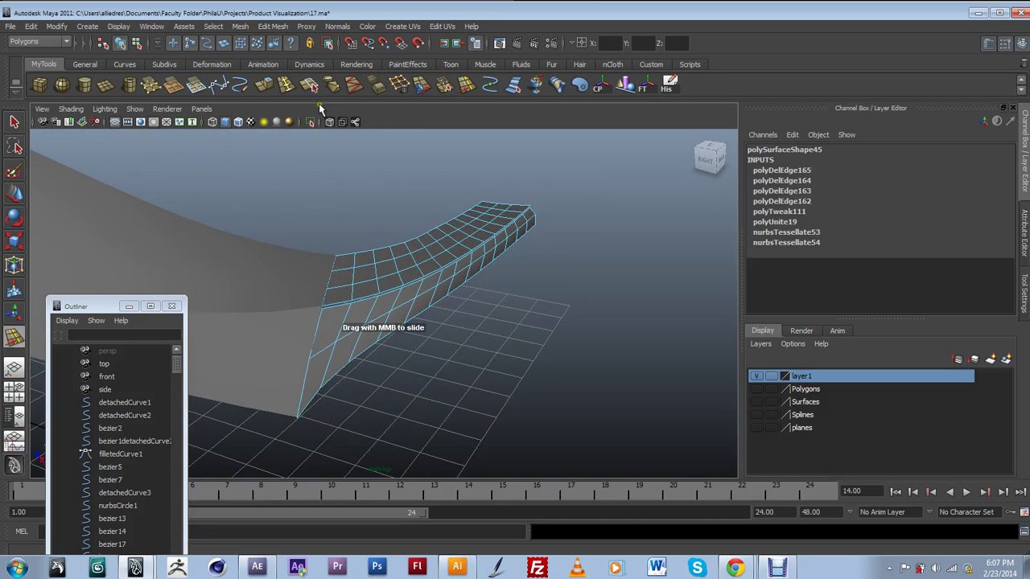
pyautogui.click(466, 86)
pyautogui.keyDown('alt'); pyautogui.moveTo(458, 251); pyautogui.dragTo(126, 272); pyautogui.keyUp('alt')
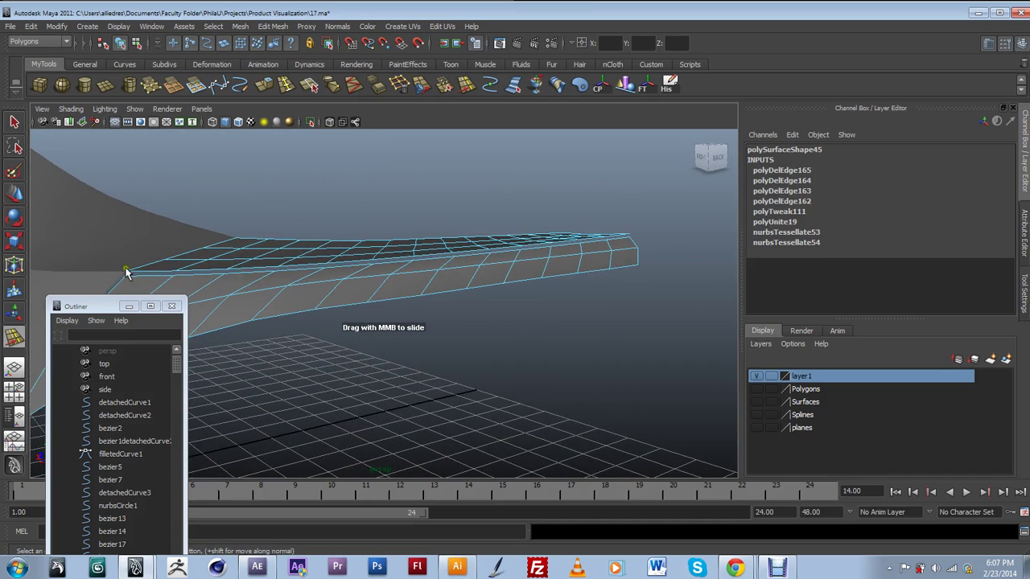
# Try moving a vertex on the side strip's lengthwise middle edge along the world Z axis, and undo the move.
pyautogui.click(14, 194)
pyautogui.moveTo(377, 292); pyautogui.dragTo(397, 276, button='right')
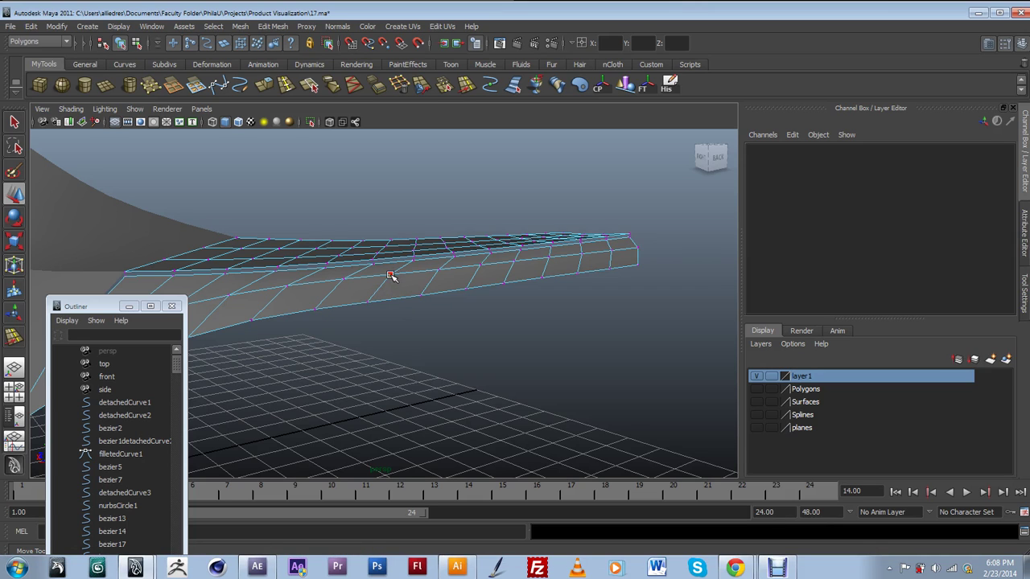
pyautogui.click(390, 276)
pyautogui.keyDown('alt'); pyautogui.moveTo(390, 276); pyautogui.dragTo(376, 308); pyautogui.keyUp('alt')
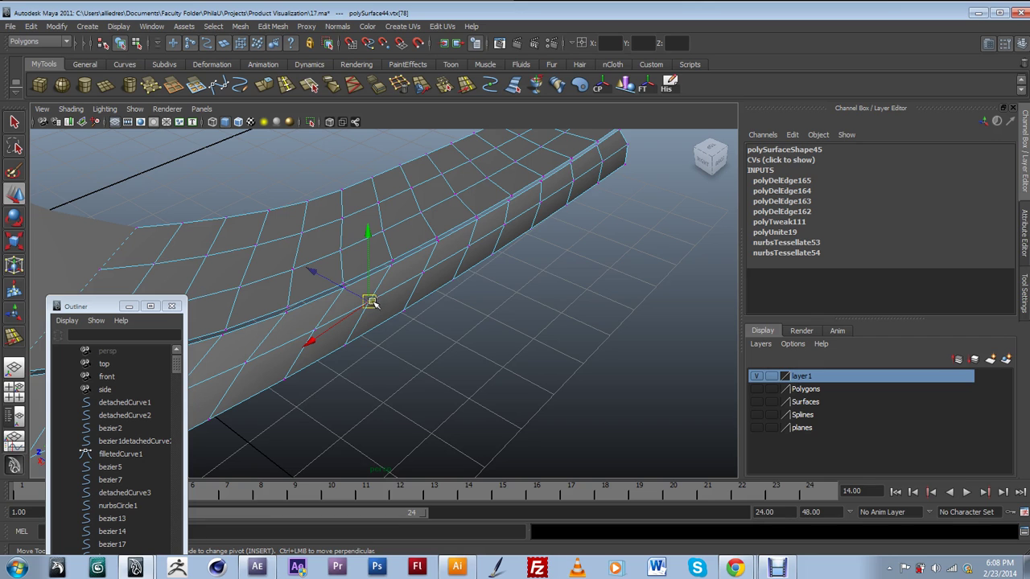
pyautogui.keyDown('alt'); pyautogui.moveTo(369, 302); pyautogui.dragTo(406, 308); pyautogui.keyUp('alt')
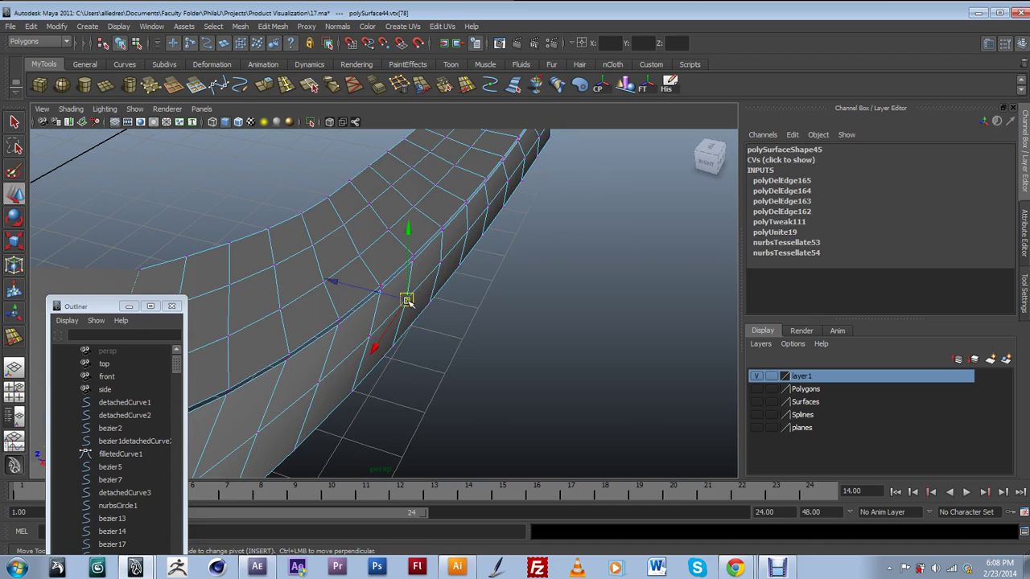
pyautogui.click(14, 197)
pyautogui.doubleClick(14, 197)
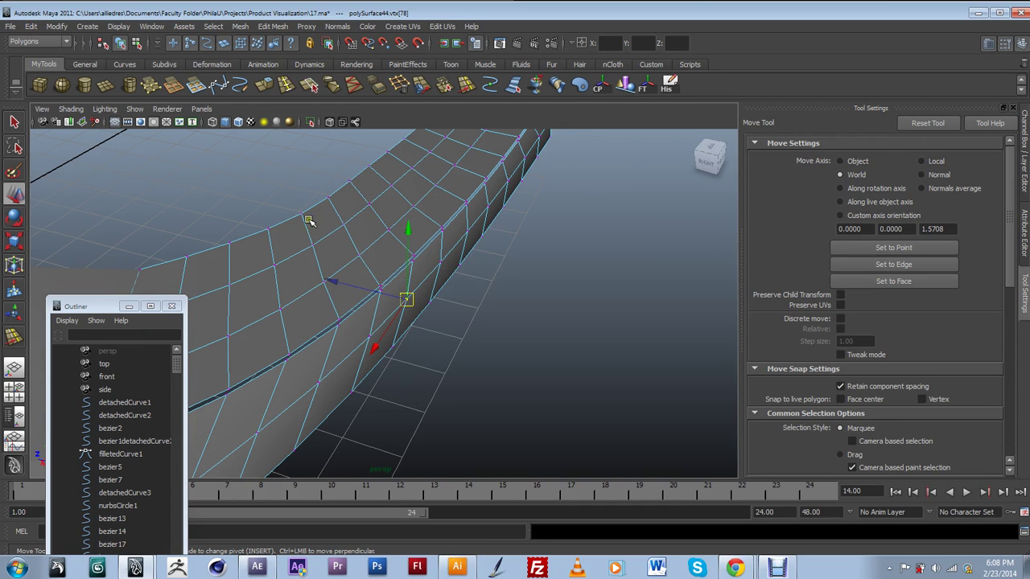
pyautogui.click(840, 174)
pyautogui.keyDown('alt'); pyautogui.moveTo(653, 216); pyautogui.dragTo(564, 279); pyautogui.keyUp('alt')
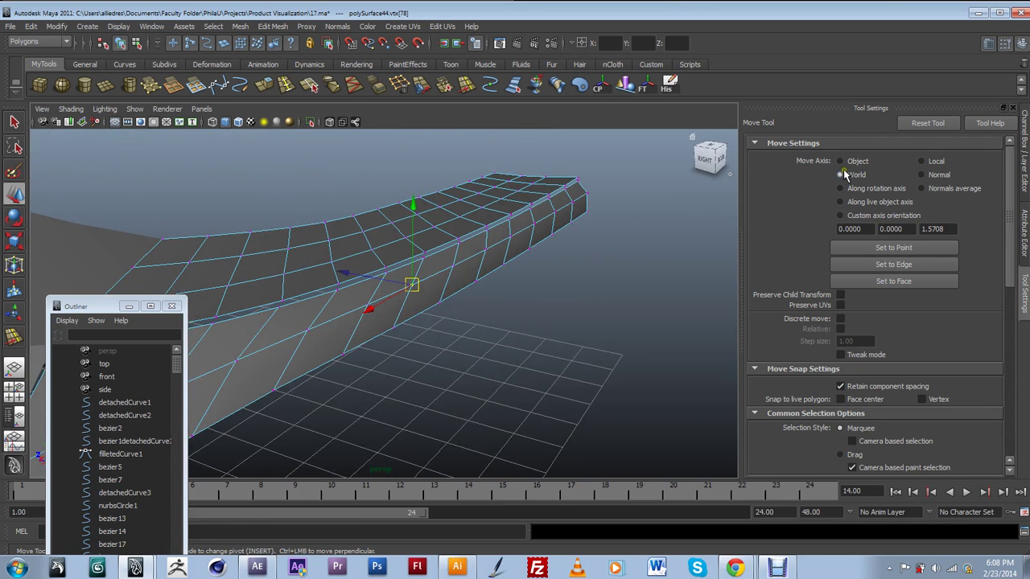
pyautogui.moveTo(406, 283); pyautogui.dragTo(448, 291)
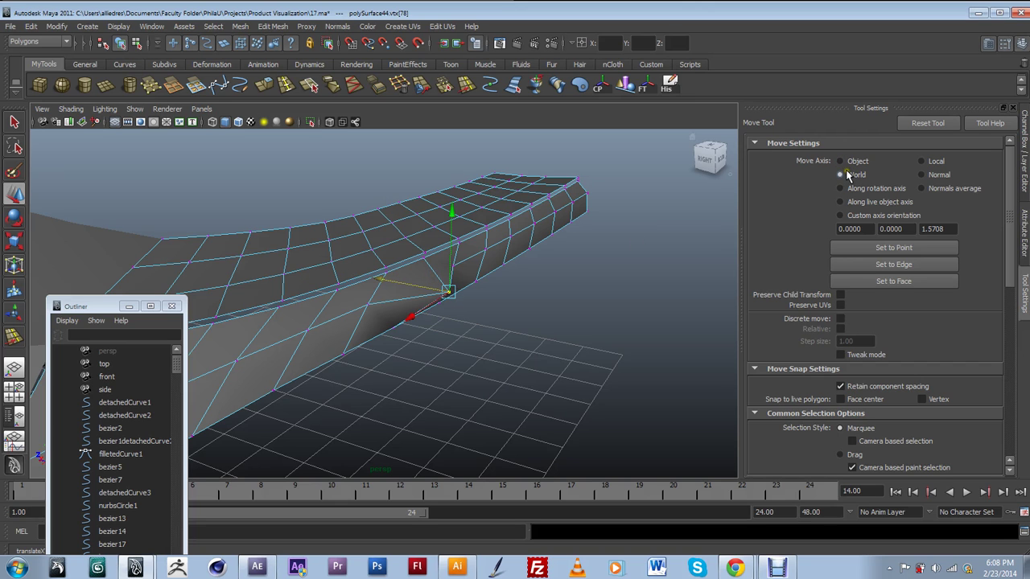
pyautogui.hotkey('ctrl', 'z')
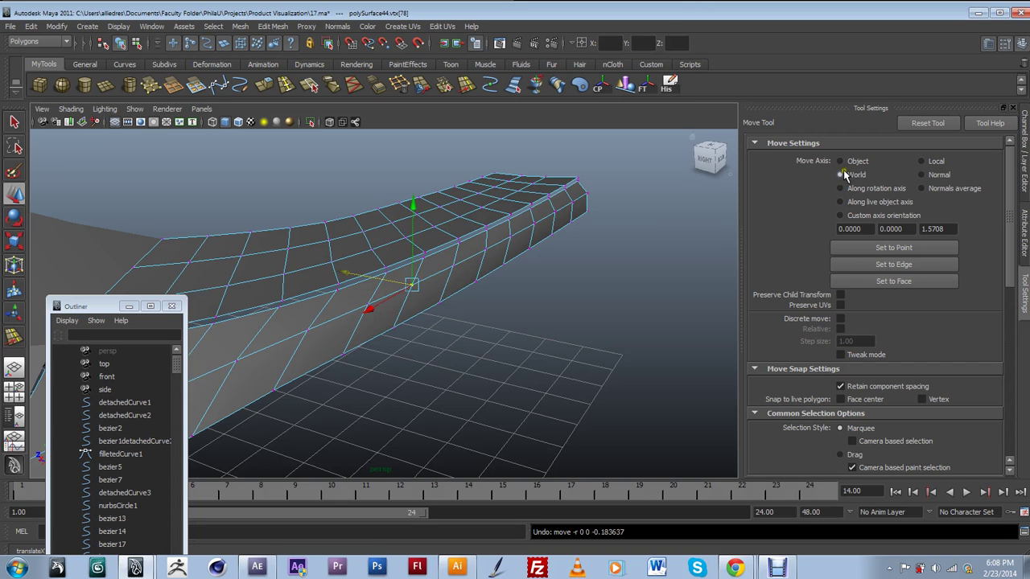
# Try the Normal move axis on the selected side-strip vertex, and return the Move tool's axis to World.
pyautogui.keyDown('alt'); pyautogui.moveTo(492, 278); pyautogui.dragTo(563, 282); pyautogui.keyUp('alt')
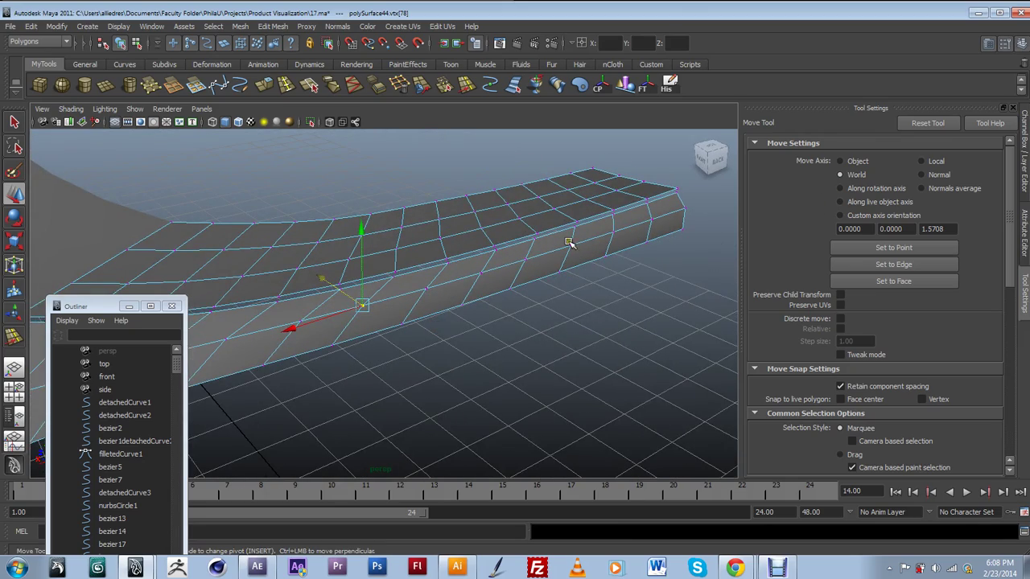
pyautogui.click(923, 175)
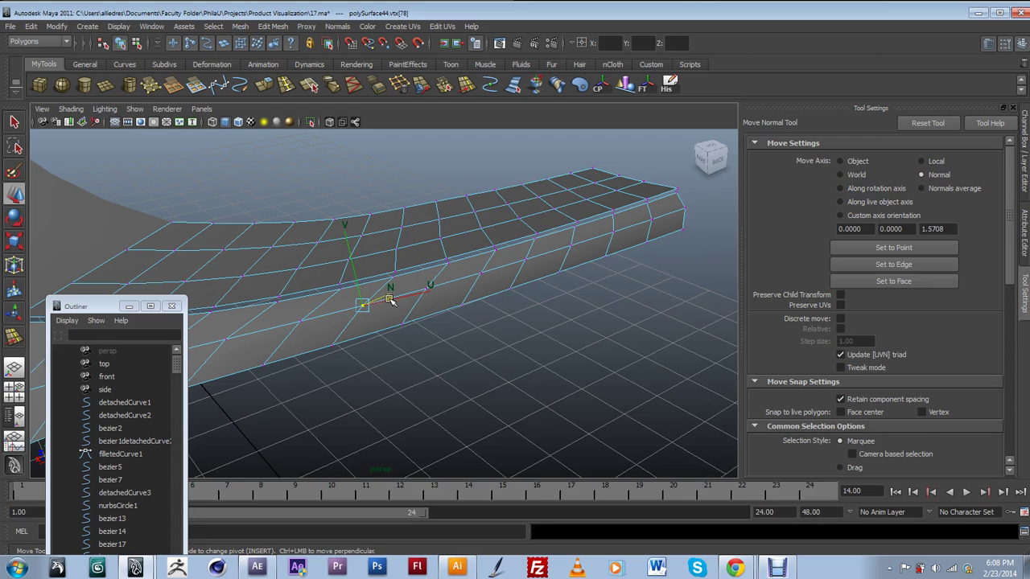
pyautogui.keyDown('alt'); pyautogui.moveTo(359, 302); pyautogui.dragTo(414, 290); pyautogui.keyUp('alt')
pyautogui.moveTo(413, 290)
pyautogui.keyDown('alt'); pyautogui.mouseDown(button='right')
pyautogui.moveTo(402, 299)
pyautogui.moveTo(422, 275)
pyautogui.mouseUp(button='right'); pyautogui.keyUp('alt')
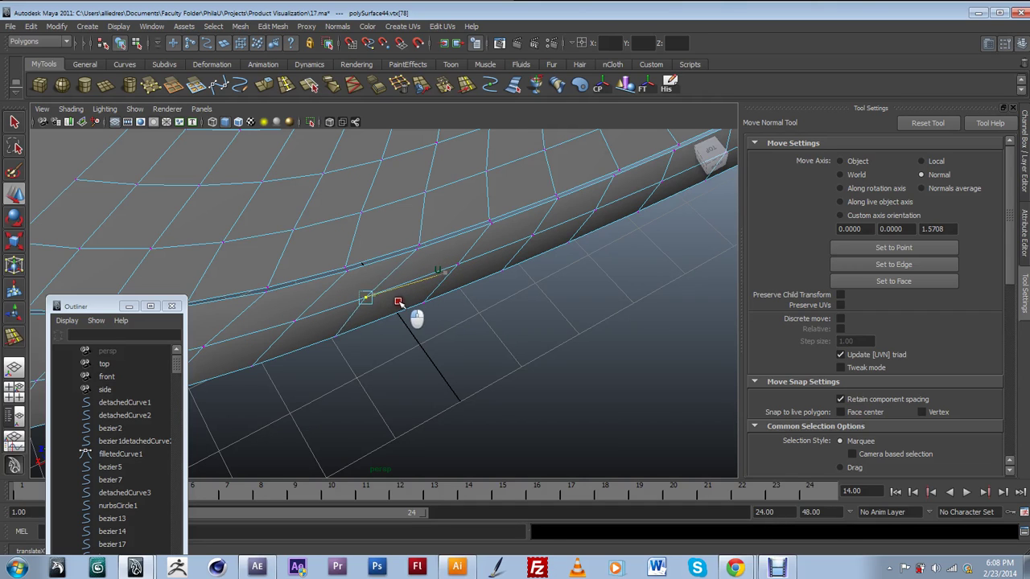
pyautogui.keyDown('alt'); pyautogui.moveTo(416, 299); pyautogui.dragTo(580, 240); pyautogui.keyUp('alt')
pyautogui.keyDown('alt'); pyautogui.moveTo(576, 276); pyautogui.dragTo(507, 282); pyautogui.keyUp('alt')
pyautogui.keyDown('alt'); pyautogui.moveTo(410, 331); pyautogui.dragTo(458, 328); pyautogui.keyUp('alt')
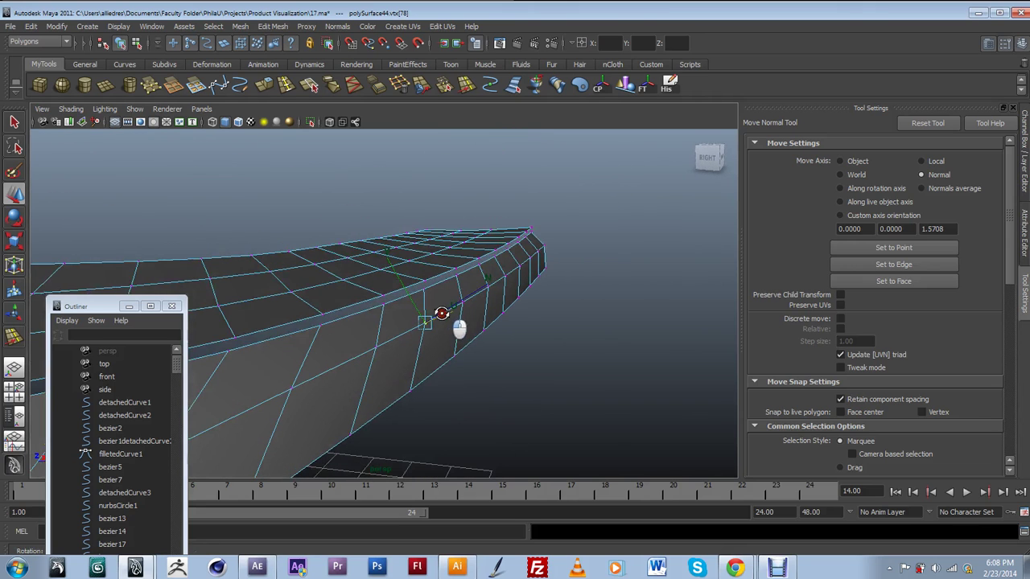
pyautogui.click(840, 174)
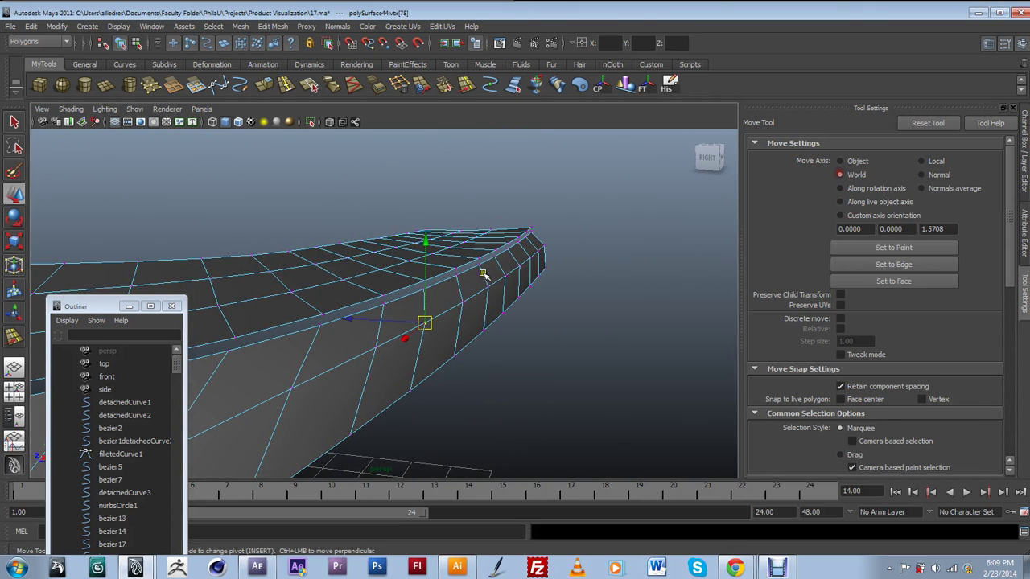
# Merge the side strip's upper corner vertex at the free end into the top strip's corner vertex with the Merge Vertex tool.
pyautogui.keyDown('alt'); pyautogui.moveTo(465, 278); pyautogui.dragTo(447, 344); pyautogui.keyUp('alt')
pyautogui.press('f')
pyautogui.click(449, 318)
pyautogui.keyDown('alt'); pyautogui.moveTo(454, 320); pyautogui.dragTo(434, 195); pyautogui.keyUp('alt')
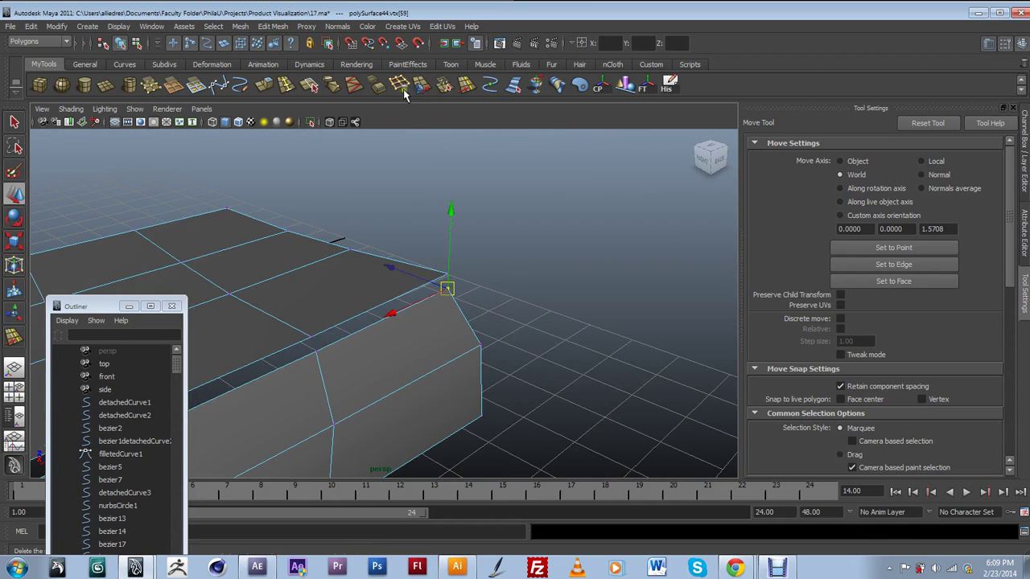
pyautogui.click(444, 85)
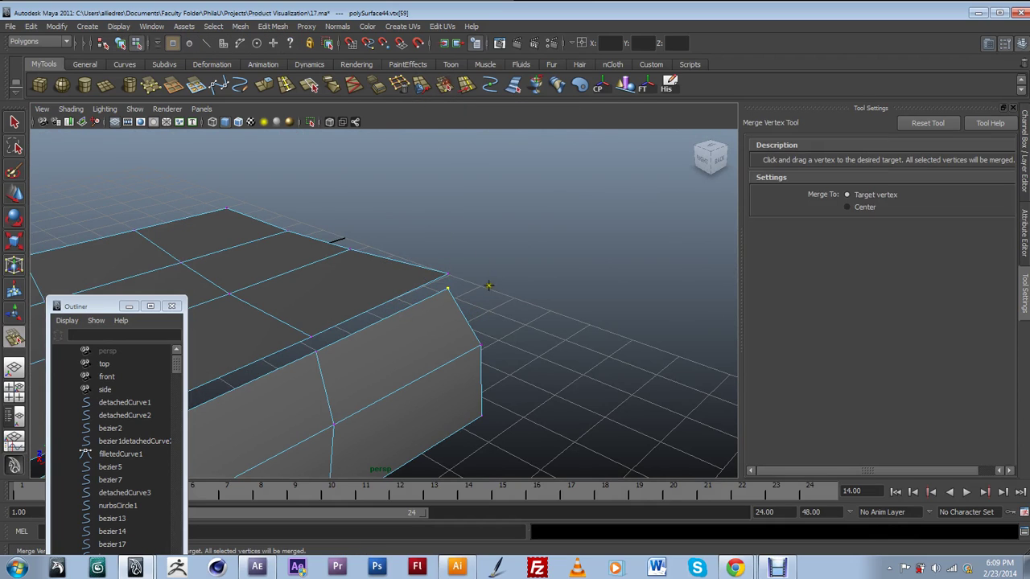
pyautogui.moveTo(448, 288); pyautogui.dragTo(445, 273)
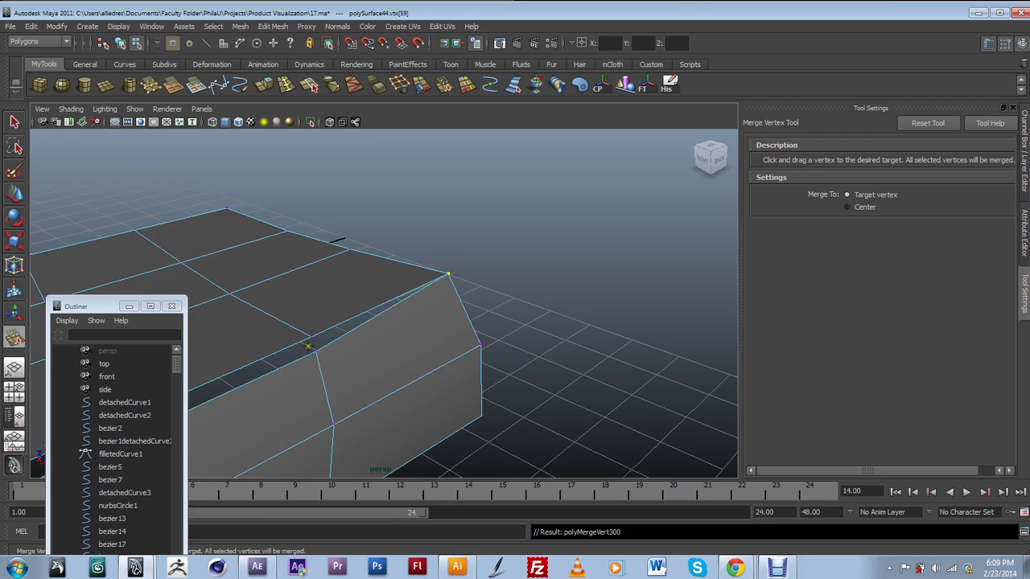
# Merge the side strip's next upper-edge vertices into the matching top-strip vertices, working inward from the free end.
pyautogui.moveTo(314, 351); pyautogui.dragTo(311, 337)
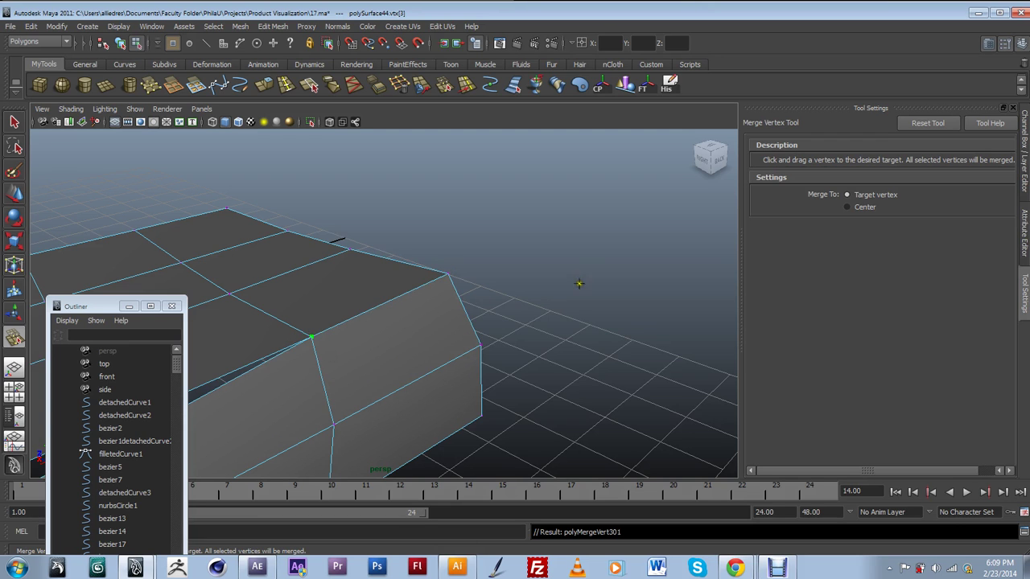
pyautogui.keyDown('alt'); pyautogui.moveTo(559, 300); pyautogui.dragTo(525, 285); pyautogui.keyUp('alt')
pyautogui.scroll(3, 567, 299)
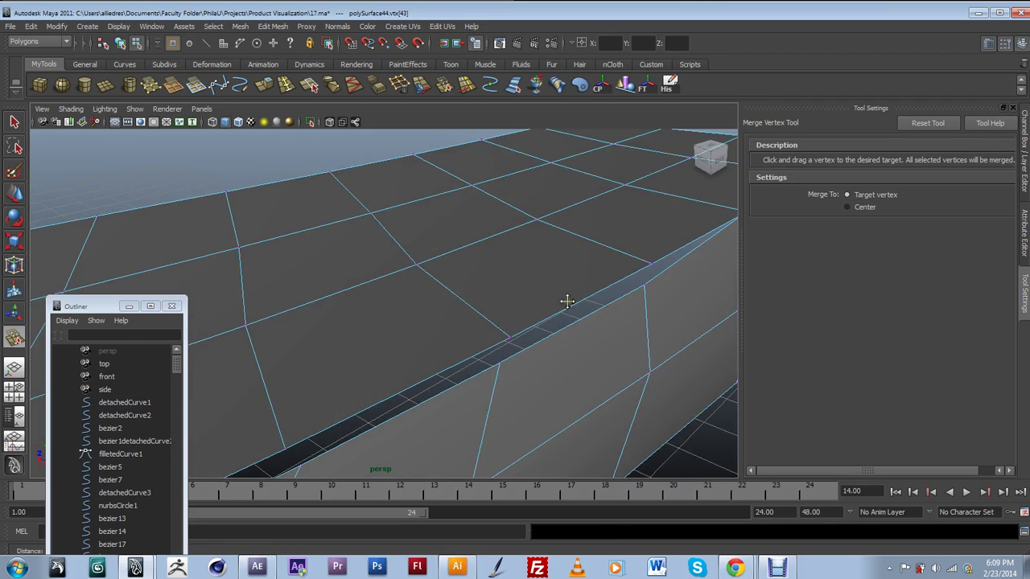
pyautogui.moveTo(641, 268); pyautogui.dragTo(651, 248)
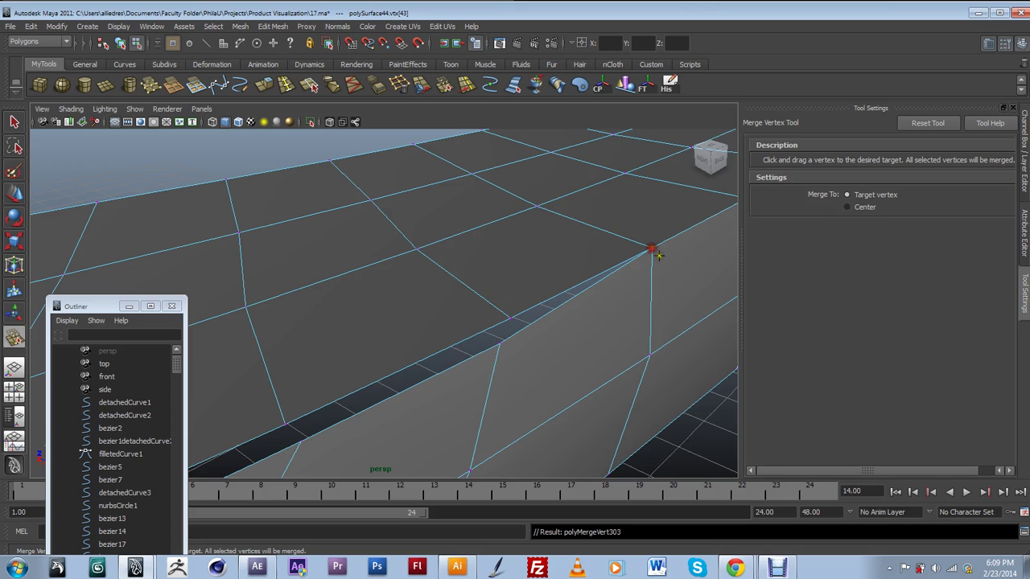
pyautogui.scroll(-3, 361, 326)
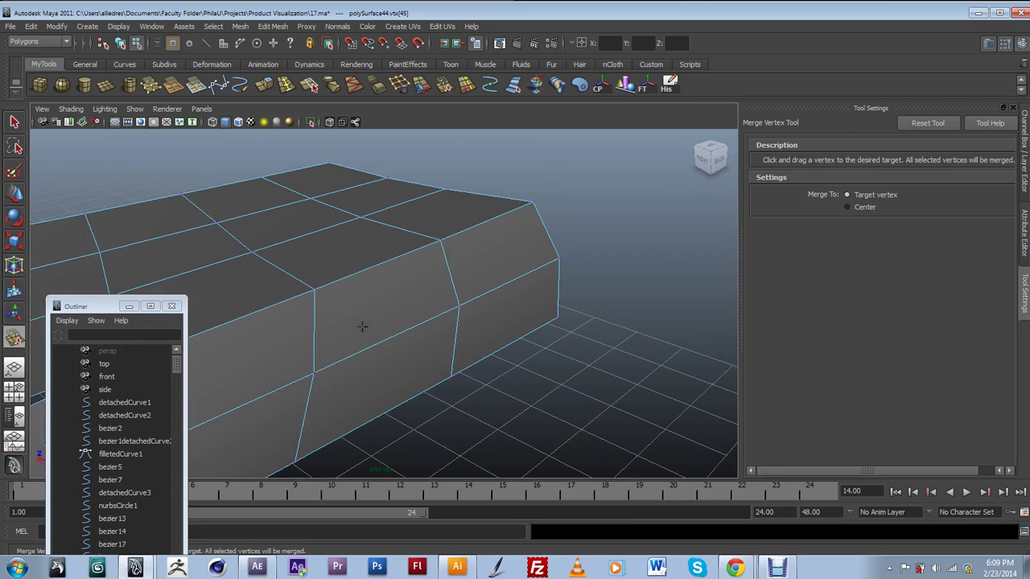
pyautogui.scroll(3, 569, 287)
pyautogui.moveTo(432, 336); pyautogui.dragTo(483, 305)
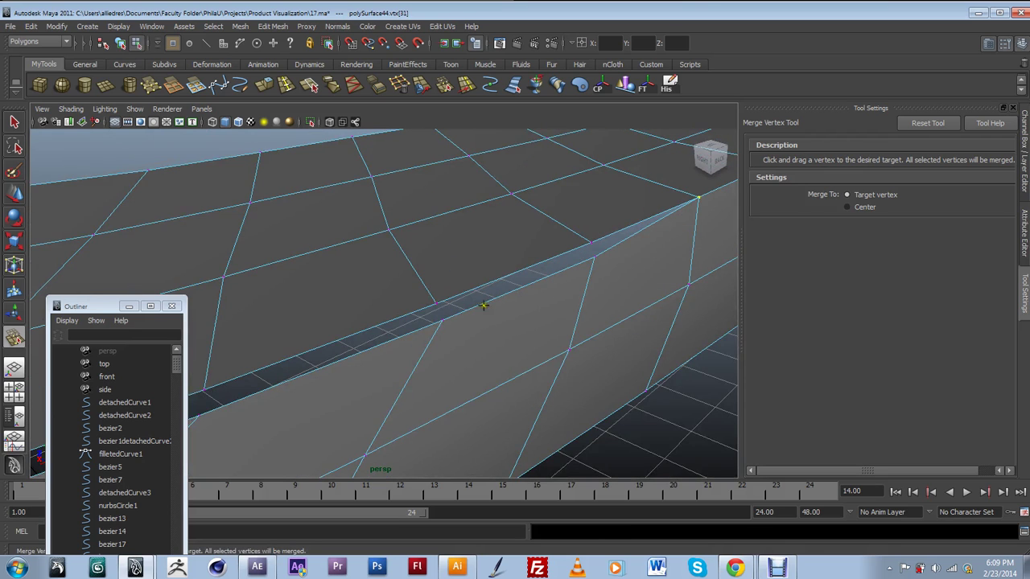
pyautogui.moveTo(601, 259); pyautogui.dragTo(592, 242)
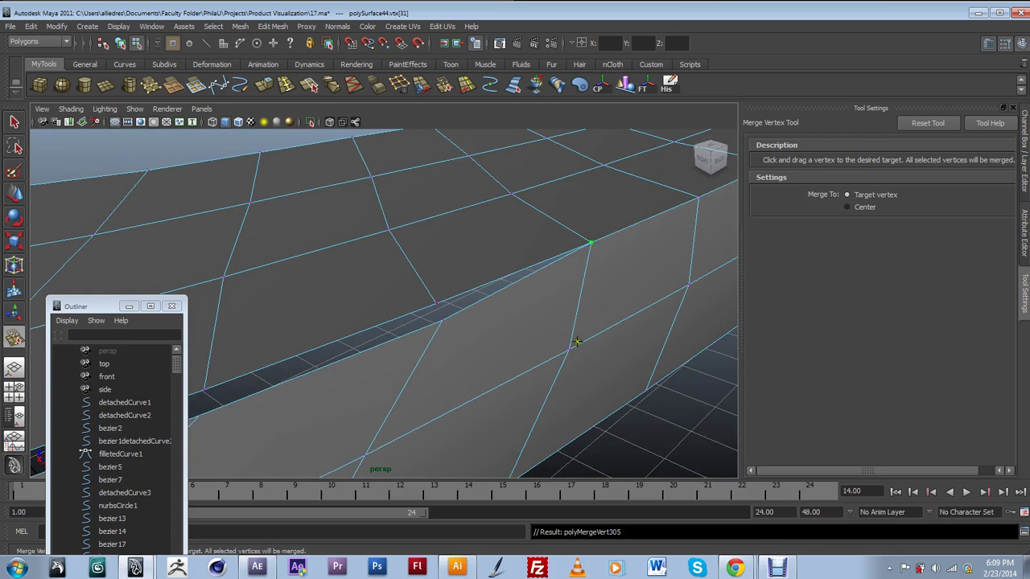
# Merge the remaining side-strip seam vertices into the top strip's edge vertices, continuing to the wide end.
pyautogui.keyDown('alt'); pyautogui.moveTo(571, 343); pyautogui.dragTo(575, 275); pyautogui.keyUp('alt')
pyautogui.keyDown('alt'); pyautogui.moveTo(553, 342); pyautogui.dragTo(531, 313); pyautogui.keyUp('alt')
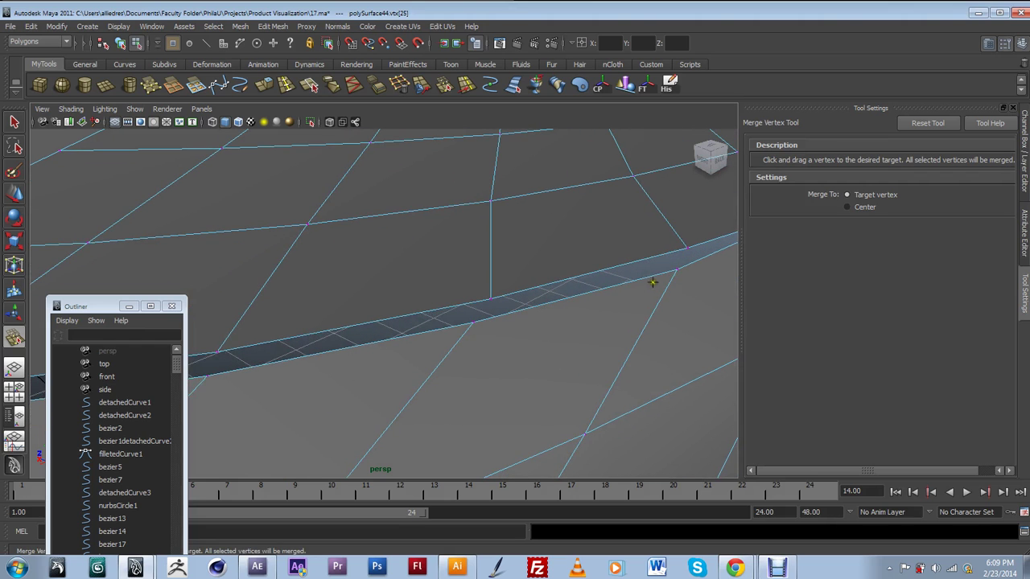
pyautogui.moveTo(674, 271); pyautogui.dragTo(683, 251)
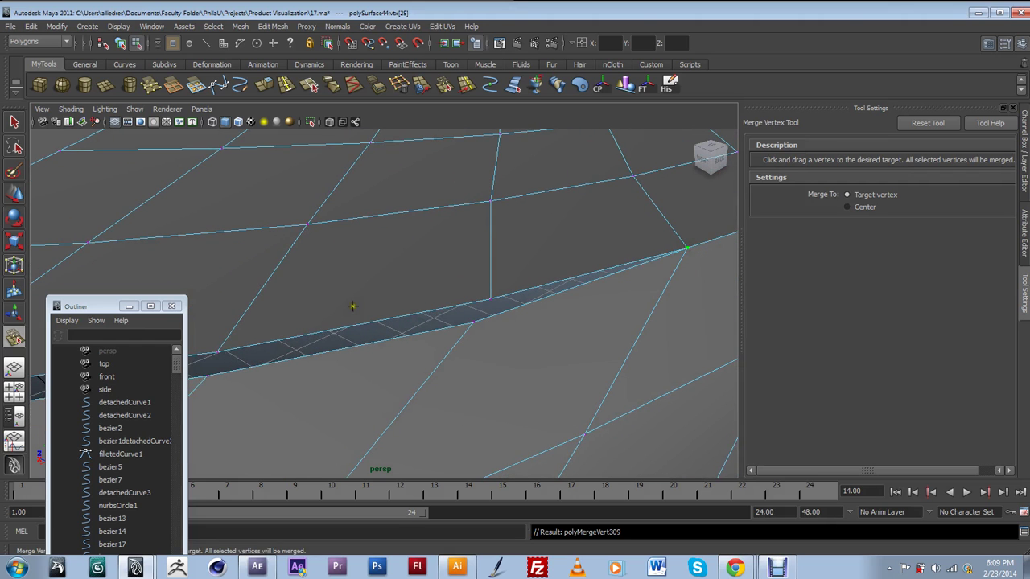
pyautogui.scroll(-4, 352, 305)
pyautogui.keyDown('alt'); pyautogui.moveTo(333, 299); pyautogui.dragTo(476, 284); pyautogui.keyUp('alt')
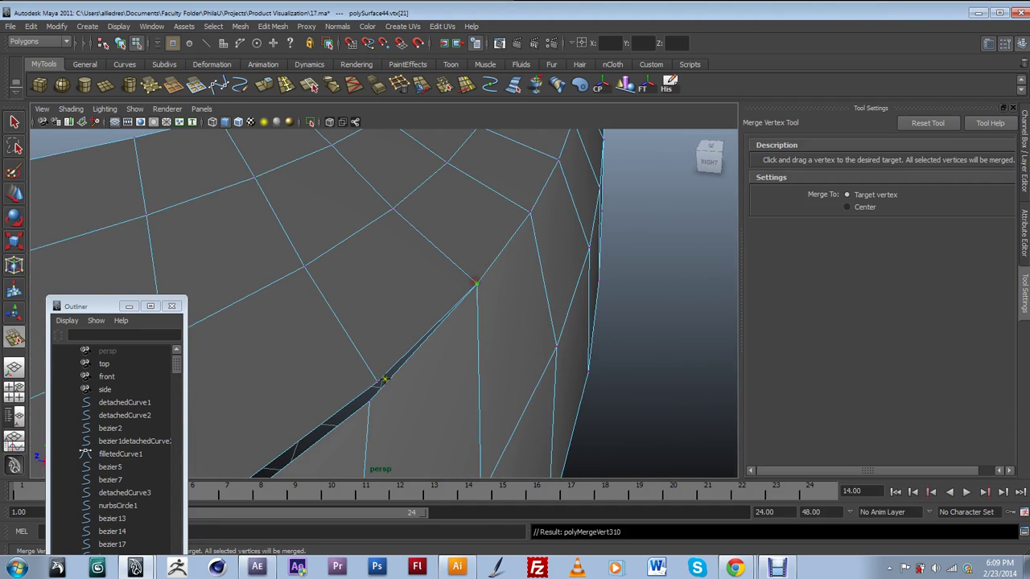
pyautogui.moveTo(371, 399); pyautogui.dragTo(375, 382)
pyautogui.keyDown('alt'); pyautogui.moveTo(448, 330); pyautogui.dragTo(429, 343); pyautogui.keyUp('alt')
pyautogui.moveTo(464, 303); pyautogui.dragTo(473, 275)
pyautogui.moveTo(233, 424); pyautogui.dragTo(436, 362)
# Switch to the Move tool, return to object mode, and show the merged strip mesh in smooth preview, leaving it deselected.
pyautogui.click(14, 193)
pyautogui.press('F8')
pyautogui.keyDown('alt'); pyautogui.moveTo(523, 364); pyautogui.dragTo(490, 387); pyautogui.keyUp('alt')
pyautogui.press('3')
pyautogui.click(545, 369)
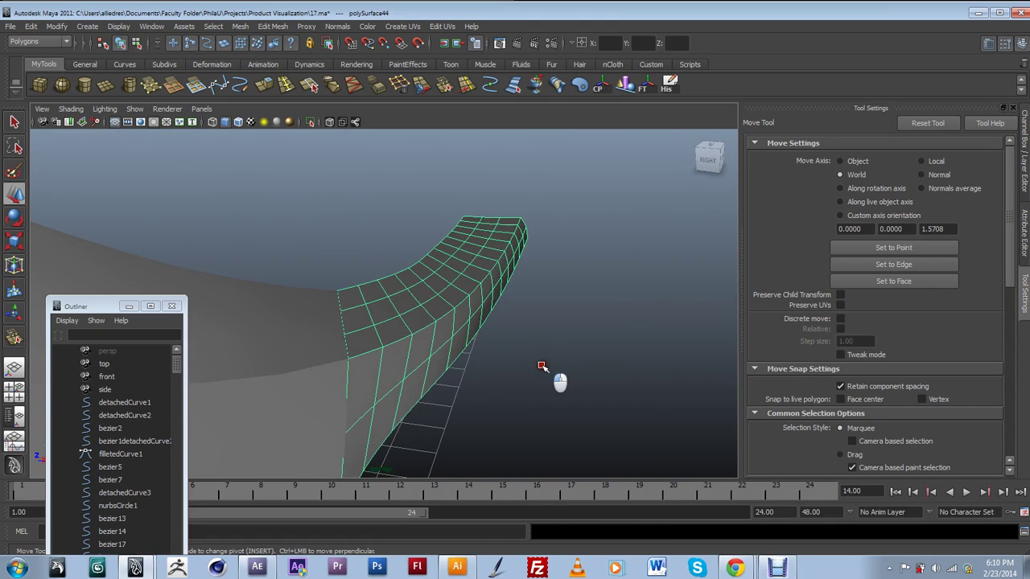
# Examine the smoothed seam between the top and side strips and the strip mesh's joint with the neighbouring body surface.
pyautogui.keyDown('alt'); pyautogui.moveTo(542, 365); pyautogui.dragTo(475, 362); pyautogui.keyUp('alt')
pyautogui.scroll(2, 488, 357)
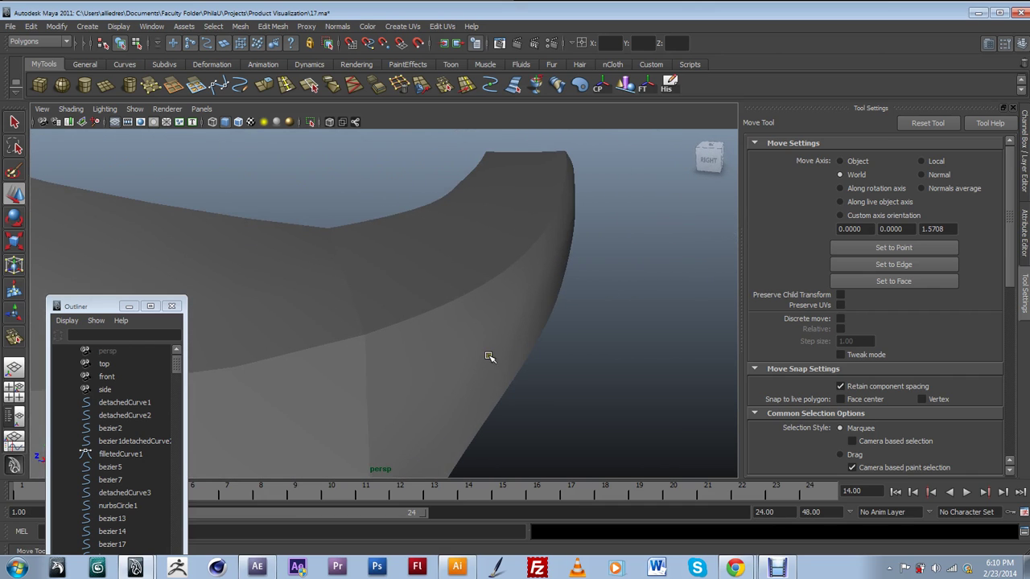
pyautogui.click(453, 294)
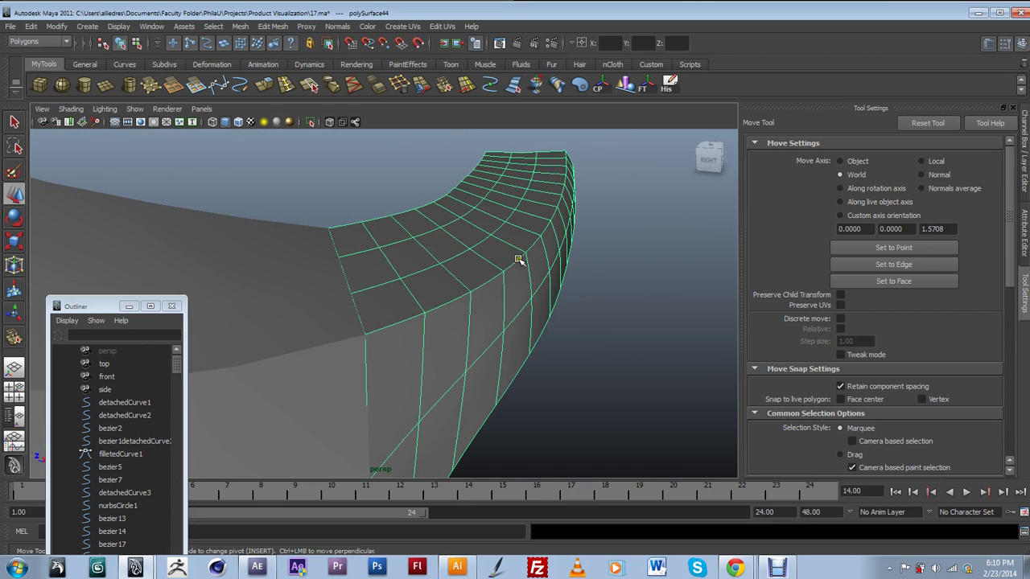
pyautogui.keyDown('alt'); pyautogui.moveTo(393, 326); pyautogui.dragTo(412, 314); pyautogui.keyUp('alt')
pyautogui.click(367, 304)
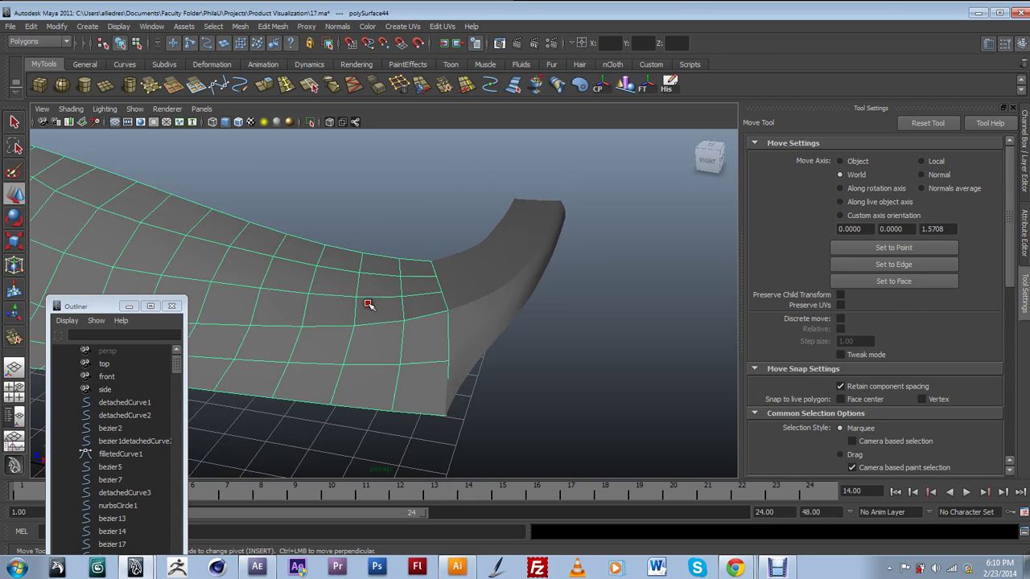
pyautogui.click(367, 234)
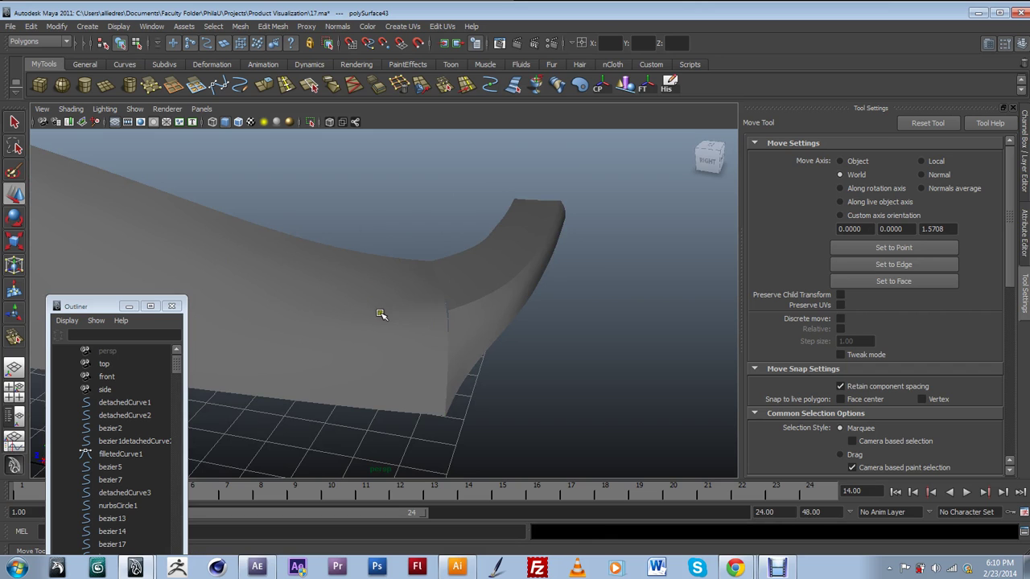
pyautogui.keyDown('alt'); pyautogui.moveTo(379, 324); pyautogui.dragTo(511, 287); pyautogui.keyUp('alt')
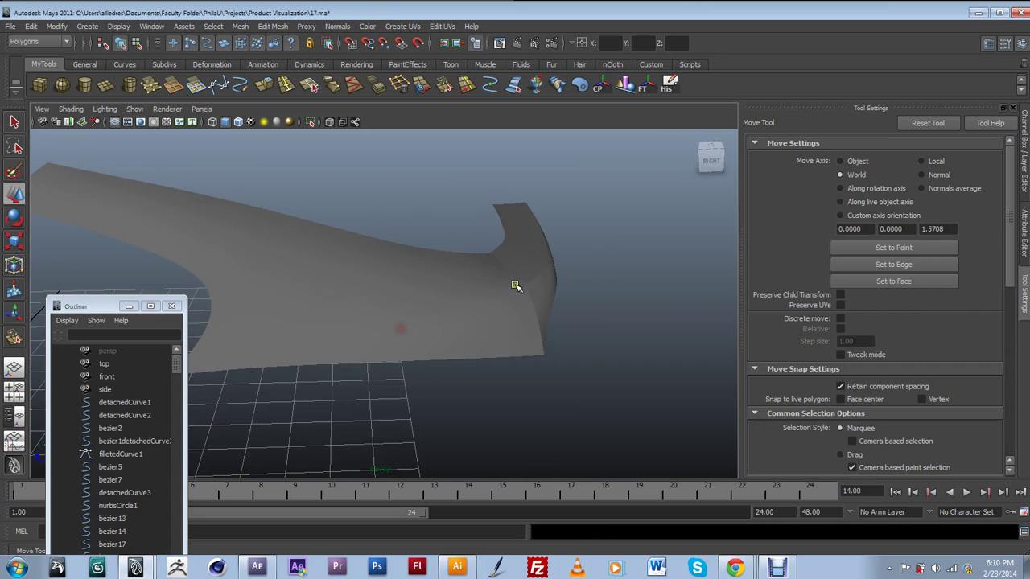
pyautogui.keyDown('alt'); pyautogui.moveTo(433, 305); pyautogui.dragTo(384, 296); pyautogui.keyUp('alt')
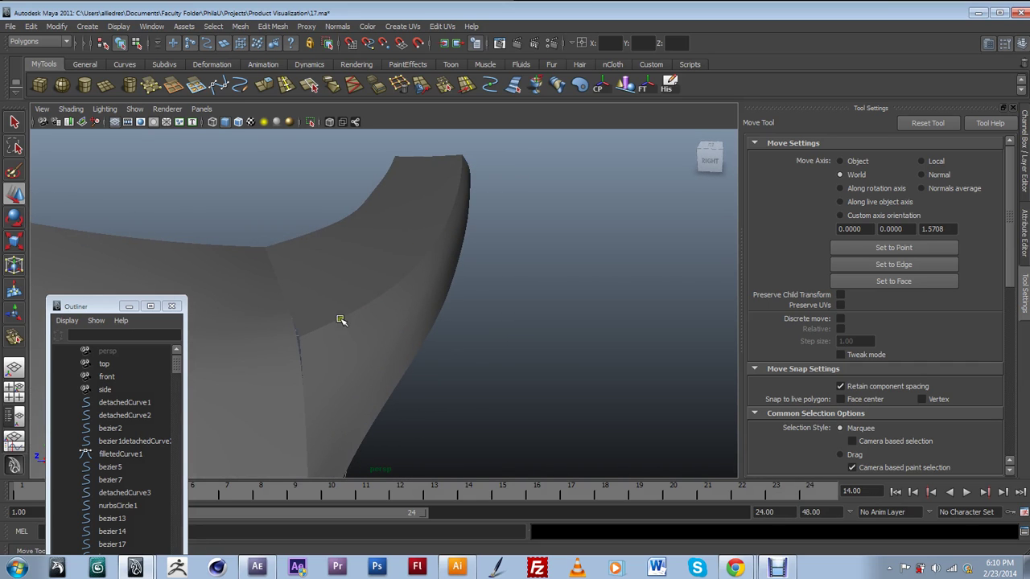
pyautogui.keyDown('alt'); pyautogui.moveTo(304, 338); pyautogui.dragTo(388, 294); pyautogui.keyUp('alt')
pyautogui.click(387, 293)
pyautogui.scroll(3, 387, 293)
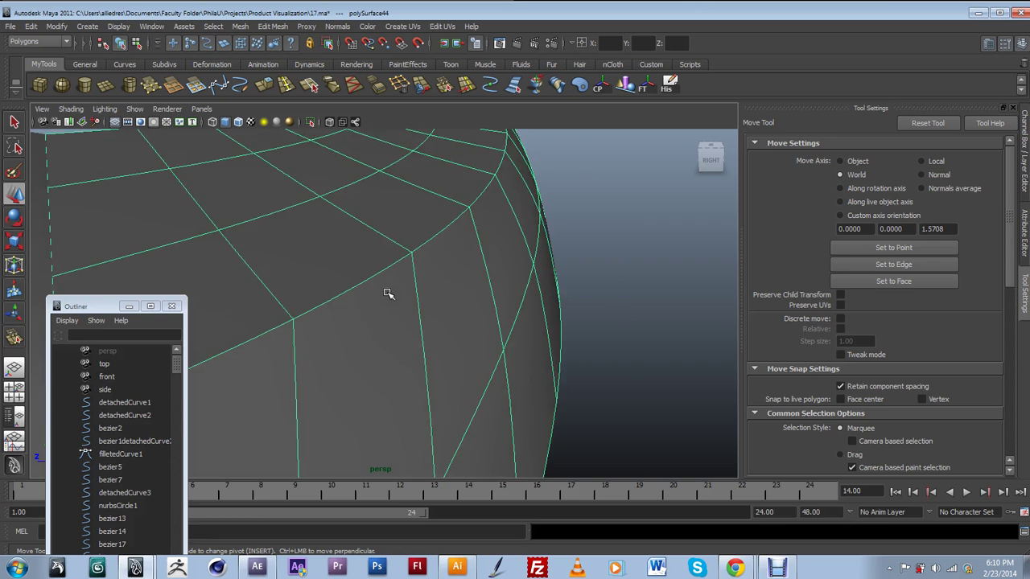
pyautogui.scroll(-1, 387, 294)
# Try moving a seam vertex near the strip mesh's wide end downward, and undo the move.
pyautogui.moveTo(390, 259); pyautogui.dragTo(360, 281, button='right')
pyautogui.click(400, 279)
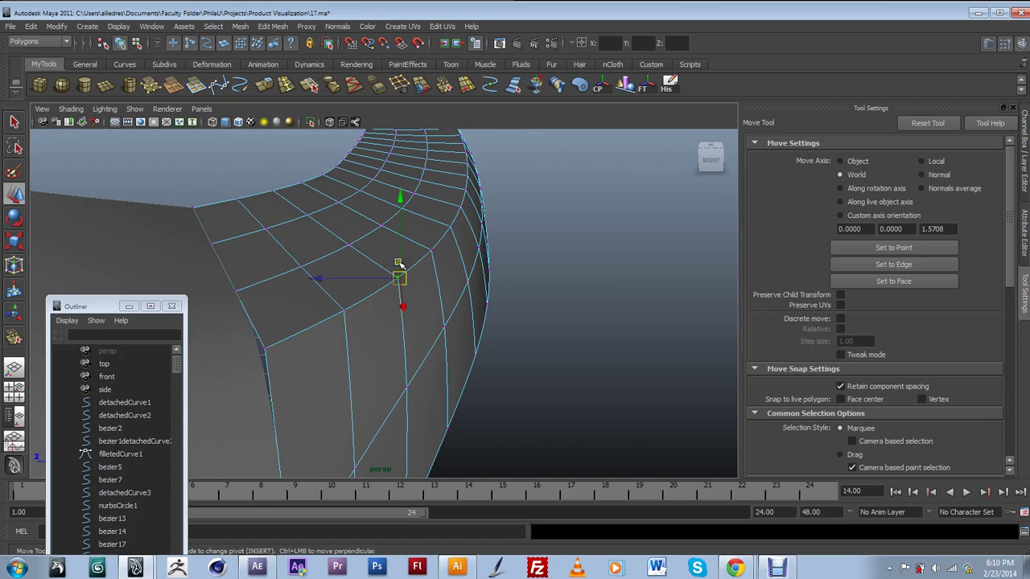
pyautogui.moveTo(398, 294); pyautogui.dragTo(410, 325, button='middle')
pyautogui.press('z')
pyautogui.press('z')
pyautogui.press('z')
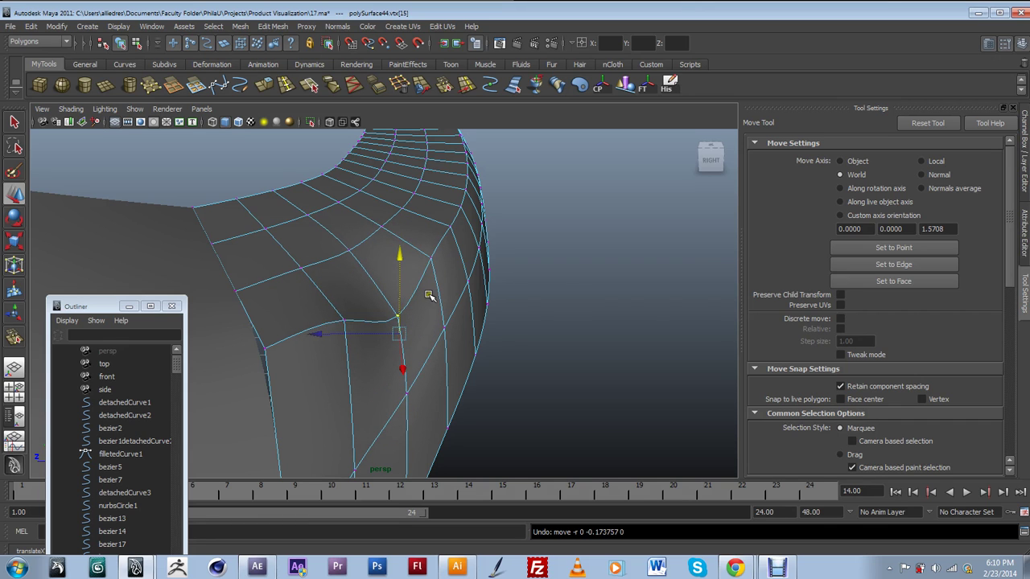
# Return to object mode, deselect the strip mesh, and inspect the shading along its merged seam.
pyautogui.keyDown('alt'); pyautogui.moveTo(430, 296); pyautogui.dragTo(386, 345); pyautogui.keyUp('alt')
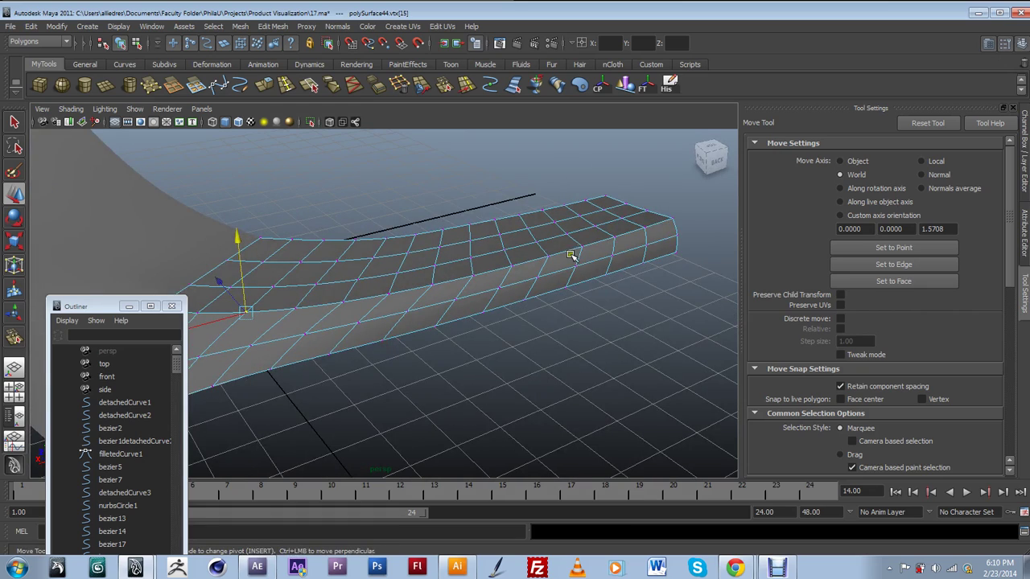
pyautogui.keyDown('alt'); pyautogui.moveTo(661, 224); pyautogui.dragTo(452, 242); pyautogui.keyUp('alt')
pyautogui.press('F8')
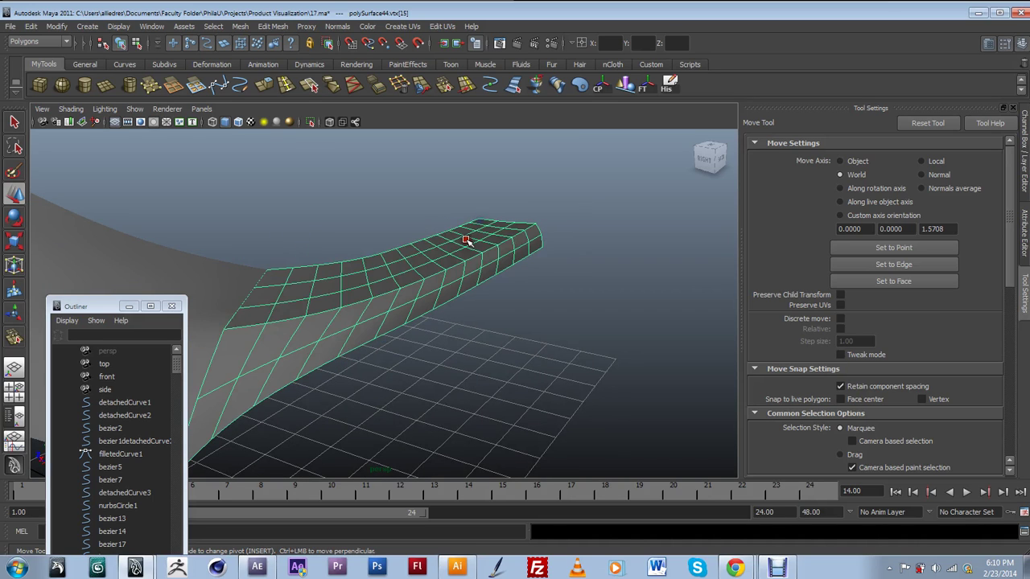
pyautogui.click(470, 349)
pyautogui.keyDown('alt'); pyautogui.moveTo(470, 349); pyautogui.dragTo(496, 349); pyautogui.keyUp('alt')
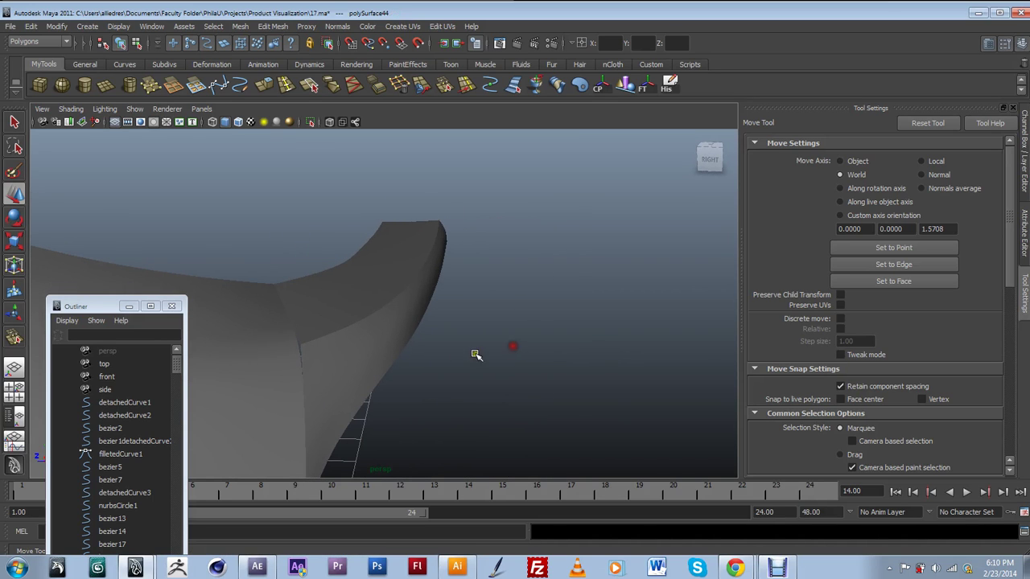
pyautogui.moveTo(428, 356)
pyautogui.keyDown('alt'); pyautogui.mouseDown()
pyautogui.moveTo(448, 353)
pyautogui.moveTo(427, 349)
pyautogui.mouseUp(); pyautogui.keyUp('alt')
# Display face normals on the merged strip mesh and turn off its smooth preview.
pyautogui.click(427, 287)
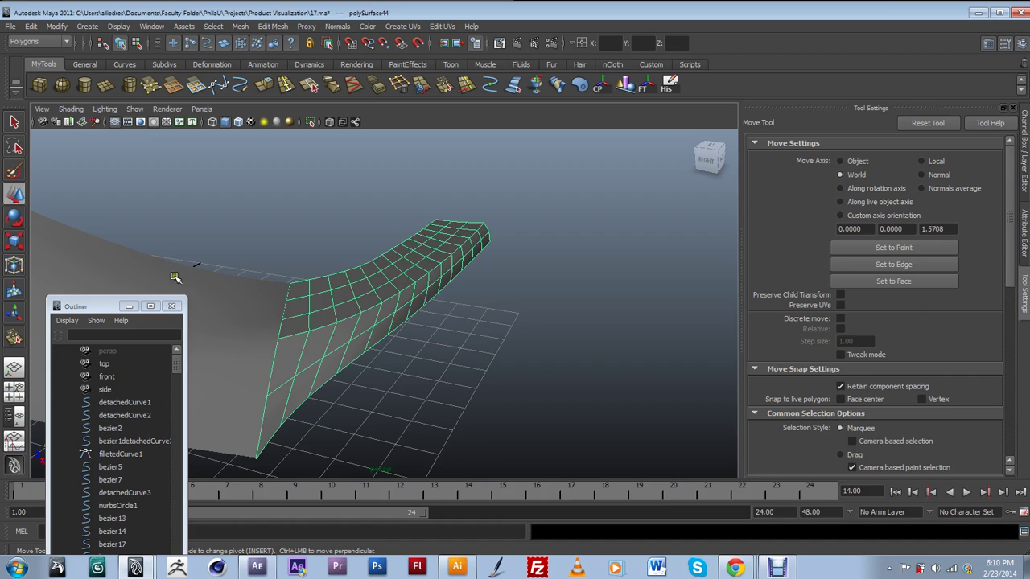
pyautogui.click(125, 26)
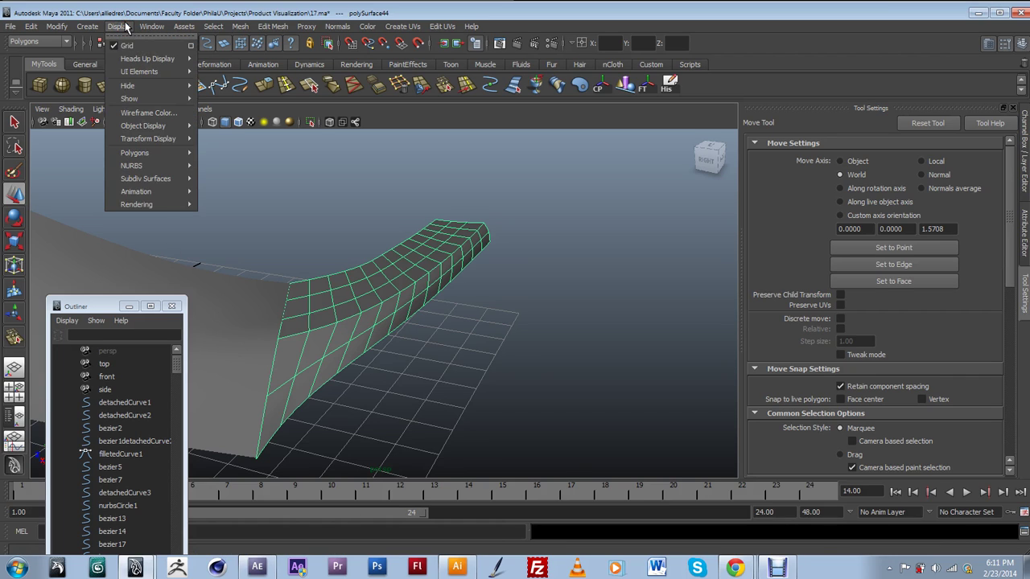
pyautogui.moveTo(144, 152)
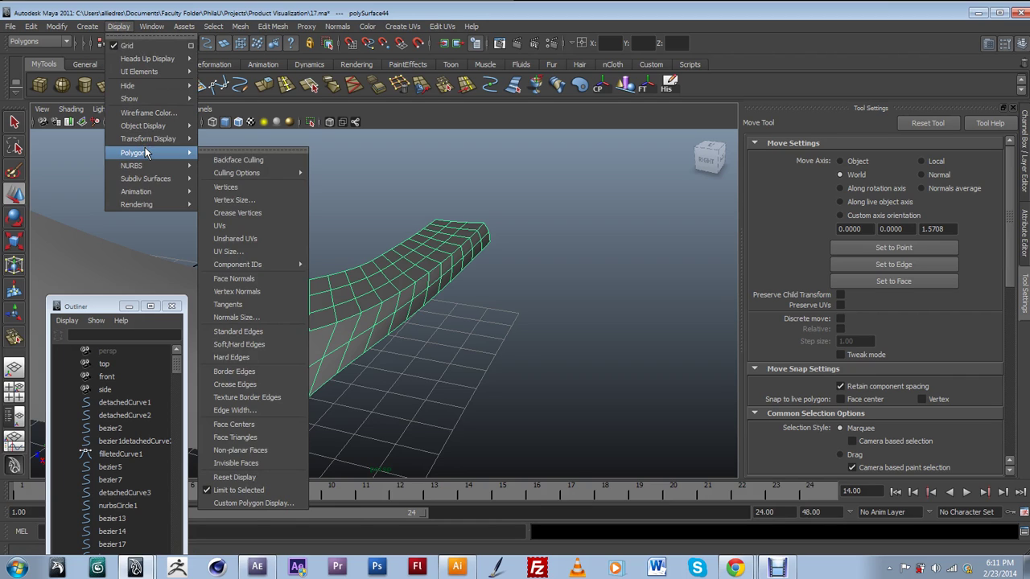
pyautogui.click(236, 279)
pyautogui.keyDown('alt'); pyautogui.moveTo(397, 349); pyautogui.dragTo(455, 343); pyautogui.keyUp('alt')
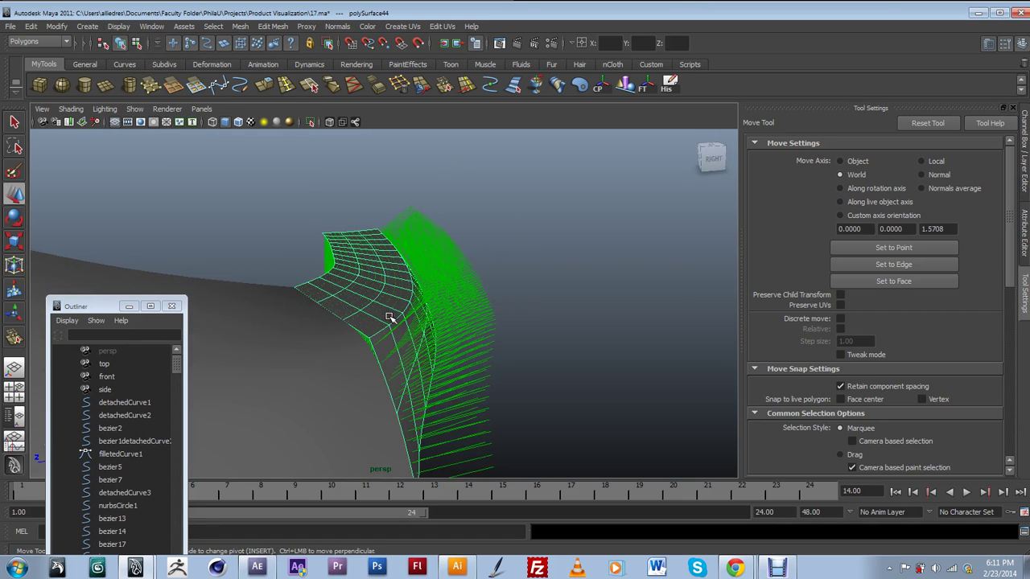
pyautogui.press('1')
# Examine which way the face normals point on the top strip compared with the side strip.
pyautogui.keyDown('alt'); pyautogui.moveTo(393, 318); pyautogui.dragTo(443, 334); pyautogui.keyUp('alt')
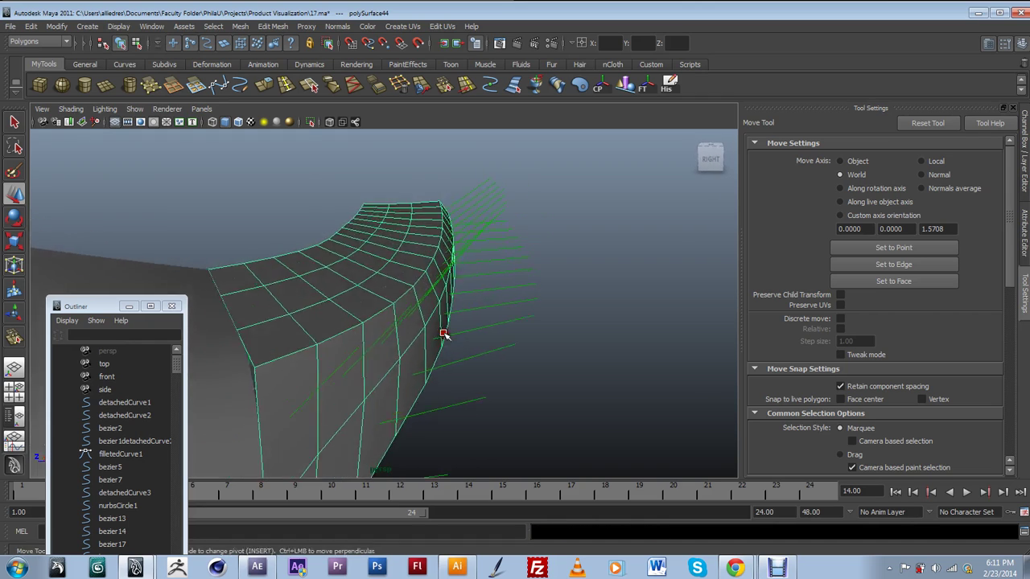
pyautogui.keyDown('alt'); pyautogui.moveTo(464, 291); pyautogui.dragTo(389, 340); pyautogui.keyUp('alt')
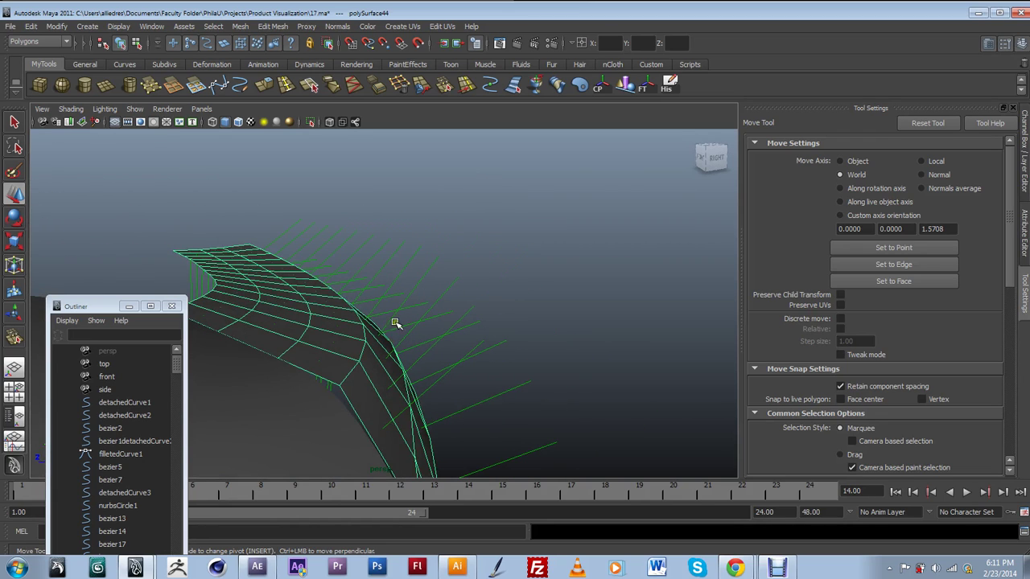
pyautogui.keyDown('alt'); pyautogui.moveTo(433, 271); pyautogui.dragTo(280, 399); pyautogui.keyUp('alt')
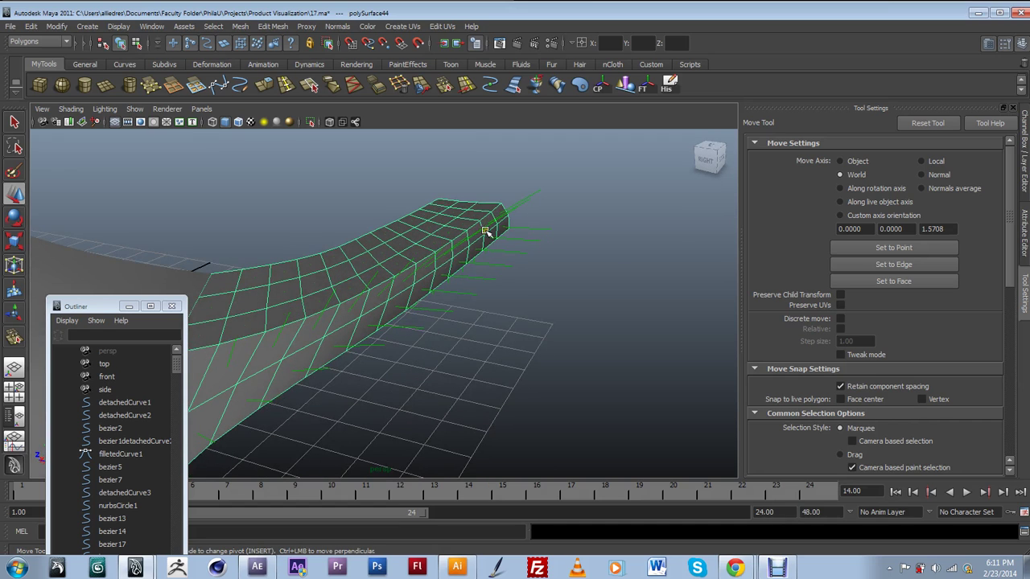
pyautogui.keyDown('alt'); pyautogui.moveTo(354, 312); pyautogui.dragTo(394, 329); pyautogui.keyUp('alt')
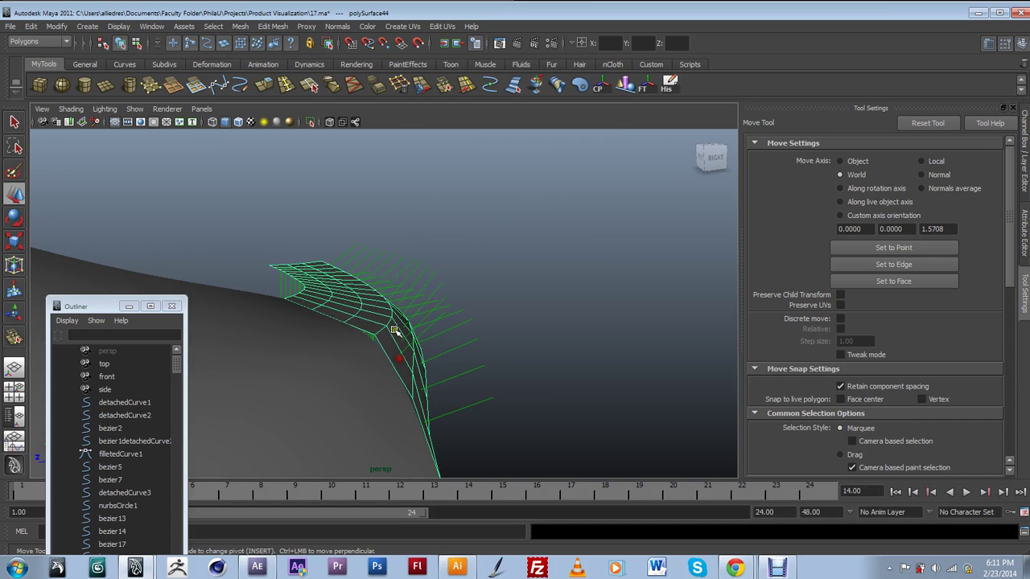
pyautogui.keyDown('alt'); pyautogui.moveTo(419, 369); pyautogui.dragTo(409, 370); pyautogui.keyUp('alt')
pyautogui.keyDown('alt'); pyautogui.moveTo(416, 306); pyautogui.dragTo(354, 341); pyautogui.keyUp('alt')
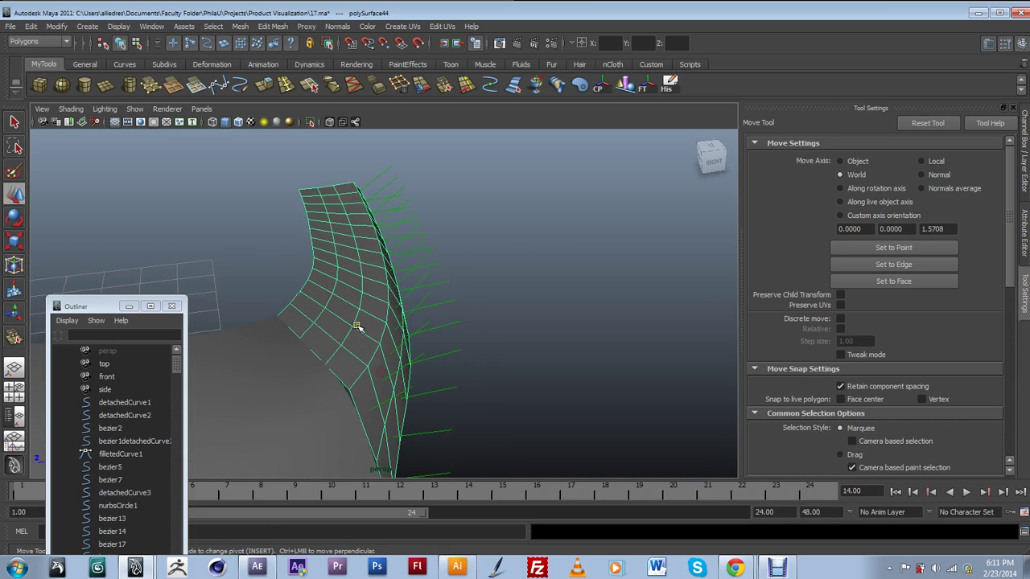
pyautogui.keyDown('alt'); pyautogui.moveTo(315, 308); pyautogui.dragTo(306, 358); pyautogui.keyUp('alt')
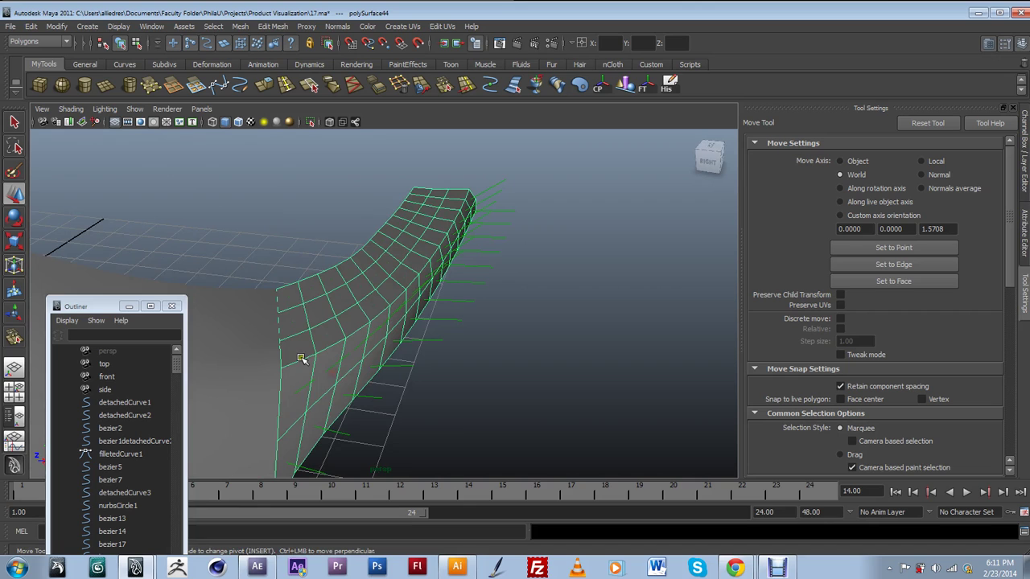
pyautogui.keyDown('alt'); pyautogui.moveTo(397, 293); pyautogui.dragTo(351, 304); pyautogui.keyUp('alt')
pyautogui.keyDown('alt'); pyautogui.moveTo(340, 244); pyautogui.dragTo(335, 325); pyautogui.keyUp('alt')
# Select all faces of the top strip on the strip mesh, reverse their normals, and return to object mode.
pyautogui.moveTo(330, 307); pyautogui.dragTo(336, 334, button='right')
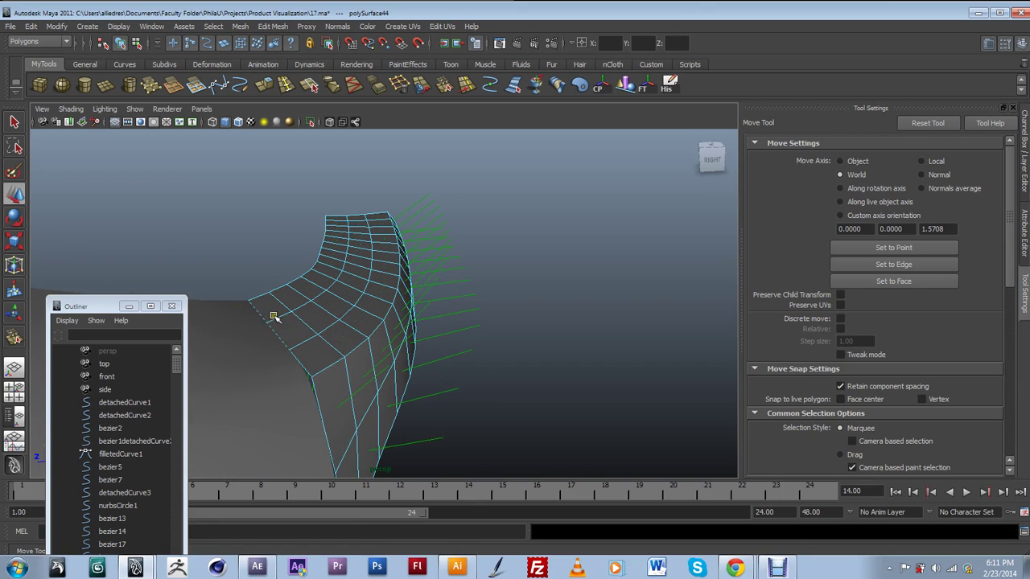
pyautogui.click(273, 317)
pyautogui.keyDown('alt'); pyautogui.moveTo(330, 322); pyautogui.dragTo(344, 324); pyautogui.keyUp('alt')
pyautogui.moveTo(241, 197); pyautogui.dragTo(301, 349)
pyautogui.keyDown('alt'); pyautogui.moveTo(366, 330); pyautogui.dragTo(350, 359); pyautogui.keyUp('alt')
pyautogui.keyDown('shift'); pyautogui.click(318, 384); pyautogui.keyUp('shift')
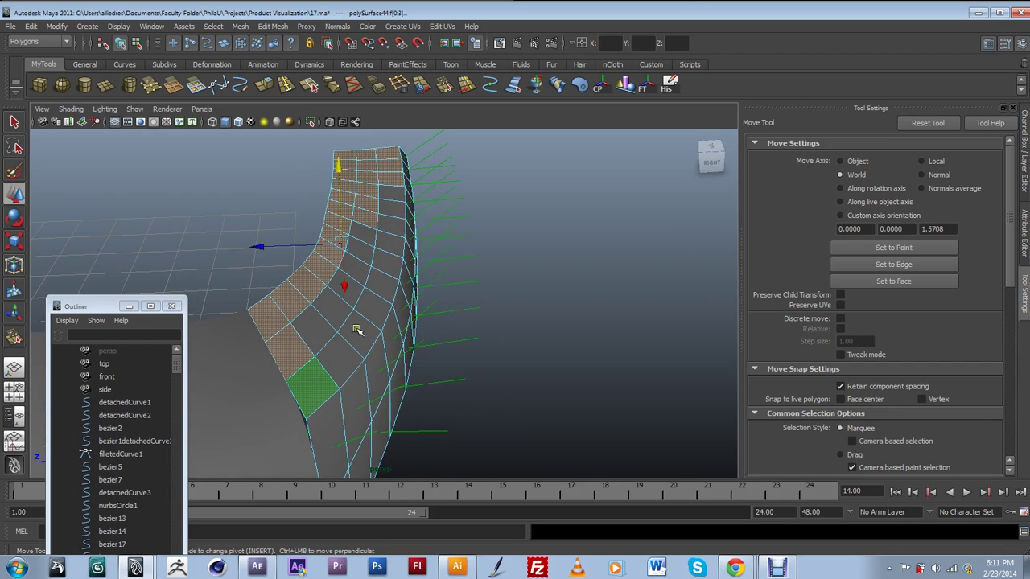
pyautogui.keyDown('shift'); pyautogui.doubleClick(379, 267); pyautogui.keyUp('shift')
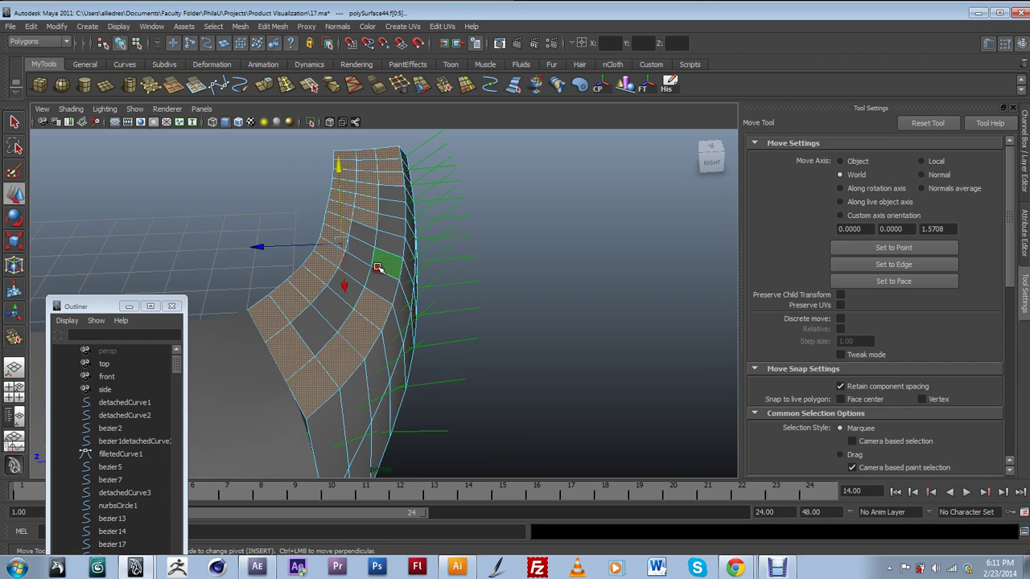
pyautogui.keyDown('shift'); pyautogui.doubleClick(390, 209); pyautogui.keyUp('shift')
pyautogui.keyDown('shift'); pyautogui.click(359, 228); pyautogui.keyUp('shift')
pyautogui.keyDown('shift'); pyautogui.click(358, 255); pyautogui.keyUp('shift')
pyautogui.keyDown('shift'); pyautogui.click(347, 285); pyautogui.keyUp('shift')
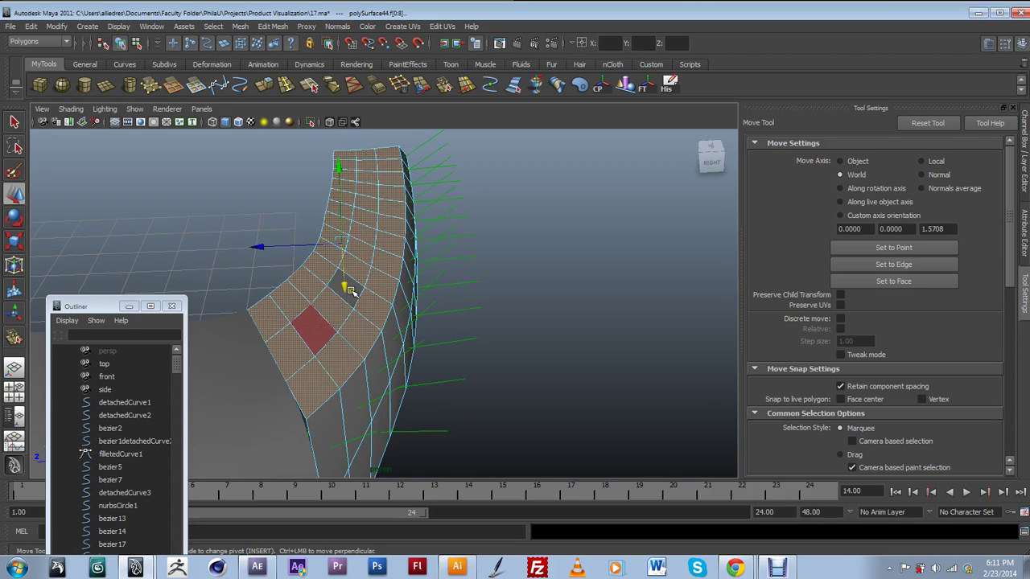
pyautogui.keyDown('shift'); pyautogui.click(349, 289); pyautogui.keyUp('shift')
pyautogui.keyDown('alt'); pyautogui.moveTo(452, 331); pyautogui.dragTo(397, 338); pyautogui.keyUp('alt')
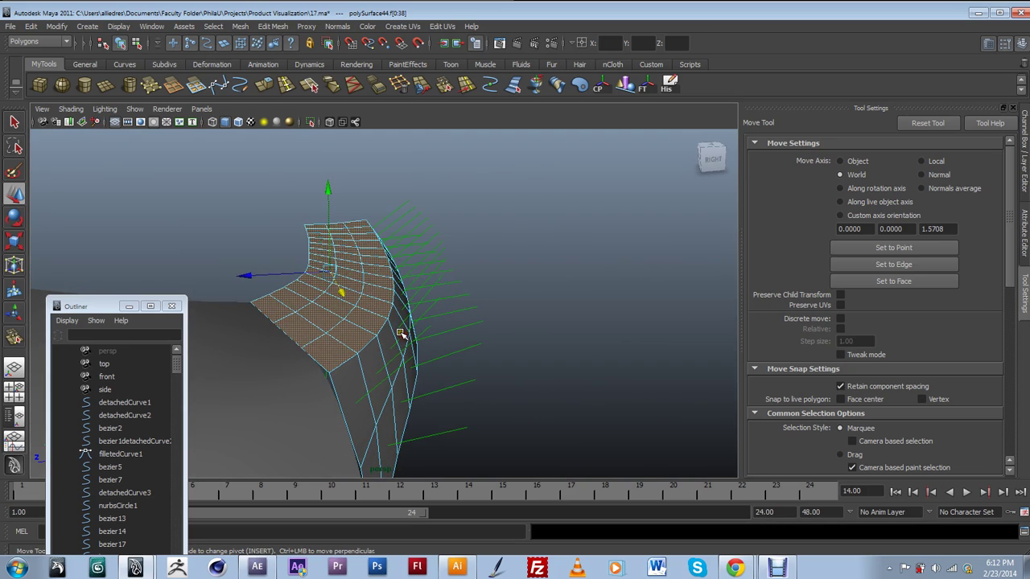
pyautogui.click(337, 26)
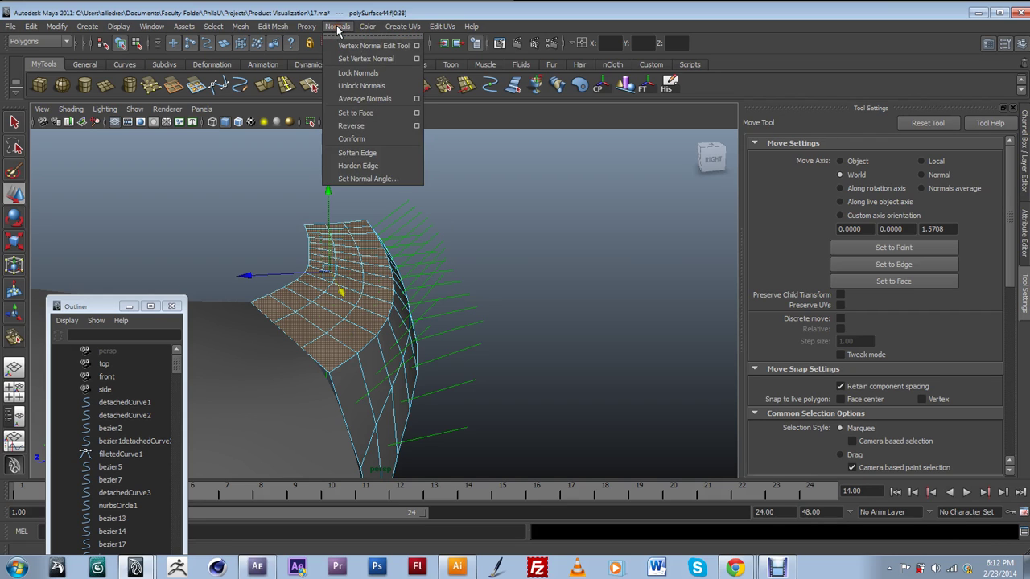
pyautogui.click(358, 129)
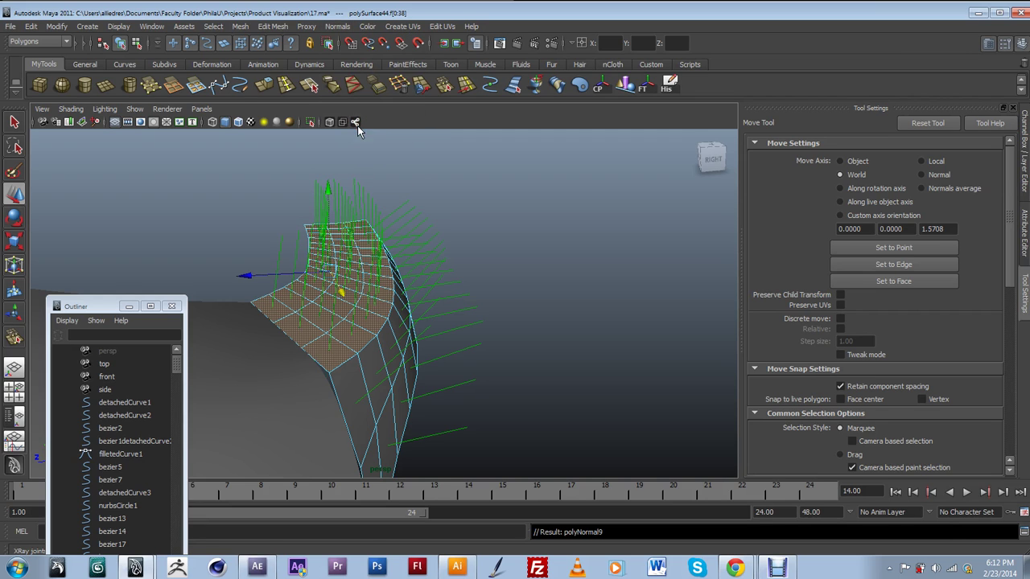
pyautogui.keyDown('alt'); pyautogui.moveTo(372, 328); pyautogui.dragTo(362, 357); pyautogui.keyUp('alt')
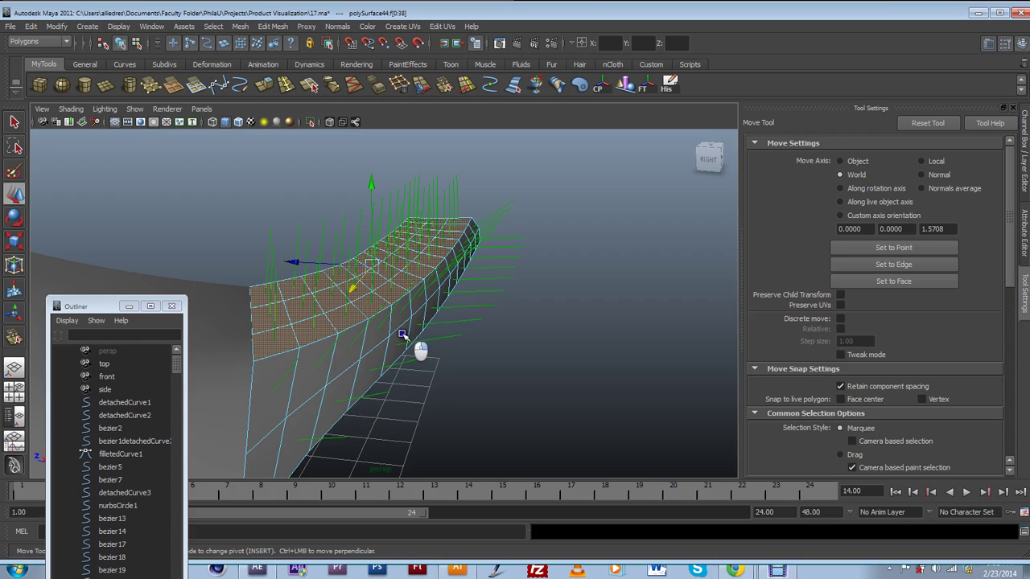
pyautogui.click(391, 326)
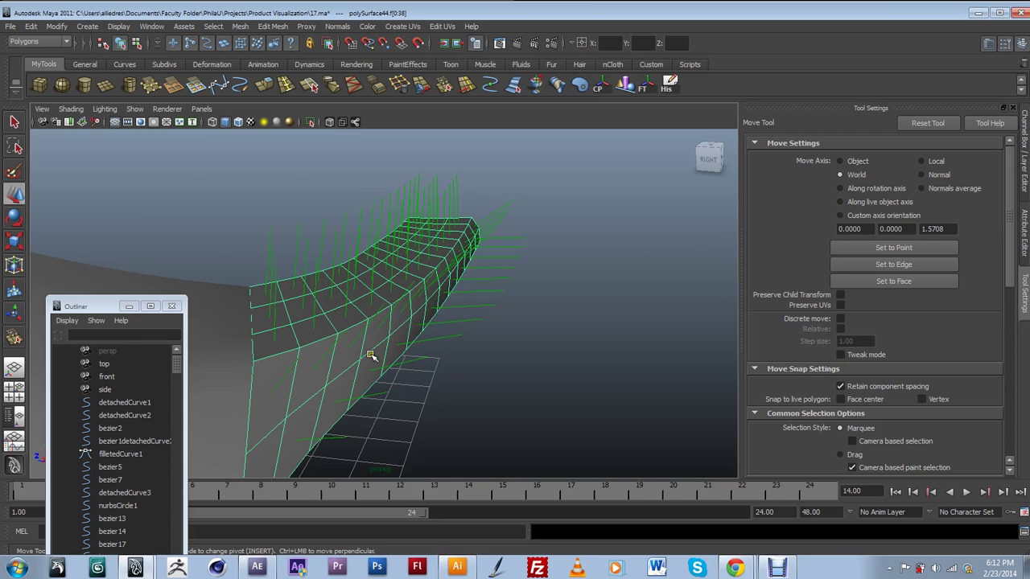
# Turn on smooth preview for the strip mesh and examine its face normals across the seam between top and side.
pyautogui.keyDown('alt'); pyautogui.moveTo(424, 346); pyautogui.dragTo(393, 356); pyautogui.keyUp('alt')
pyautogui.keyDown('alt'); pyautogui.moveTo(371, 298); pyautogui.dragTo(350, 308); pyautogui.keyUp('alt')
pyautogui.keyDown('alt'); pyautogui.moveTo(362, 300); pyautogui.dragTo(447, 319); pyautogui.keyUp('alt')
pyautogui.keyDown('alt'); pyautogui.moveTo(426, 274); pyautogui.dragTo(383, 283); pyautogui.keyUp('alt')
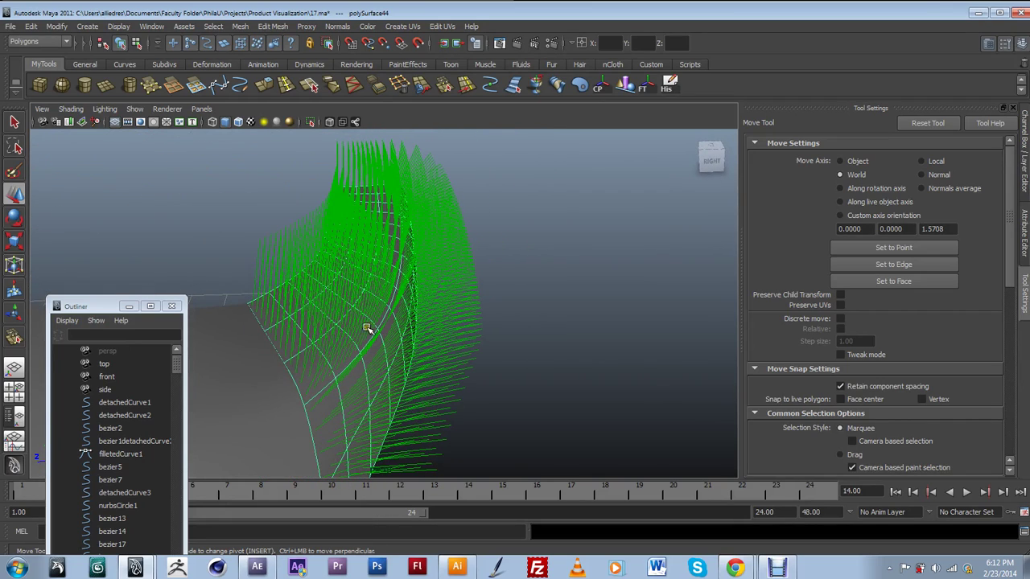
pyautogui.moveTo(365, 386)
pyautogui.keyDown('alt'); pyautogui.mouseDown()
pyautogui.moveTo(425, 361)
pyautogui.moveTo(345, 395)
pyautogui.moveTo(358, 391)
pyautogui.mouseUp(); pyautogui.keyUp('alt')
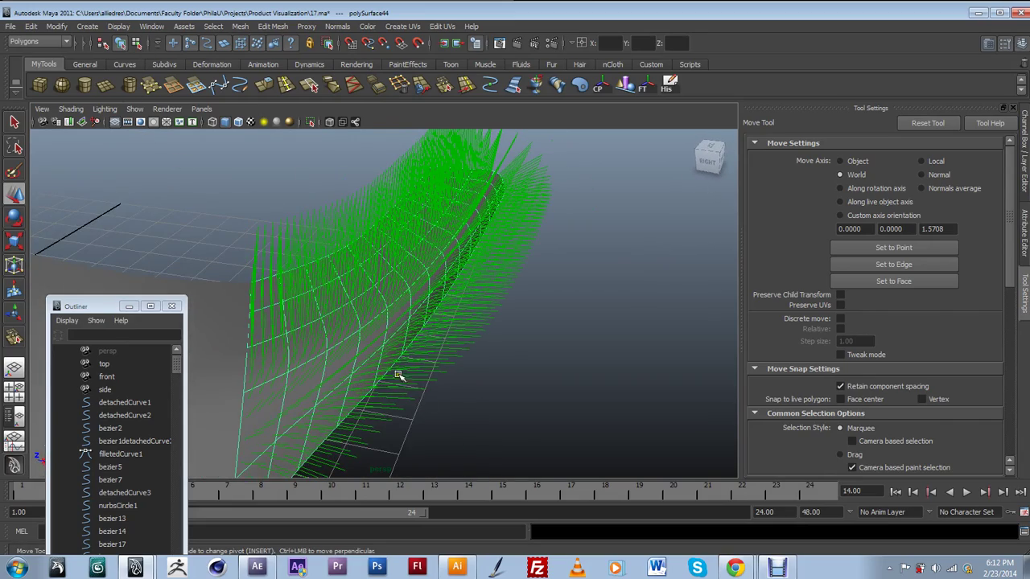
# Hide the face normals on the strip mesh and deselect it to inspect the smoothed shading.
pyautogui.click(118, 26)
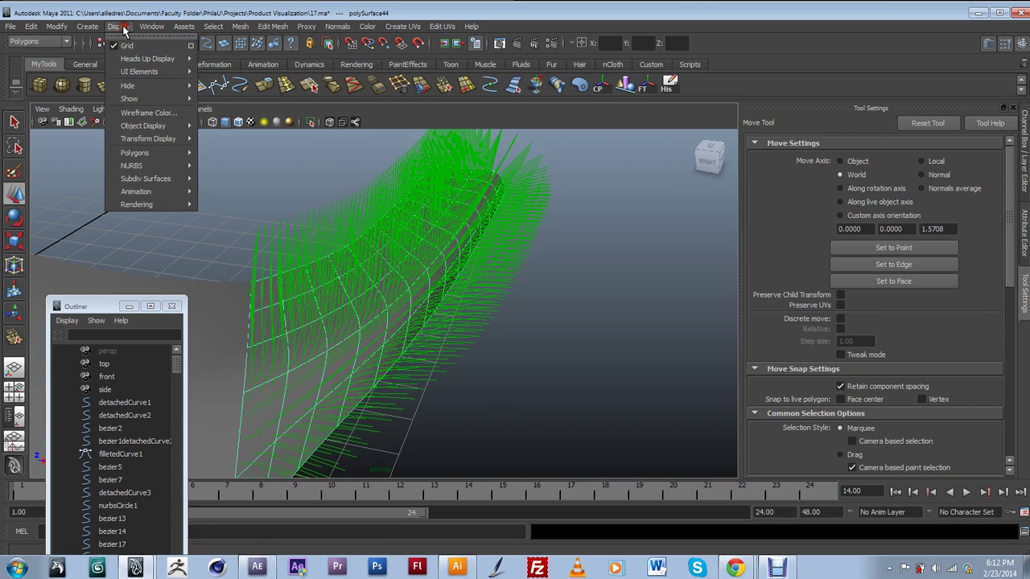
pyautogui.moveTo(144, 152)
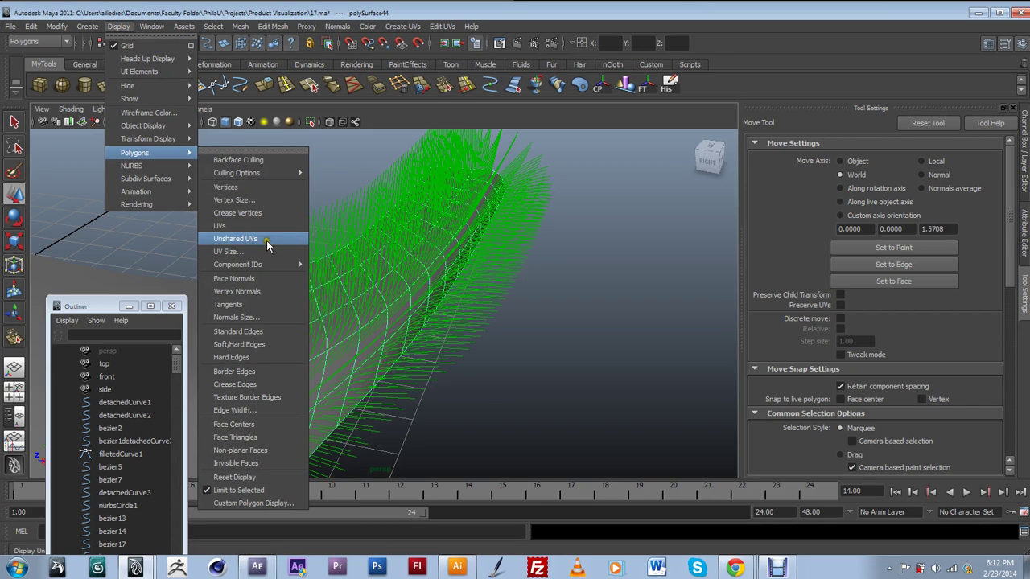
pyautogui.click(237, 283)
pyautogui.keyDown('alt'); pyautogui.moveTo(234, 285); pyautogui.dragTo(505, 295); pyautogui.keyUp('alt')
pyautogui.click(470, 341)
pyautogui.keyDown('alt'); pyautogui.moveTo(441, 364); pyautogui.dragTo(452, 225); pyautogui.keyUp('alt')
pyautogui.keyDown('alt'); pyautogui.moveTo(314, 389); pyautogui.dragTo(316, 341); pyautogui.keyUp('alt')
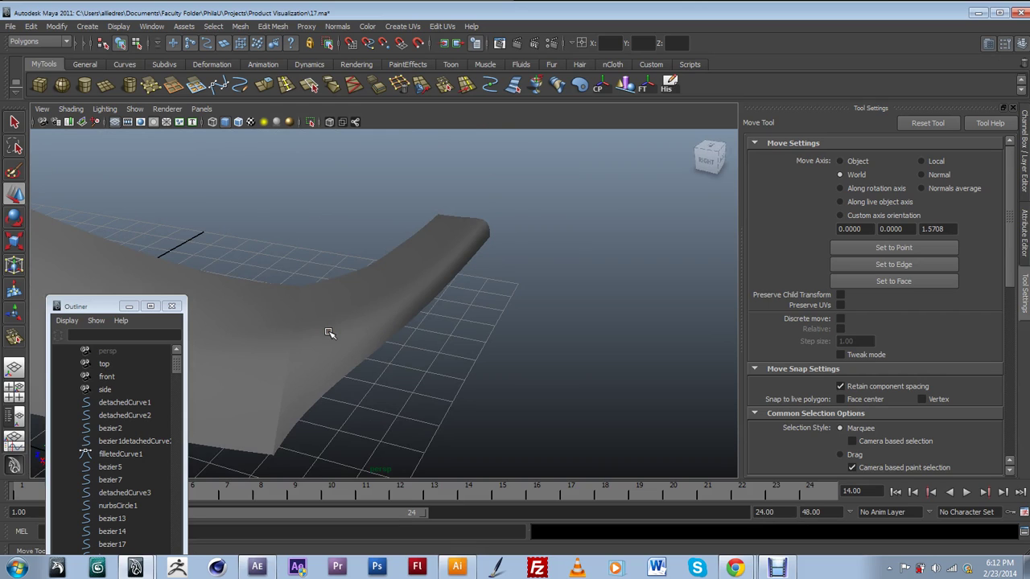
# Turn off smooth preview on the strip mesh and on the large mesh adjoining its wide end.
pyautogui.click(335, 330)
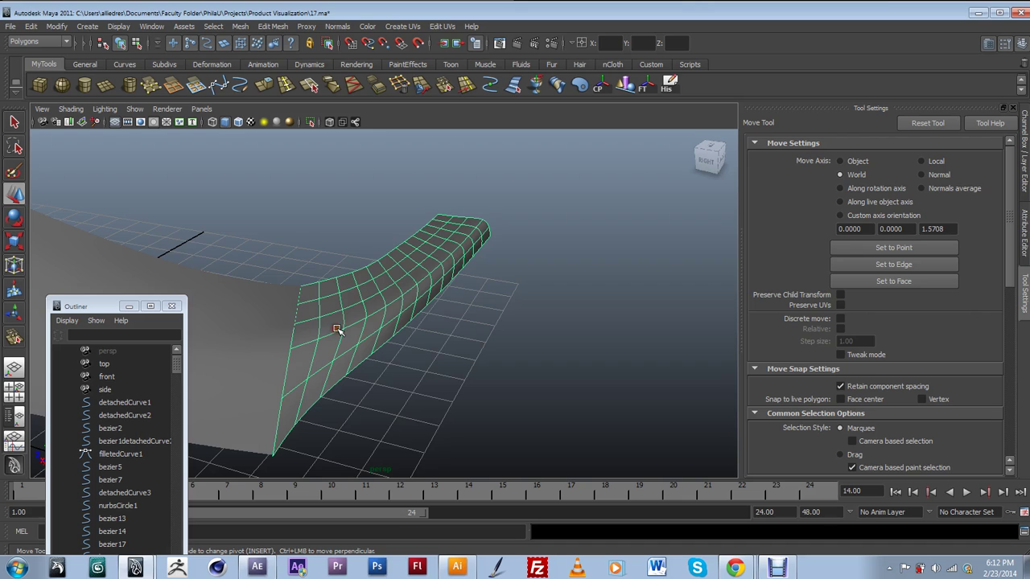
pyautogui.keyDown('alt'); pyautogui.moveTo(350, 315); pyautogui.dragTo(412, 341); pyautogui.keyUp('alt')
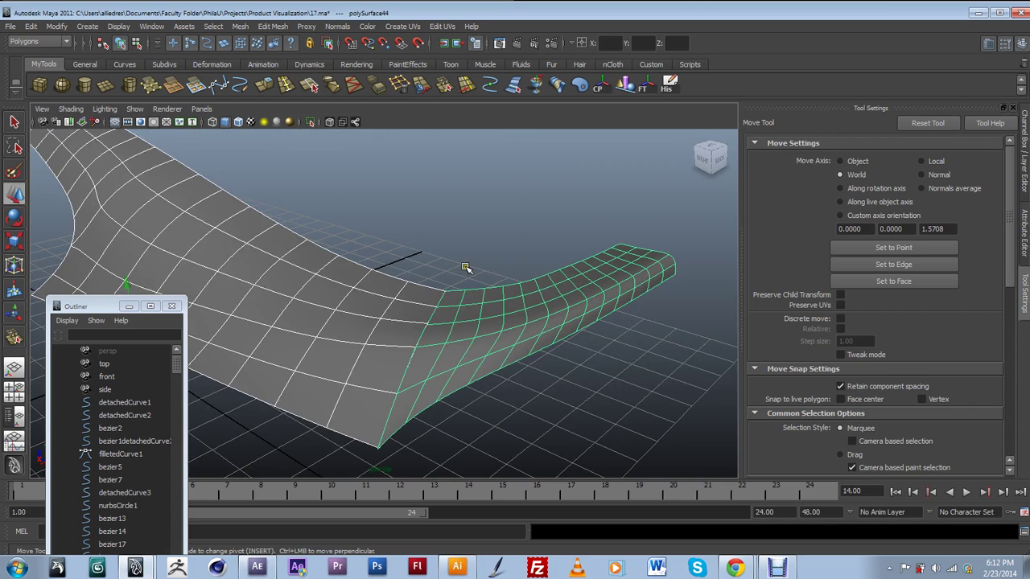
pyautogui.click(466, 332)
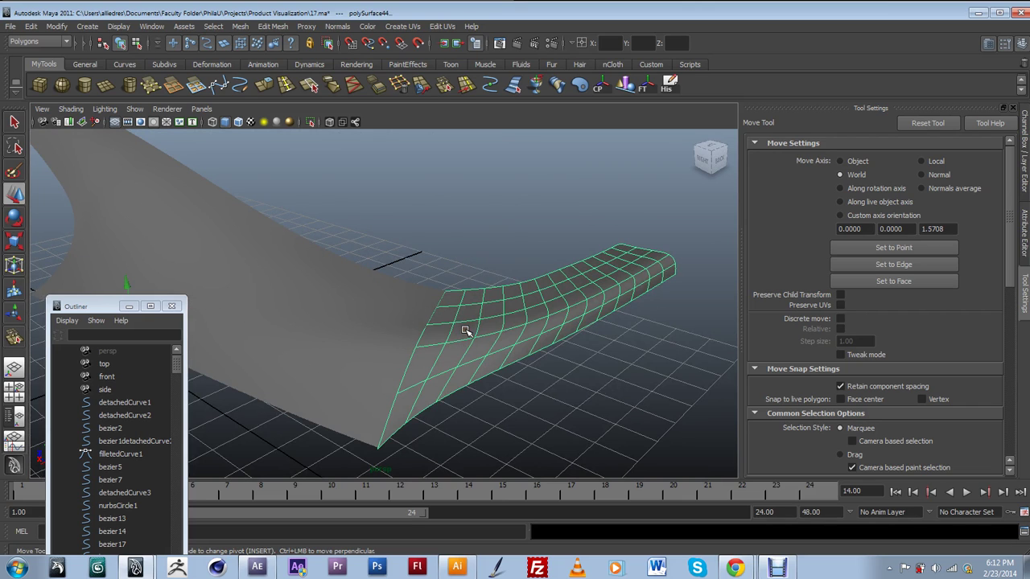
pyautogui.click(367, 290)
pyautogui.press('1')
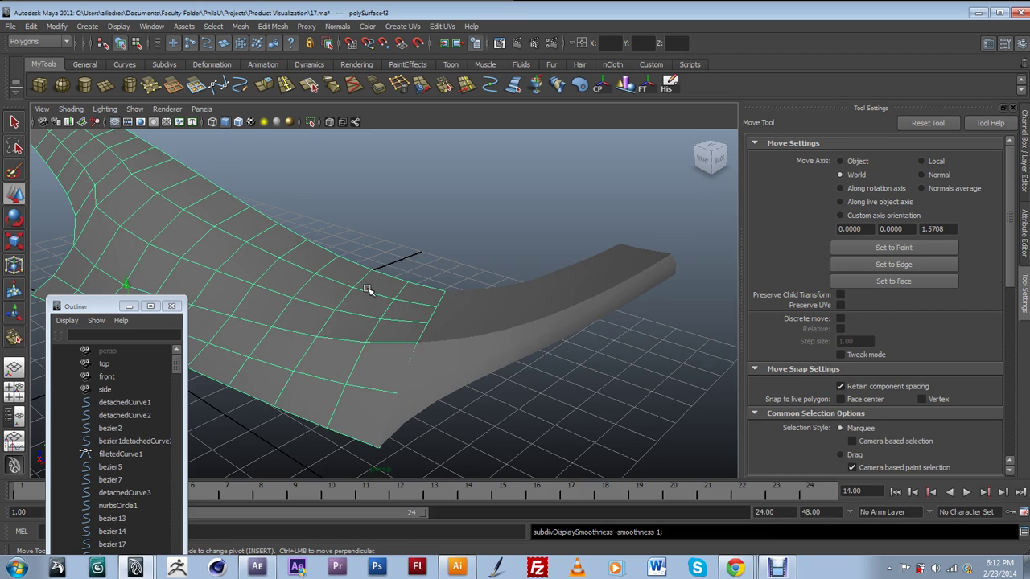
pyautogui.keyDown('alt'); pyautogui.moveTo(466, 331); pyautogui.dragTo(420, 269); pyautogui.keyUp('alt')
# Select the large mesh's border edges along the strip seam and move them slightly to open a narrow gap.
pyautogui.click(510, 324)
pyautogui.click(378, 288)
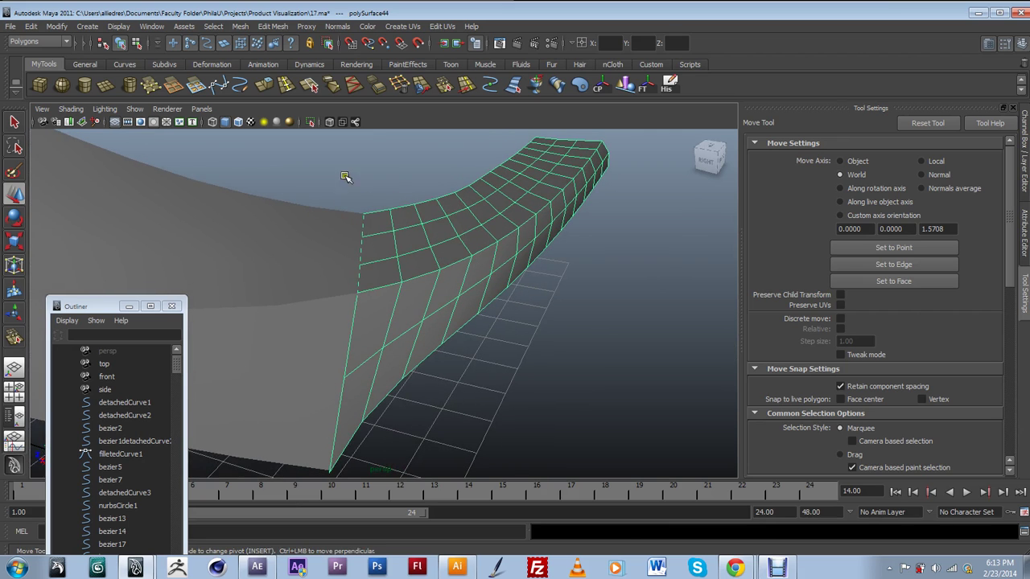
pyautogui.moveTo(362, 216); pyautogui.dragTo(367, 230, button='right')
pyautogui.click(362, 227)
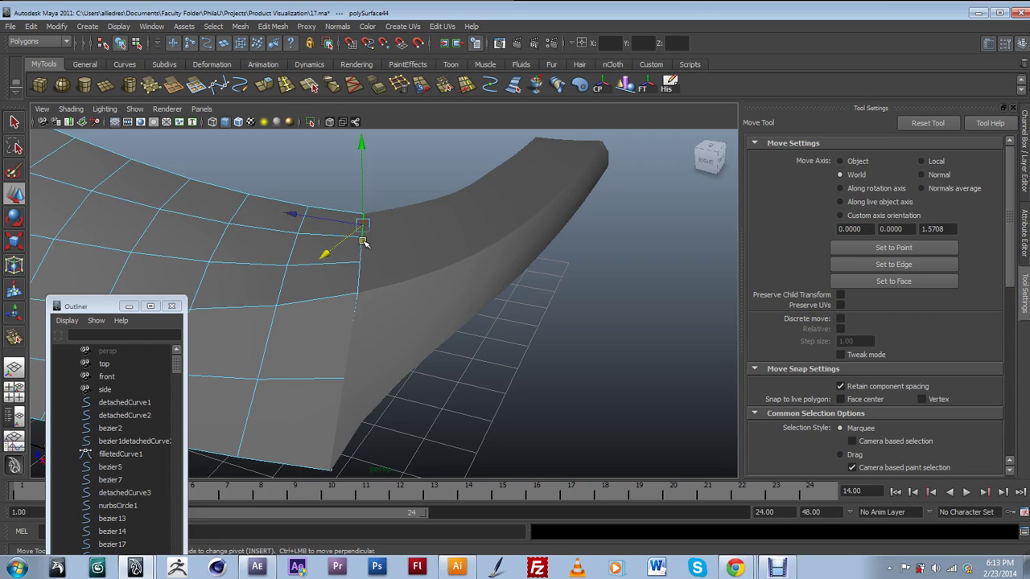
pyautogui.click(359, 274)
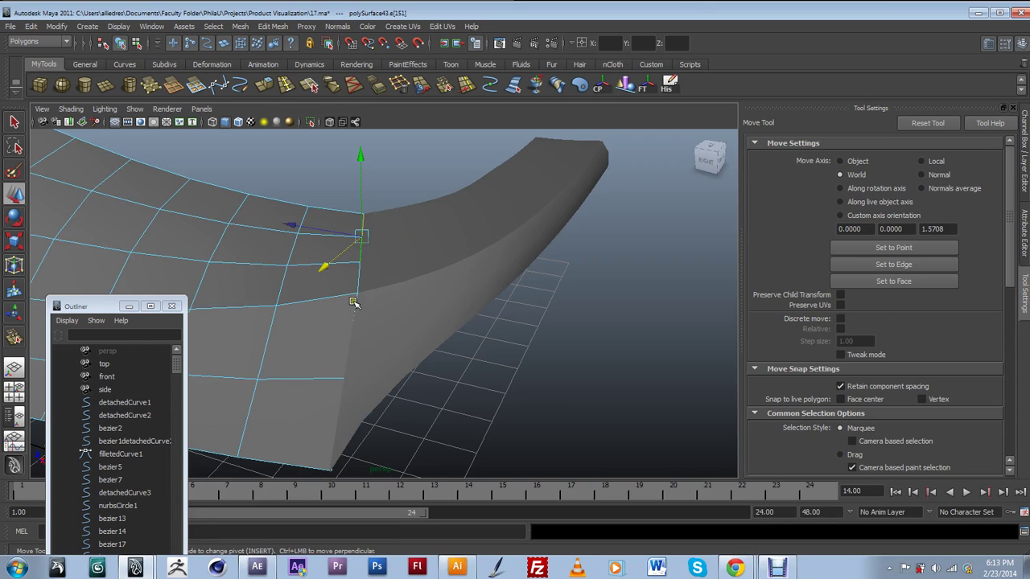
pyautogui.moveTo(354, 302); pyautogui.dragTo(355, 311)
pyautogui.press('Down')
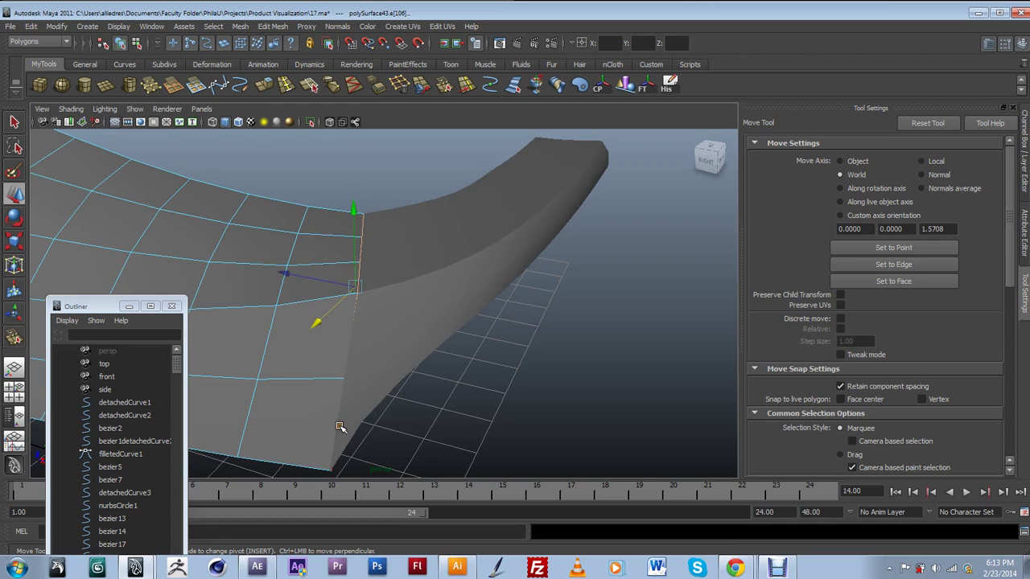
pyautogui.press('Down')
pyautogui.moveTo(324, 317); pyautogui.dragTo(320, 271)
# Select the strip mesh together with the large mesh and combine them into one object.
pyautogui.click(390, 257)
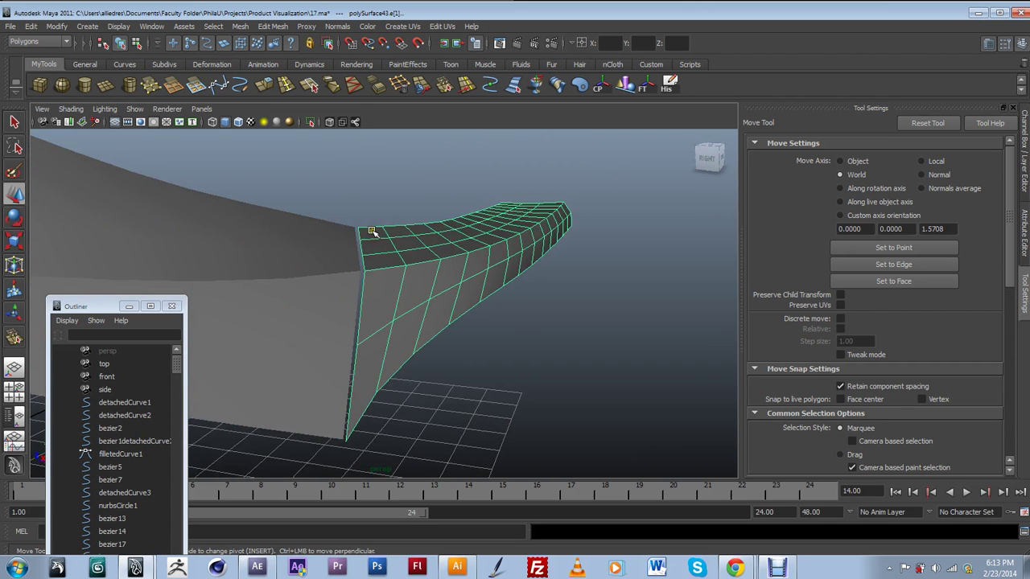
pyautogui.moveTo(333, 201); pyautogui.dragTo(375, 269)
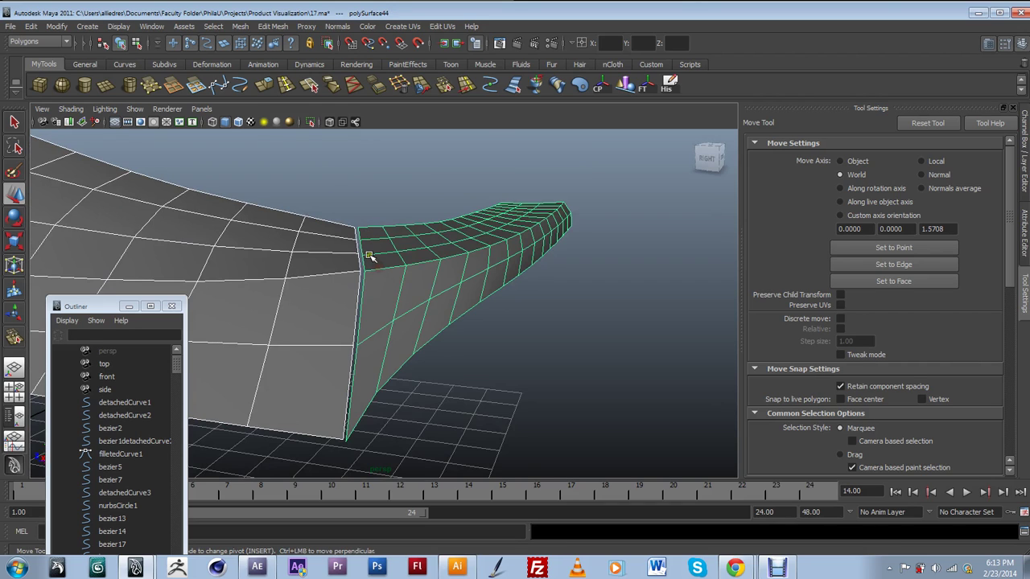
pyautogui.click(240, 26)
pyautogui.click(269, 48)
pyautogui.keyDown('alt'); pyautogui.moveTo(410, 370); pyautogui.dragTo(375, 281); pyautogui.keyUp('alt')
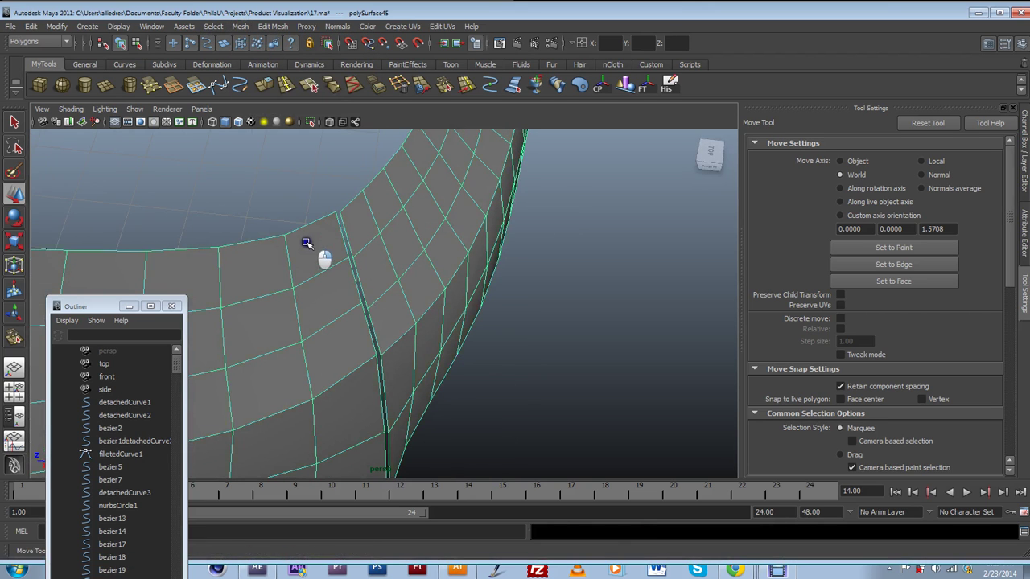
# Merge the large mesh's seam vertices onto the matching strip vertices with the Merge Vertex Tool, using target vertex, to close the gap.
pyautogui.moveTo(306, 243); pyautogui.dragTo(394, 212, button='right')
pyautogui.keyDown('alt'); pyautogui.moveTo(382, 258); pyautogui.dragTo(315, 266); pyautogui.keyUp('alt')
pyautogui.click(445, 84)
pyautogui.moveTo(310, 304); pyautogui.dragTo(322, 306)
pyautogui.moveTo(319, 352); pyautogui.dragTo(384, 251)
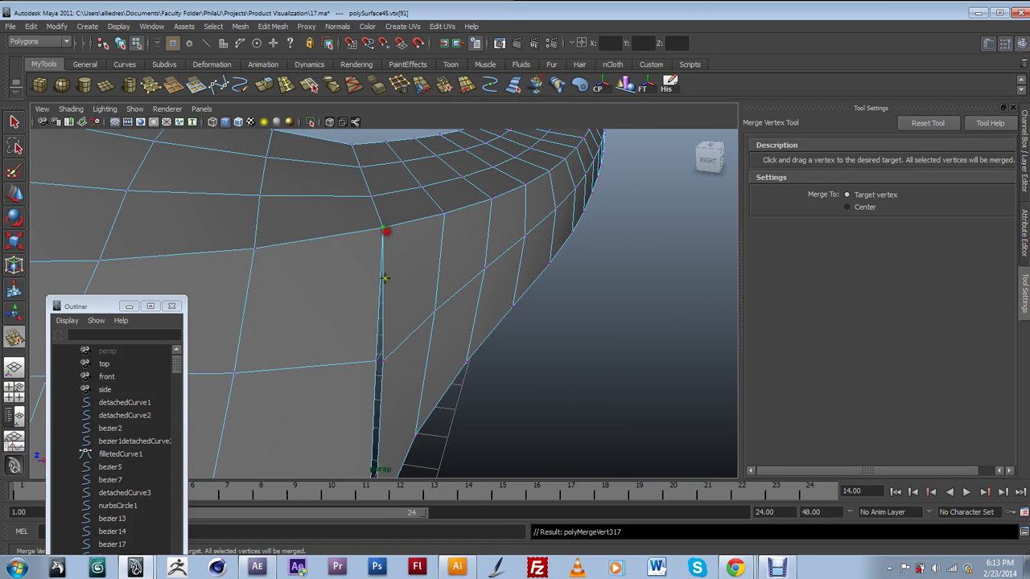
pyautogui.moveTo(375, 358); pyautogui.dragTo(385, 361)
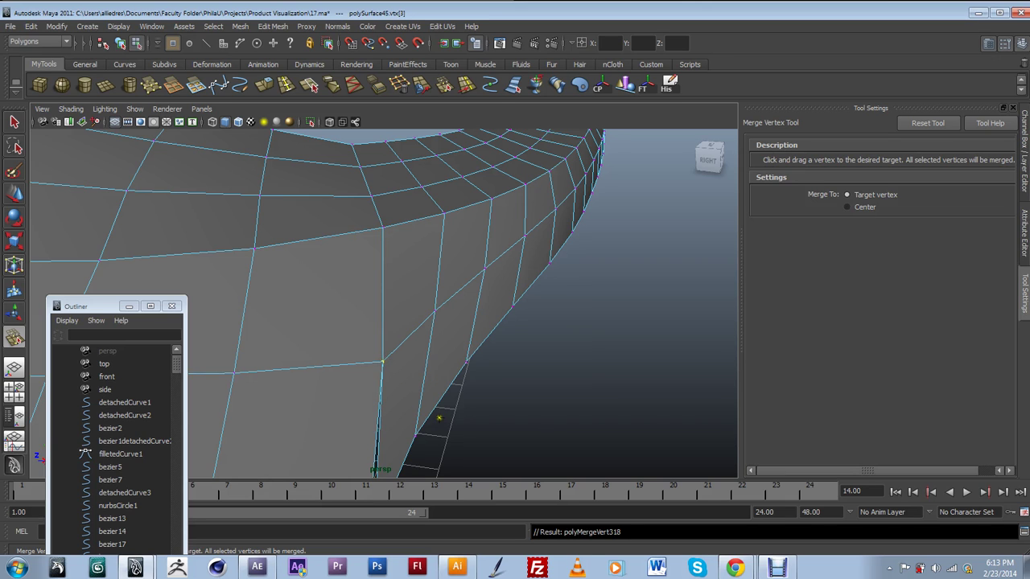
pyautogui.keyDown('alt'); pyautogui.moveTo(441, 330); pyautogui.dragTo(437, 326); pyautogui.keyUp('alt')
pyautogui.moveTo(378, 398)
pyautogui.mouseDown()
pyautogui.moveTo(395, 418)
pyautogui.moveTo(378, 405)
pyautogui.mouseUp()
# Return to object mode, turn on smooth preview for the combined mesh, and deselect it to check the closed seam.
pyautogui.scroll(-5, 472, 327)
pyautogui.moveTo(473, 327)
pyautogui.keyDown('alt'); pyautogui.mouseDown()
pyautogui.moveTo(400, 329)
pyautogui.moveTo(388, 391)
pyautogui.moveTo(378, 367)
pyautogui.moveTo(413, 395)
pyautogui.moveTo(460, 340)
pyautogui.mouseUp(); pyautogui.keyUp('alt')
pyautogui.press('F8')
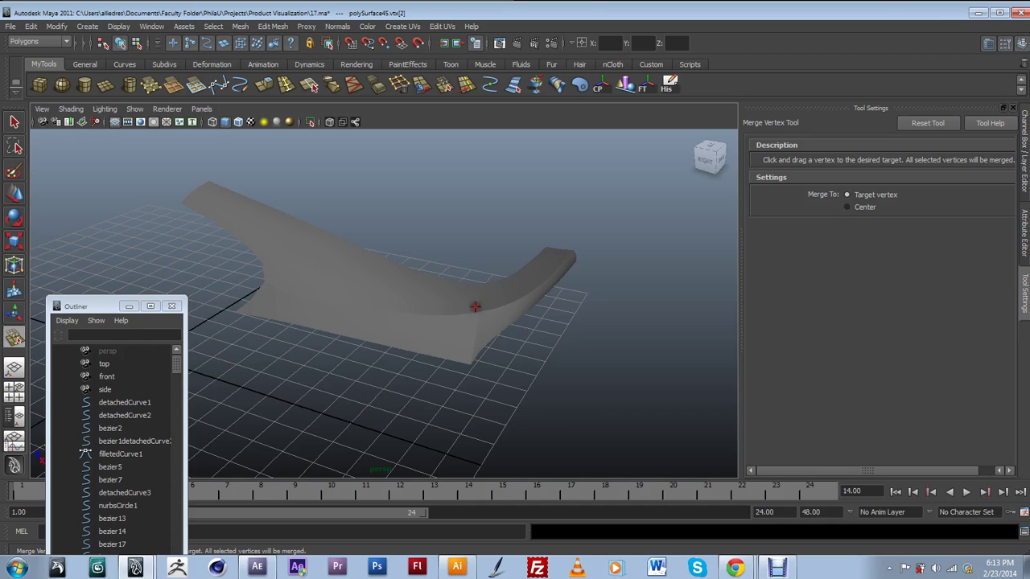
pyautogui.press('w')
pyautogui.click(521, 314)
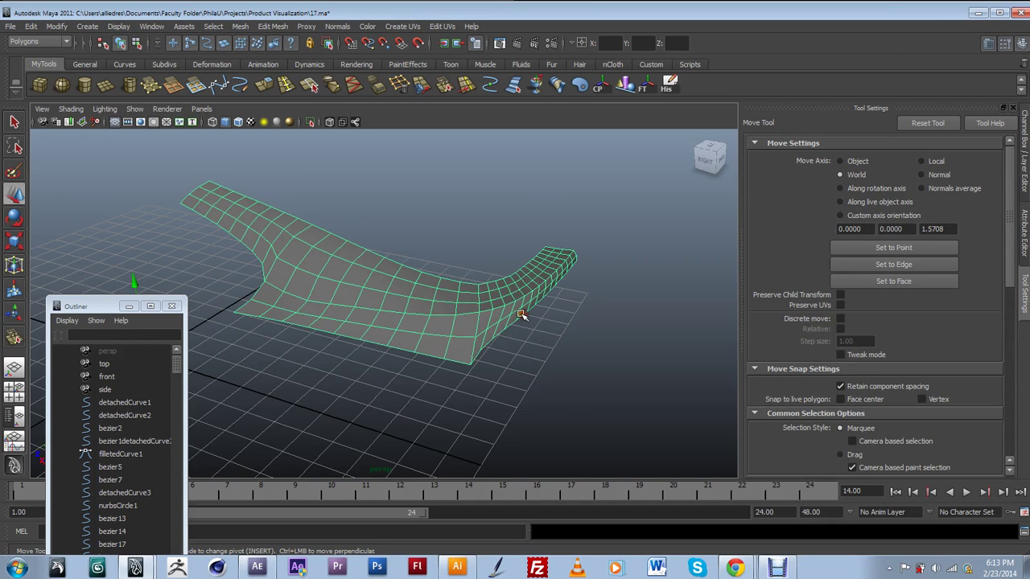
pyautogui.press('3')
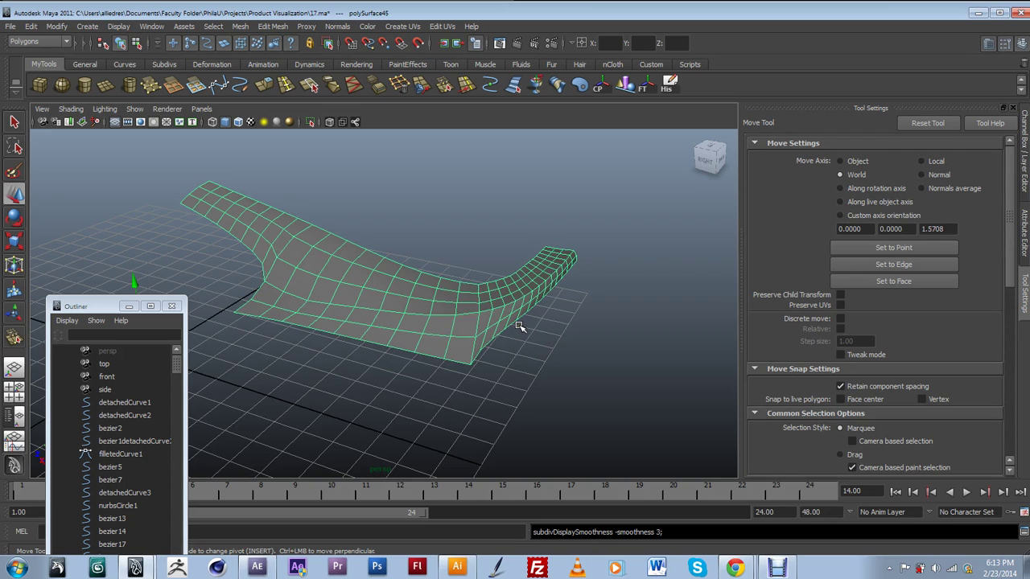
pyautogui.click(543, 354)
pyautogui.keyDown('alt'); pyautogui.moveTo(543, 353); pyautogui.dragTo(480, 299); pyautogui.keyUp('alt')
# Switch to Windows Explorer and browse to the Product Visualization folder under Faculty Folder, PhilaU, Projects.
pyautogui.click(17, 568)
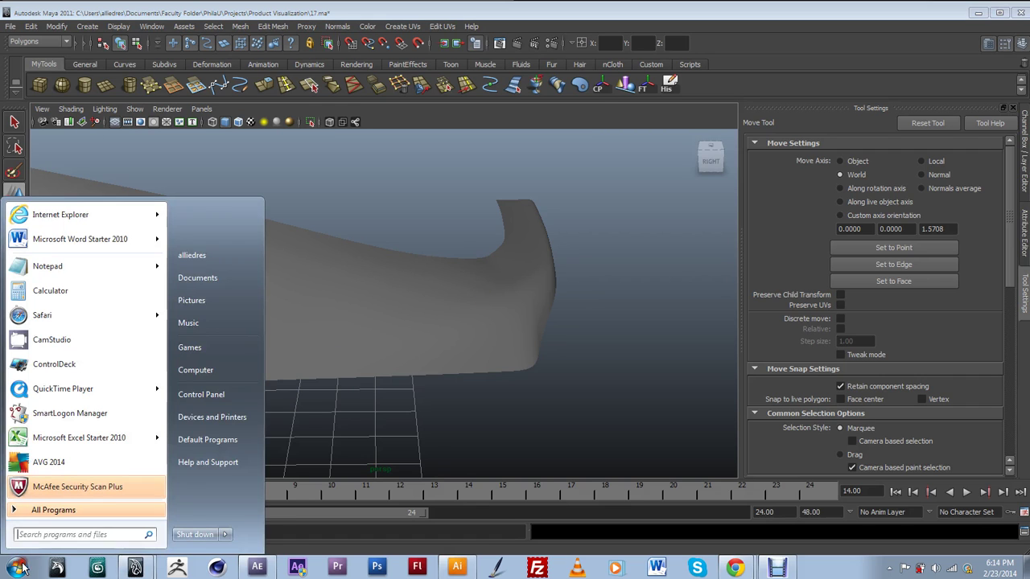
pyautogui.press('Escape')
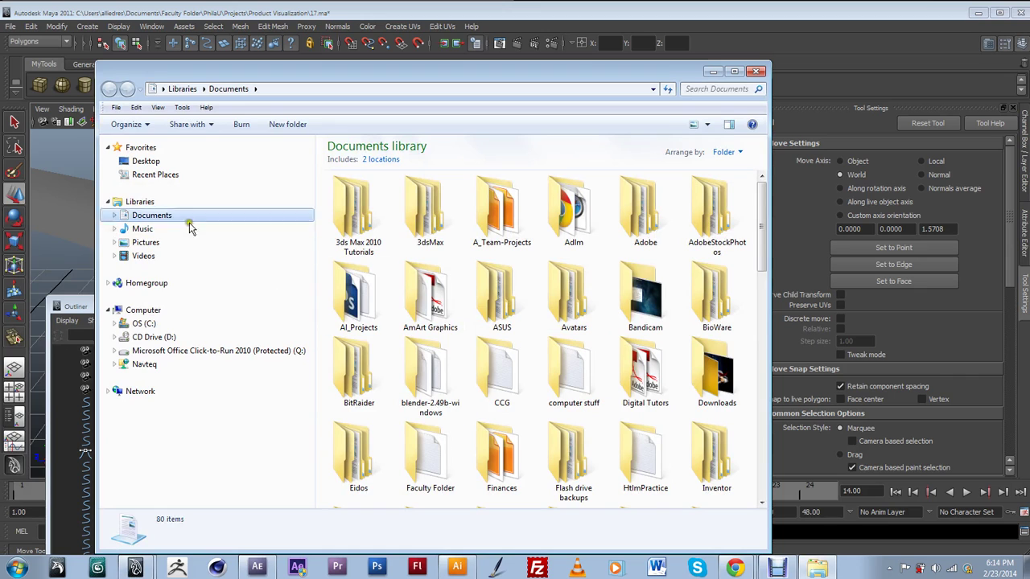
pyautogui.click(165, 164)
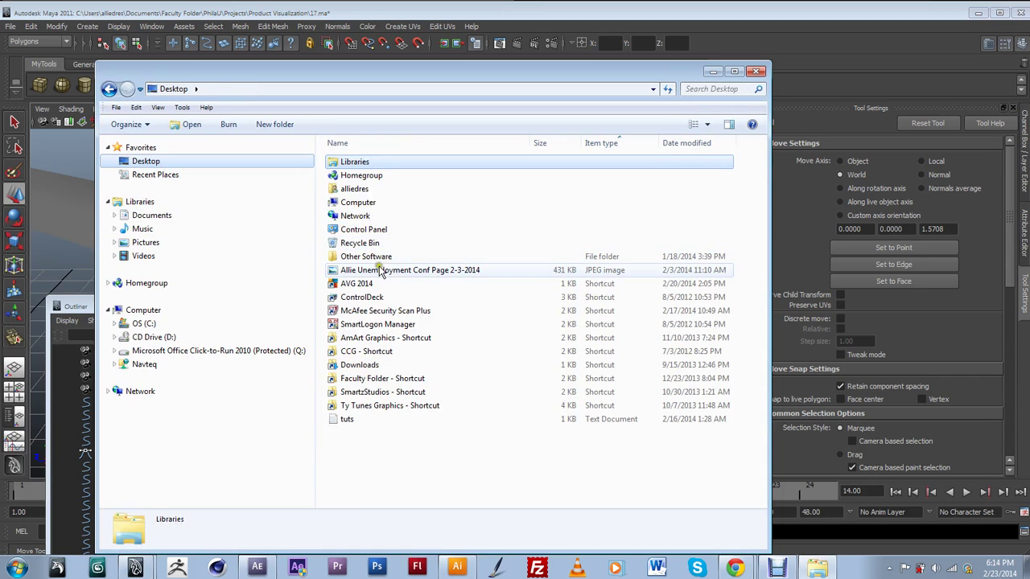
pyautogui.click(366, 381)
pyautogui.doubleClick(366, 380)
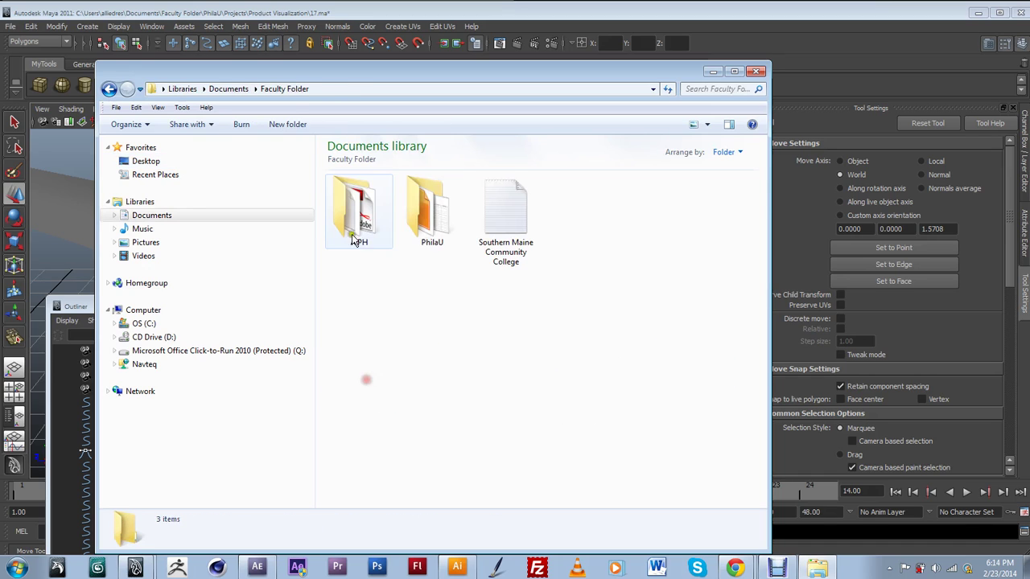
pyautogui.doubleClick(424, 211)
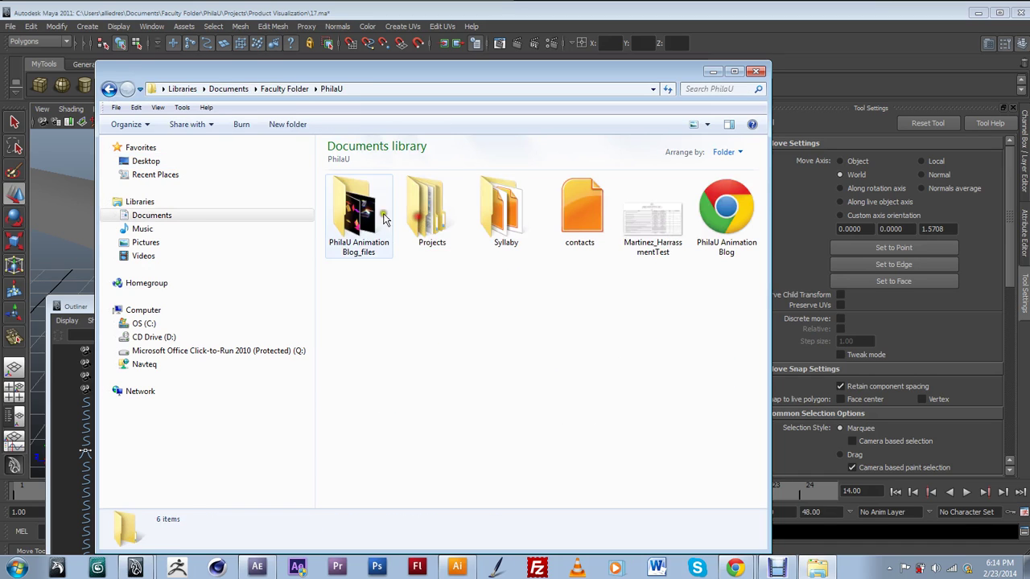
pyautogui.doubleClick(447, 241)
pyautogui.doubleClick(424, 221)
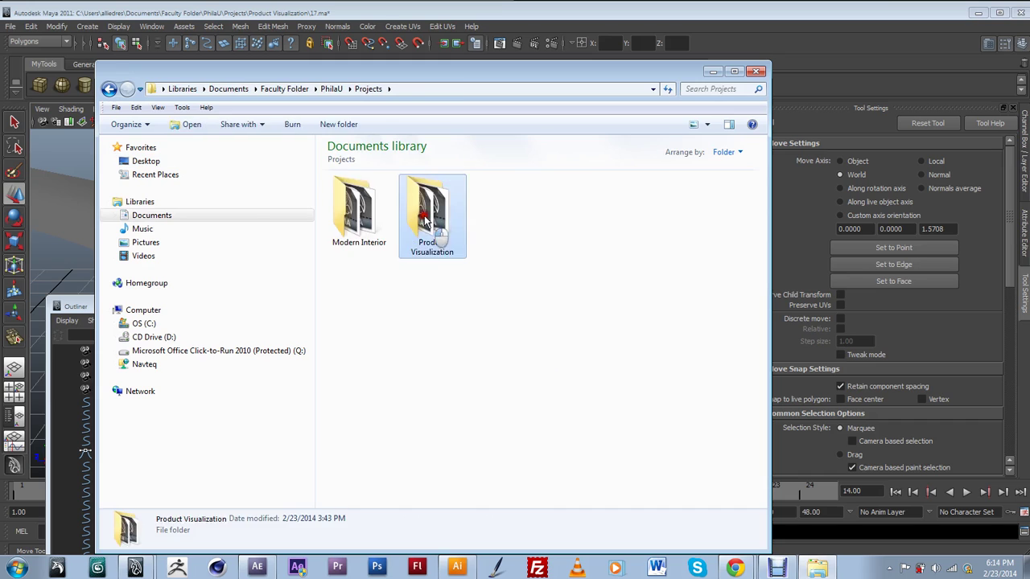
# Open the reference photo 2005_BMW_Z4_coupé_concept_003_9754, enlarge it to examine the body creases at the car's rear, and minimize the viewer.
pyautogui.click(435, 217)
pyautogui.doubleClick(434, 217)
pyautogui.click(434, 215)
pyautogui.press('Return')
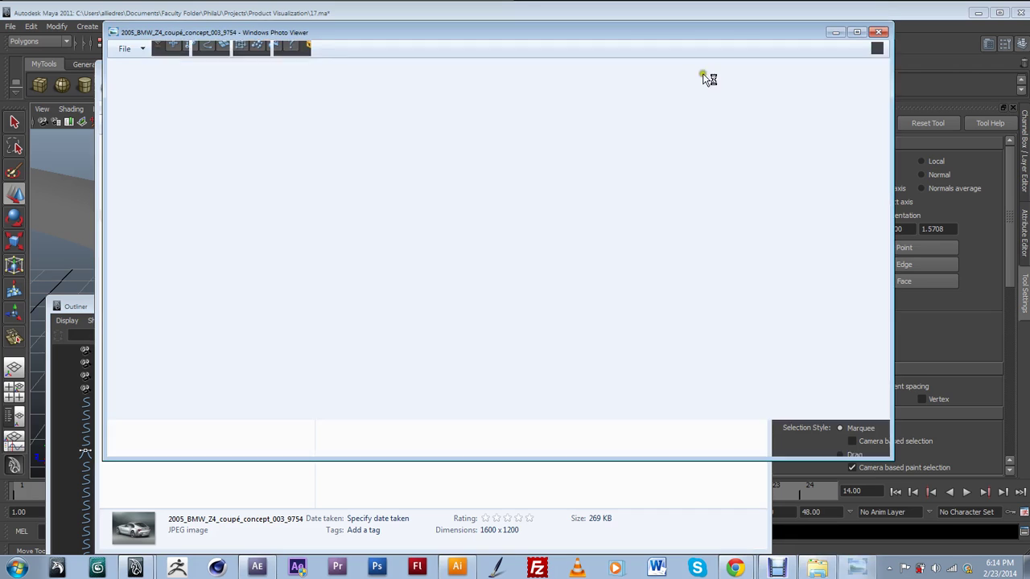
pyautogui.scroll(5, 617, 235)
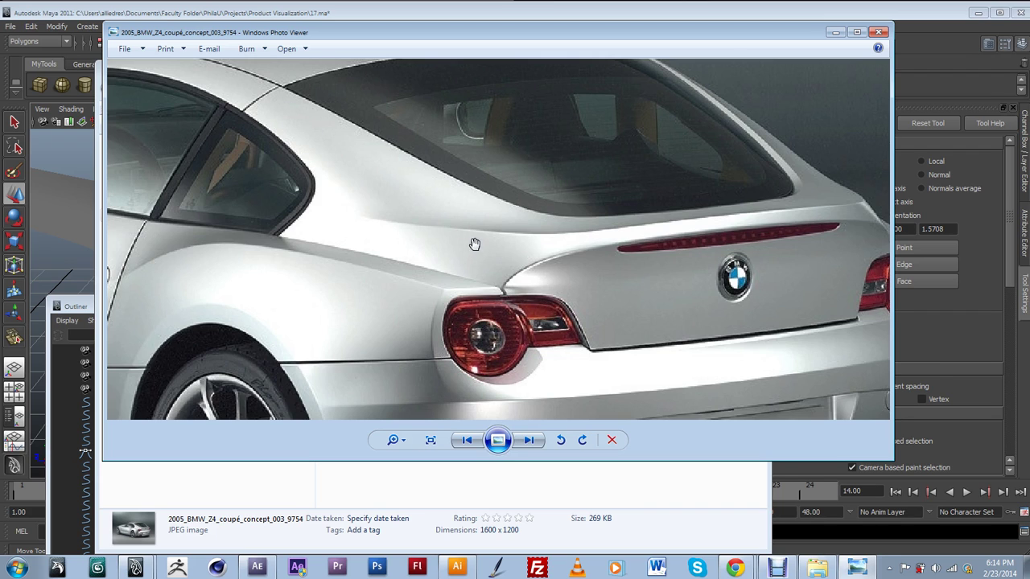
pyautogui.click(836, 31)
# Turn off smooth preview for the combined mesh and insert an edge loop just below the seam edge.
pyautogui.click(521, 265)
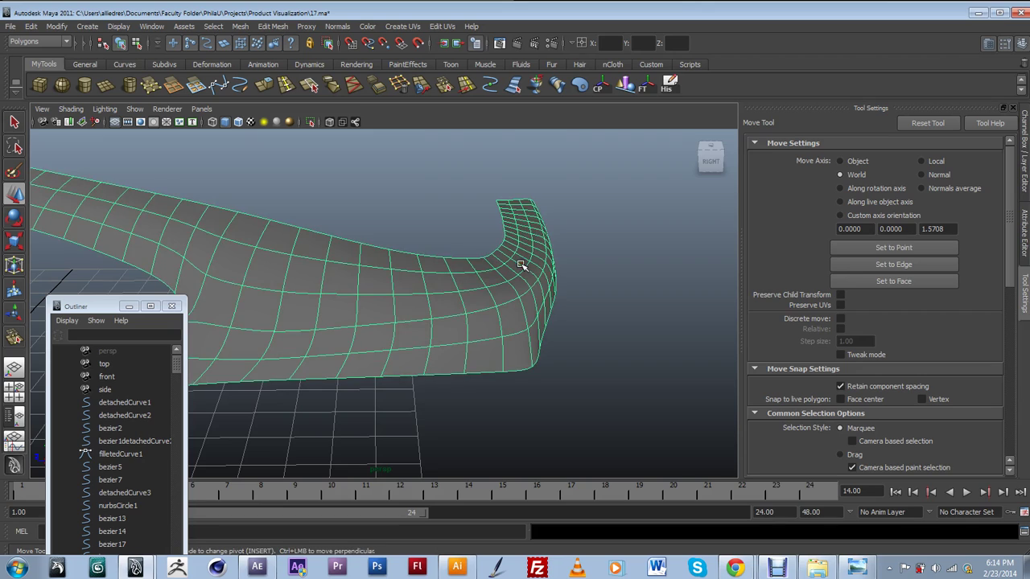
pyautogui.keyDown('alt'); pyautogui.moveTo(515, 291); pyautogui.dragTo(545, 275); pyautogui.keyUp('alt')
pyautogui.press('1')
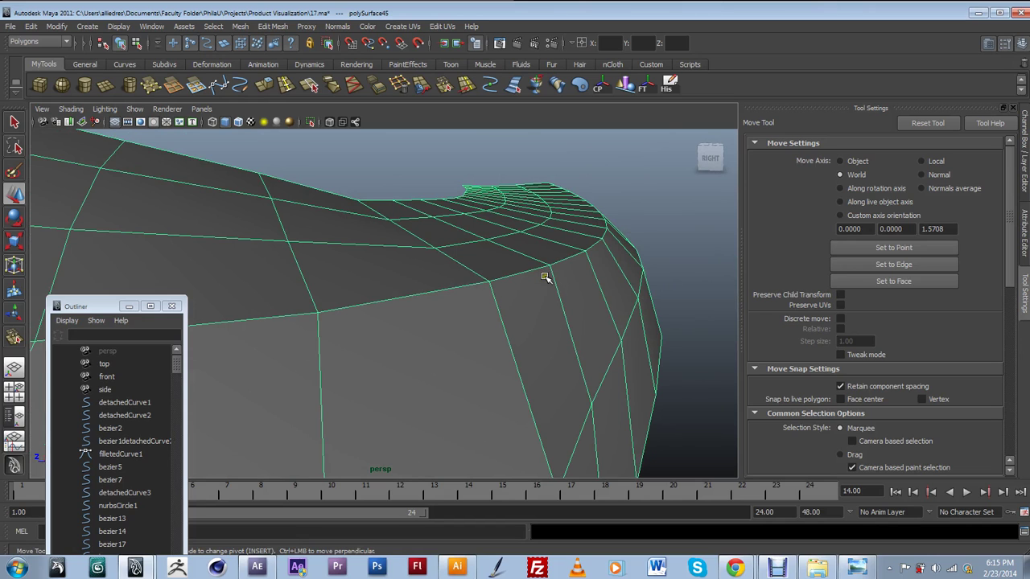
pyautogui.keyDown('alt'); pyautogui.moveTo(546, 276); pyautogui.dragTo(549, 315); pyautogui.keyUp('alt')
pyautogui.click(288, 88)
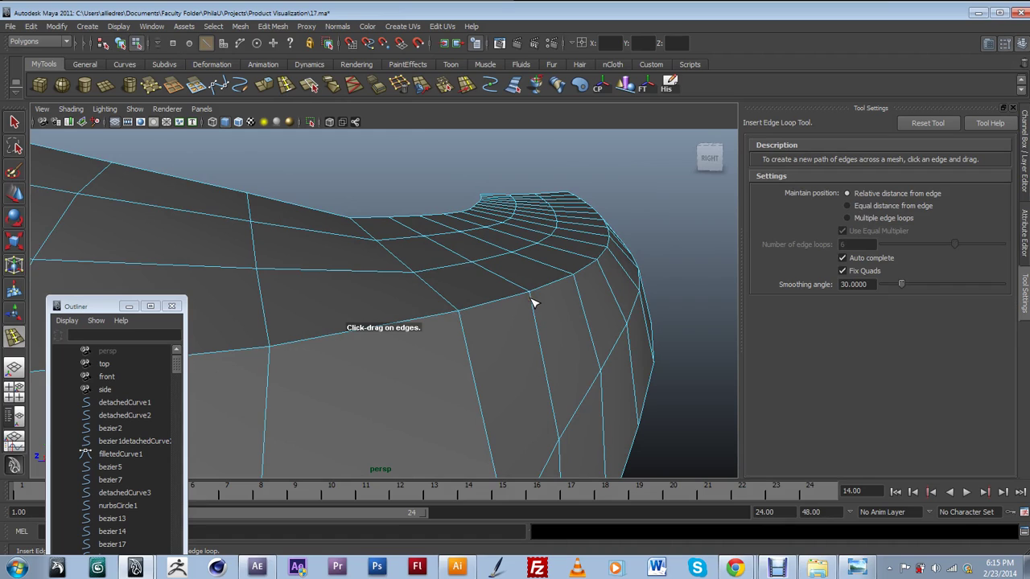
pyautogui.moveTo(531, 301); pyautogui.dragTo(284, 309)
# Insert a second edge loop just above the seam edge so that the seam has a support loop on each side.
pyautogui.scroll(-5, 532, 301)
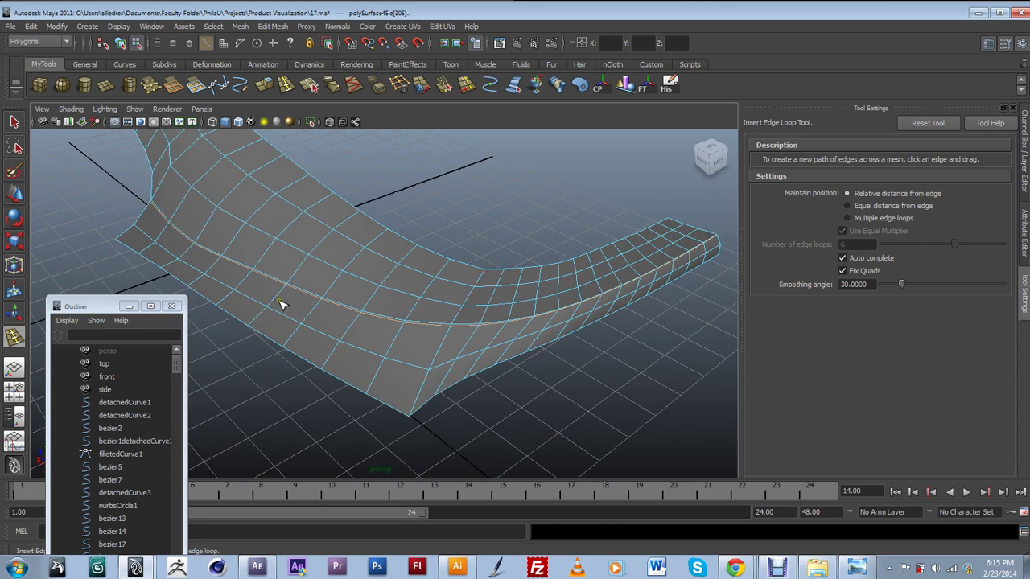
pyautogui.scroll(10, 563, 357)
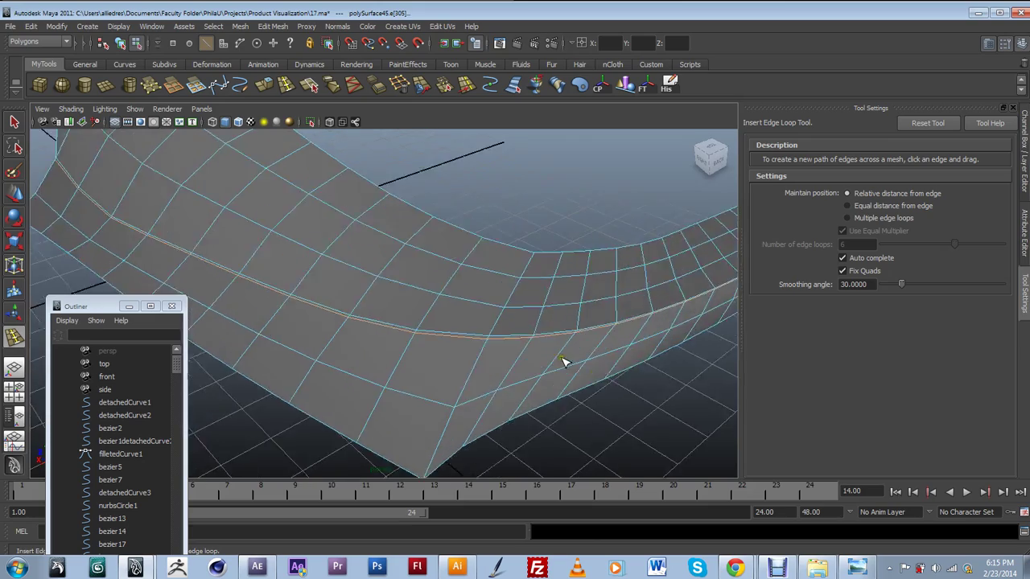
pyautogui.scroll(3, 602, 354)
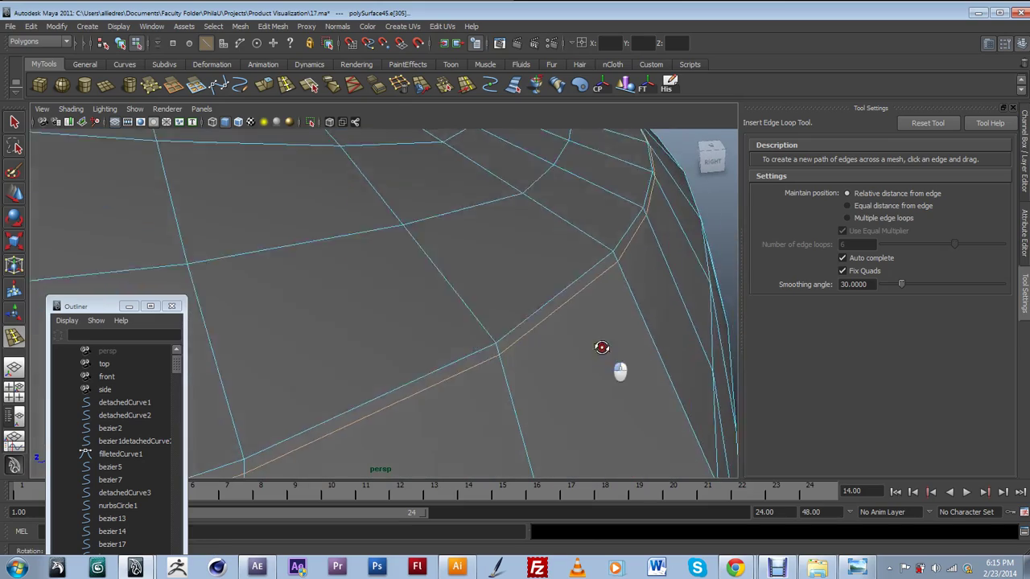
pyautogui.keyDown('alt'); pyautogui.moveTo(601, 354); pyautogui.dragTo(607, 340); pyautogui.keyUp('alt')
pyautogui.moveTo(568, 271); pyautogui.dragTo(587, 276)
# Return to object mode, turn on smooth preview for the mesh with the new support loops, and deselect it.
pyautogui.click(13, 194)
pyautogui.press('F8')
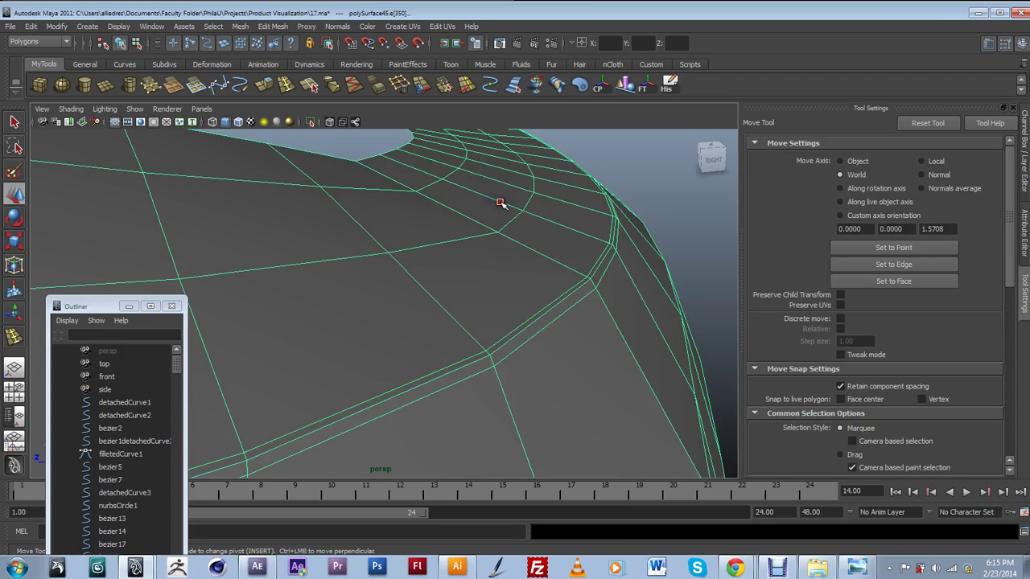
pyautogui.press('3')
pyautogui.click(670, 201)
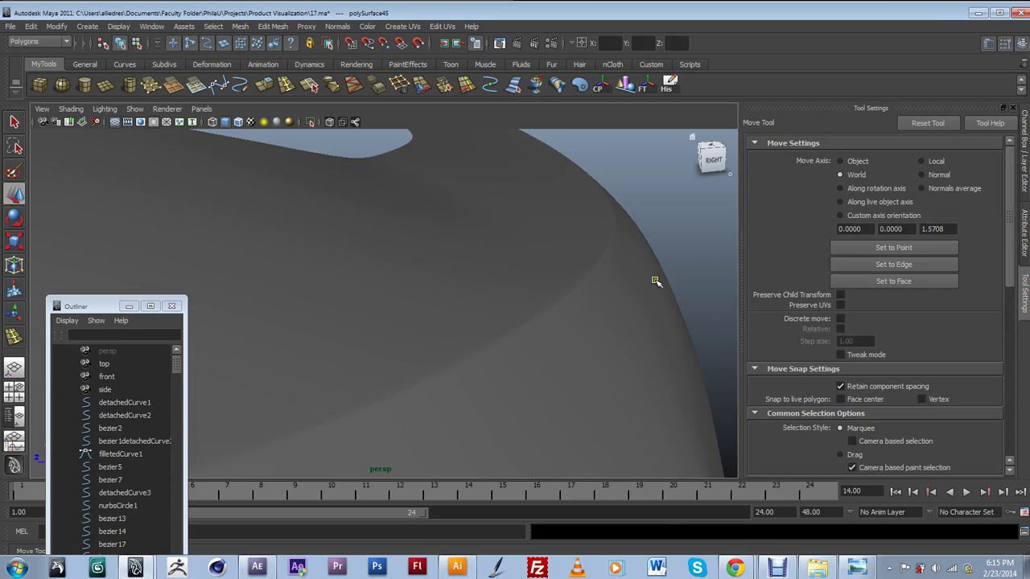
# Examine the smoothed crease along the seam, from the curved end round to the front corner.
pyautogui.scroll(-5, 654, 286)
pyautogui.keyDown('alt'); pyautogui.moveTo(654, 286); pyautogui.dragTo(427, 362); pyautogui.keyUp('alt')
pyautogui.scroll(4, 467, 372)
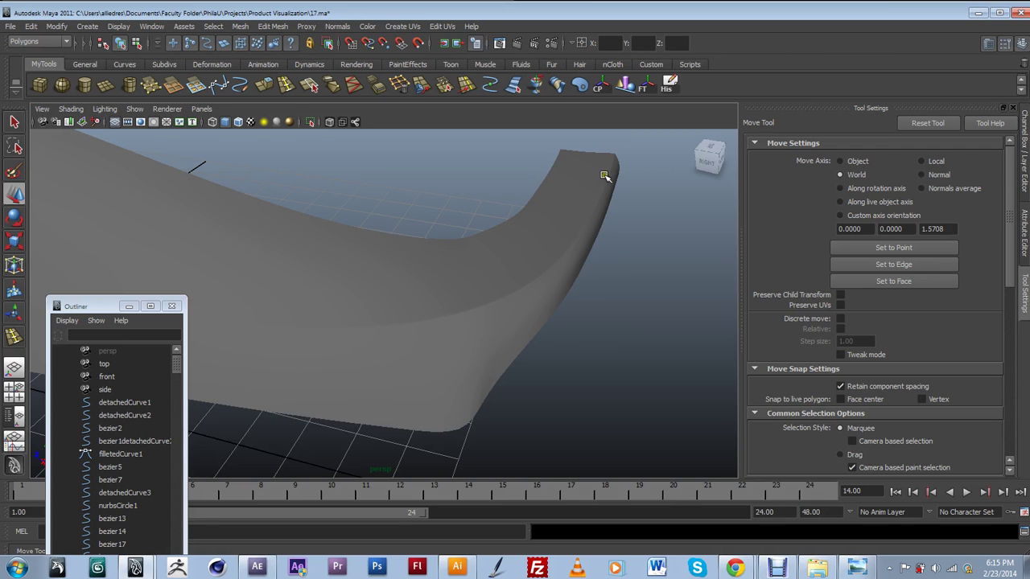
pyautogui.keyDown('alt'); pyautogui.moveTo(386, 334); pyautogui.dragTo(519, 367); pyautogui.keyUp('alt')
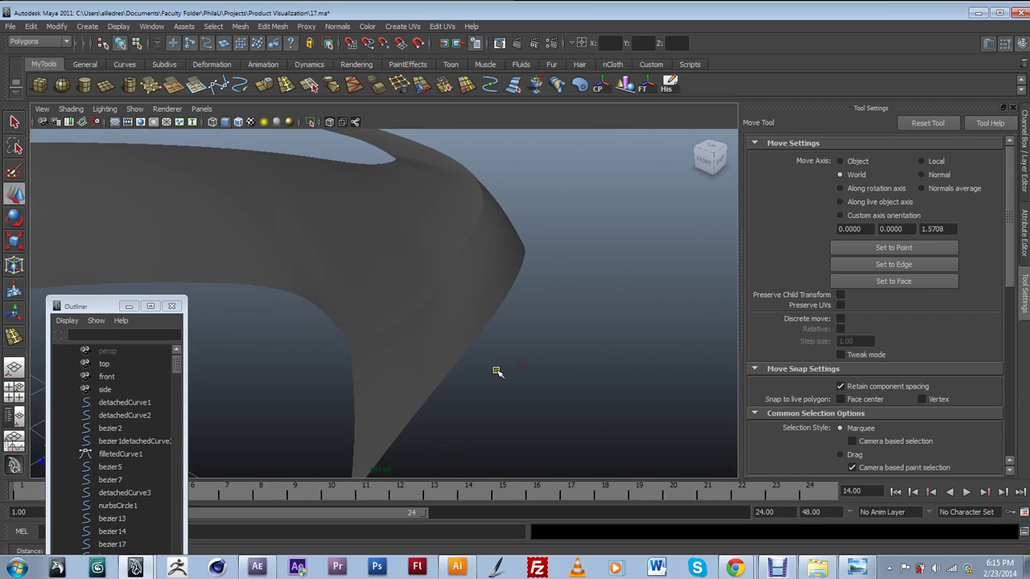
pyautogui.scroll(2, 507, 371)
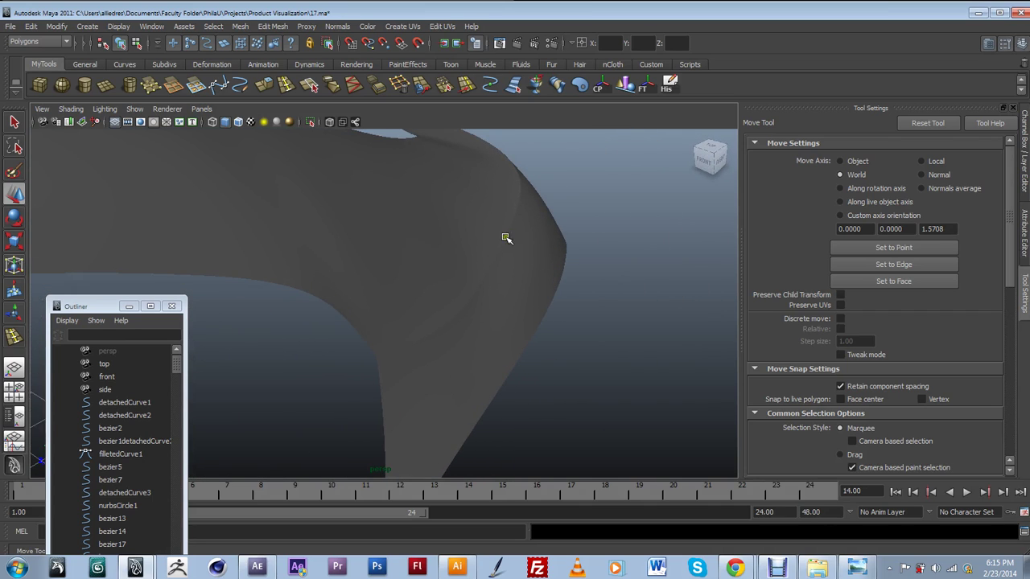
pyautogui.click(383, 350)
pyautogui.click(470, 301)
pyautogui.click(568, 332)
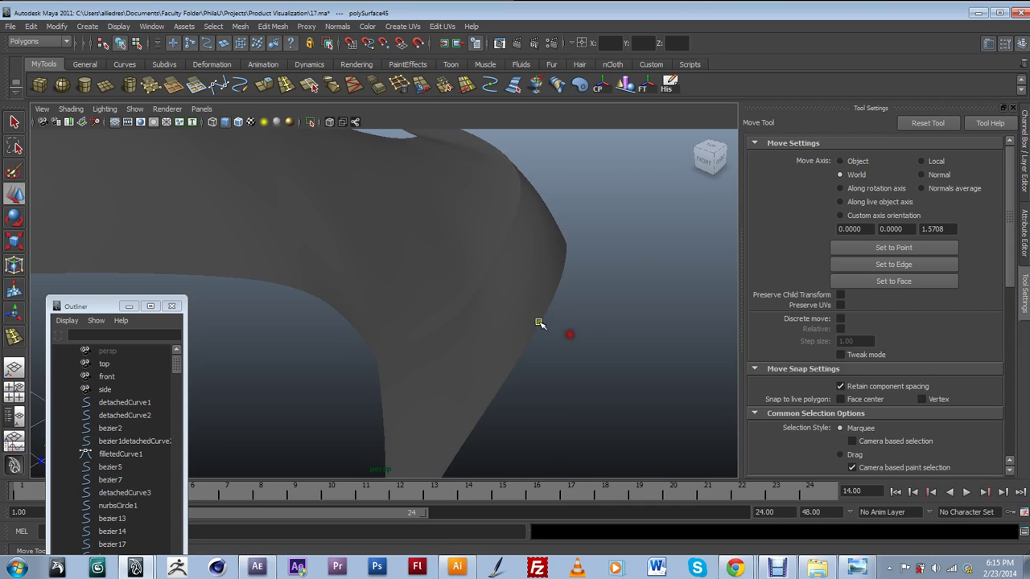
# Select the mesh, turn off its smooth preview, and switch to vertex editing near the seam's open-border end.
pyautogui.click(463, 302)
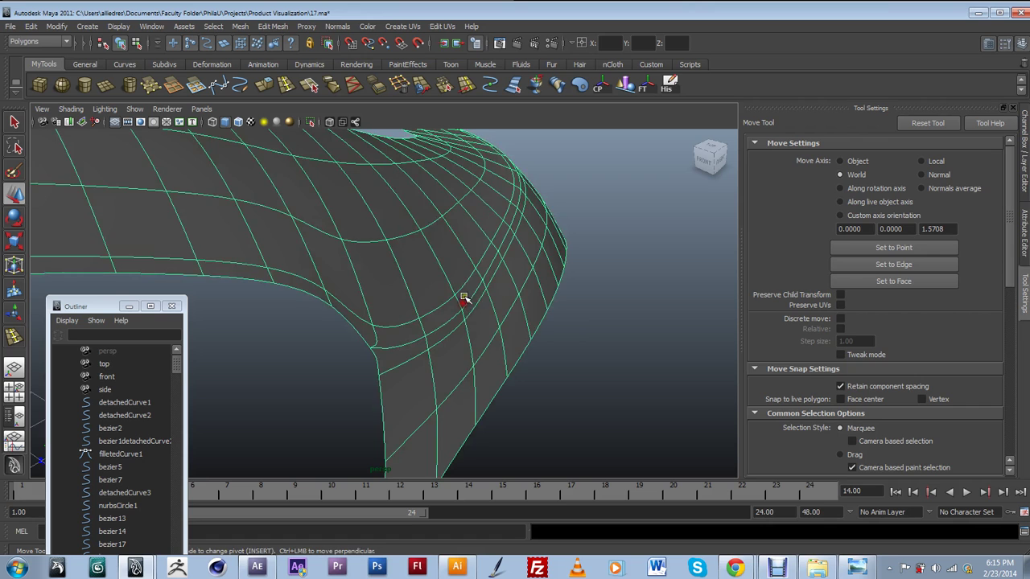
pyautogui.keyDown('alt'); pyautogui.moveTo(470, 272); pyautogui.dragTo(395, 313); pyautogui.keyUp('alt')
pyautogui.press('1')
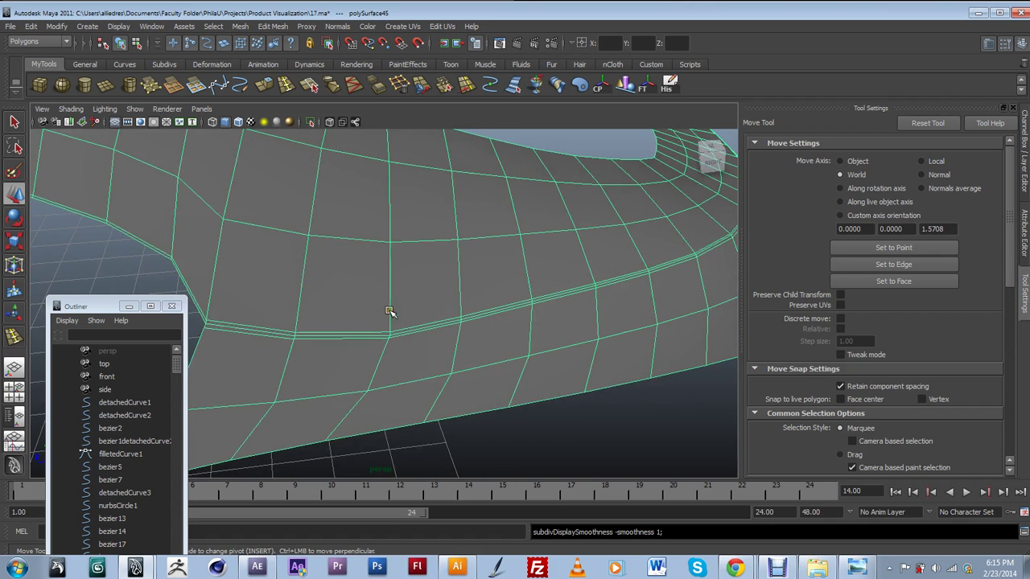
pyautogui.keyDown('alt'); pyautogui.moveTo(494, 352); pyautogui.dragTo(490, 321); pyautogui.keyUp('alt')
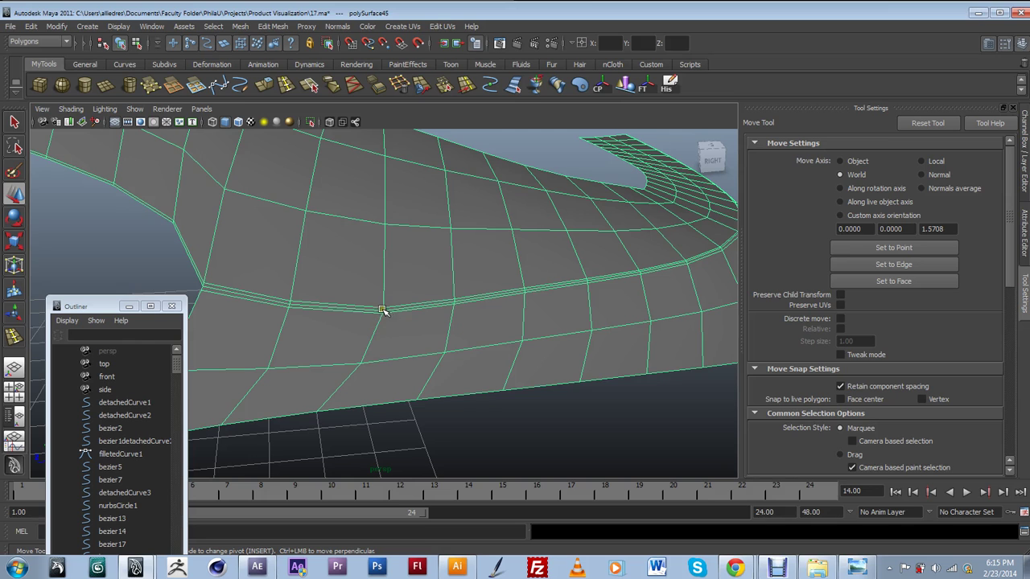
pyautogui.scroll(6, 391, 316)
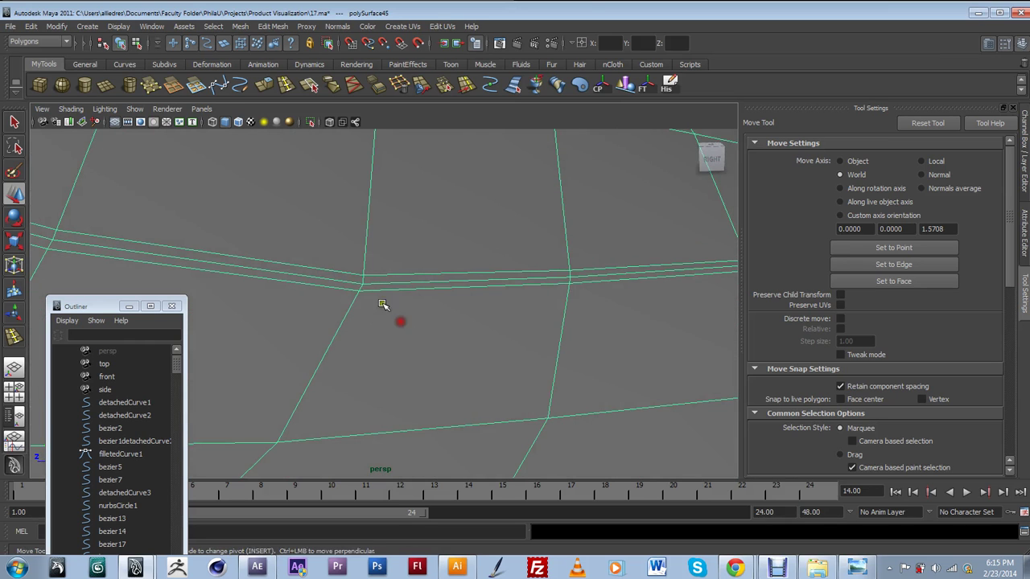
pyautogui.moveTo(382, 304); pyautogui.dragTo(333, 303, button='right')
# Merge the support-loop vertices above and below the seam onto the seam vertex where the crease should fade, and return to the Move Tool.
pyautogui.click(361, 292)
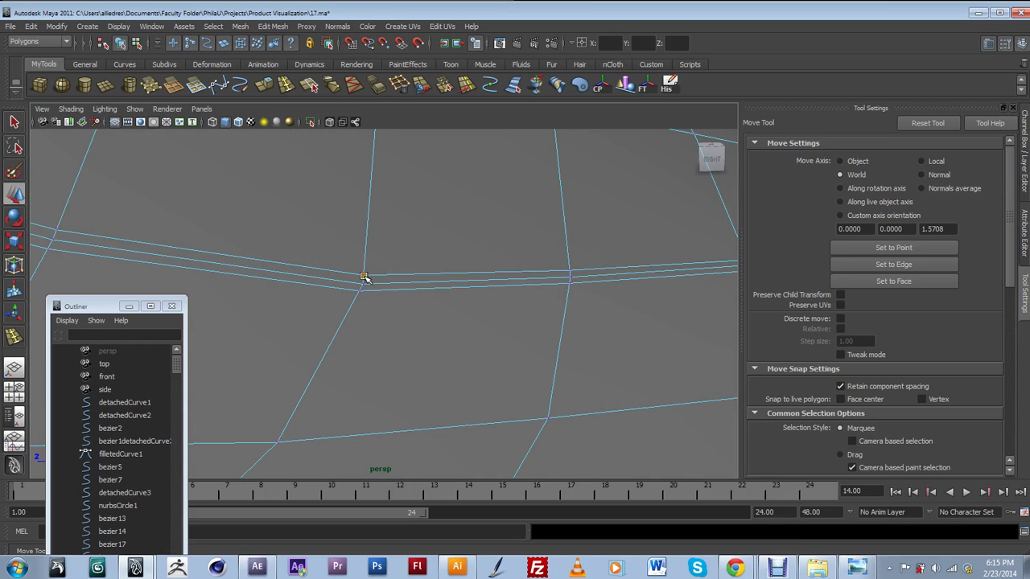
pyautogui.scroll(-3, 364, 278)
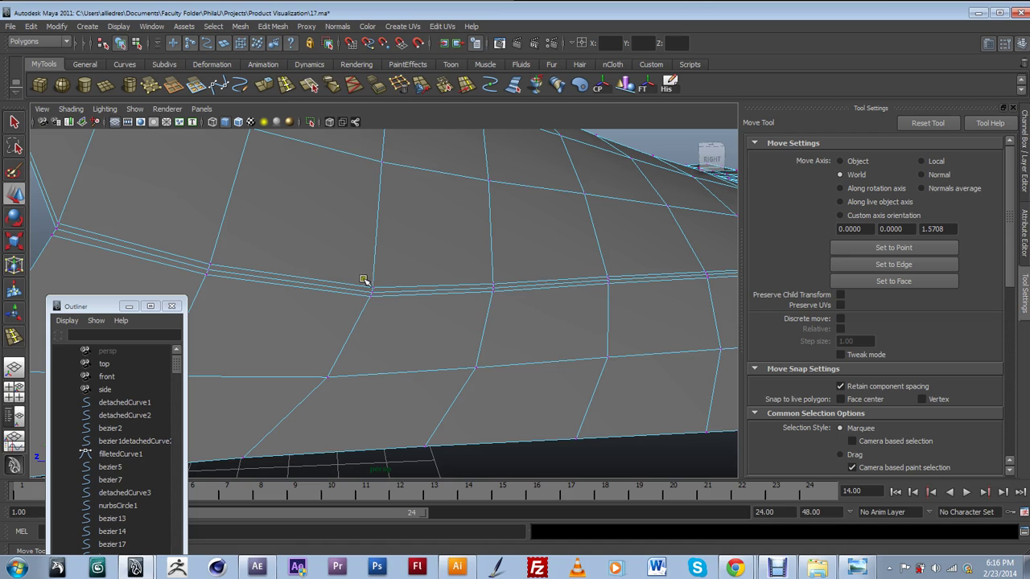
pyautogui.scroll(4, 387, 296)
pyautogui.click(334, 279)
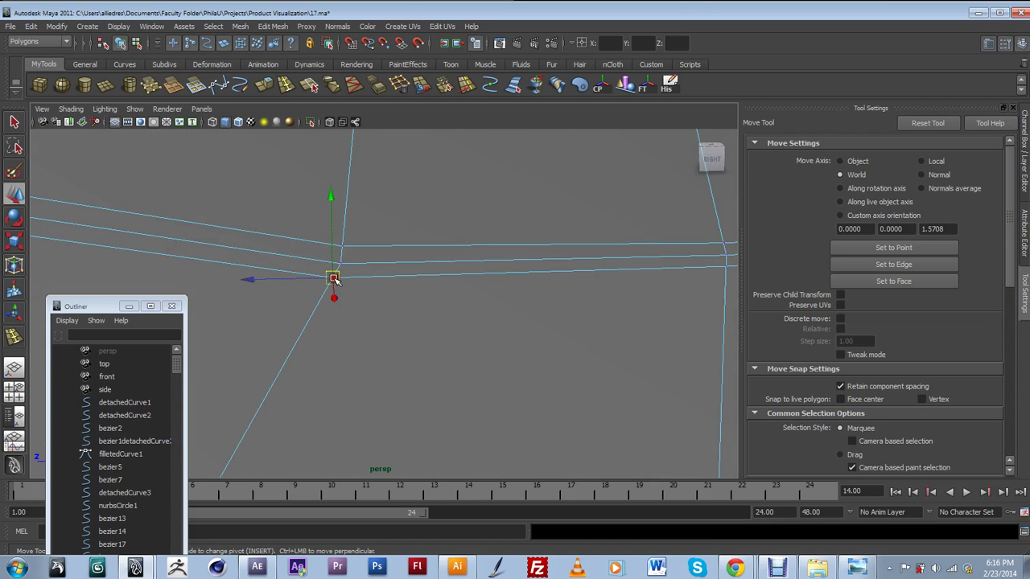
pyautogui.click(445, 84)
pyautogui.moveTo(333, 277)
pyautogui.mouseDown()
pyautogui.moveTo(342, 246)
pyautogui.moveTo(356, 275)
pyautogui.moveTo(338, 266)
pyautogui.mouseUp()
pyautogui.scroll(-5, 339, 266)
pyautogui.keyDown('alt'); pyautogui.moveTo(329, 301); pyautogui.dragTo(427, 331, button='middle'); pyautogui.keyUp('alt')
pyautogui.click(13, 193)
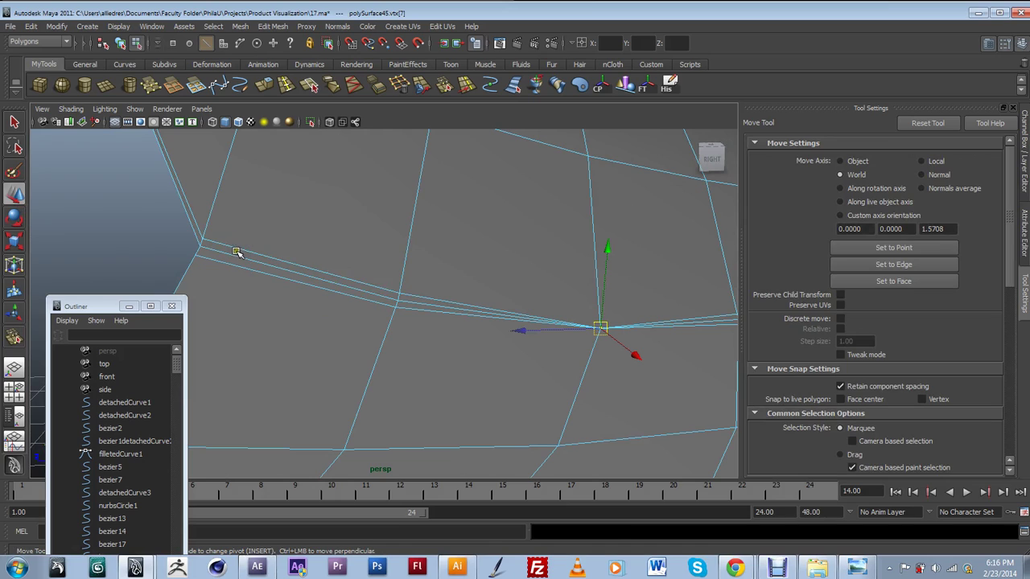
# Try to select the support-loop edges on both sides of the seam between the merged vertex and the open border.
pyautogui.click(246, 253)
pyautogui.click(406, 292)
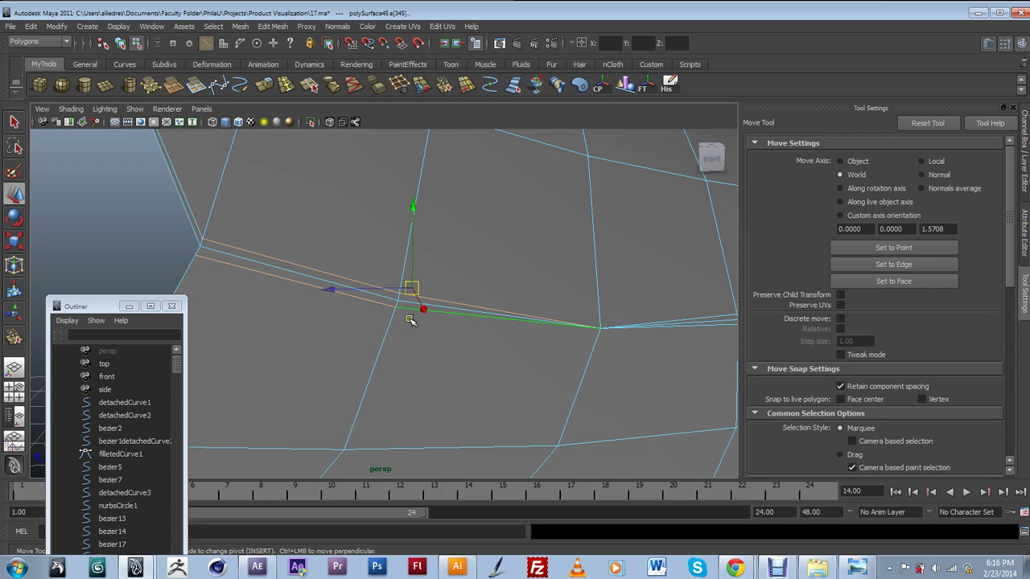
pyautogui.click(304, 274)
pyautogui.scroll(-1, 304, 276)
pyautogui.scroll(2, 307, 276)
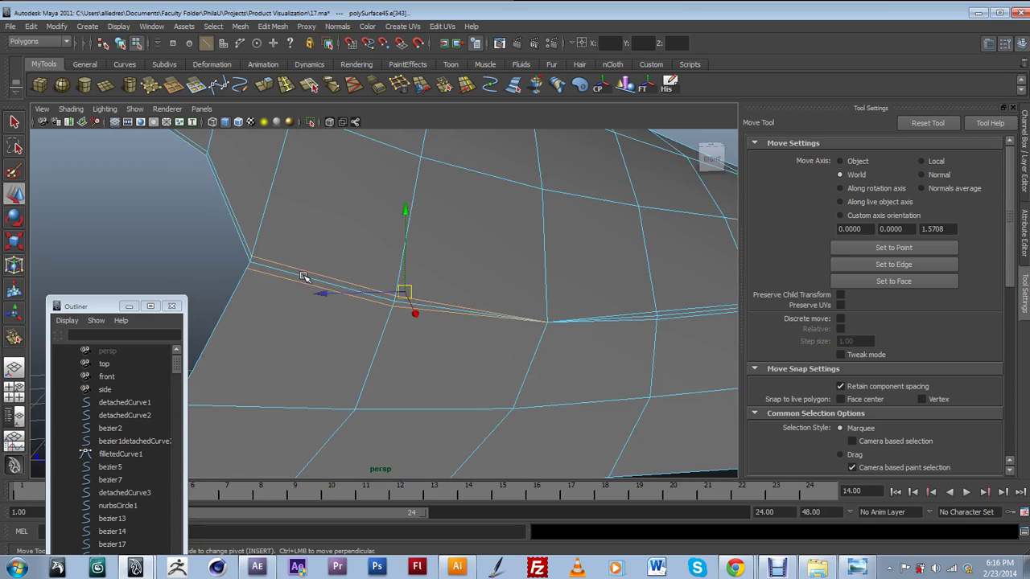
pyautogui.scroll(-2, 273, 259)
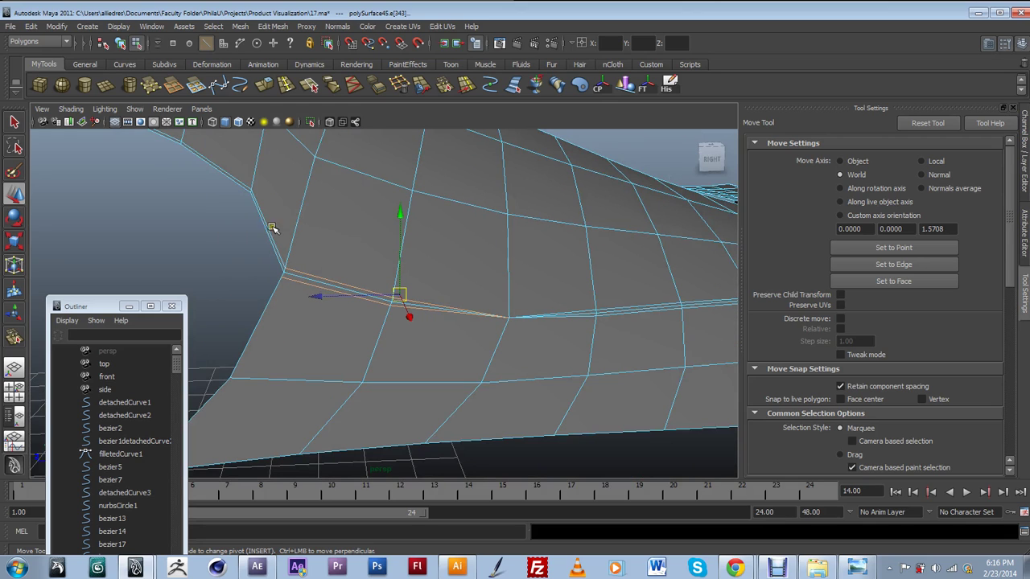
pyautogui.click(334, 282)
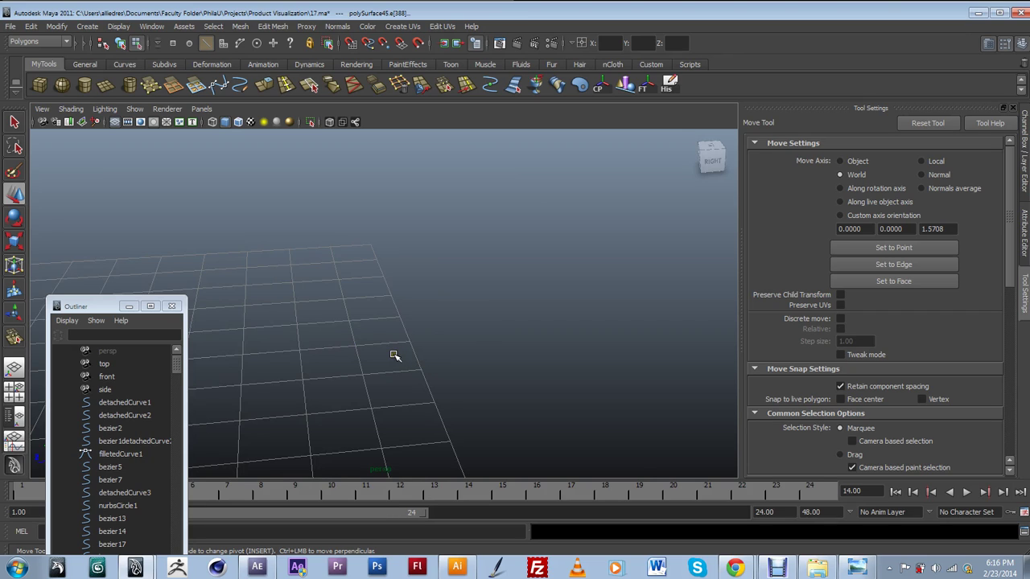
# Delete the support-loop edges above the seam, from the merged vertex to the open border.
pyautogui.press('f')
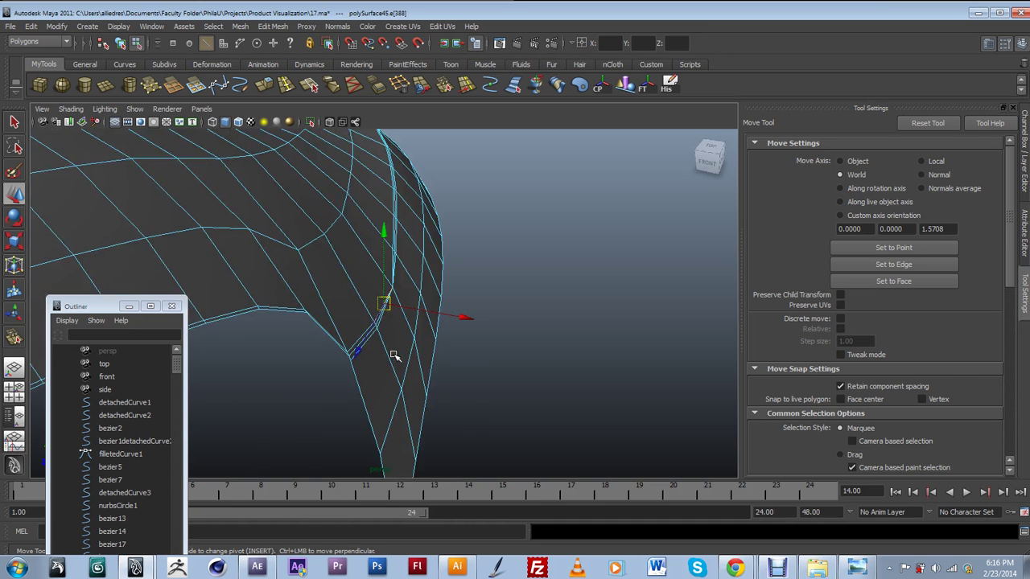
pyautogui.moveTo(395, 352)
pyautogui.keyDown('alt'); pyautogui.mouseDown()
pyautogui.moveTo(321, 356)
pyautogui.moveTo(396, 338)
pyautogui.mouseUp(); pyautogui.keyUp('alt')
pyautogui.click(391, 319)
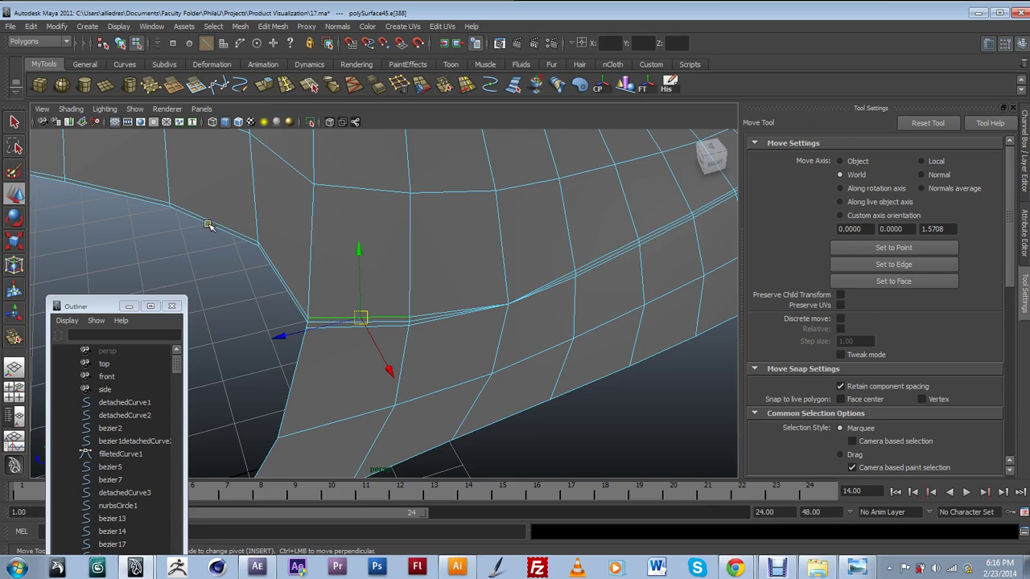
pyautogui.doubleClick(335, 322)
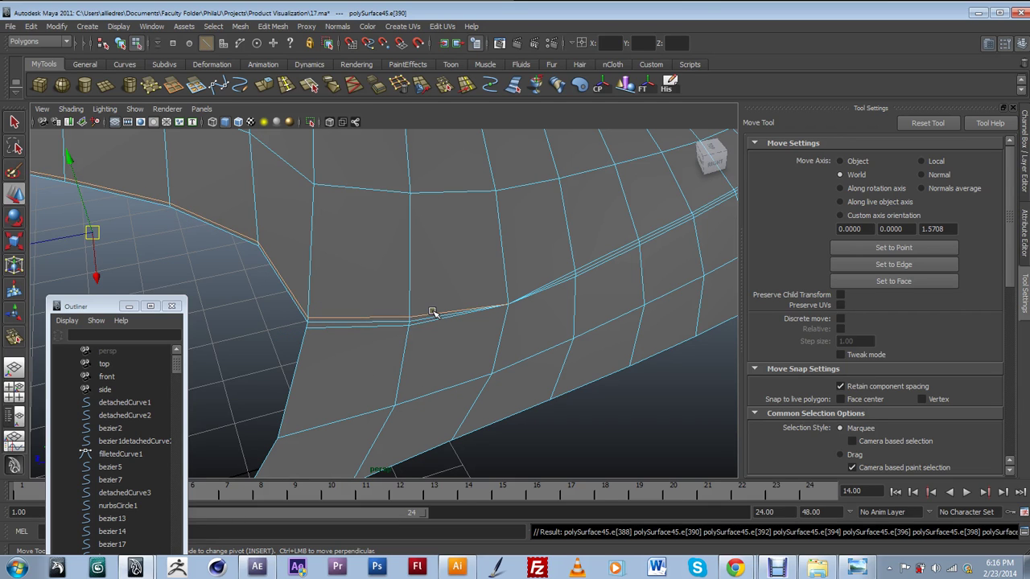
pyautogui.click(402, 87)
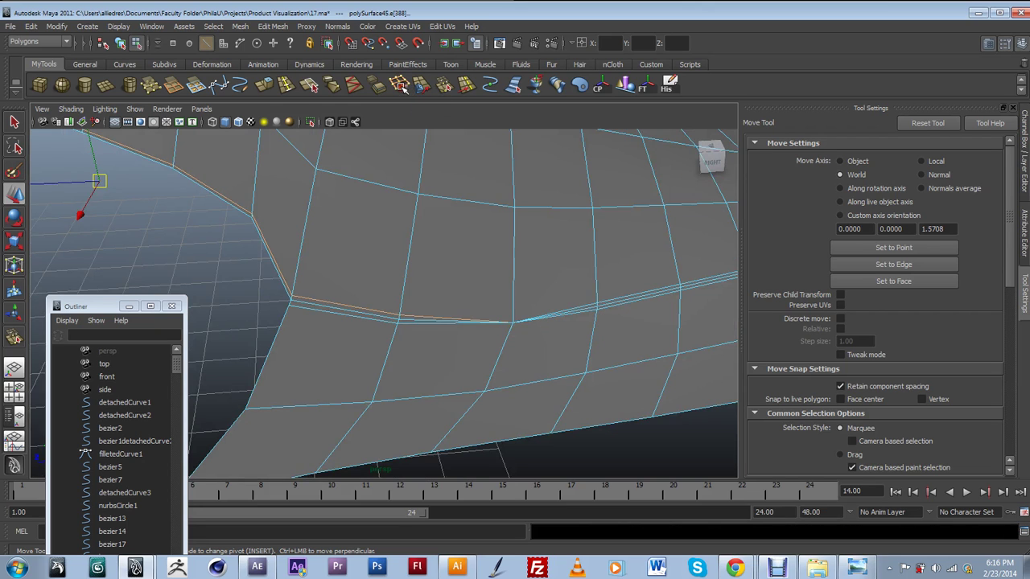
pyautogui.click(402, 87)
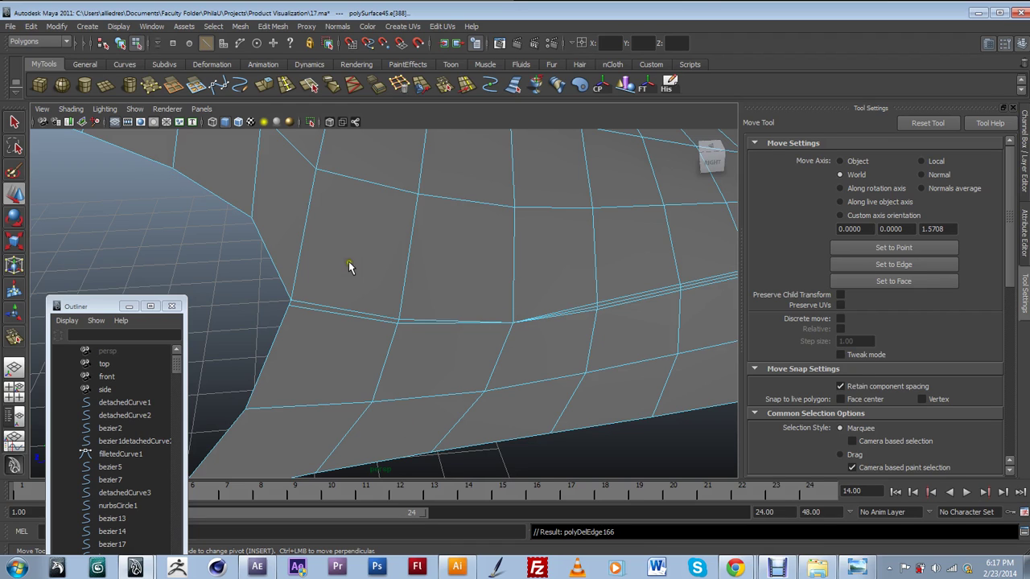
# Delete the remaining support-loop edges below the seam, between the merged vertex and the open border.
pyautogui.click(366, 316)
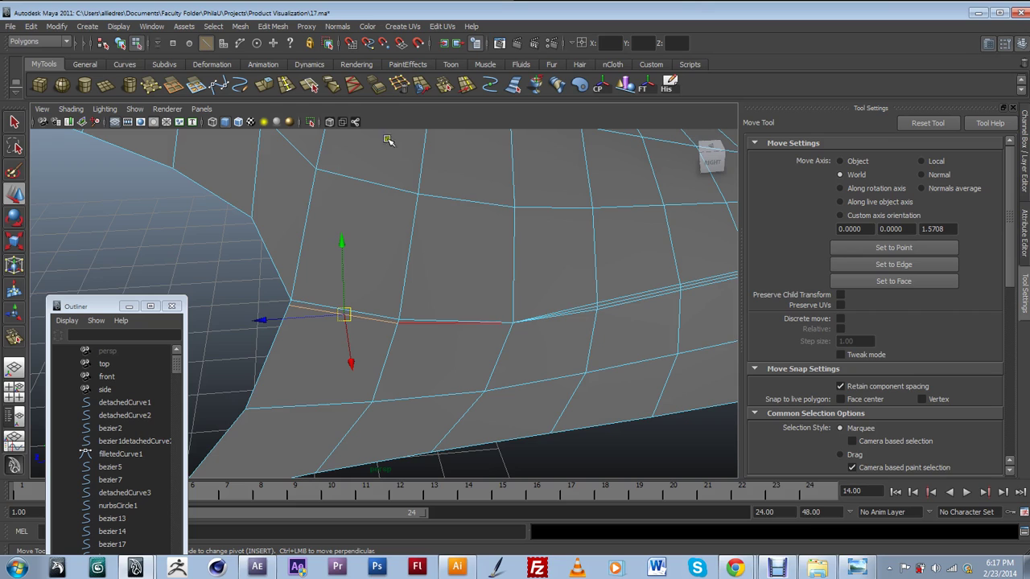
pyautogui.click(399, 83)
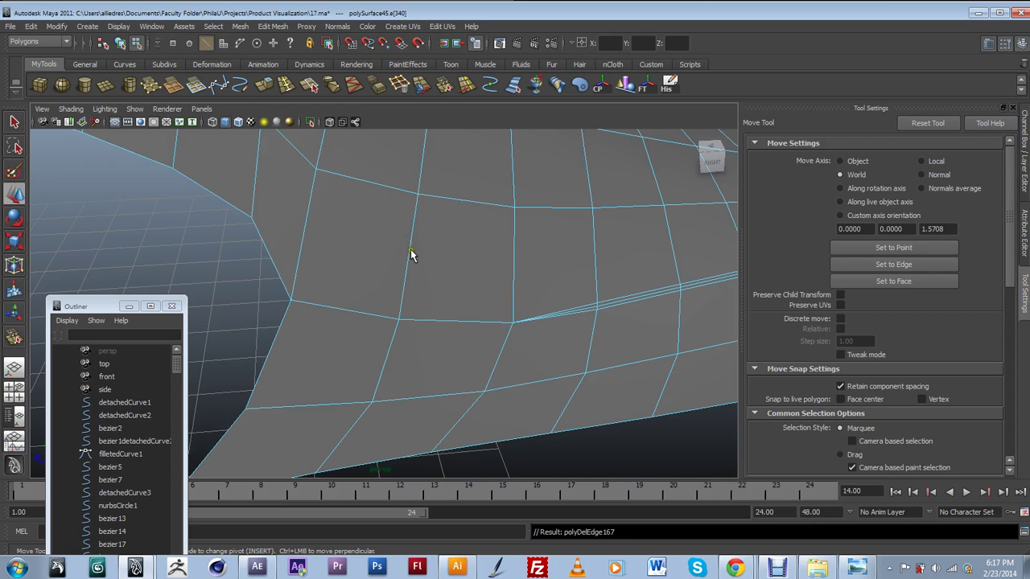
pyautogui.keyDown('alt'); pyautogui.moveTo(419, 256); pyautogui.dragTo(349, 253); pyautogui.keyUp('alt')
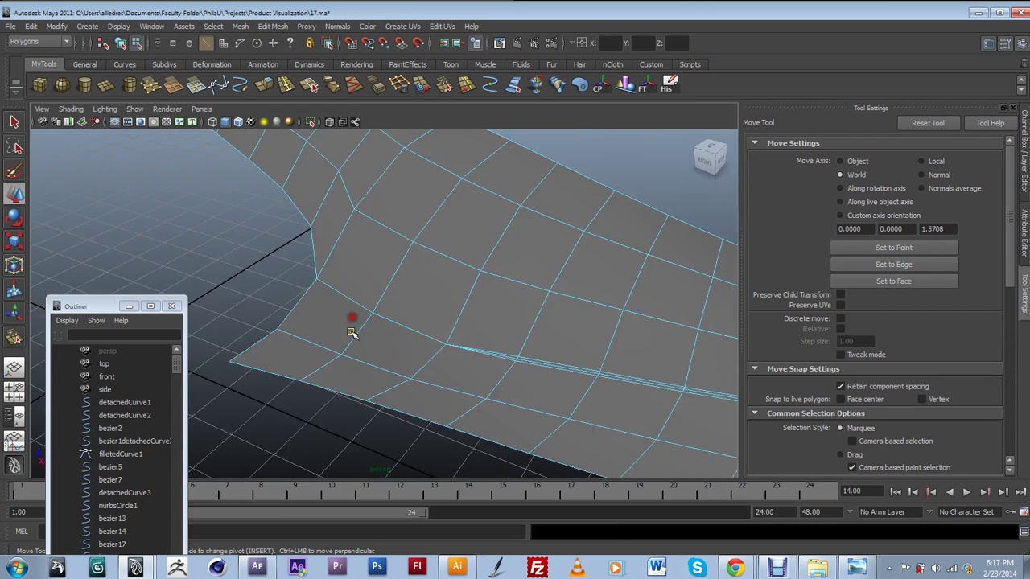
# Save the scene as a new Maya ASCII file named test.
pyautogui.click(9, 26)
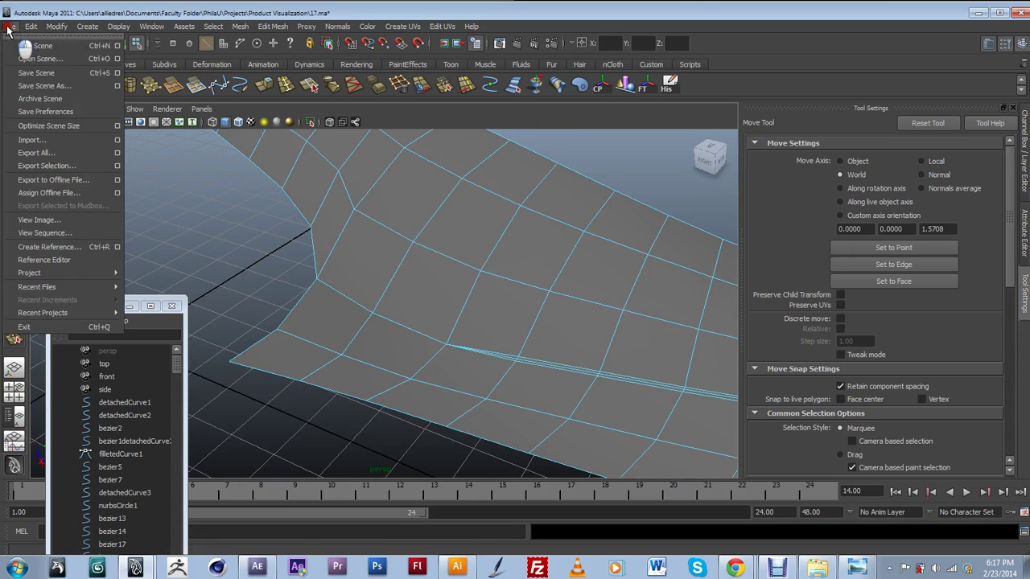
pyautogui.click(48, 98)
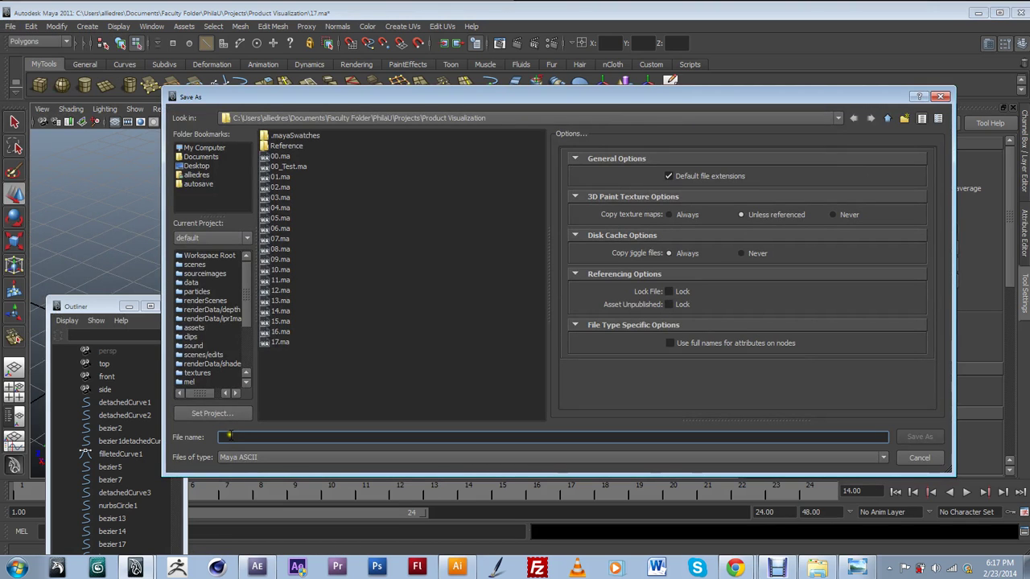
pyautogui.write('test')
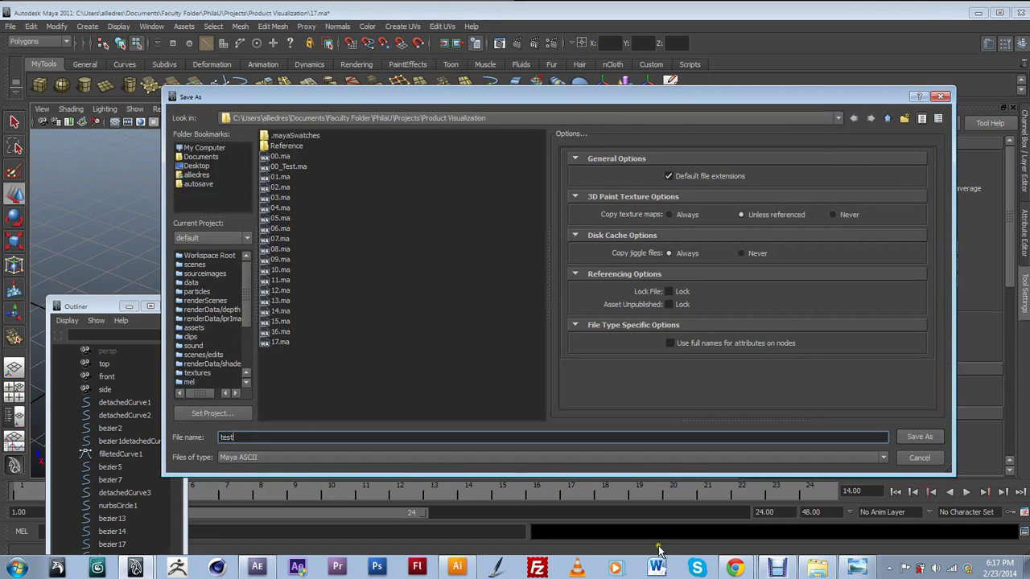
pyautogui.click(917, 436)
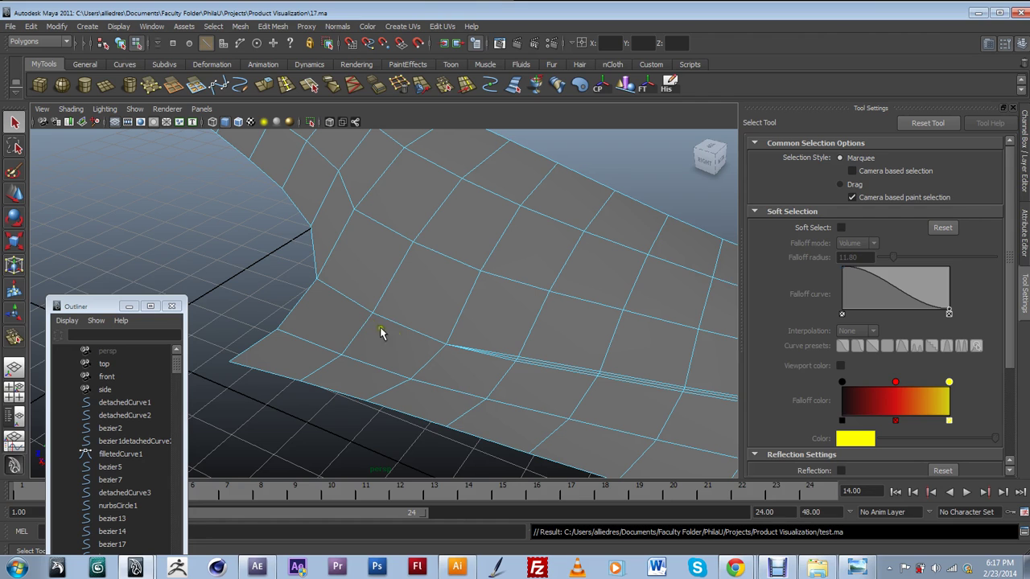
# Examine how the seam and its support edges converge on the merged vertex in the unsmoothed mesh.
pyautogui.keyDown('alt'); pyautogui.moveTo(398, 340); pyautogui.dragTo(341, 317); pyautogui.keyUp('alt')
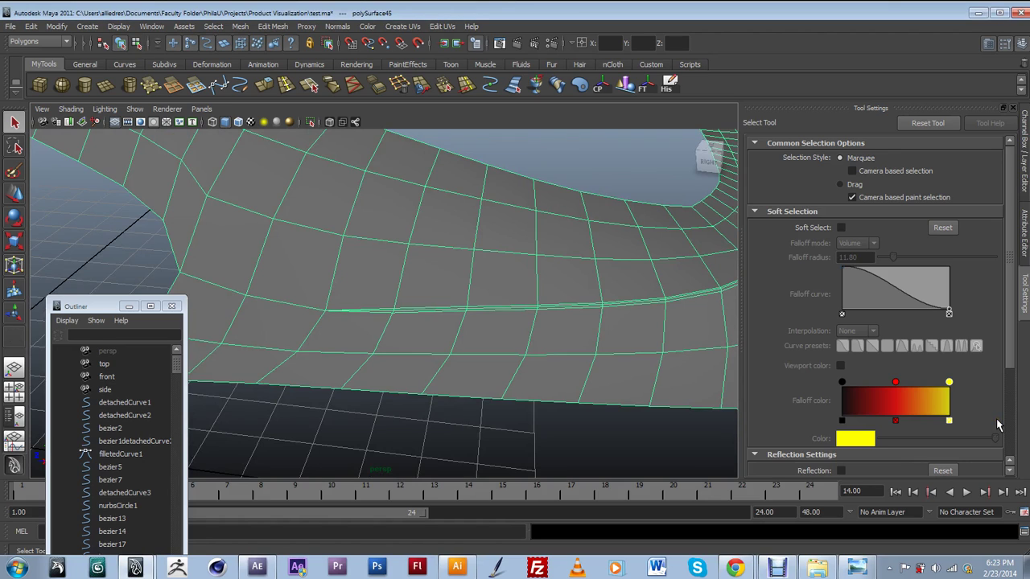
pyautogui.keyDown('alt'); pyautogui.moveTo(209, 336); pyautogui.dragTo(297, 346); pyautogui.keyUp('alt')
pyautogui.keyDown('alt'); pyautogui.moveTo(531, 276); pyautogui.dragTo(425, 303); pyautogui.keyUp('alt')
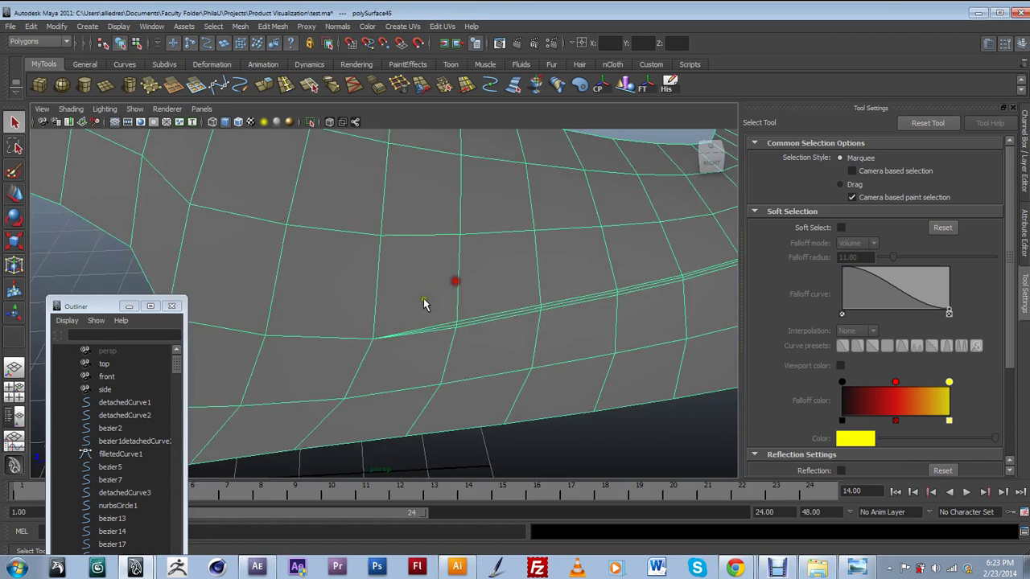
pyautogui.keyDown('alt'); pyautogui.moveTo(425, 303); pyautogui.dragTo(484, 261, button='middle'); pyautogui.keyUp('alt')
pyautogui.keyDown('alt'); pyautogui.moveTo(484, 261); pyautogui.dragTo(308, 246); pyautogui.keyUp('alt')
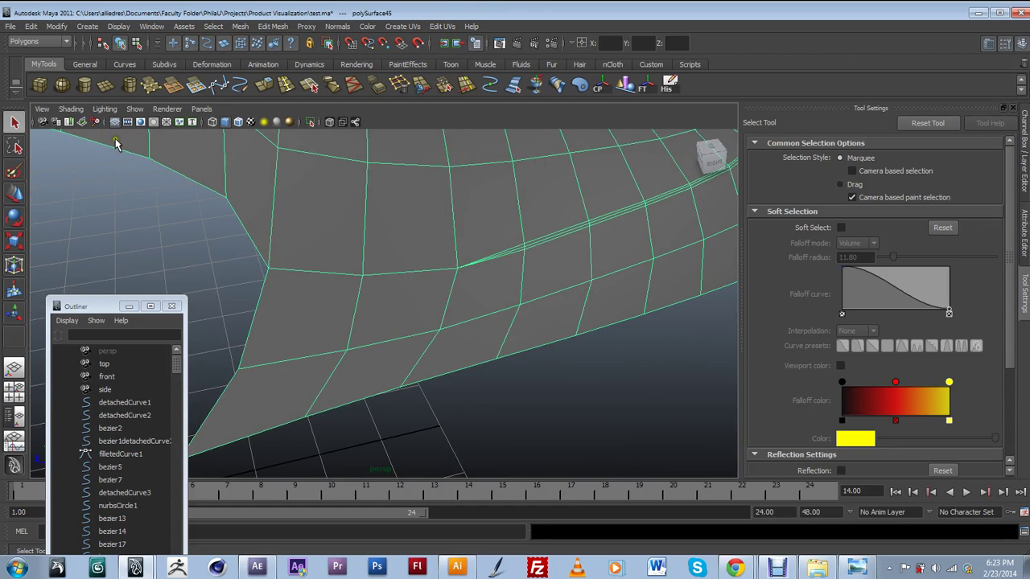
pyautogui.scroll(5, 478, 298)
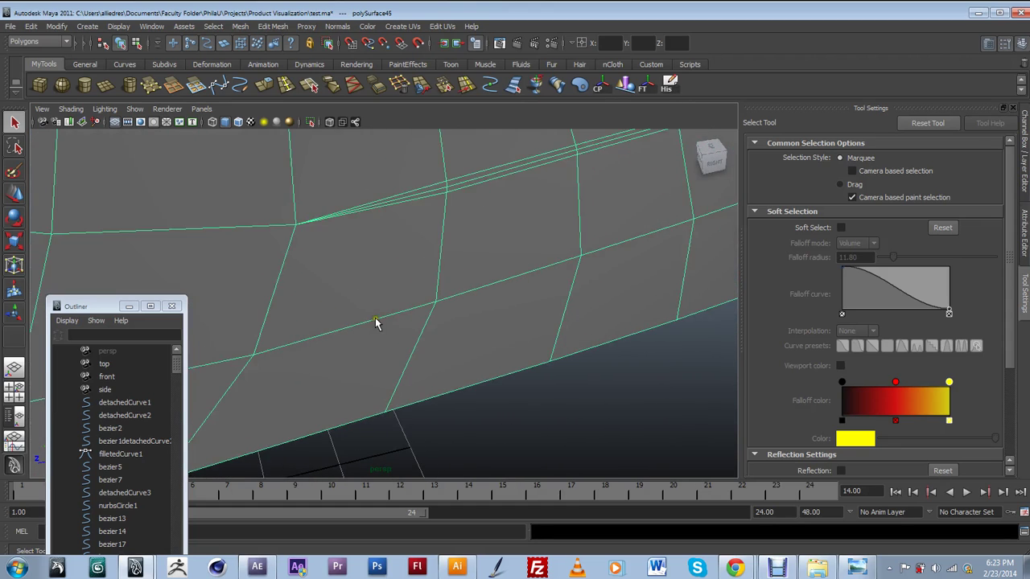
pyautogui.scroll(1, 402, 383)
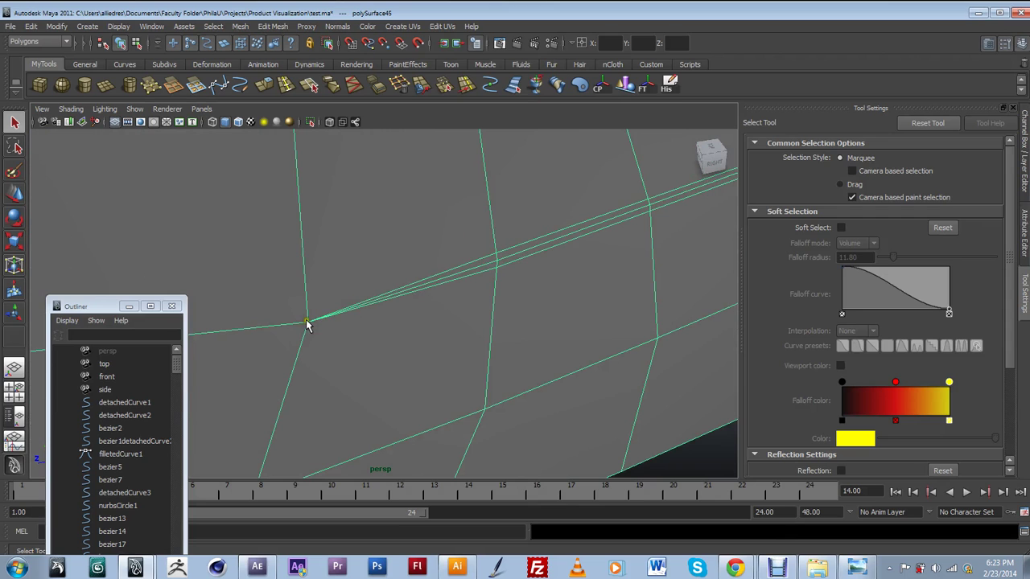
pyautogui.scroll(-6, 460, 338)
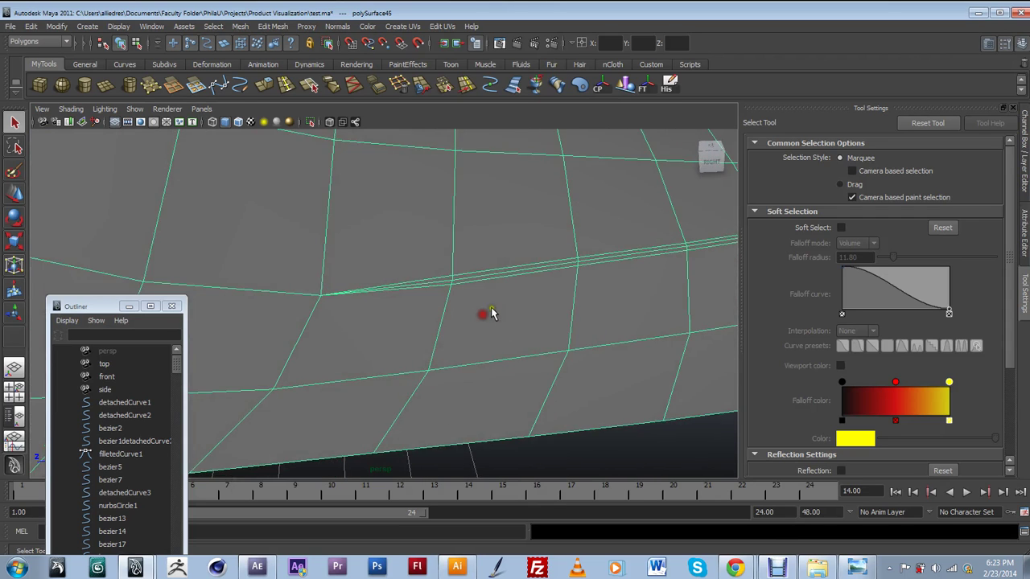
pyautogui.keyDown('alt'); pyautogui.moveTo(362, 346); pyautogui.dragTo(507, 294); pyautogui.keyUp('alt')
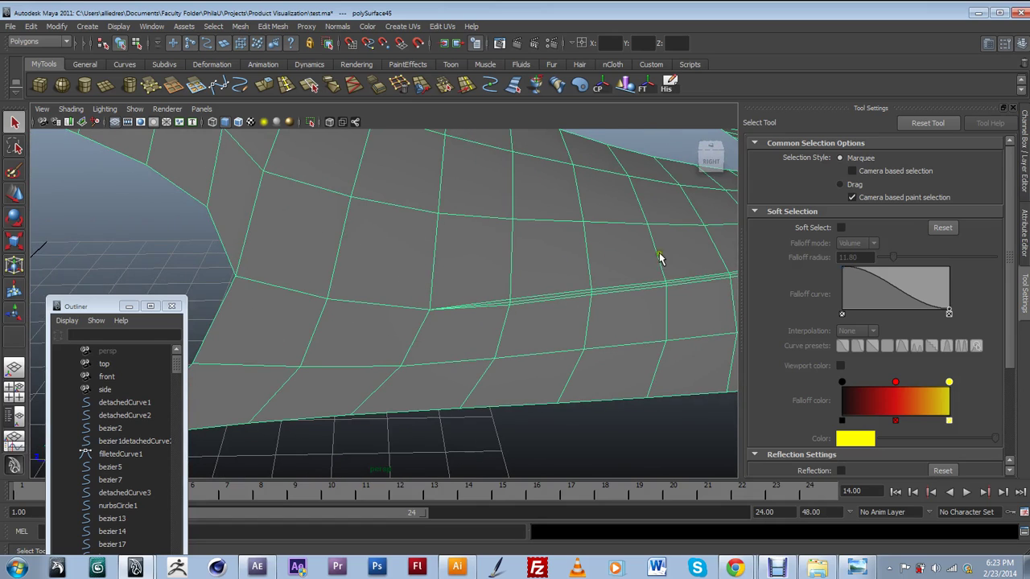
# Turn on the mesh's smooth preview and examine the fading crease from the front corner and the side.
pyautogui.press('3')
pyautogui.click(628, 419)
pyautogui.keyDown('alt'); pyautogui.moveTo(628, 417); pyautogui.dragTo(529, 318); pyautogui.keyUp('alt')
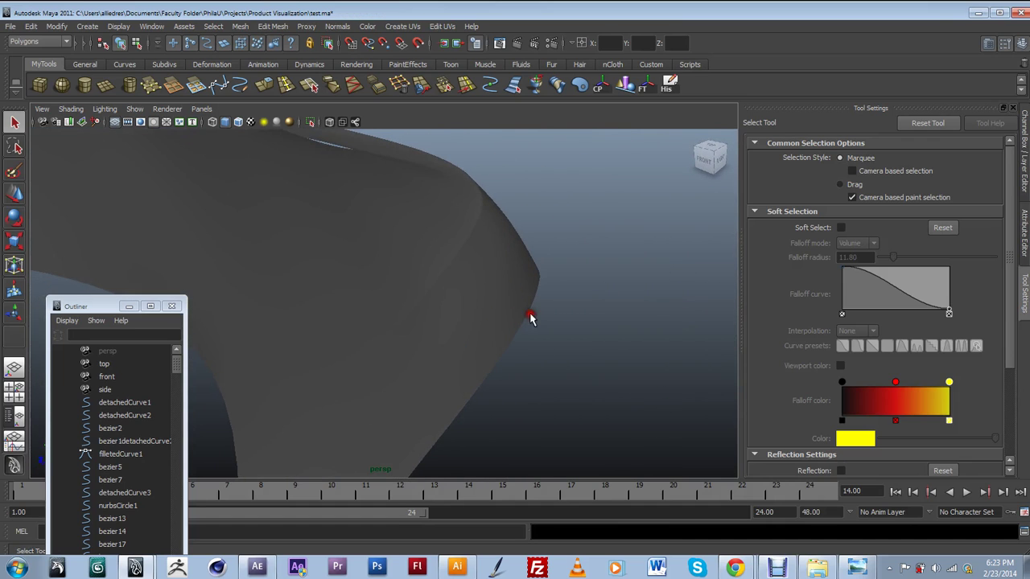
pyautogui.scroll(-4, 473, 297)
pyautogui.keyDown('alt'); pyautogui.moveTo(475, 297); pyautogui.dragTo(632, 272); pyautogui.keyUp('alt')
pyautogui.keyDown('alt'); pyautogui.moveTo(561, 304); pyautogui.dragTo(453, 310); pyautogui.keyUp('alt')
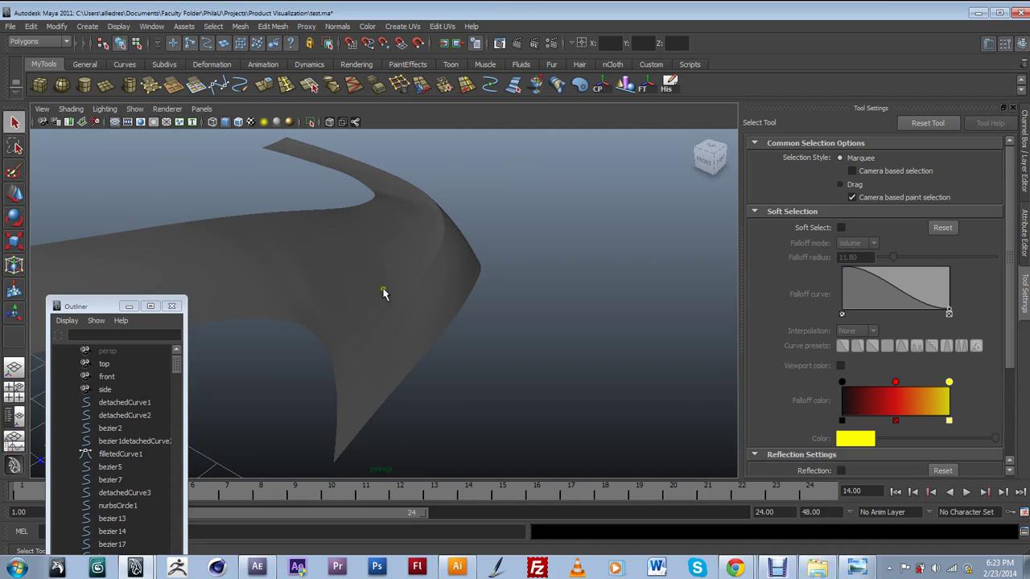
pyautogui.keyDown('alt'); pyautogui.moveTo(380, 366); pyautogui.dragTo(330, 350); pyautogui.keyUp('alt')
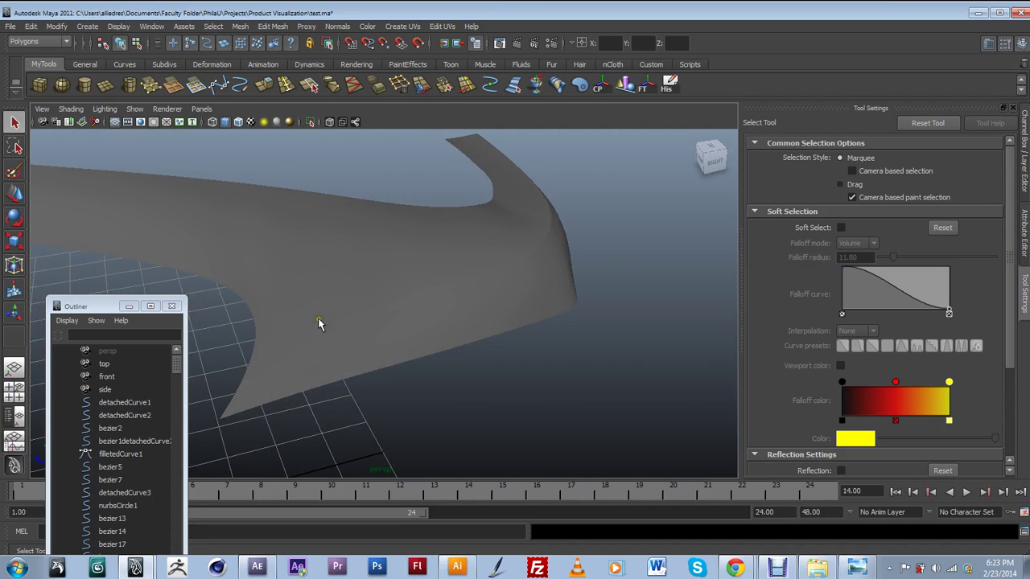
# Turn off the mesh's smooth preview and inspect the support-loop edges near the merged vertex in component mode, returning to object mode.
pyautogui.click(273, 320)
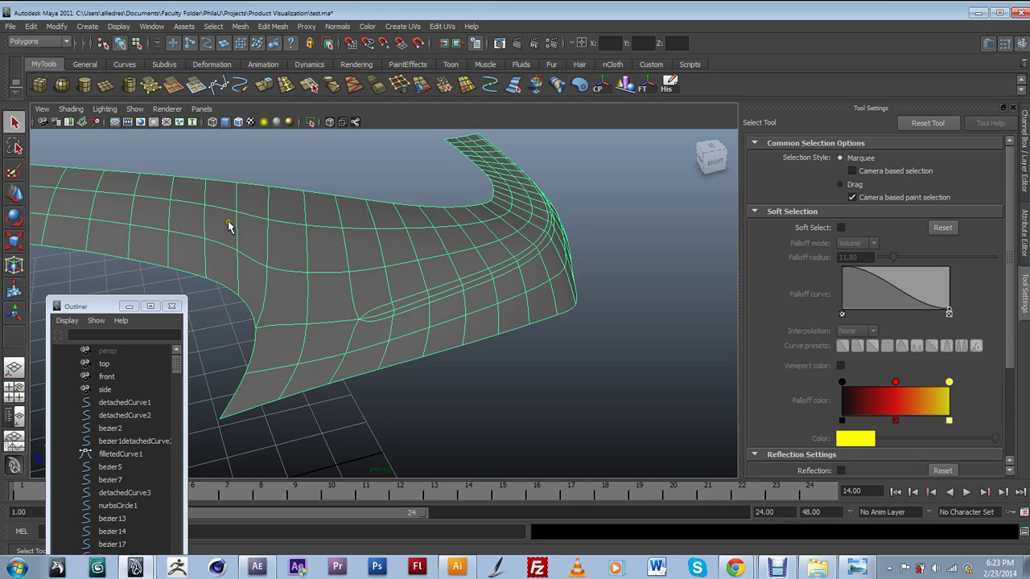
pyautogui.scroll(3, 430, 306)
pyautogui.press('1')
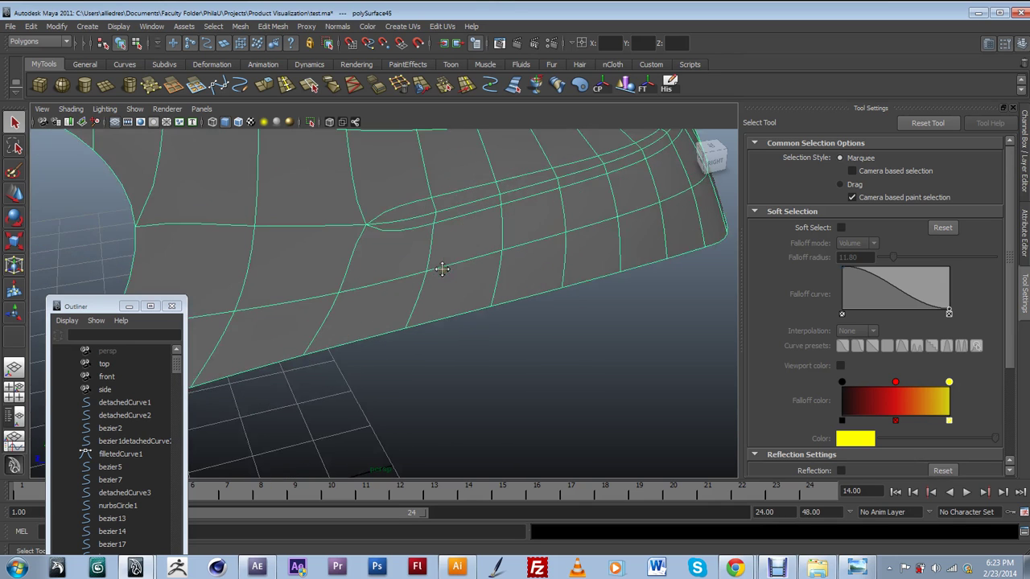
pyautogui.scroll(4, 475, 257)
pyautogui.scroll(1, 473, 291)
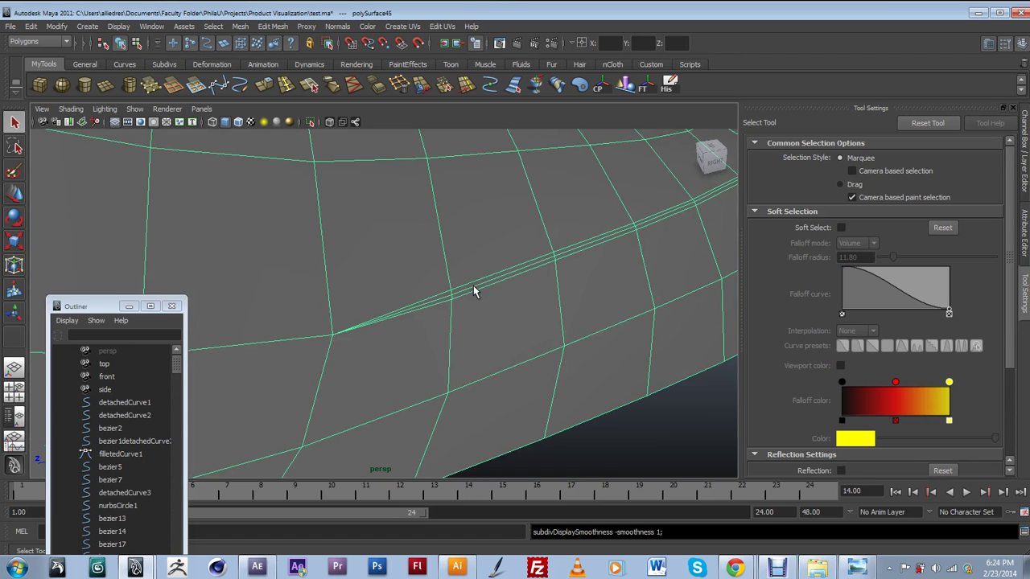
pyautogui.scroll(1, 473, 291)
pyautogui.keyDown('alt'); pyautogui.moveTo(522, 278); pyautogui.dragTo(495, 294); pyautogui.keyUp('alt')
pyautogui.moveTo(493, 293); pyautogui.dragTo(494, 264, button='right')
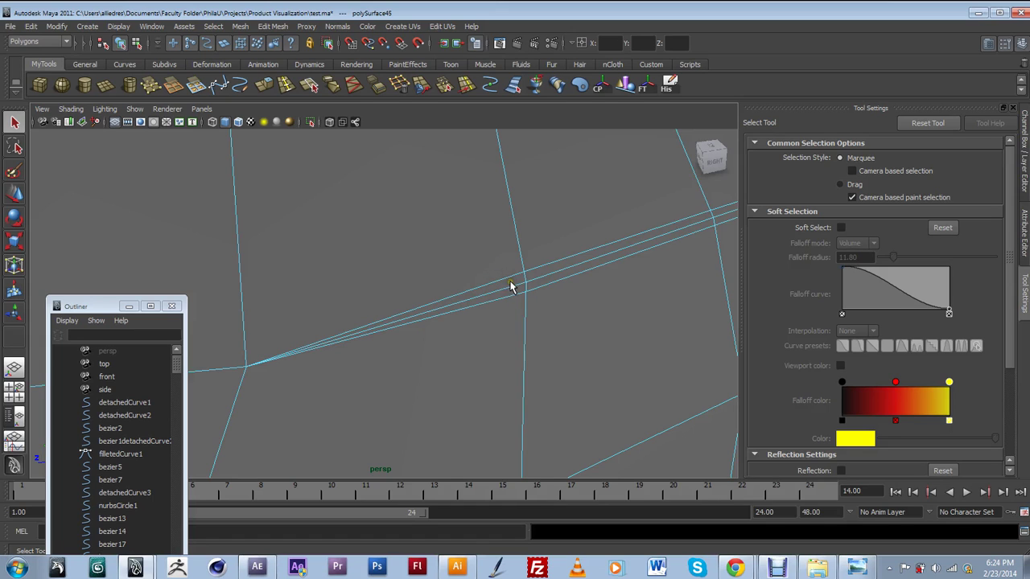
pyautogui.click(514, 290)
pyautogui.click(491, 304)
pyautogui.click(474, 234)
pyautogui.keyDown('alt'); pyautogui.moveTo(485, 259); pyautogui.dragTo(552, 296); pyautogui.keyUp('alt')
pyautogui.moveTo(552, 291); pyautogui.dragTo(580, 279, button='right')
pyautogui.click(579, 279)
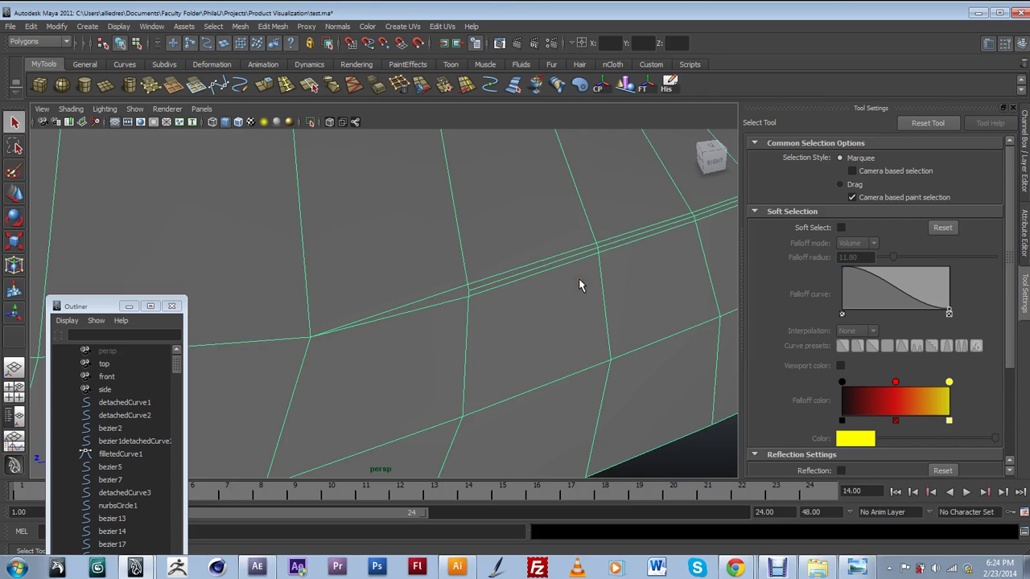
# Turn the smooth preview back on and examine the surface where the crease fades out.
pyautogui.press('3')
pyautogui.scroll(-6, 570, 313)
pyautogui.click(563, 370)
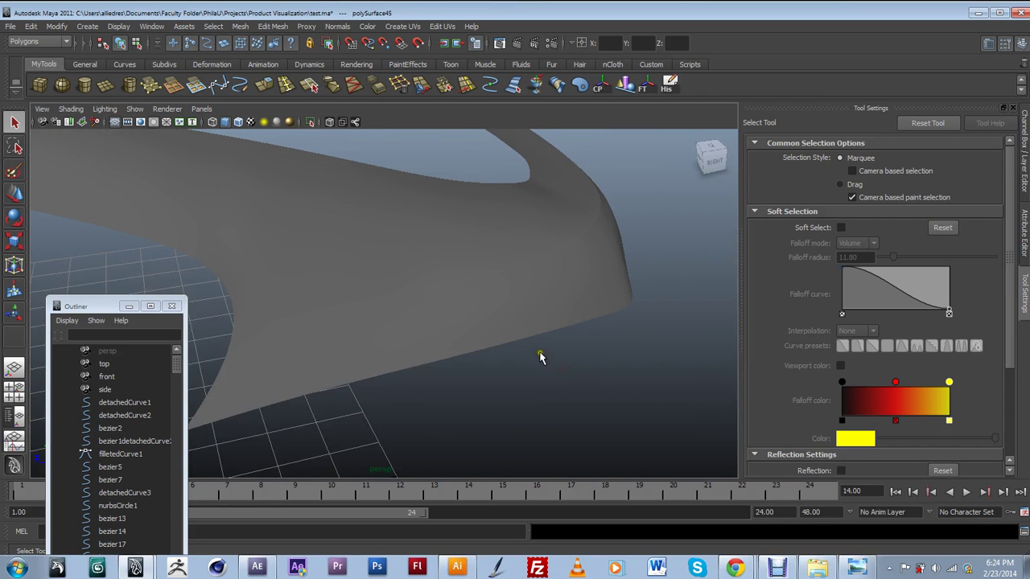
pyautogui.keyDown('alt'); pyautogui.moveTo(455, 310); pyautogui.dragTo(293, 250); pyautogui.keyUp('alt')
pyautogui.keyDown('alt'); pyautogui.moveTo(667, 306); pyautogui.dragTo(327, 254); pyautogui.keyUp('alt')
# Select the mesh, switch to edge editing, and select the entire open border edge loop.
pyautogui.click(555, 243)
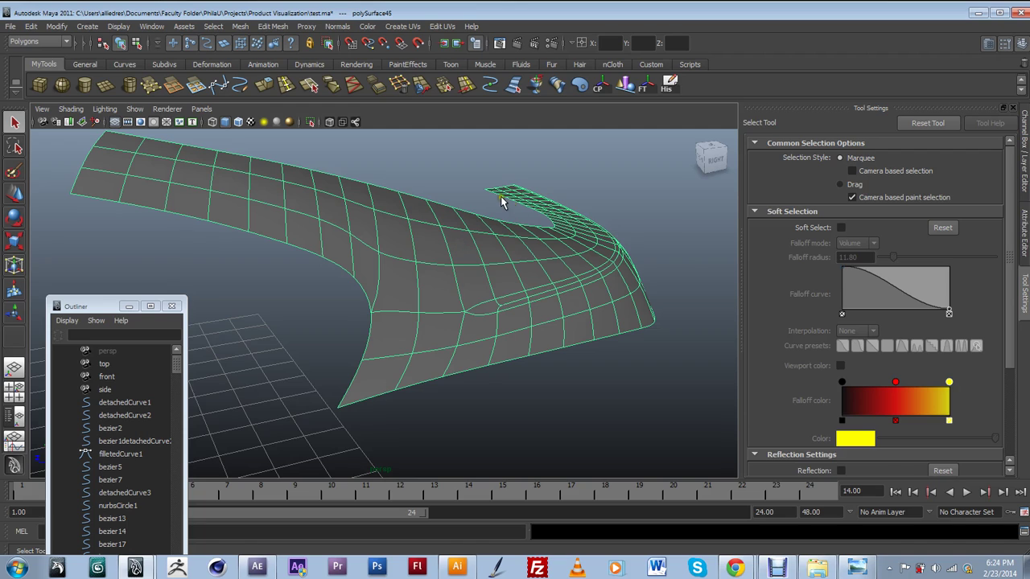
pyautogui.click(471, 280)
pyautogui.moveTo(481, 252); pyautogui.dragTo(377, 298, button='right')
pyautogui.doubleClick(368, 303)
pyautogui.keyDown('alt'); pyautogui.moveTo(381, 303); pyautogui.dragTo(441, 362); pyautogui.keyUp('alt')
pyautogui.scroll(5, 511, 356)
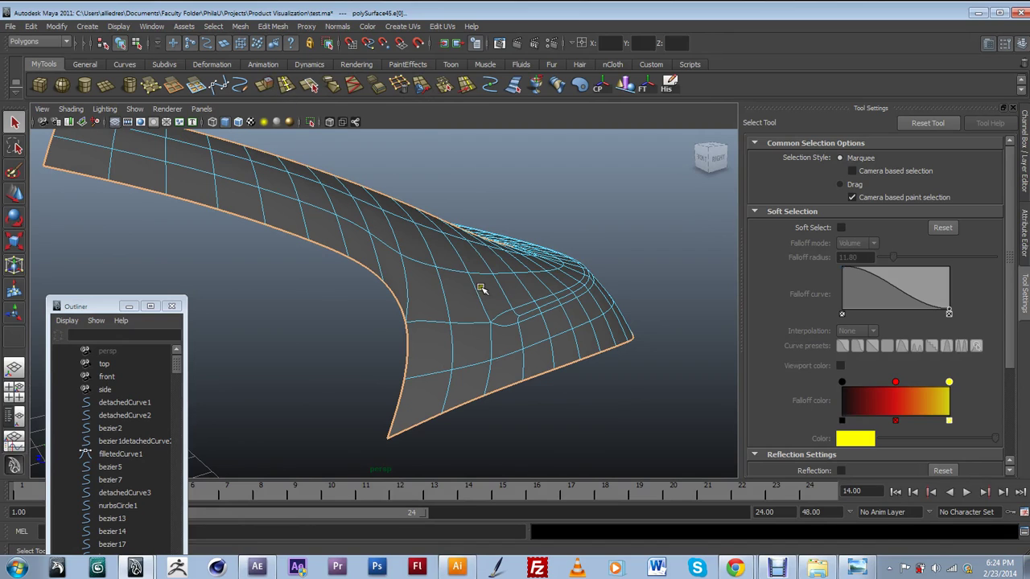
# Extrude the selected border edges and pull them back from the surface to form side walls around the mesh.
pyautogui.hotkey('ctrl', 'e')
pyautogui.keyDown('alt'); pyautogui.moveTo(566, 342); pyautogui.dragTo(530, 354); pyautogui.keyUp('alt')
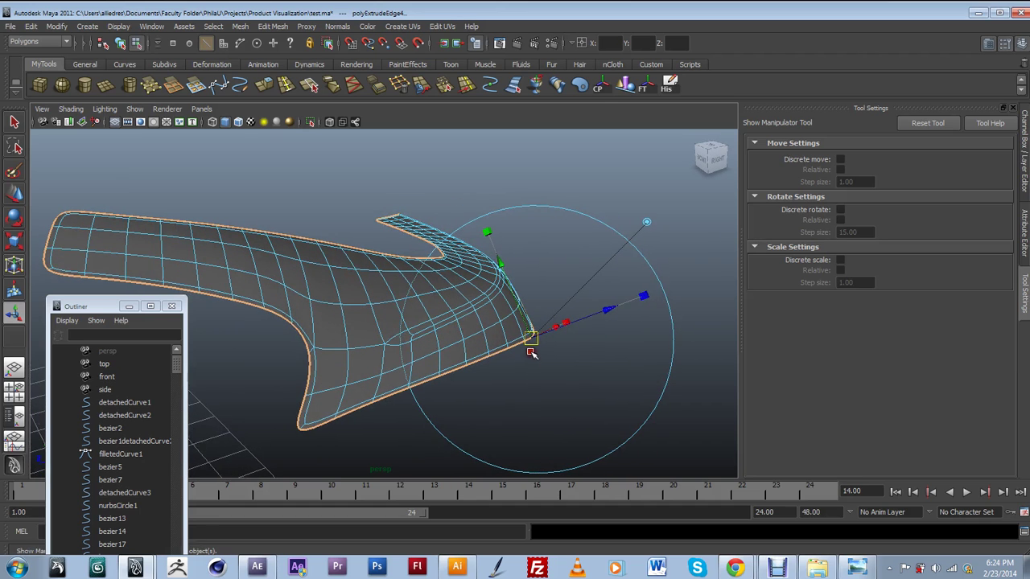
pyautogui.moveTo(595, 317); pyautogui.dragTo(344, 328)
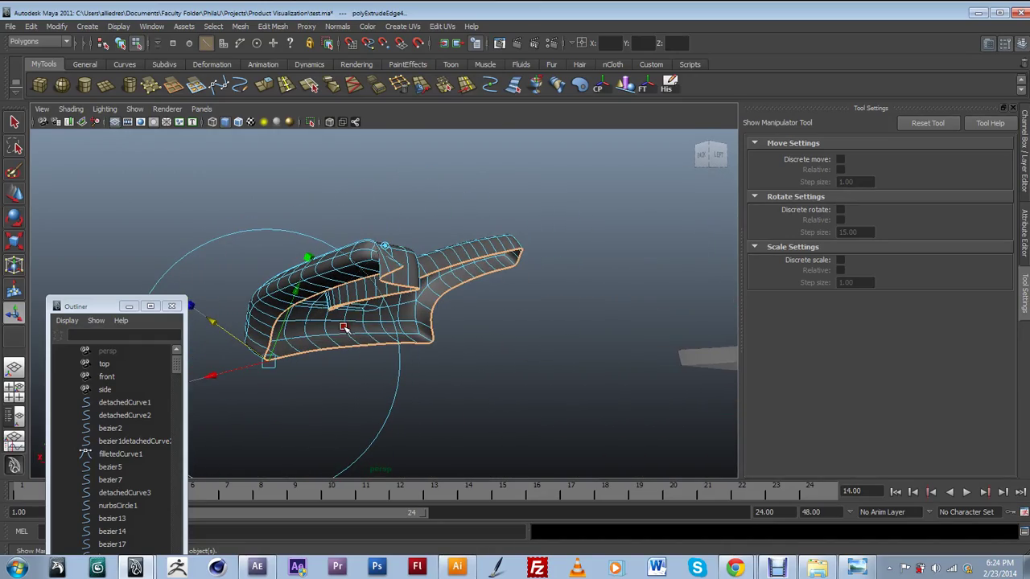
pyautogui.keyDown('alt'); pyautogui.moveTo(394, 259); pyautogui.dragTo(385, 331); pyautogui.keyUp('alt')
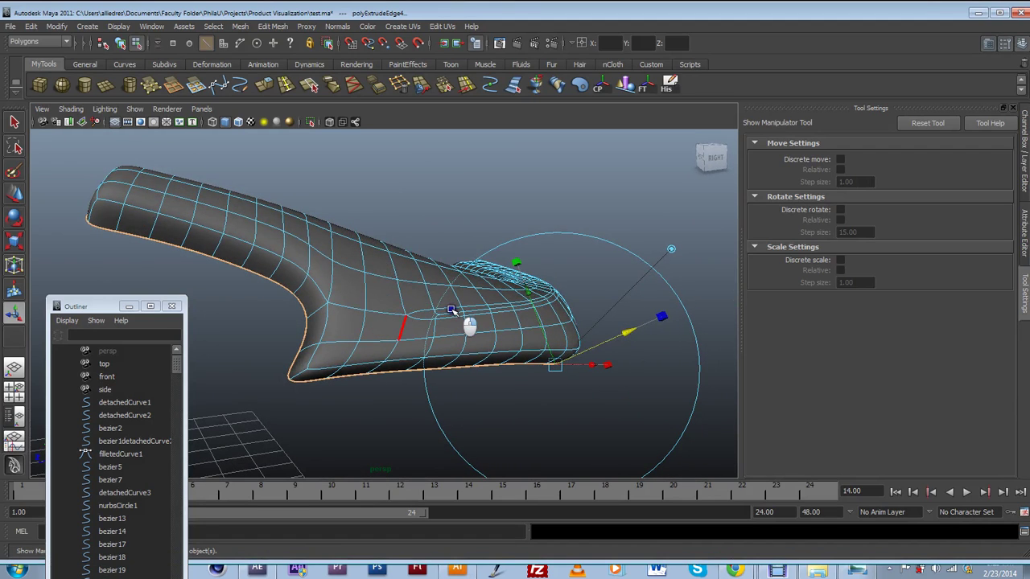
# Return to object mode, turn off the smooth preview, and inspect the extruded walls at the narrow end of the mesh.
pyautogui.press('F8')
pyautogui.keyDown('alt'); pyautogui.moveTo(652, 377); pyautogui.dragTo(320, 387); pyautogui.keyUp('alt')
pyautogui.keyDown('alt'); pyautogui.moveTo(412, 262); pyautogui.dragTo(366, 314); pyautogui.keyUp('alt')
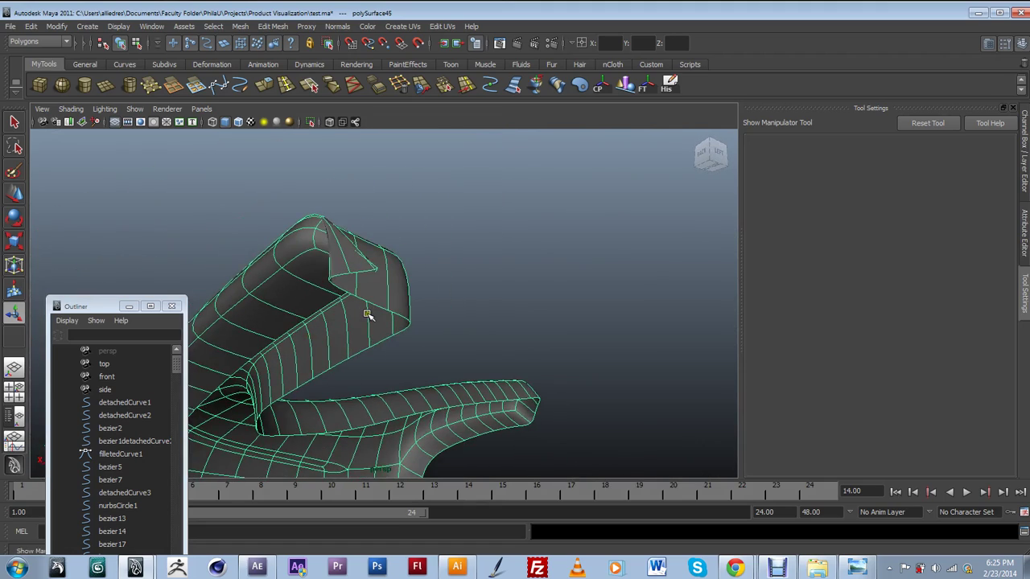
pyautogui.press('1')
pyautogui.keyDown('alt'); pyautogui.moveTo(344, 268); pyautogui.dragTo(391, 287); pyautogui.keyUp('alt')
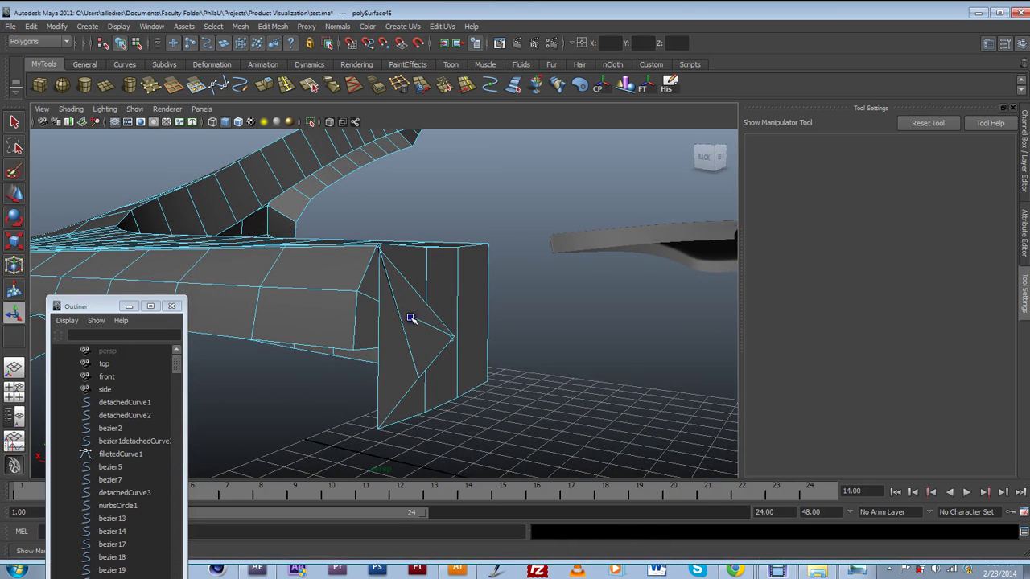
# Delete the stray extruded wall faces and the small triangular faces at the narrow end of the mesh.
pyautogui.click(477, 287)
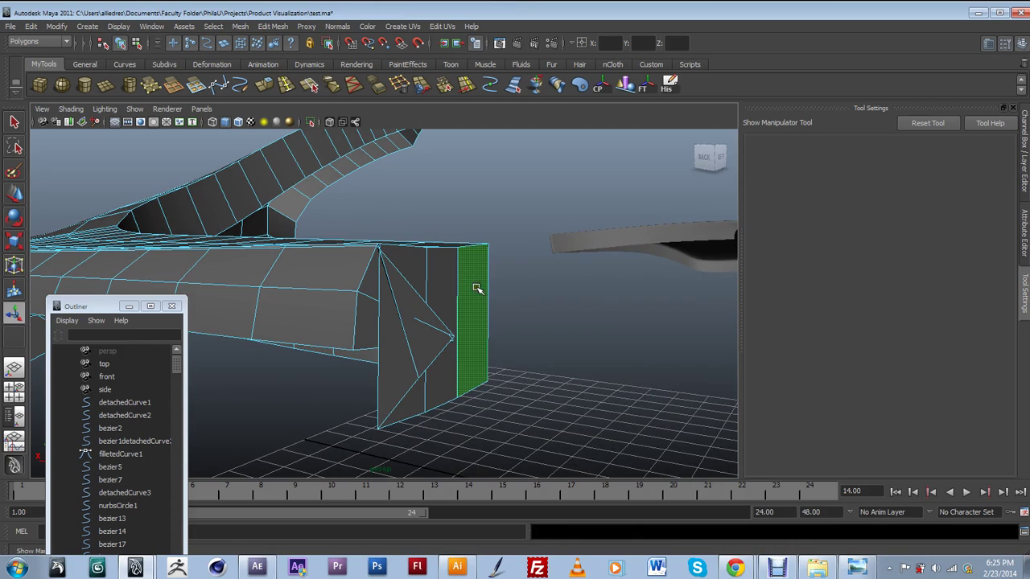
pyautogui.click(439, 291)
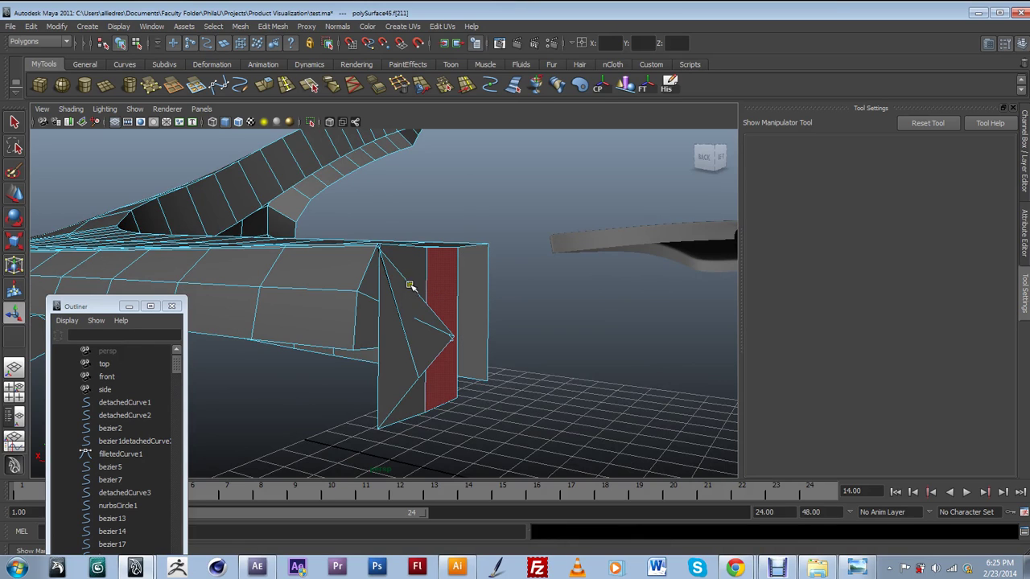
pyautogui.click(410, 292)
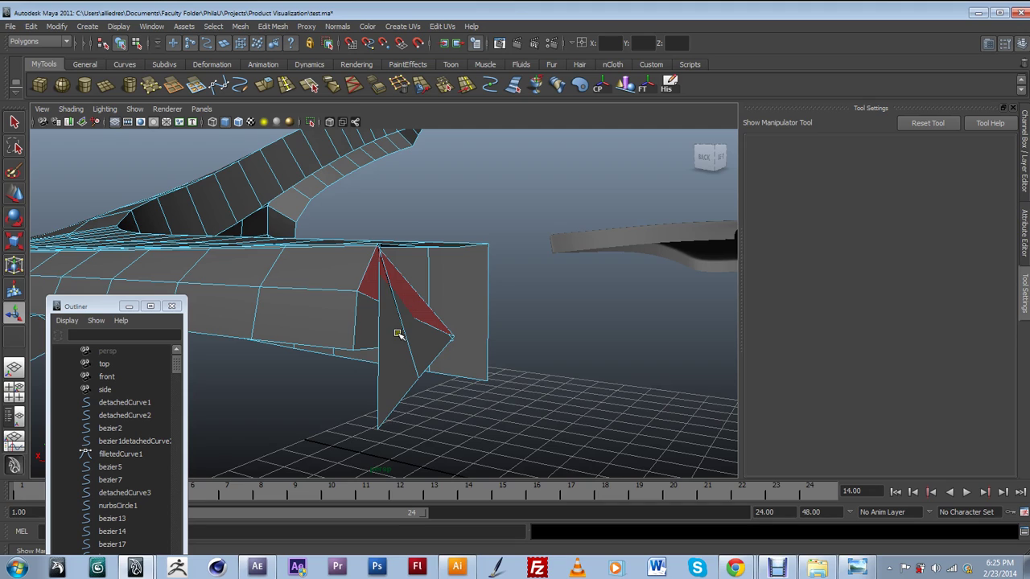
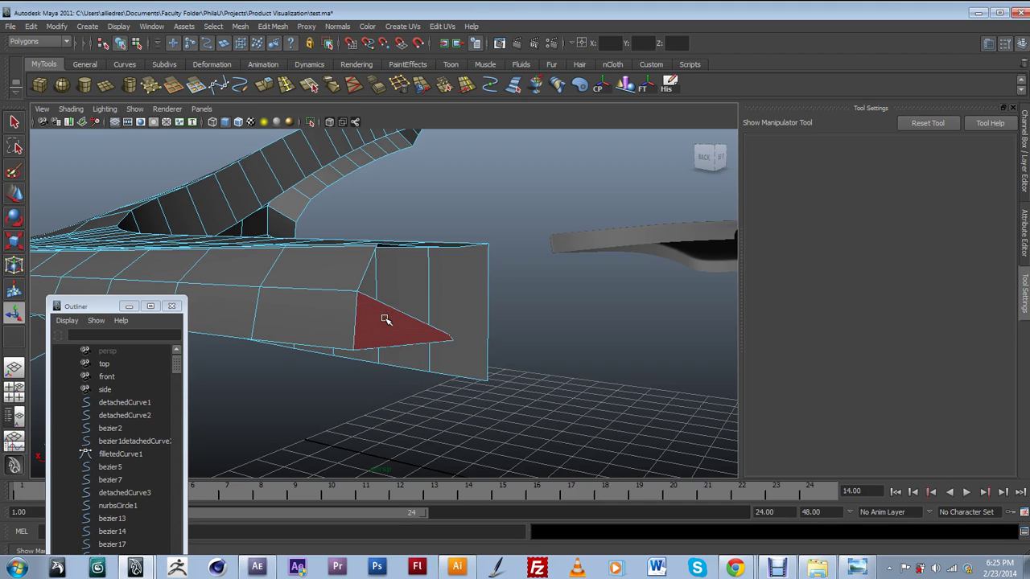
pyautogui.click(385, 319)
pyautogui.press('Delete')
pyautogui.moveTo(387, 314)
pyautogui.keyDown('alt'); pyautogui.mouseDown()
pyautogui.moveTo(379, 317)
pyautogui.moveTo(425, 272)
pyautogui.moveTo(395, 299)
pyautogui.moveTo(379, 275)
pyautogui.moveTo(329, 289)
pyautogui.moveTo(356, 298)
pyautogui.moveTo(322, 321)
pyautogui.moveTo(378, 328)
pyautogui.mouseUp(); pyautogui.keyUp('alt')
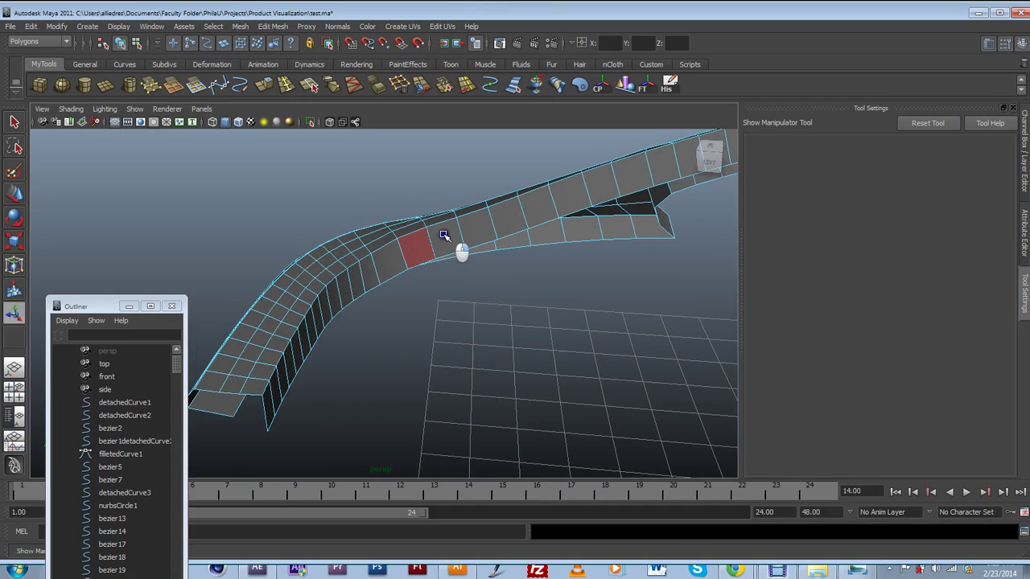
# Return to object mode and compare the mesh with and without smooth preview around the pointed lower corner.
pyautogui.moveTo(445, 241); pyautogui.dragTo(407, 199, button='right')
pyautogui.click(423, 244)
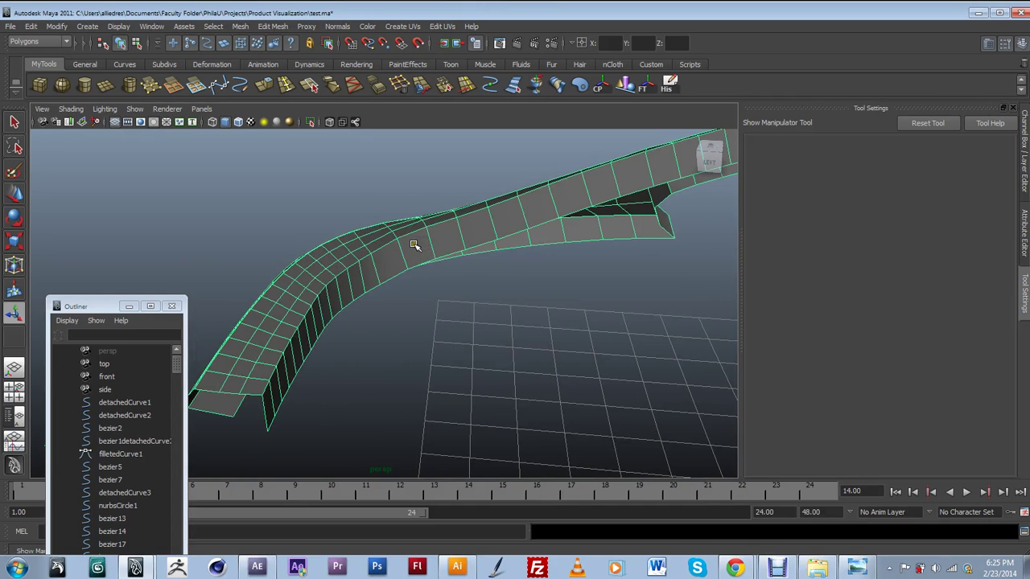
pyautogui.press('3')
pyautogui.keyDown('alt'); pyautogui.moveTo(331, 302); pyautogui.dragTo(387, 348); pyautogui.keyUp('alt')
pyautogui.keyDown('alt'); pyautogui.moveTo(387, 348); pyautogui.dragTo(423, 363, button='right'); pyautogui.keyUp('alt')
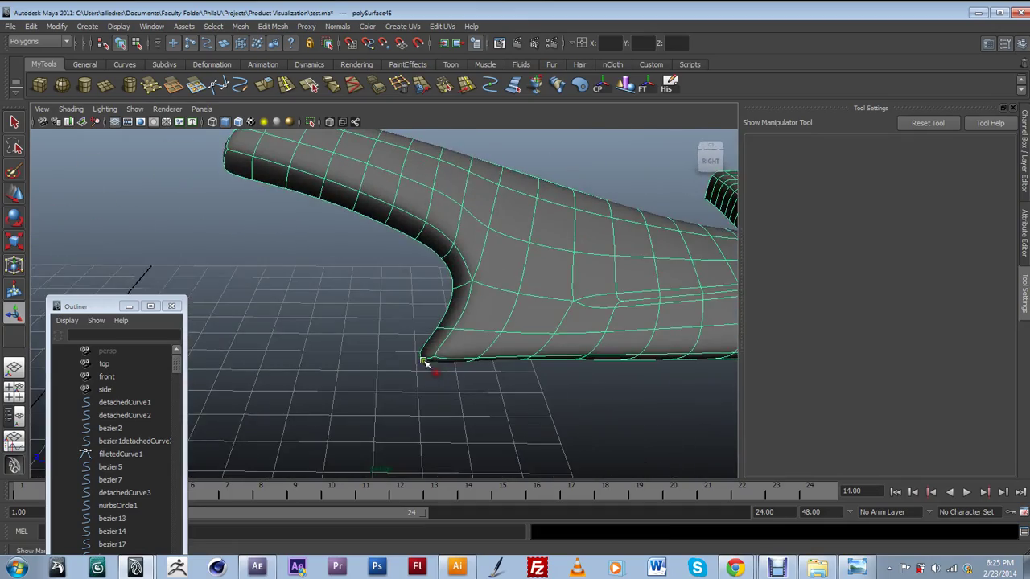
pyautogui.keyDown('alt'); pyautogui.moveTo(435, 350); pyautogui.dragTo(515, 335); pyautogui.keyUp('alt')
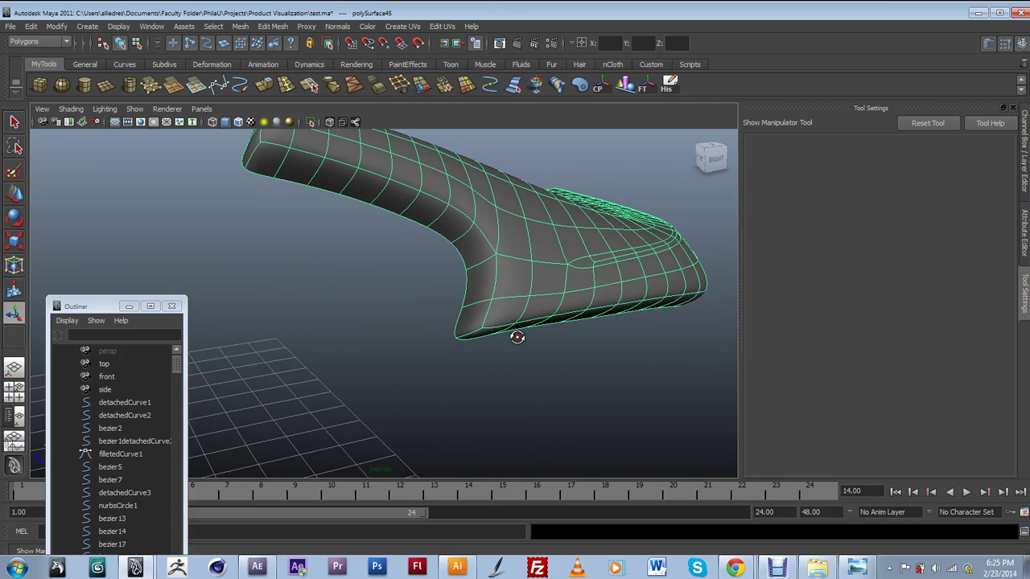
pyautogui.press('1')
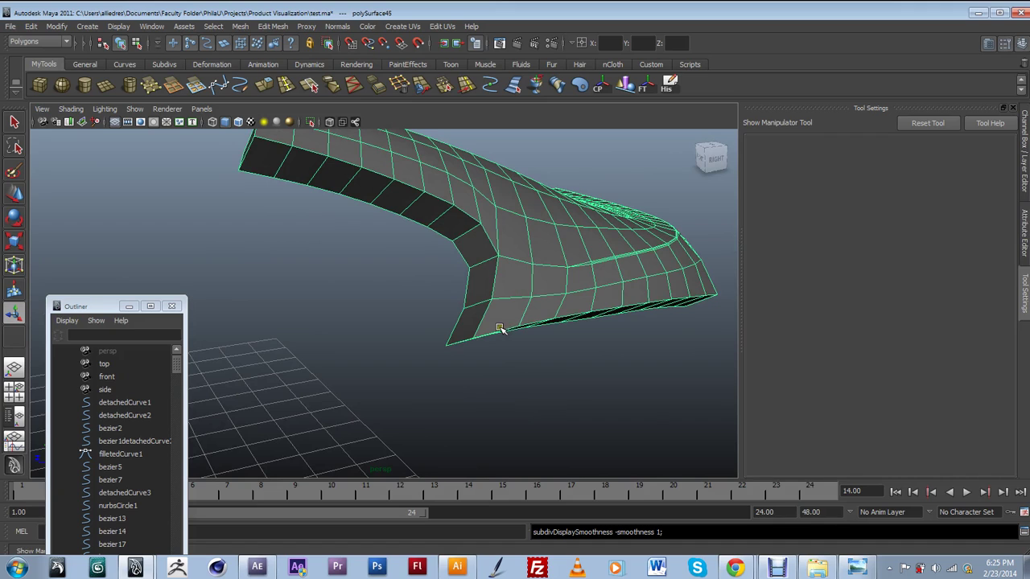
pyautogui.press('3')
pyautogui.keyDown('alt'); pyautogui.moveTo(519, 318); pyautogui.dragTo(463, 284); pyautogui.keyUp('alt')
pyautogui.keyDown('alt'); pyautogui.moveTo(539, 296); pyautogui.dragTo(450, 321); pyautogui.keyUp('alt')
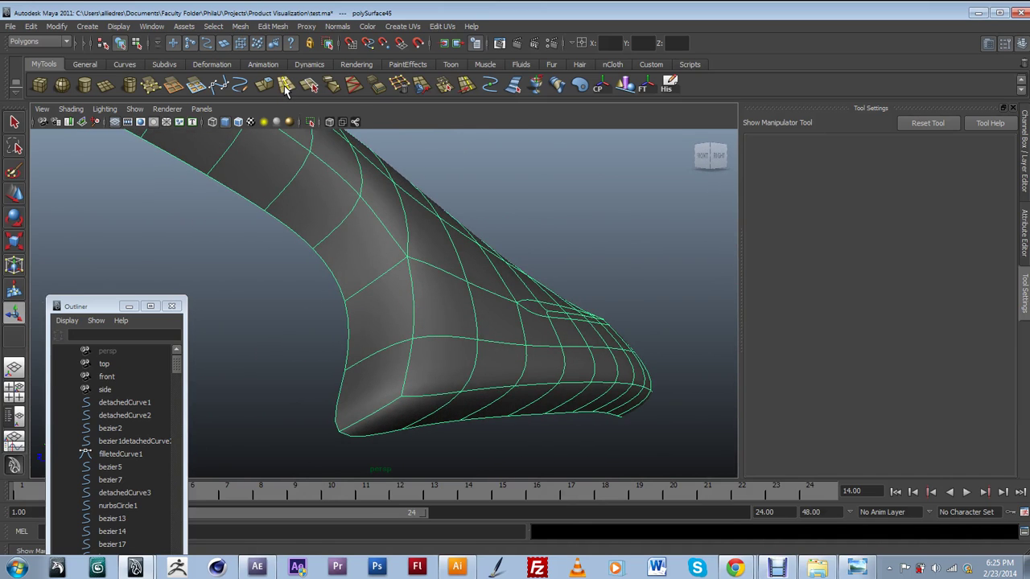
# Insert an edge loop around the mesh close to the rim where the front surface meets the side walls.
pyautogui.click(285, 85)
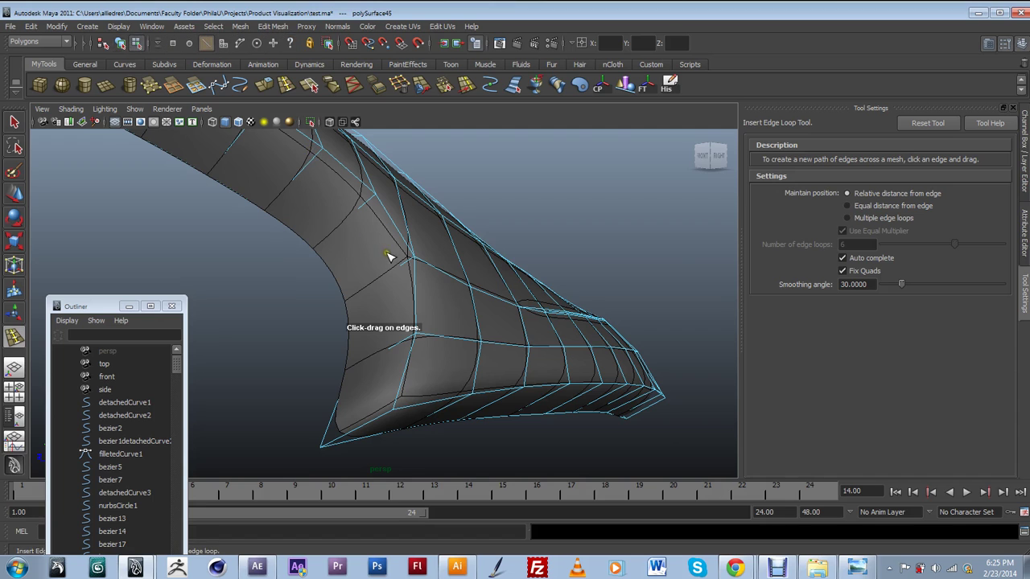
pyautogui.moveTo(400, 268); pyautogui.dragTo(404, 244)
pyautogui.scroll(-4, 443, 267)
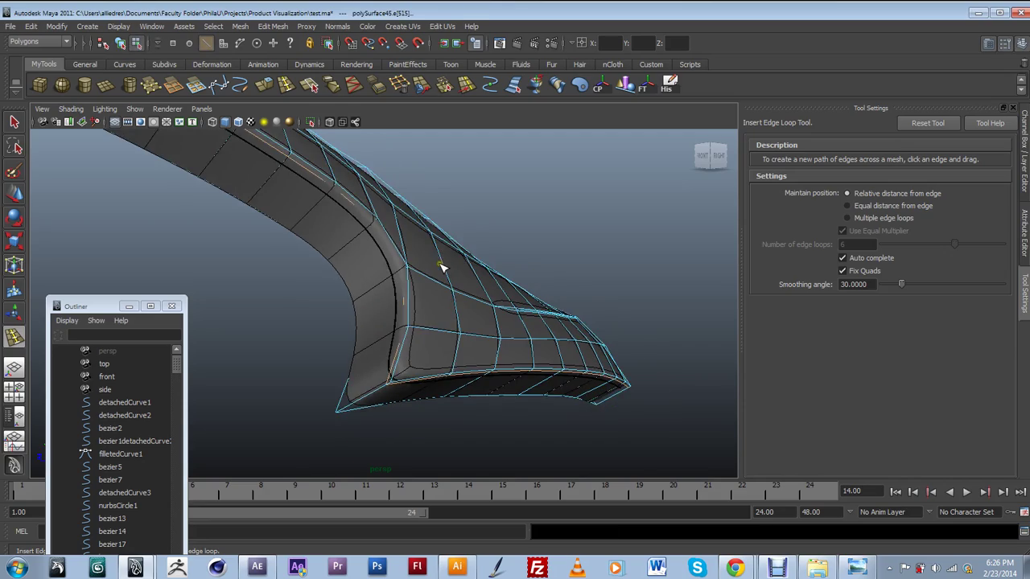
pyautogui.keyDown('alt'); pyautogui.moveTo(443, 279); pyautogui.dragTo(374, 358); pyautogui.keyUp('alt')
pyautogui.keyDown('alt'); pyautogui.moveTo(374, 358); pyautogui.dragTo(407, 353, button='middle'); pyautogui.keyUp('alt')
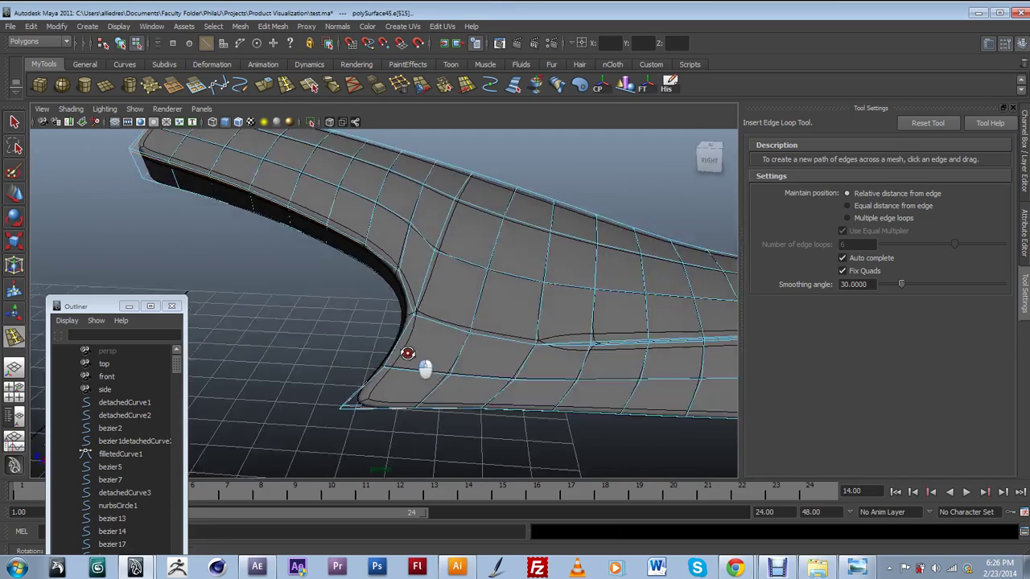
# Insert another edge loop across the end of the long arm, close to its end edge.
pyautogui.keyDown('alt'); pyautogui.moveTo(235, 218); pyautogui.dragTo(279, 272); pyautogui.keyUp('alt')
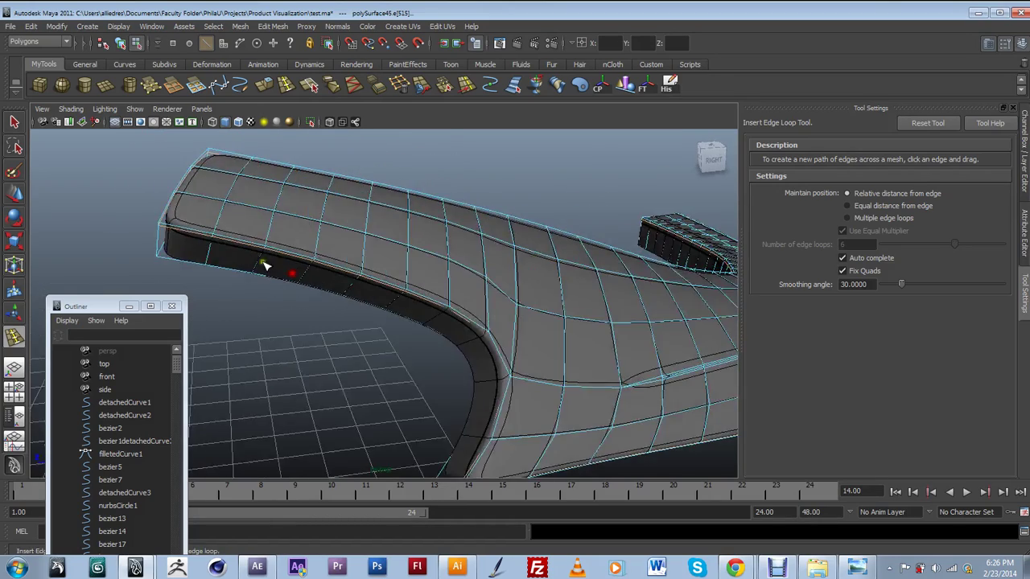
pyautogui.keyDown('alt'); pyautogui.moveTo(279, 272); pyautogui.dragTo(385, 293, button='right'); pyautogui.keyUp('alt')
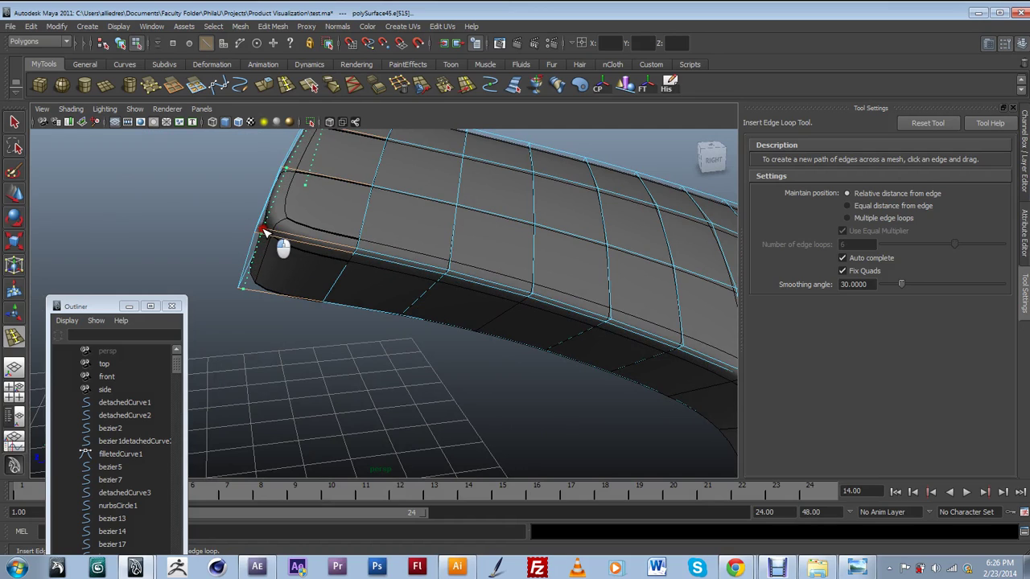
pyautogui.click(264, 232)
# Insert an edge loop running up from the pointed lower corner, close to the curved inner edge.
pyautogui.keyDown('alt'); pyautogui.moveTo(374, 238); pyautogui.dragTo(356, 312); pyautogui.keyUp('alt')
pyautogui.keyDown('alt'); pyautogui.moveTo(294, 316); pyautogui.dragTo(321, 370); pyautogui.keyUp('alt')
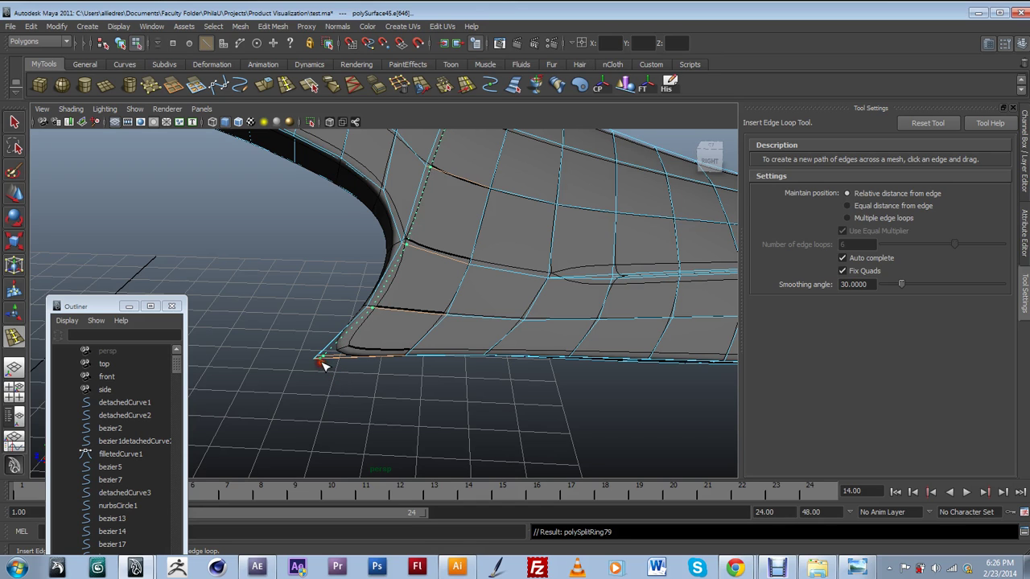
pyautogui.moveTo(320, 364); pyautogui.dragTo(322, 362)
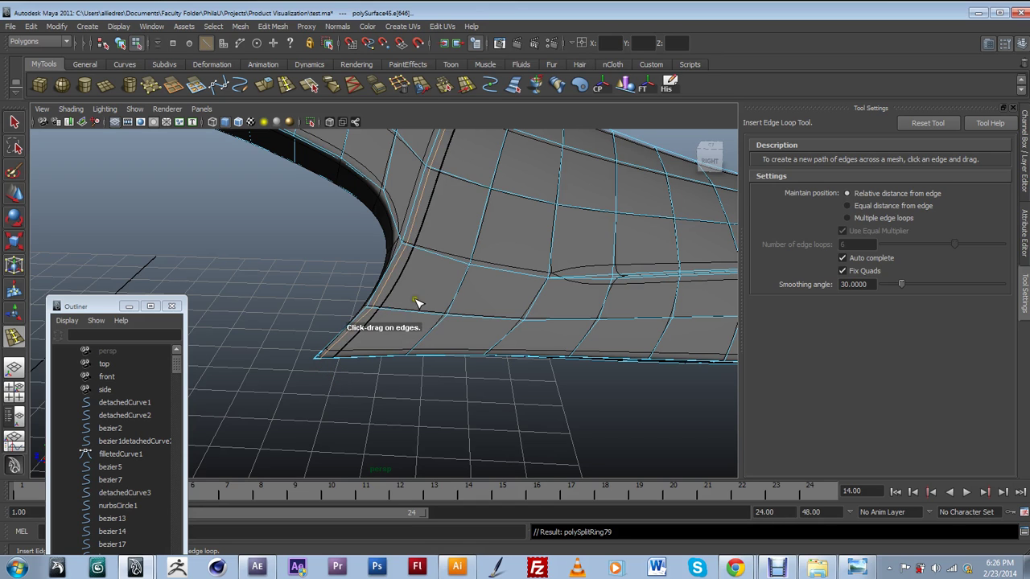
# Leave the edge loop tool, deselect everything, and inspect the smoothed shading along the newly inserted loops.
pyautogui.click(12, 194)
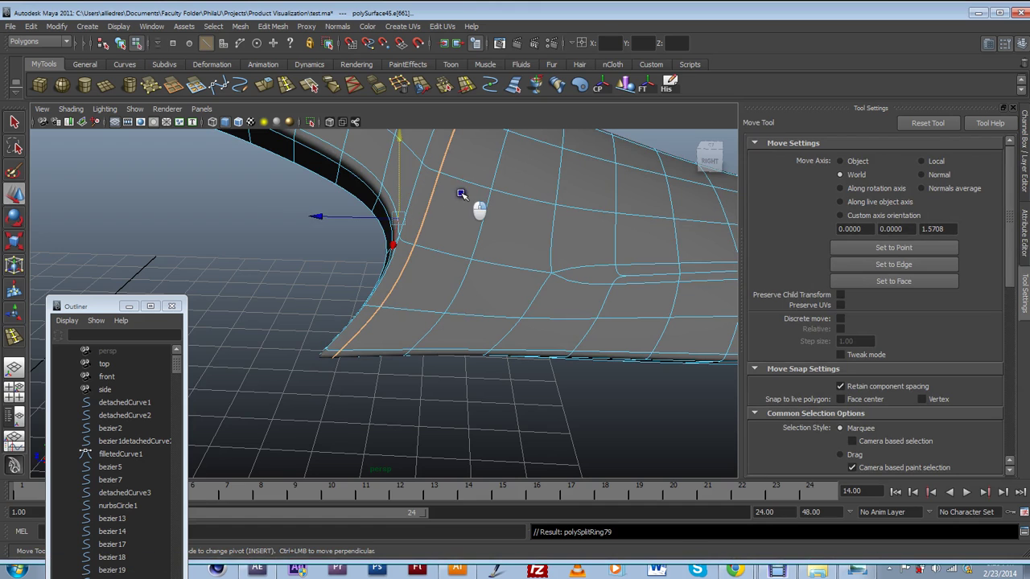
pyautogui.scroll(-5, 459, 221)
pyautogui.keyDown('alt'); pyautogui.moveTo(459, 221); pyautogui.dragTo(421, 338); pyautogui.keyUp('alt')
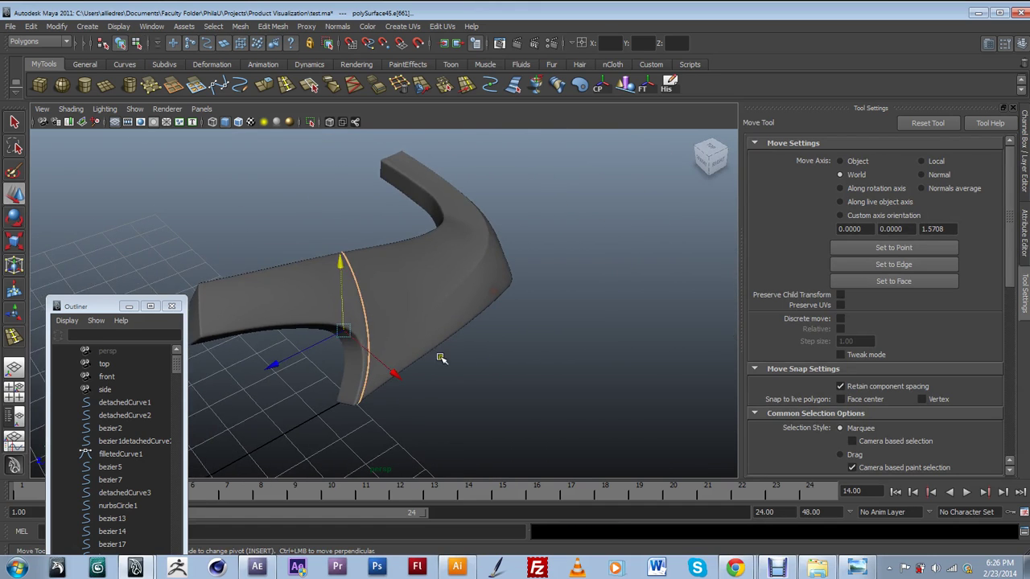
pyautogui.click(464, 376)
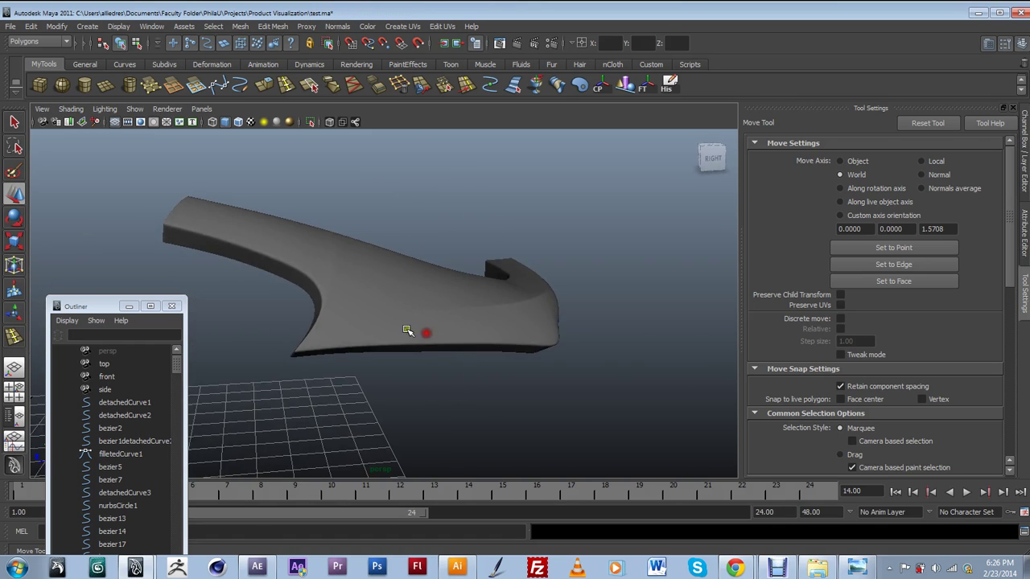
pyautogui.scroll(5, 320, 311)
pyautogui.keyDown('alt'); pyautogui.moveTo(319, 310); pyautogui.dragTo(330, 209); pyautogui.keyUp('alt')
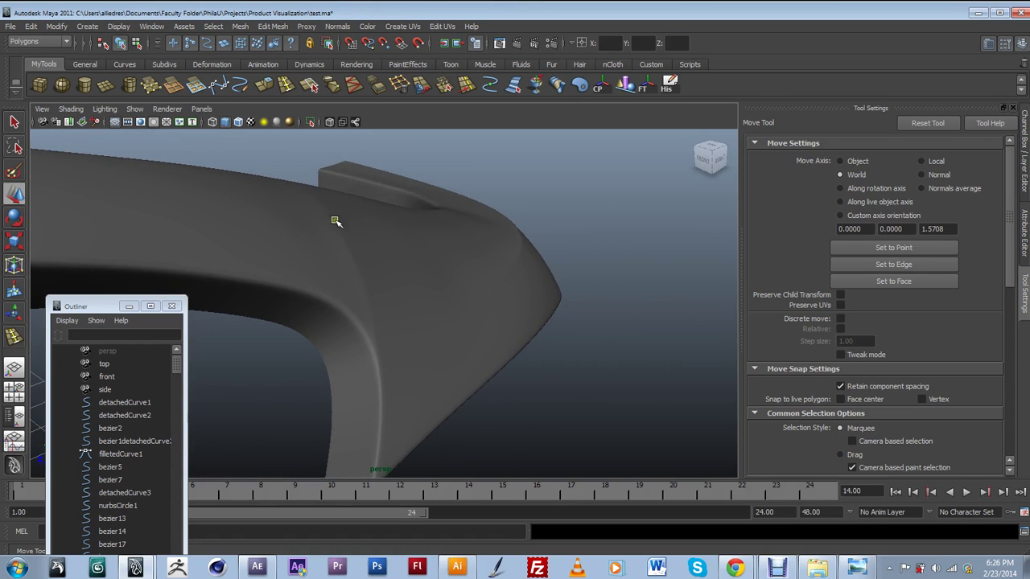
# Select the mesh, turn off its smooth preview, and examine where the new loop passes the inner curve and pointed corner.
pyautogui.click(343, 275)
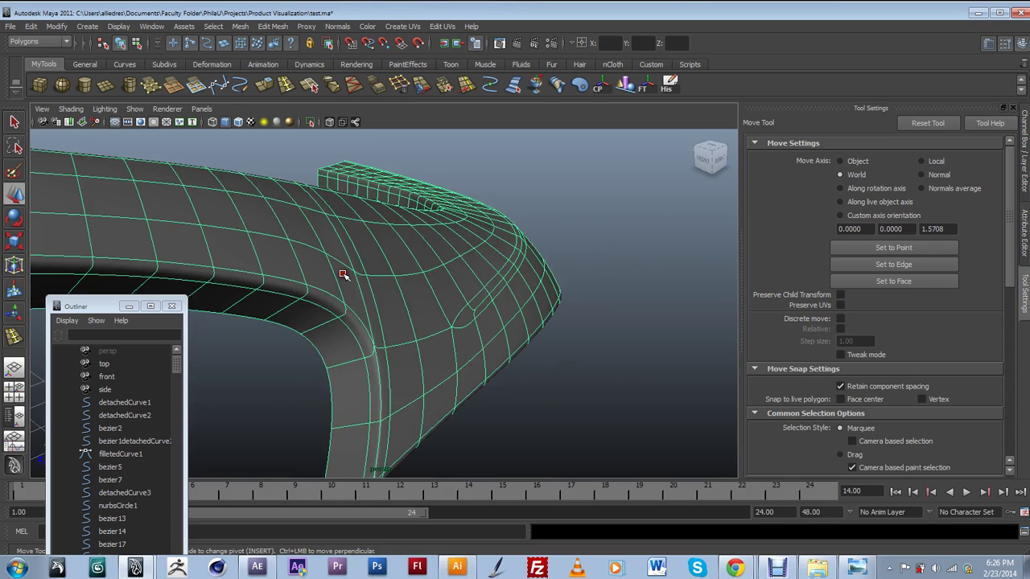
pyautogui.press('1')
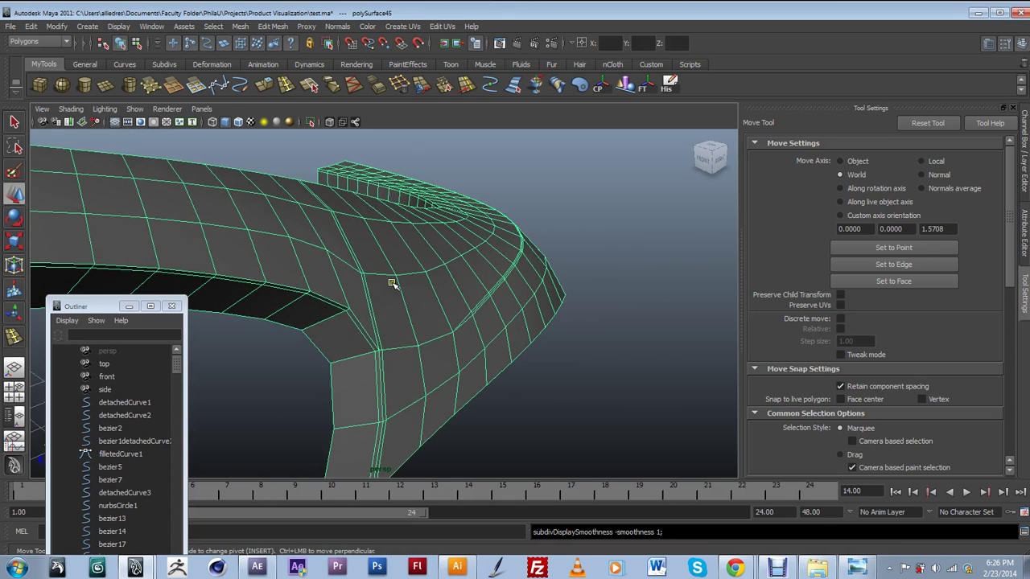
pyautogui.keyDown('alt'); pyautogui.moveTo(384, 294); pyautogui.dragTo(325, 295); pyautogui.keyUp('alt')
pyautogui.keyDown('alt'); pyautogui.moveTo(319, 357); pyautogui.dragTo(457, 326, button='middle'); pyautogui.keyUp('alt')
pyautogui.scroll(3, 457, 327)
pyautogui.keyDown('alt'); pyautogui.moveTo(458, 327); pyautogui.dragTo(363, 324); pyautogui.keyUp('alt')
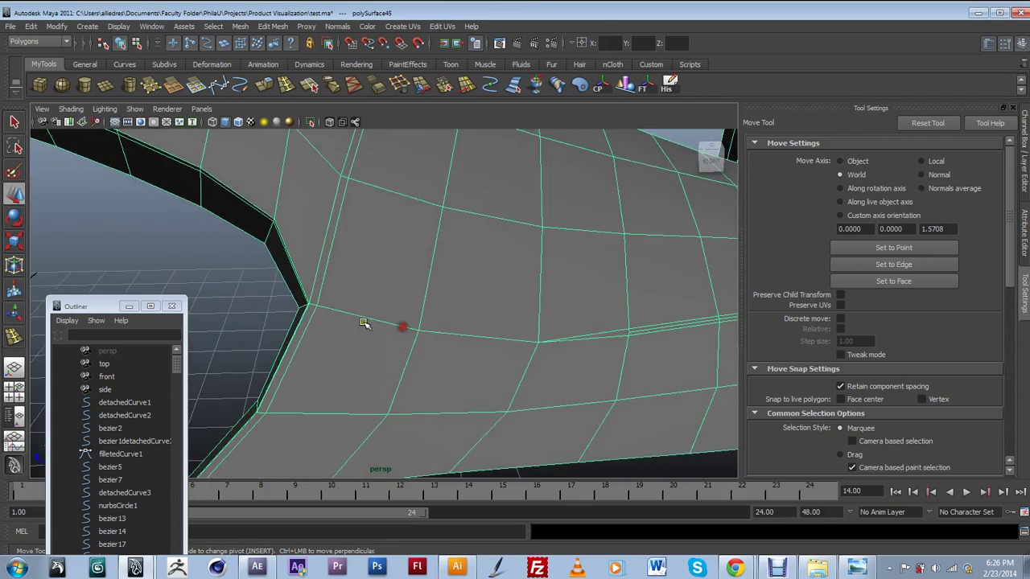
pyautogui.scroll(2, 394, 326)
pyautogui.keyDown('alt'); pyautogui.moveTo(438, 330); pyautogui.dragTo(459, 345); pyautogui.keyUp('alt')
pyautogui.scroll(3, 433, 330)
pyautogui.scroll(-4, 439, 303)
pyautogui.moveTo(407, 325)
pyautogui.keyDown('alt'); pyautogui.mouseDown()
pyautogui.moveTo(395, 270)
pyautogui.moveTo(415, 316)
pyautogui.mouseUp(); pyautogui.keyUp('alt')
pyautogui.scroll(2, 415, 316)
pyautogui.keyDown('alt'); pyautogui.moveTo(467, 217); pyautogui.dragTo(427, 271); pyautogui.keyUp('alt')
pyautogui.scroll(2, 512, 269)
pyautogui.scroll(2, 511, 269)
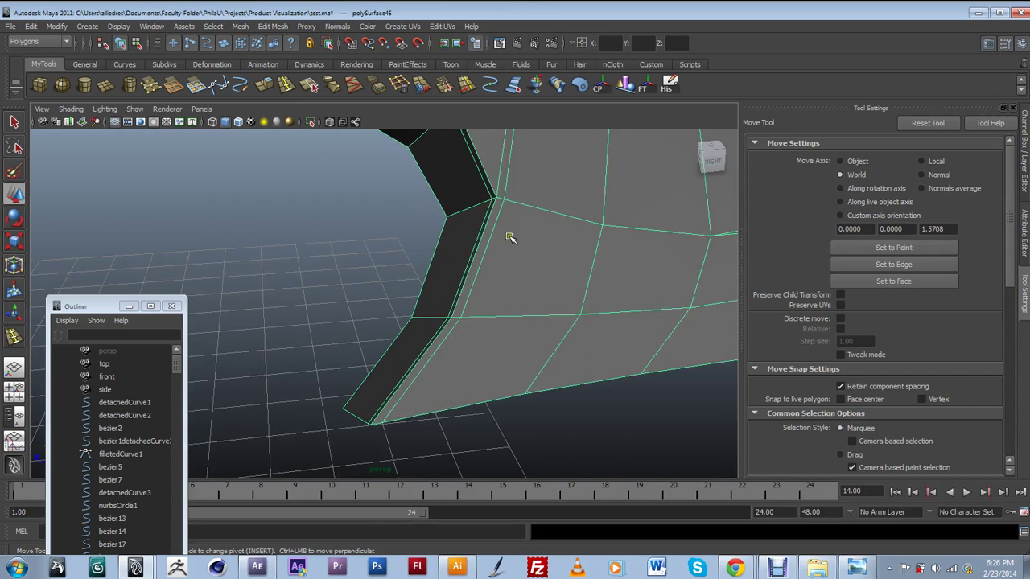
# Merge the new loop's vertex beside the inner curve into the neighbouring rim vertex with the Merge Vertex Tool.
pyautogui.keyDown('alt'); pyautogui.moveTo(504, 257); pyautogui.dragTo(449, 301, button='middle'); pyautogui.keyUp('alt')
pyautogui.scroll(3, 449, 301)
pyautogui.moveTo(460, 275); pyautogui.dragTo(416, 270, button='right')
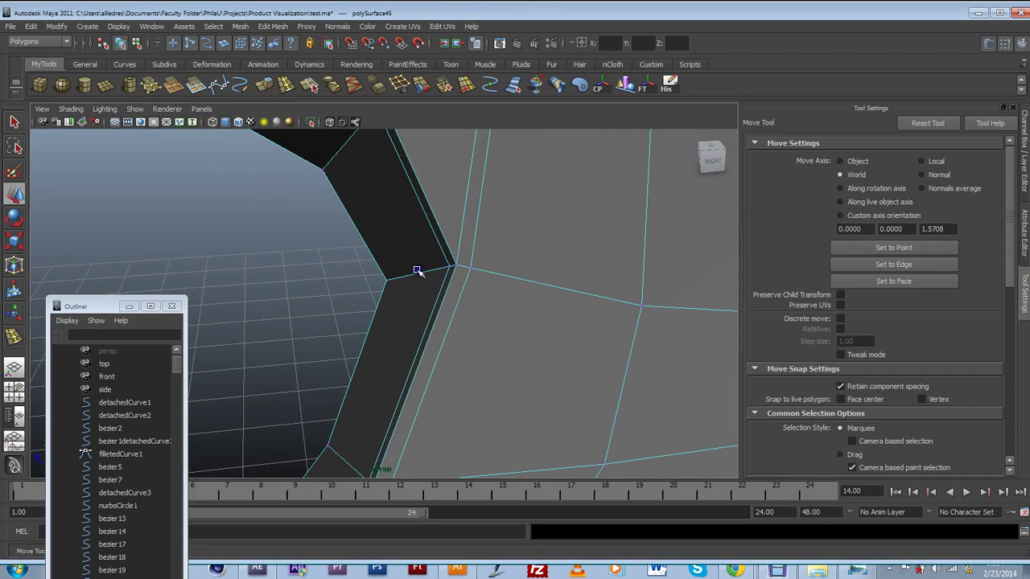
pyautogui.click(469, 273)
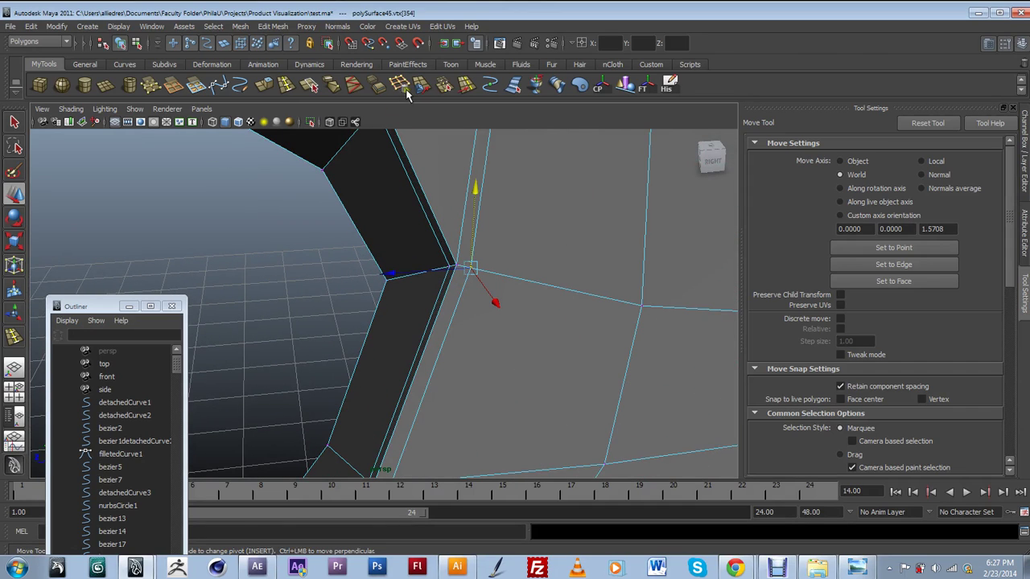
pyautogui.click(465, 87)
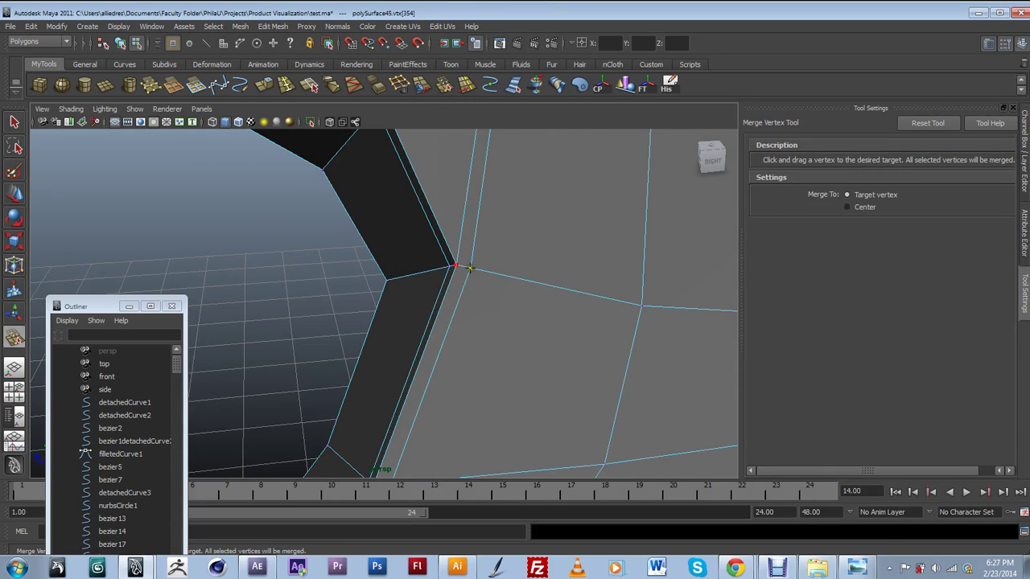
pyautogui.moveTo(469, 268); pyautogui.dragTo(454, 267)
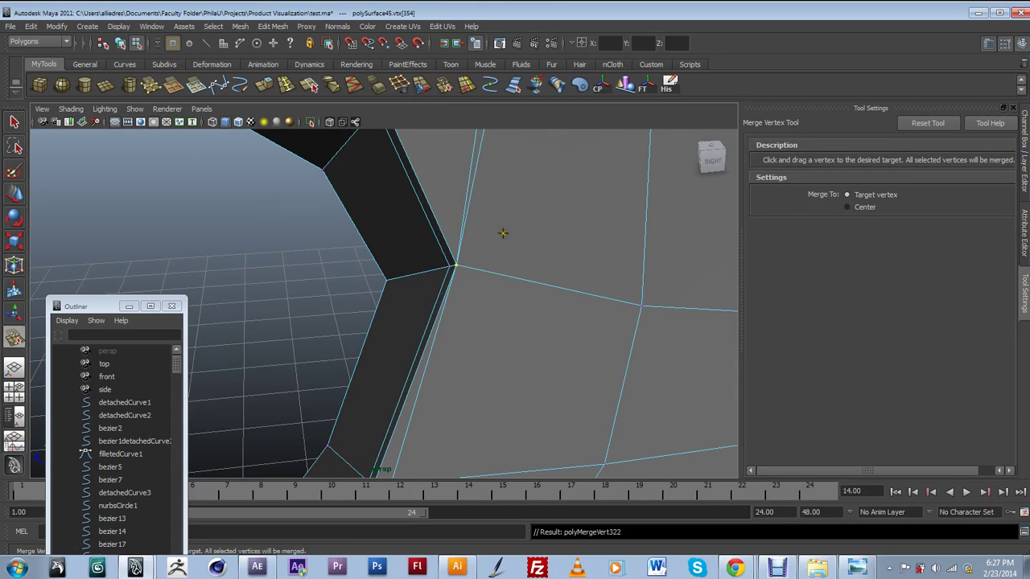
# Select the part of the new edge loop that crosses the surface above the merged vertex and delete it.
pyautogui.scroll(-3, 503, 237)
pyautogui.keyDown('alt'); pyautogui.moveTo(503, 241); pyautogui.dragTo(411, 327); pyautogui.keyUp('alt')
pyautogui.scroll(2, 411, 327)
pyautogui.moveTo(408, 283); pyautogui.dragTo(410, 252, button='right')
pyautogui.click(13, 193)
pyautogui.click(402, 306)
pyautogui.click(399, 312)
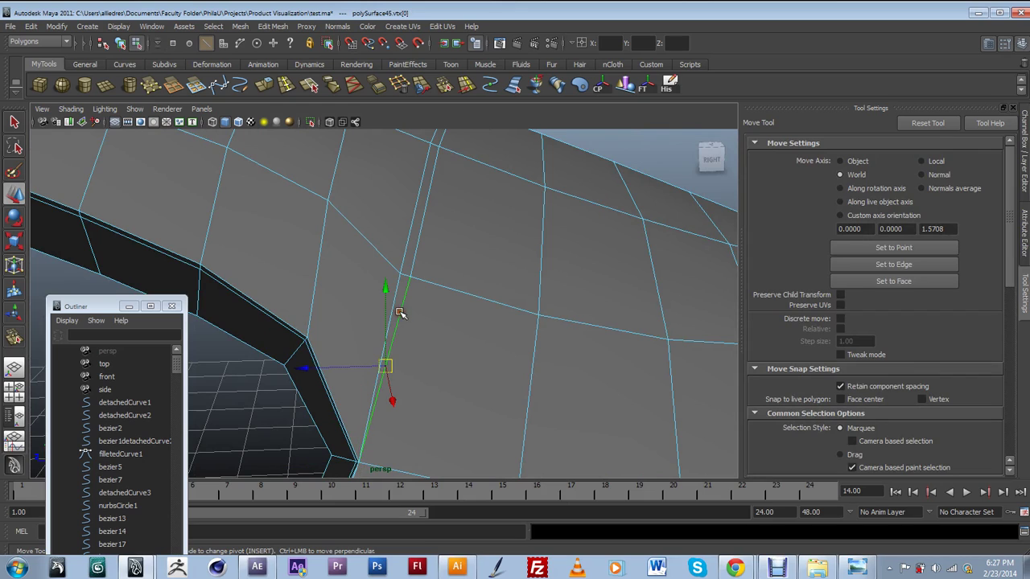
pyautogui.doubleClick(402, 312)
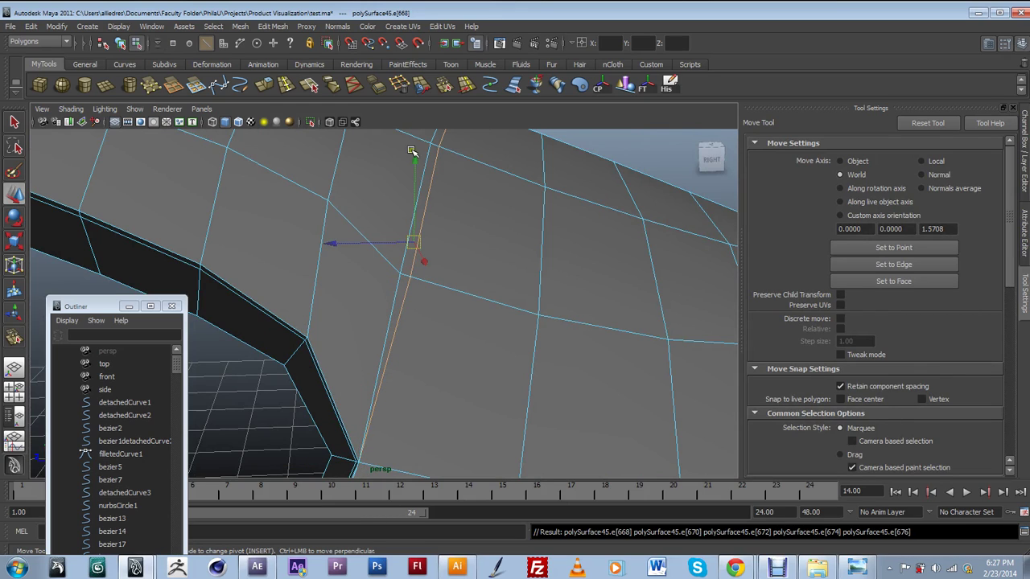
pyautogui.press('Delete')
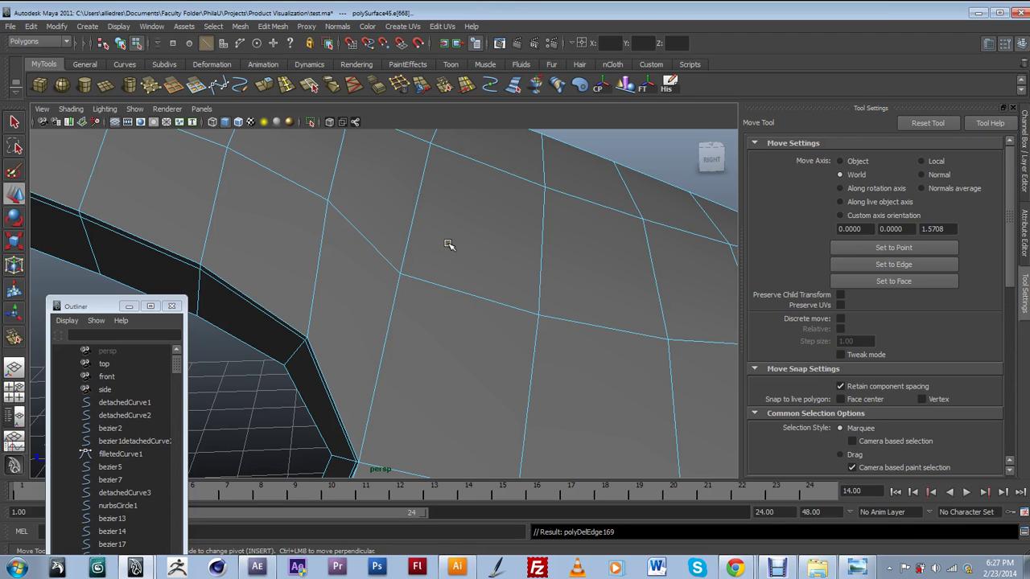
# Return to object mode, turn on the smooth preview, and deselect the mesh to inspect the cleaned surface.
pyautogui.press('F8')
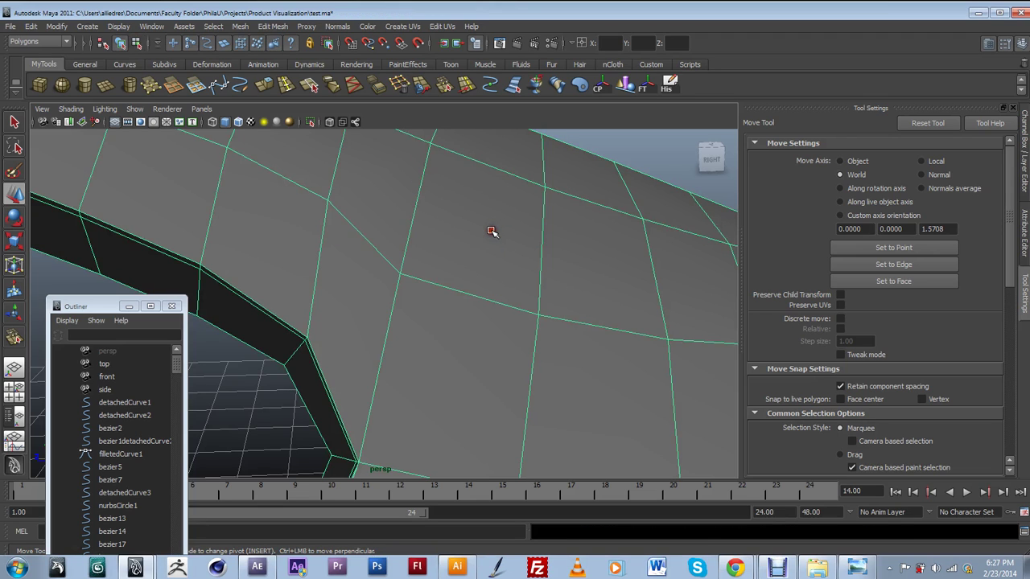
pyautogui.press('3')
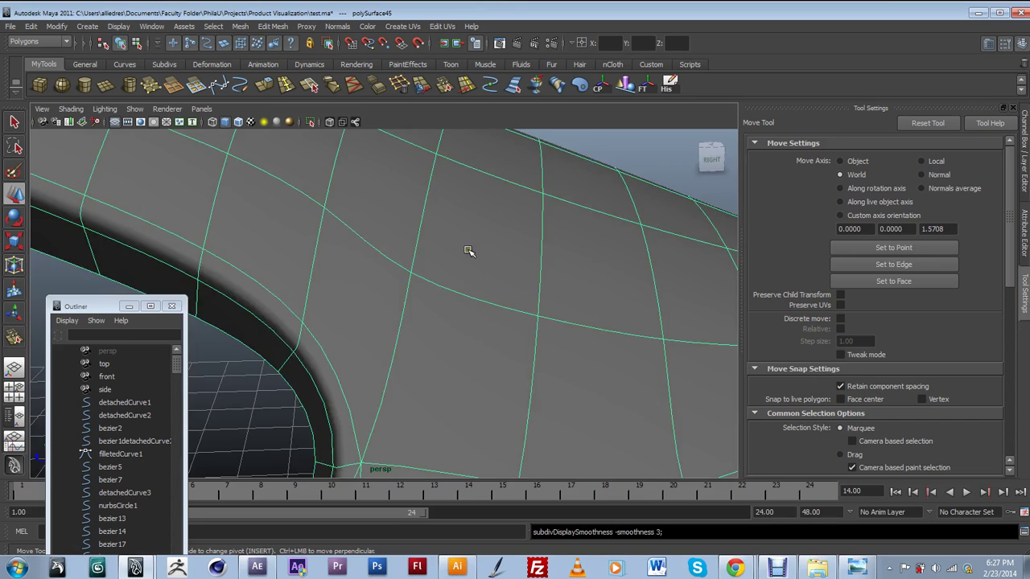
pyautogui.scroll(-5, 469, 252)
pyautogui.click(461, 210)
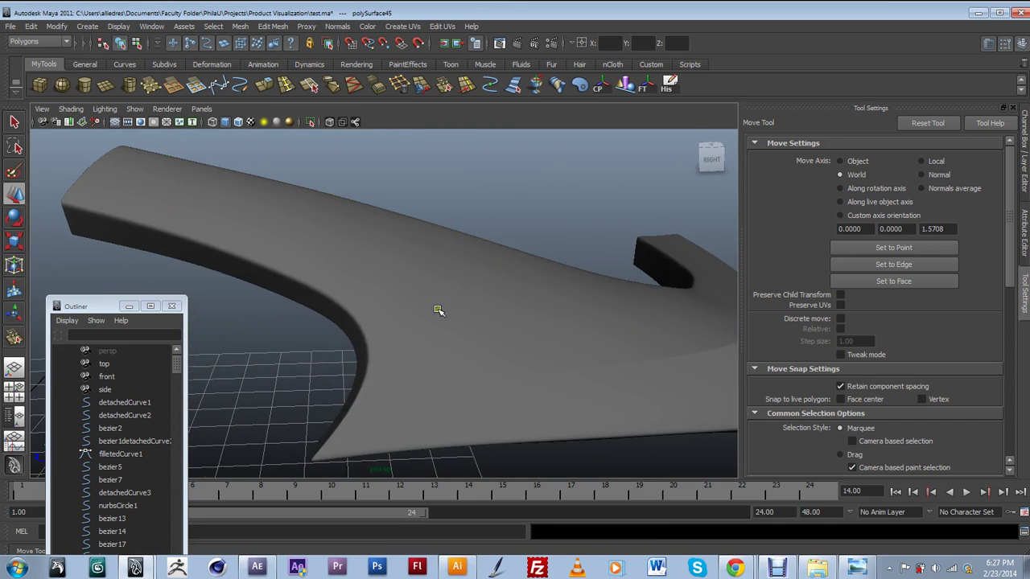
# Select the mesh, turn off its smooth preview, and examine the edge layout around the rear lower corner.
pyautogui.keyDown('alt'); pyautogui.moveTo(442, 303); pyautogui.dragTo(432, 265); pyautogui.keyUp('alt')
pyautogui.keyDown('alt'); pyautogui.moveTo(428, 350); pyautogui.dragTo(448, 327); pyautogui.keyUp('alt')
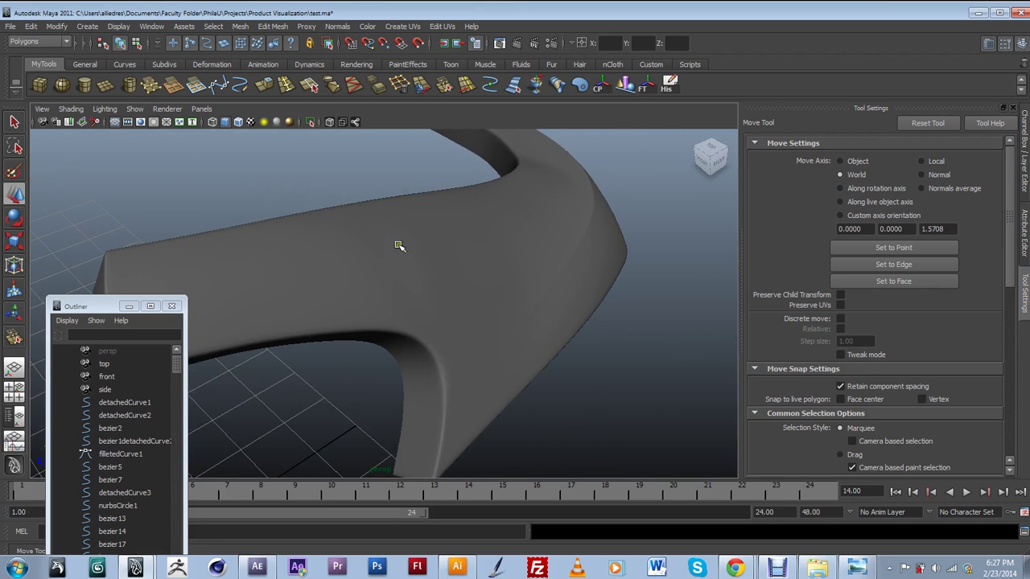
pyautogui.keyDown('alt'); pyautogui.moveTo(435, 234); pyautogui.dragTo(309, 274); pyautogui.keyUp('alt')
pyautogui.click(333, 275)
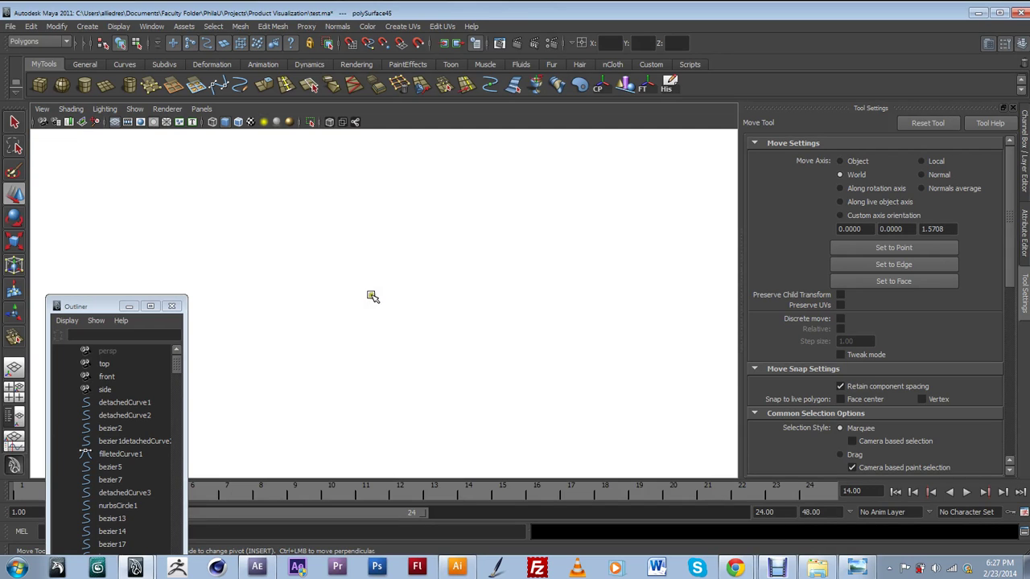
pyautogui.moveTo(373, 296)
pyautogui.keyDown('alt'); pyautogui.mouseDown()
pyautogui.moveTo(363, 293)
pyautogui.moveTo(386, 299)
pyautogui.mouseUp(); pyautogui.keyUp('alt')
pyautogui.scroll(4, 386, 299)
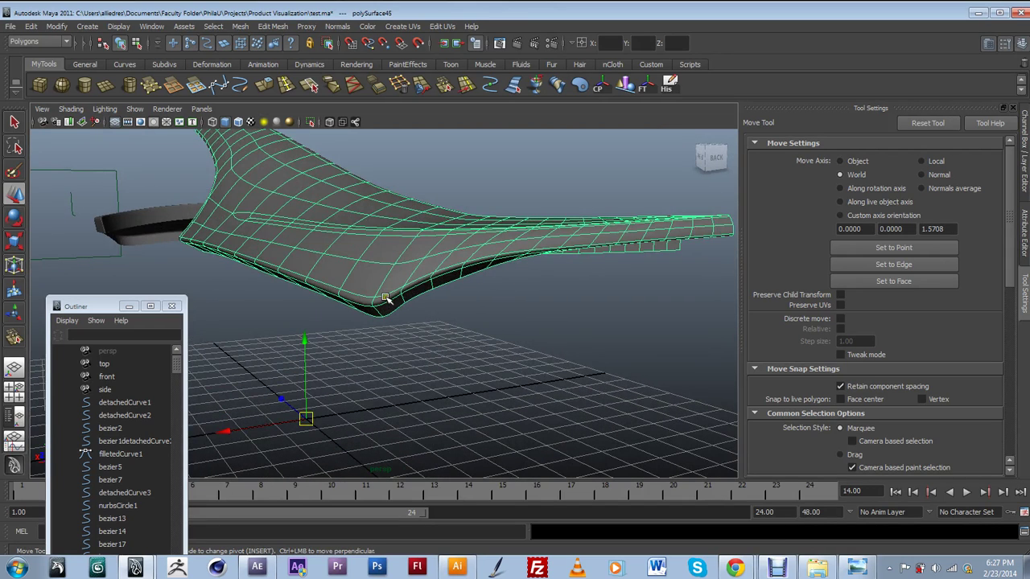
pyautogui.press('1')
pyautogui.scroll(5, 386, 296)
pyautogui.moveTo(386, 296)
pyautogui.keyDown('alt'); pyautogui.mouseDown()
pyautogui.moveTo(471, 306)
pyautogui.moveTo(387, 299)
pyautogui.moveTo(430, 299)
pyautogui.moveTo(402, 292)
pyautogui.moveTo(418, 345)
pyautogui.moveTo(394, 278)
pyautogui.mouseUp(); pyautogui.keyUp('alt')
pyautogui.keyDown('alt'); pyautogui.moveTo(417, 241); pyautogui.dragTo(338, 363); pyautogui.keyUp('alt')
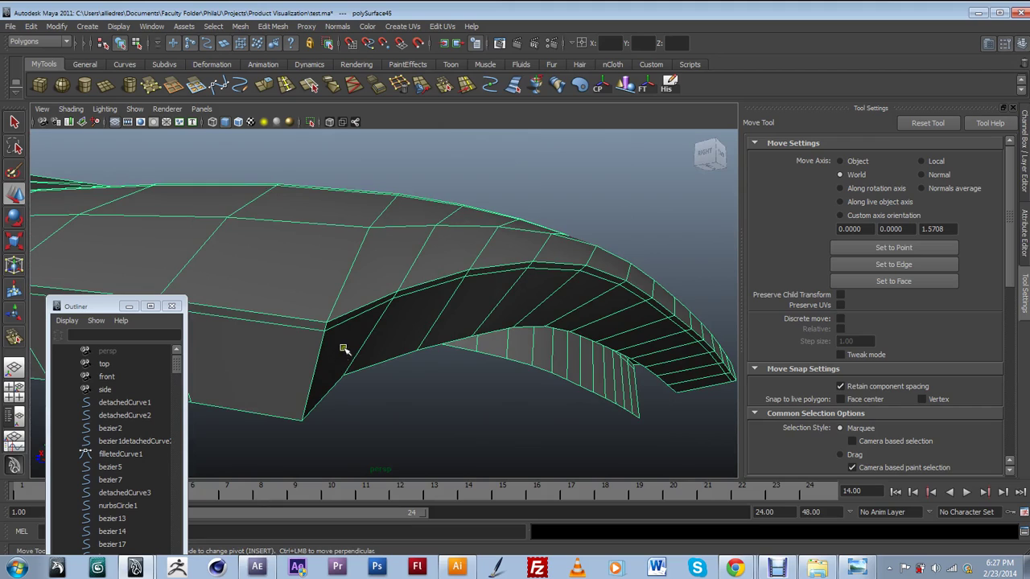
pyautogui.keyDown('alt'); pyautogui.moveTo(386, 266); pyautogui.dragTo(418, 329); pyautogui.keyUp('alt')
# Check the rear of the BMW reference photo in Windows Photo Viewer, and compare it with the smooth-previewed, deselected mesh corner.
pyautogui.click(857, 567)
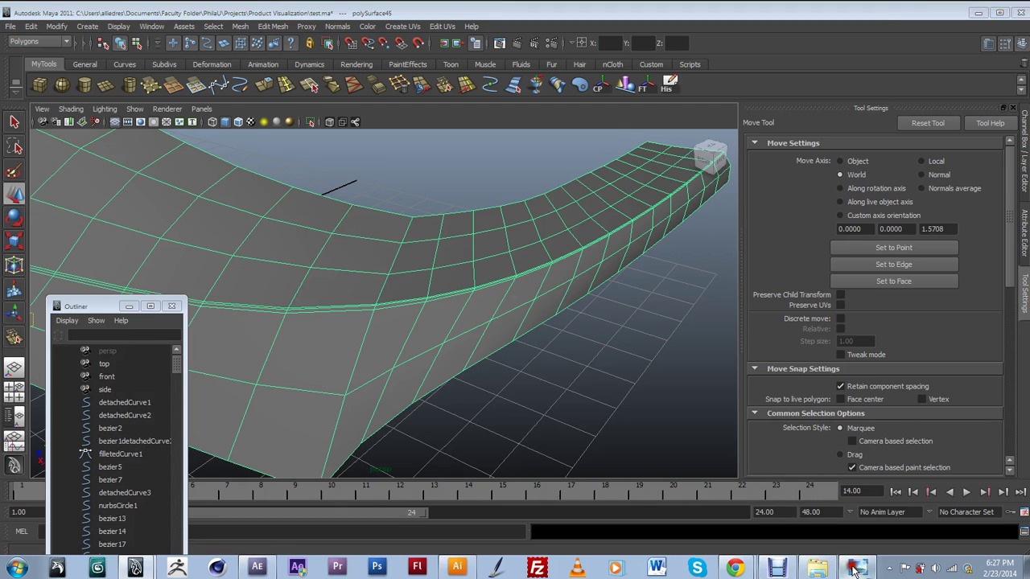
pyautogui.scroll(-1, 540, 266)
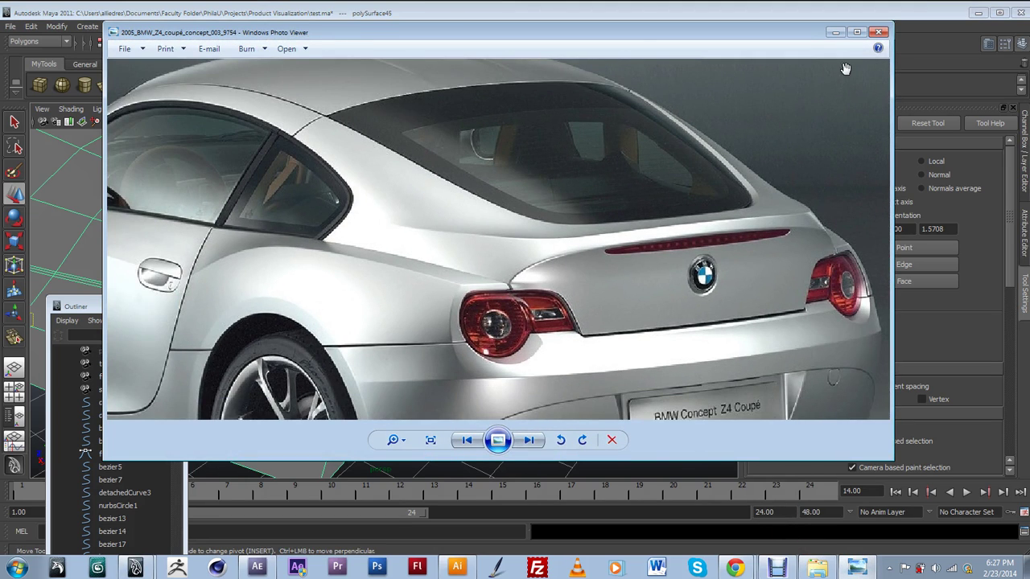
pyautogui.click(830, 38)
pyautogui.keyDown('alt'); pyautogui.moveTo(483, 290); pyautogui.dragTo(452, 327); pyautogui.keyUp('alt')
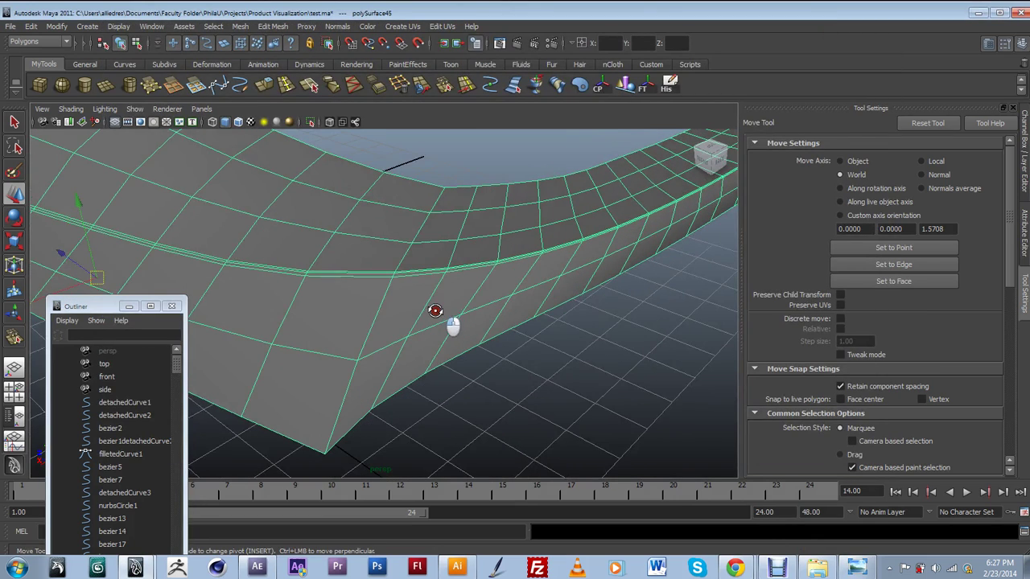
pyautogui.press('3')
pyautogui.click(469, 386)
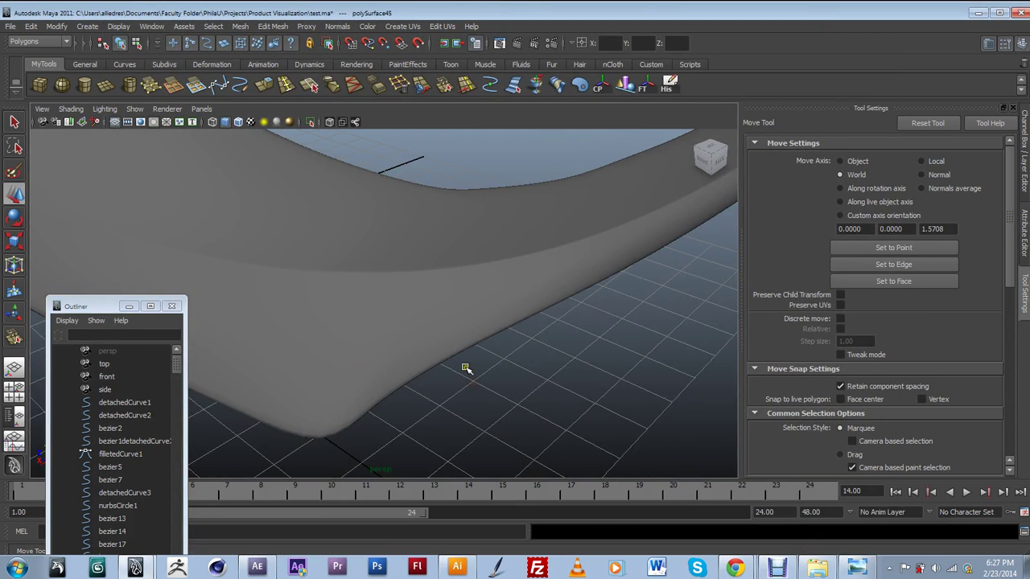
pyautogui.keyDown('alt'); pyautogui.moveTo(443, 344); pyautogui.dragTo(384, 311); pyautogui.keyUp('alt')
# Select the mesh and insert a supporting edge loop across it, close beside the rear lower corner.
pyautogui.click(299, 251)
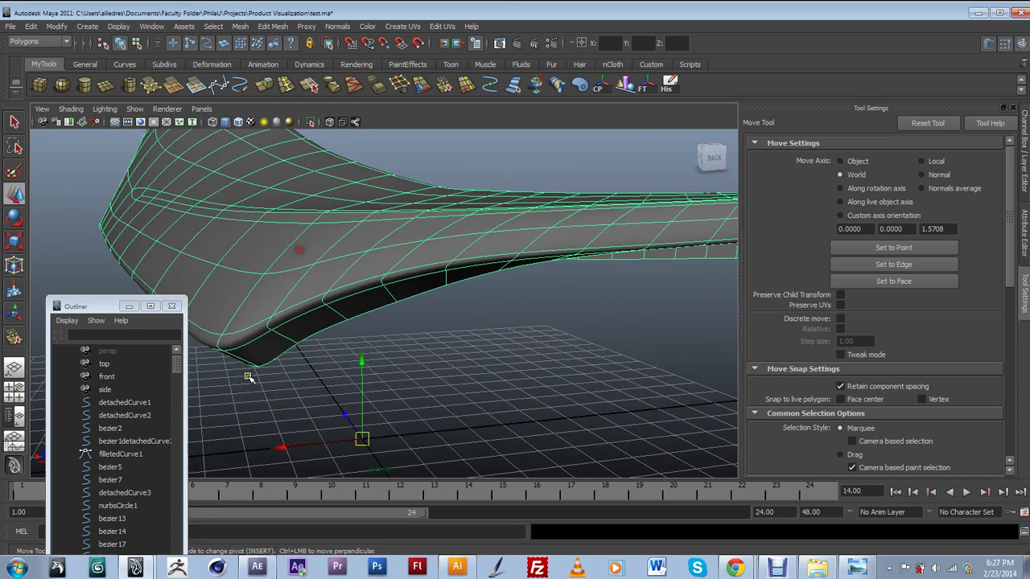
pyautogui.keyDown('alt'); pyautogui.moveTo(229, 344); pyautogui.dragTo(423, 384); pyautogui.keyUp('alt')
pyautogui.keyDown('alt'); pyautogui.moveTo(439, 385); pyautogui.dragTo(342, 392); pyautogui.keyUp('alt')
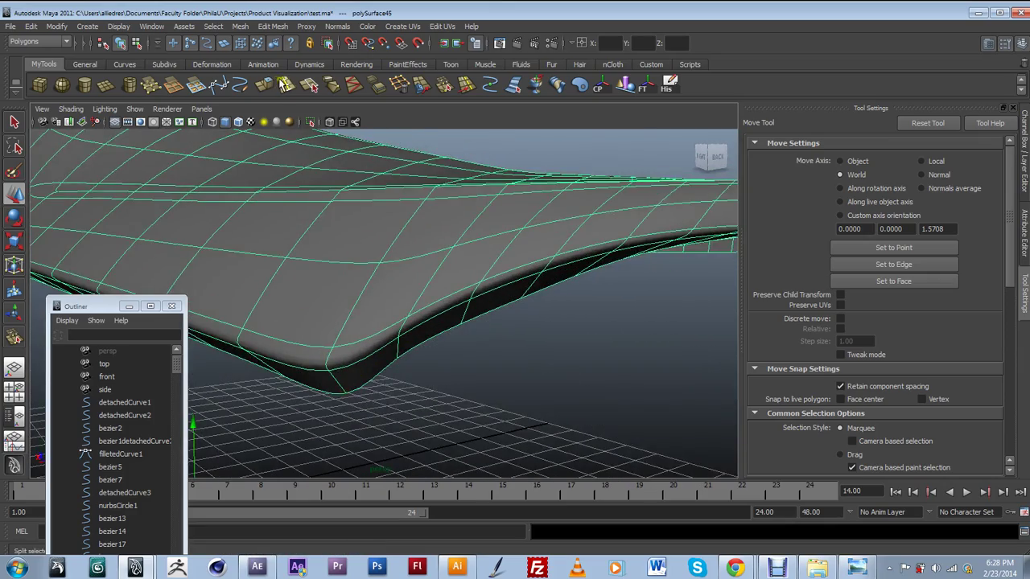
pyautogui.click(286, 84)
pyautogui.moveTo(322, 381); pyautogui.dragTo(321, 373)
pyautogui.click(15, 196)
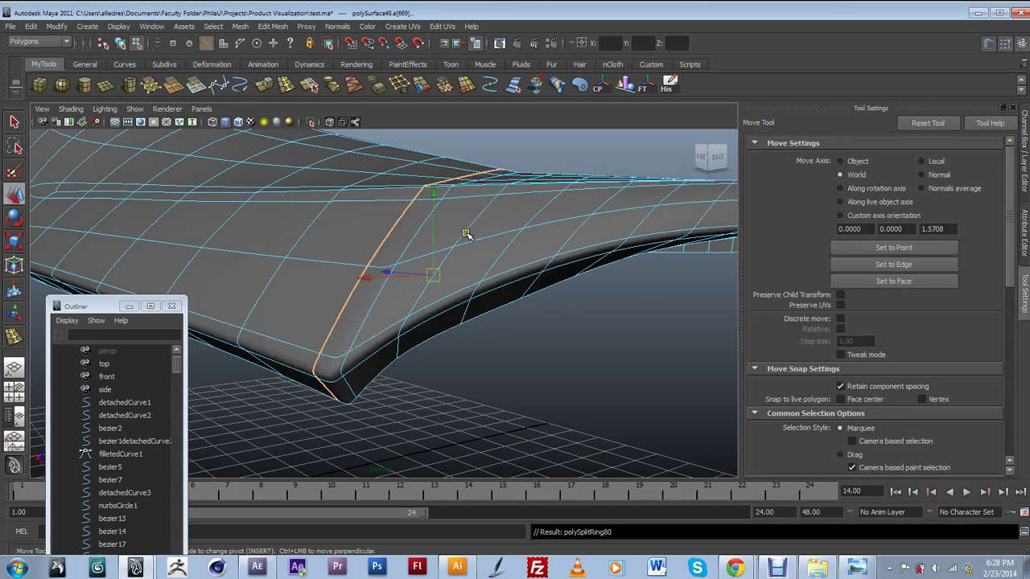
# Return to object mode and deselect the mesh to inspect how the new loop affects the corner and surface.
pyautogui.click(571, 332)
pyautogui.keyDown('alt'); pyautogui.moveTo(571, 332); pyautogui.dragTo(363, 378); pyautogui.keyUp('alt')
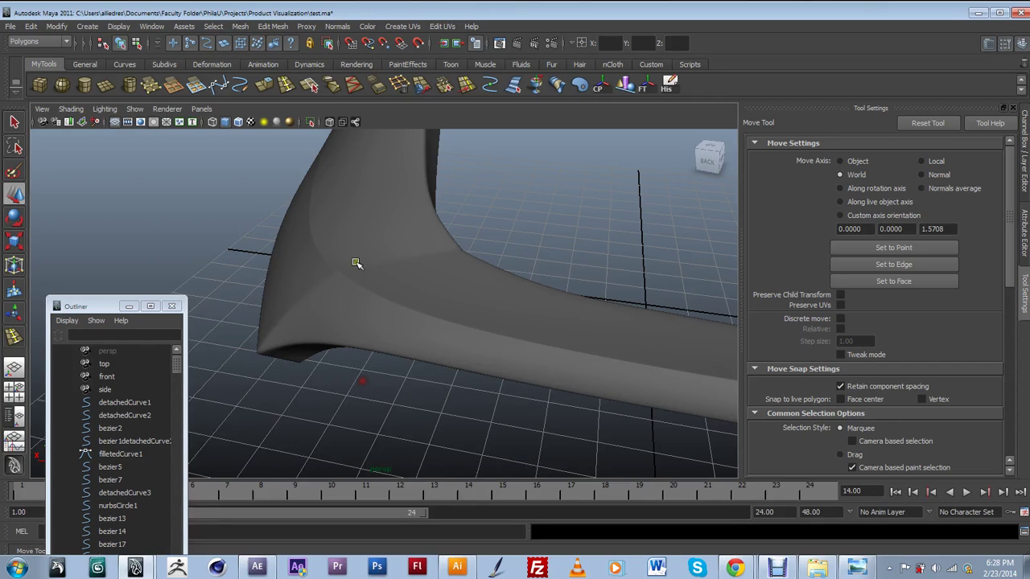
pyautogui.keyDown('alt'); pyautogui.moveTo(372, 315); pyautogui.dragTo(389, 352); pyautogui.keyUp('alt')
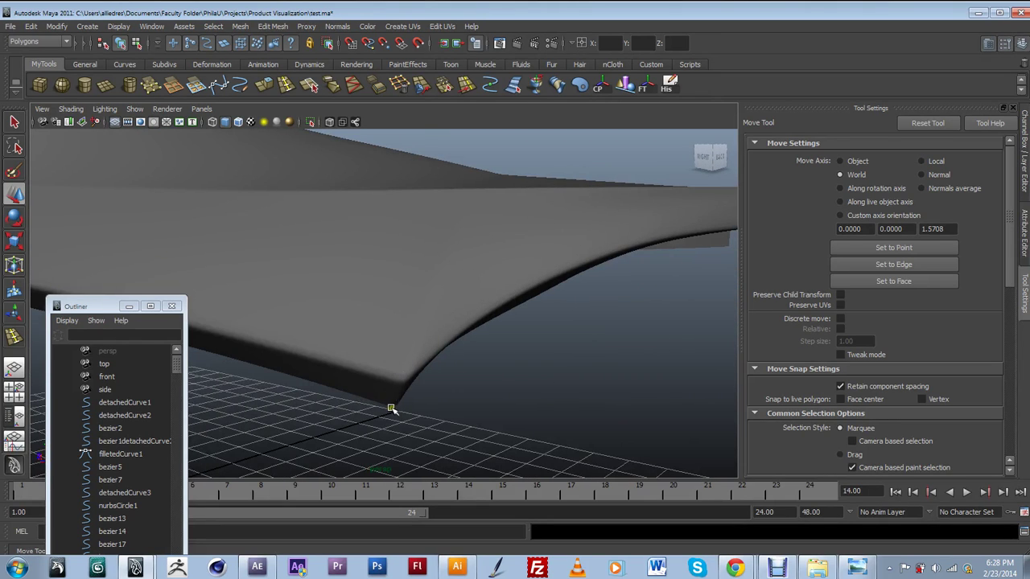
pyautogui.keyDown('alt'); pyautogui.moveTo(446, 316); pyautogui.dragTo(369, 344); pyautogui.keyUp('alt')
# Turn off the mesh's smooth preview and merge the new loop's vertex at the rear corner into the neighbouring vertex with the Merge Vertex Tool.
pyautogui.click(369, 343)
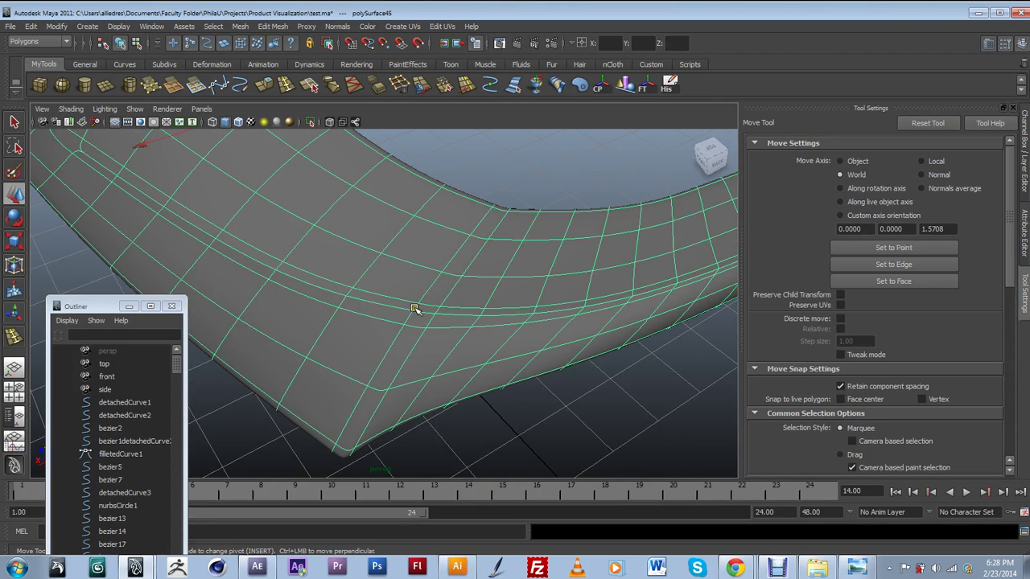
pyautogui.press('1')
pyautogui.keyDown('alt'); pyautogui.moveTo(413, 312); pyautogui.dragTo(391, 306); pyautogui.keyUp('alt')
pyautogui.moveTo(386, 292); pyautogui.dragTo(358, 302, button='right')
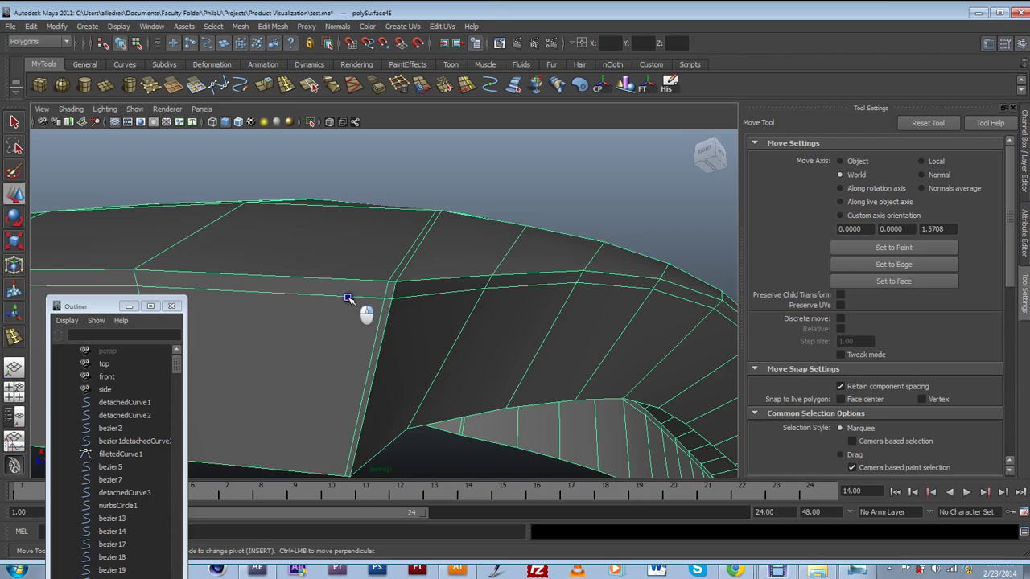
pyautogui.click(388, 281)
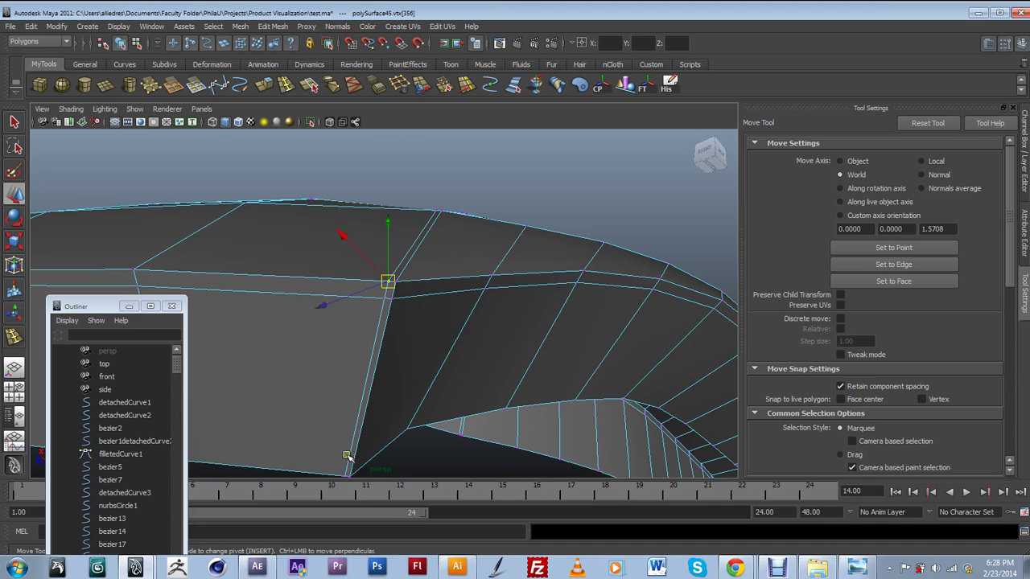
pyautogui.click(444, 84)
pyautogui.moveTo(391, 282); pyautogui.dragTo(394, 284)
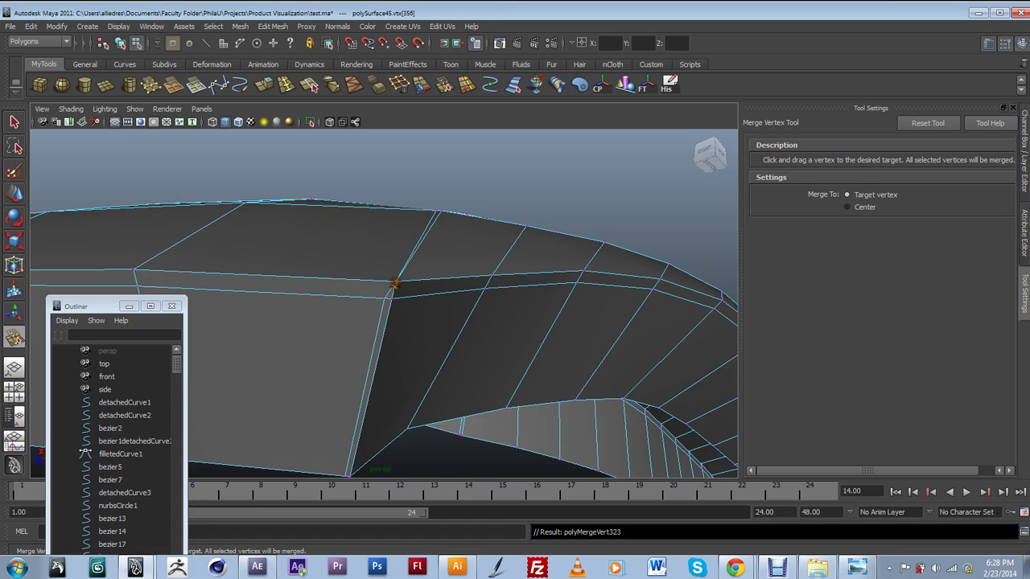
pyautogui.click(15, 194)
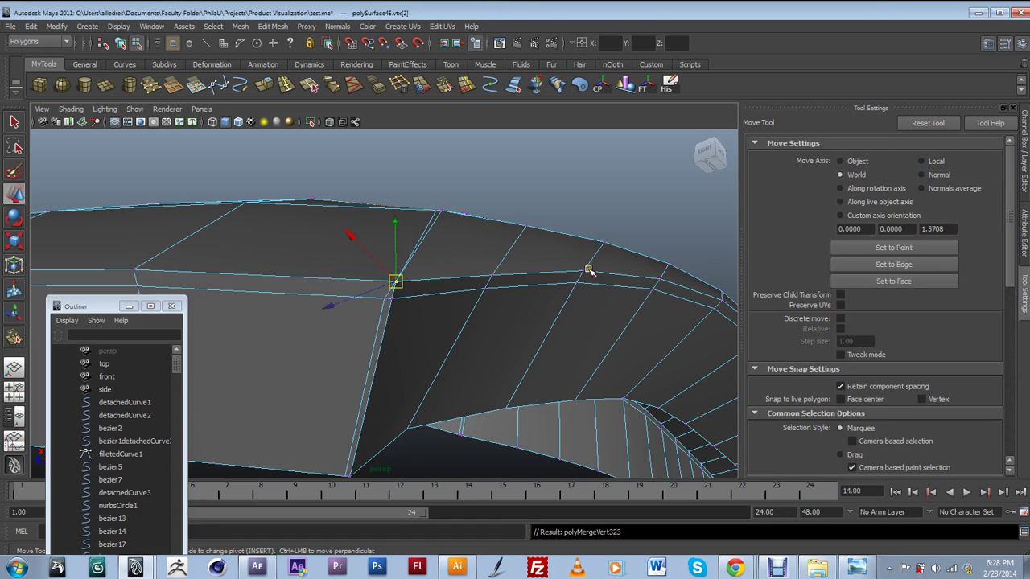
# Select the part of the new edge loop that crosses the surface above the merged corner vertex and delete it.
pyautogui.keyDown('alt'); pyautogui.moveTo(349, 230); pyautogui.dragTo(480, 303); pyautogui.keyUp('alt')
pyautogui.click(419, 244)
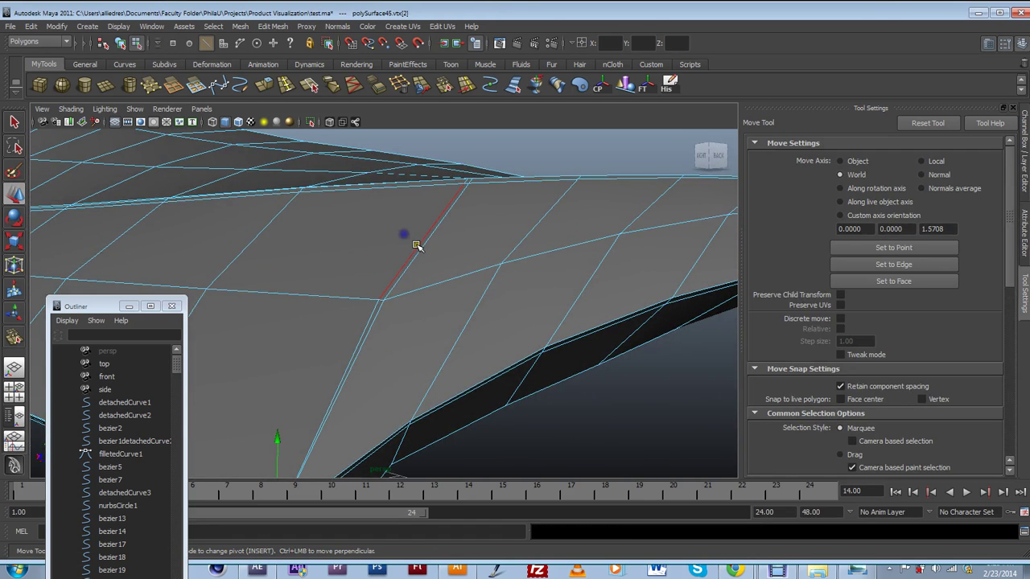
pyautogui.doubleClick(414, 245)
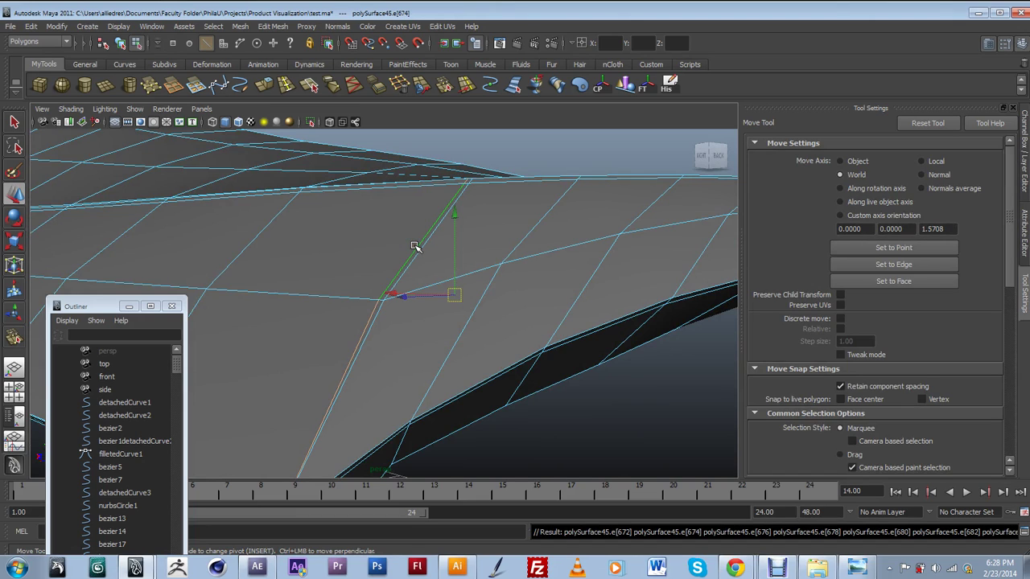
pyautogui.click(399, 85)
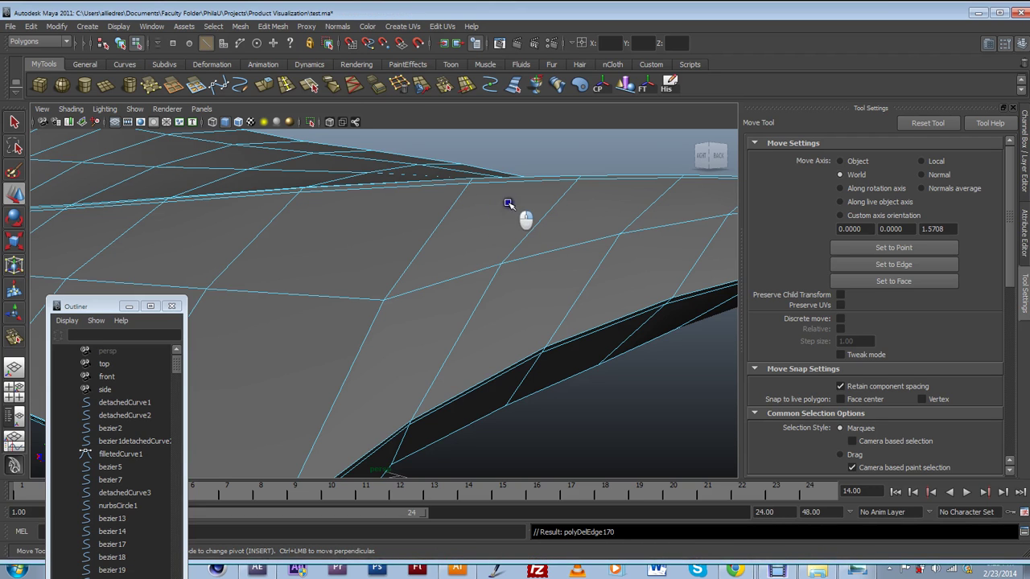
# Return to object mode, turn on the mesh's smooth preview, and deselect the mesh.
pyautogui.press('F8')
pyautogui.press('3')
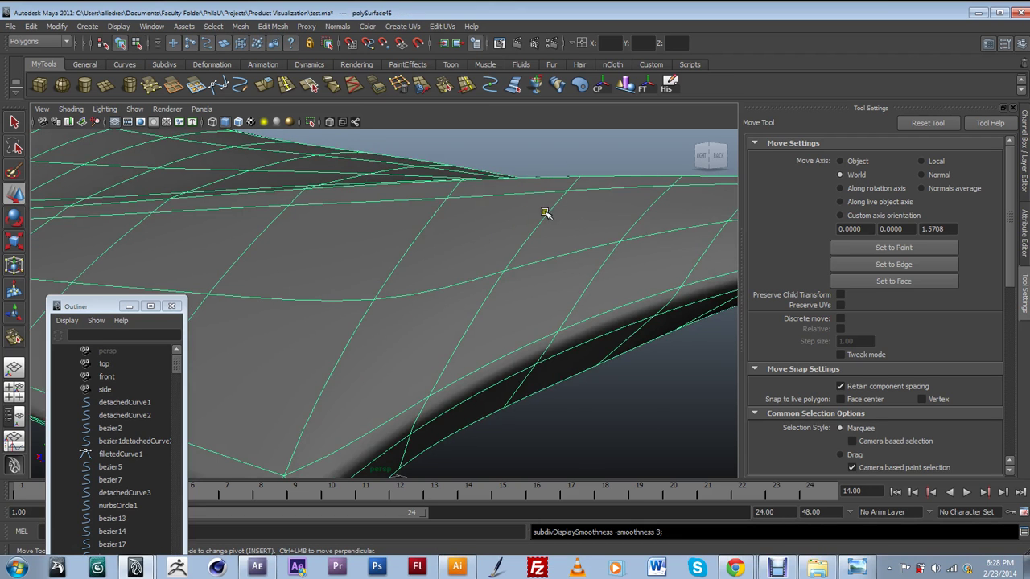
pyautogui.scroll(-8, 522, 270)
pyautogui.click(521, 436)
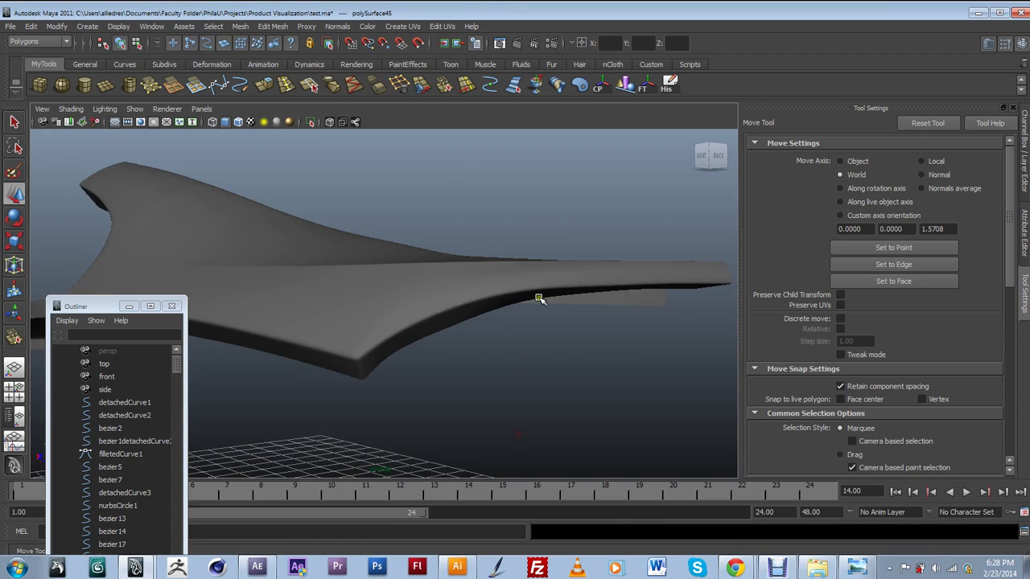
# Examine the smoothed panel's rear corner, seam crease, and borders from several sides.
pyautogui.keyDown('alt'); pyautogui.moveTo(569, 384); pyautogui.dragTo(510, 379); pyautogui.keyUp('alt')
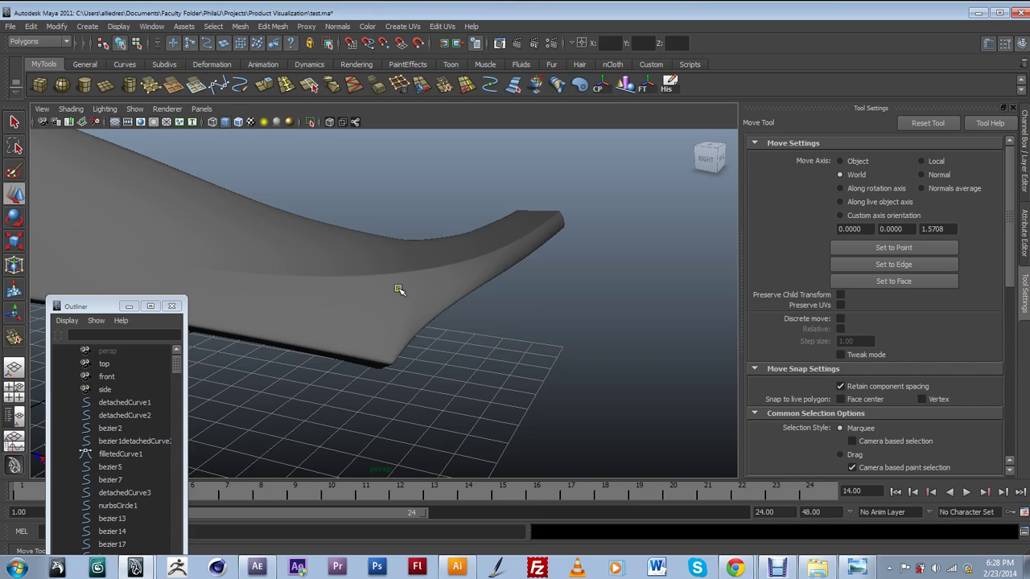
pyautogui.keyDown('alt'); pyautogui.moveTo(396, 290); pyautogui.dragTo(416, 282); pyautogui.keyUp('alt')
pyautogui.keyDown('alt'); pyautogui.moveTo(386, 345); pyautogui.dragTo(360, 356); pyautogui.keyUp('alt')
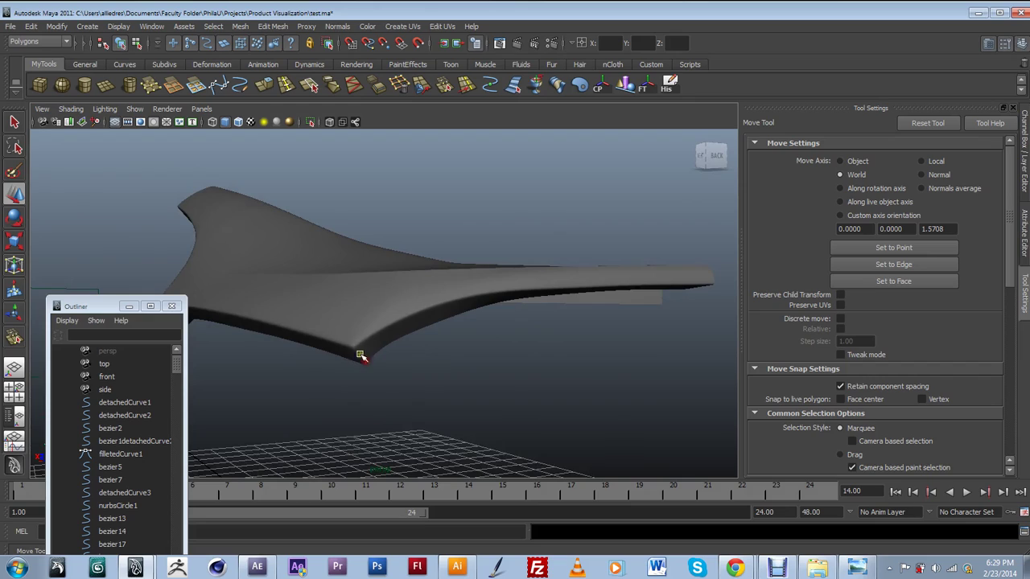
pyautogui.keyDown('alt'); pyautogui.moveTo(429, 337); pyautogui.dragTo(253, 308); pyautogui.keyUp('alt')
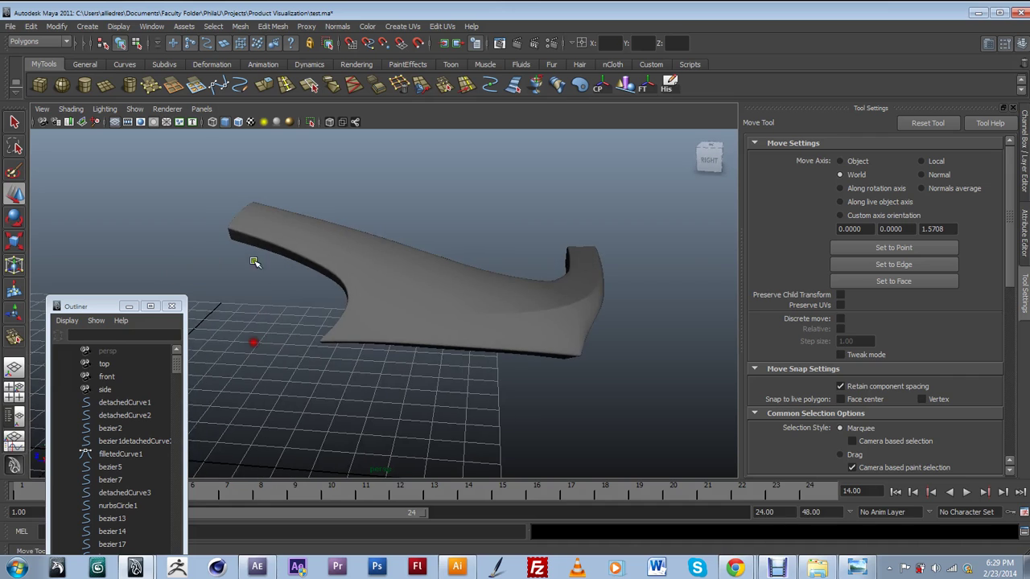
pyautogui.keyDown('alt'); pyautogui.moveTo(344, 228); pyautogui.dragTo(438, 251); pyautogui.keyUp('alt')
pyautogui.keyDown('alt'); pyautogui.moveTo(357, 232); pyautogui.dragTo(475, 322); pyautogui.keyUp('alt')
pyautogui.moveTo(403, 305)
pyautogui.keyDown('alt'); pyautogui.mouseDown()
pyautogui.moveTo(427, 297)
pyautogui.moveTo(418, 316)
pyautogui.moveTo(405, 302)
pyautogui.mouseUp(); pyautogui.keyUp('alt')
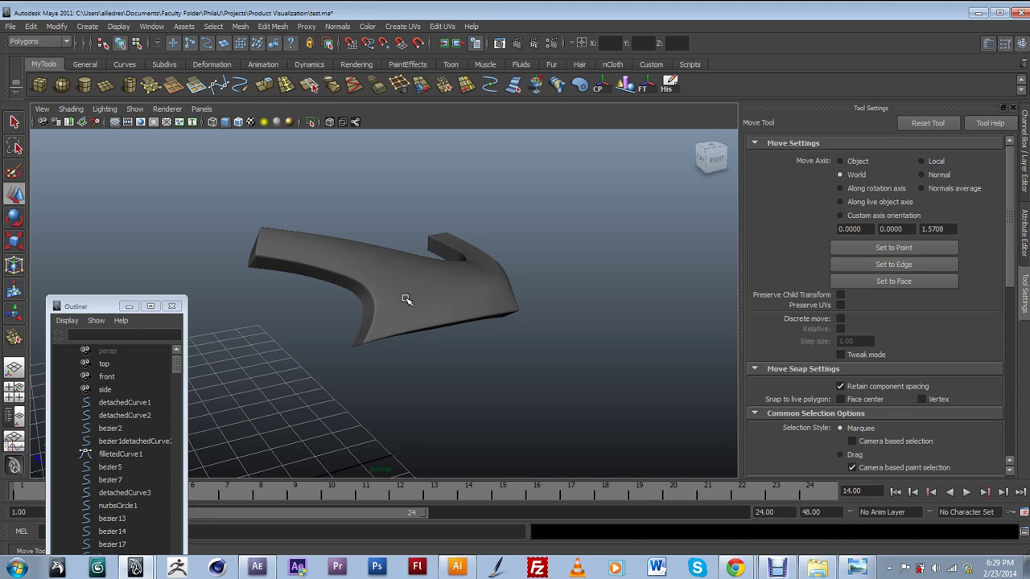
pyautogui.keyDown('alt'); pyautogui.moveTo(447, 345); pyautogui.dragTo(506, 330); pyautogui.keyUp('alt')
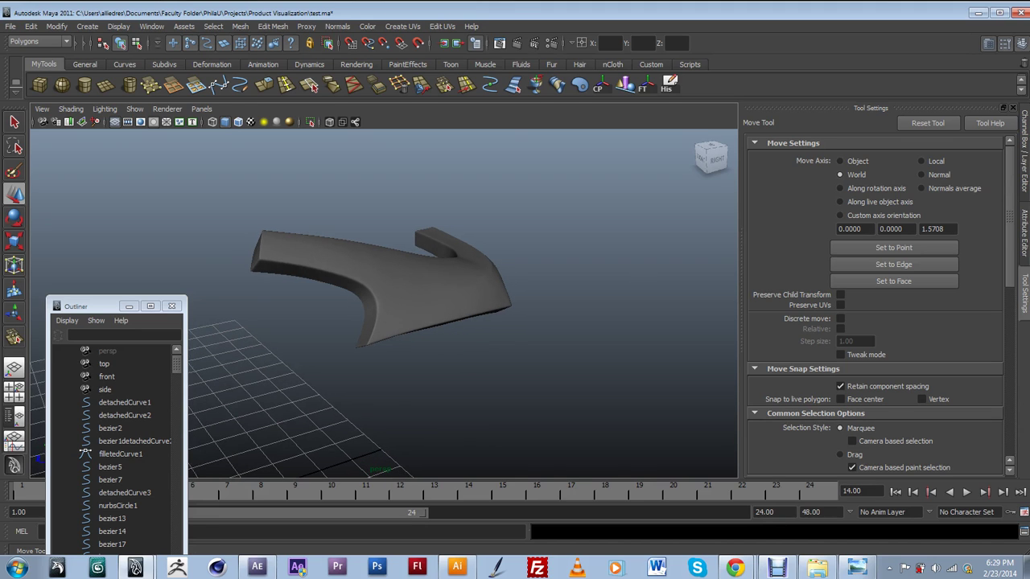
# Make the Surfaces layer visible around the finished panel and leave the mesh deselected.
pyautogui.click(1025, 161)
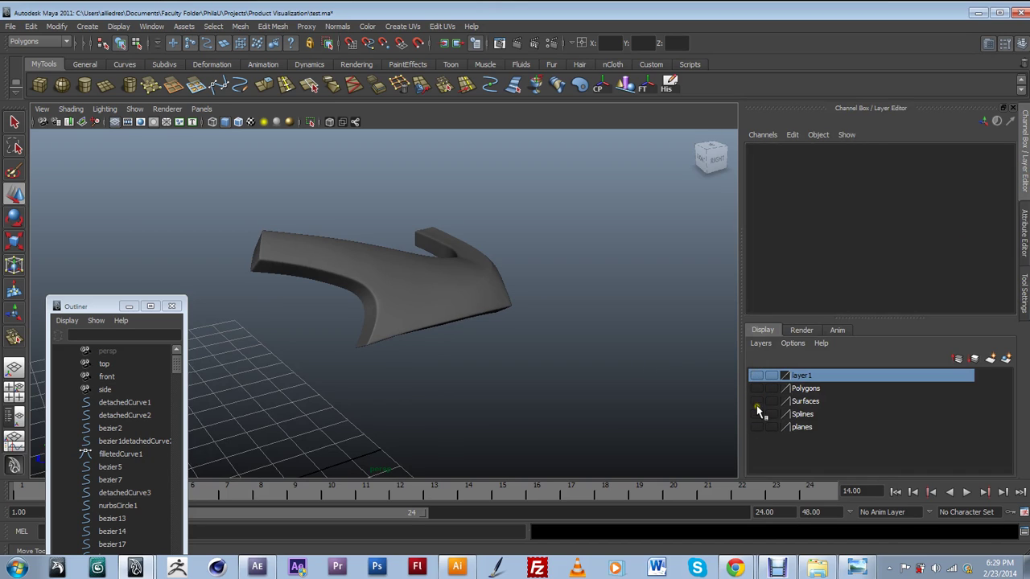
pyautogui.click(481, 293)
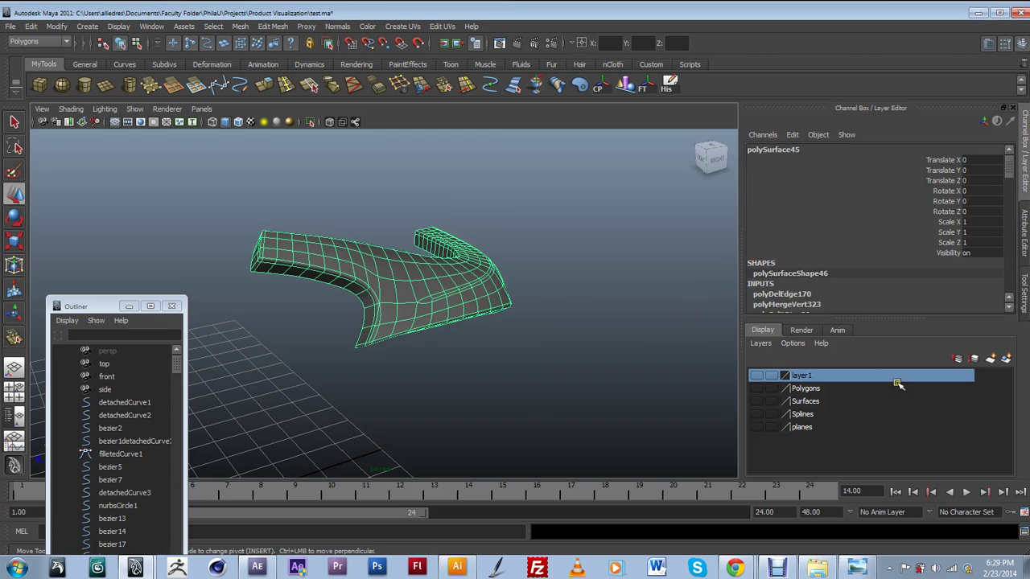
pyautogui.rightClick(852, 374)
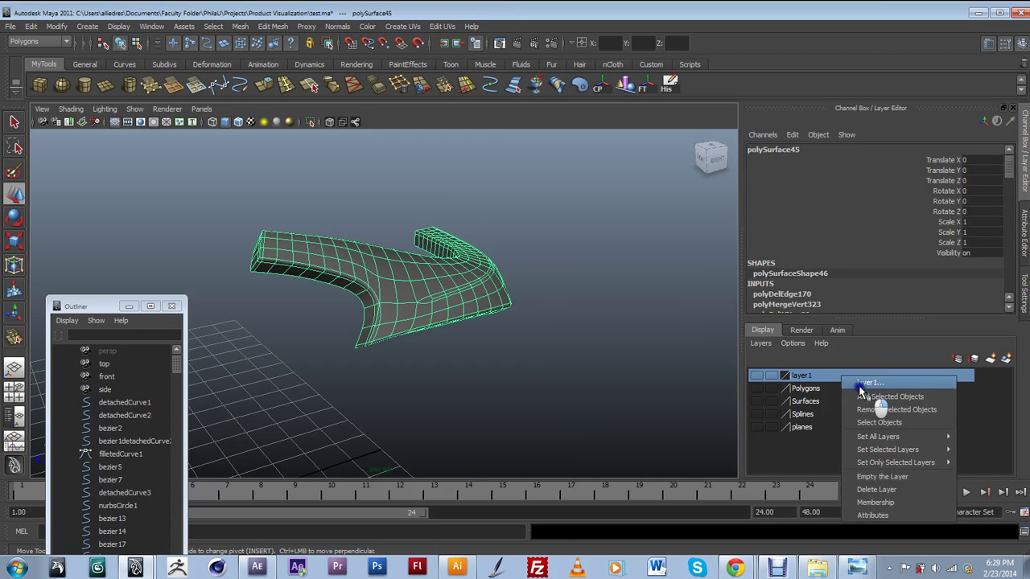
pyautogui.click(859, 385)
pyautogui.click(757, 400)
pyautogui.click(617, 355)
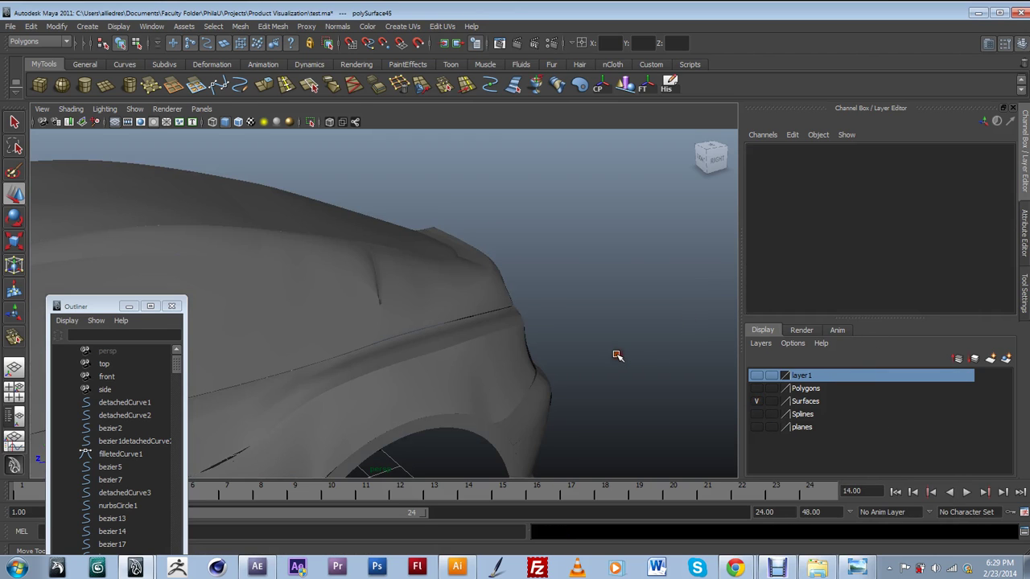
# Look over the whole car body, selecting the windshield and roof surfaces to examine how they are divided.
pyautogui.keyDown('alt'); pyautogui.moveTo(576, 367); pyautogui.dragTo(470, 214); pyautogui.keyUp('alt')
pyautogui.click(471, 214)
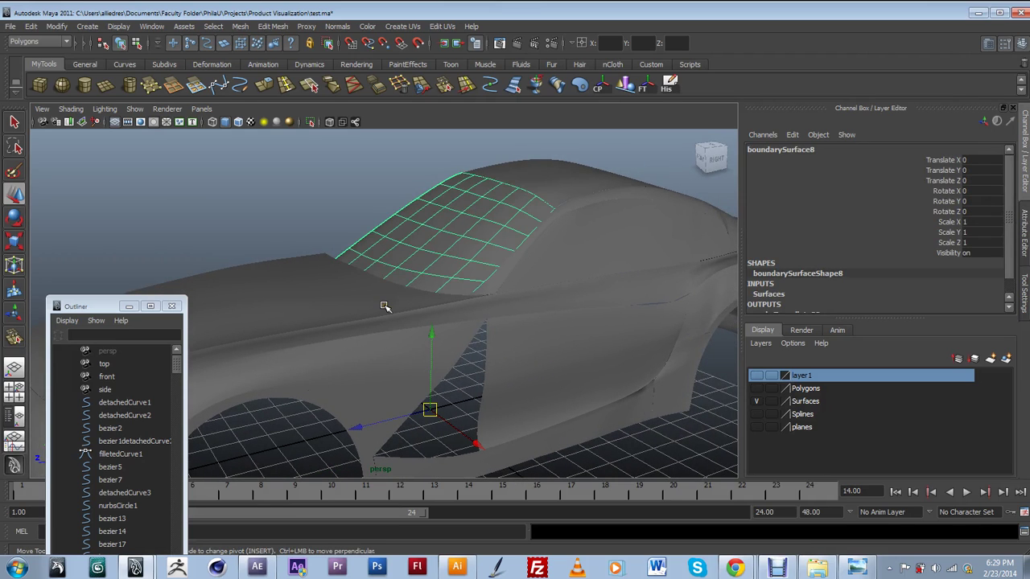
pyautogui.click(482, 286)
pyautogui.click(571, 187)
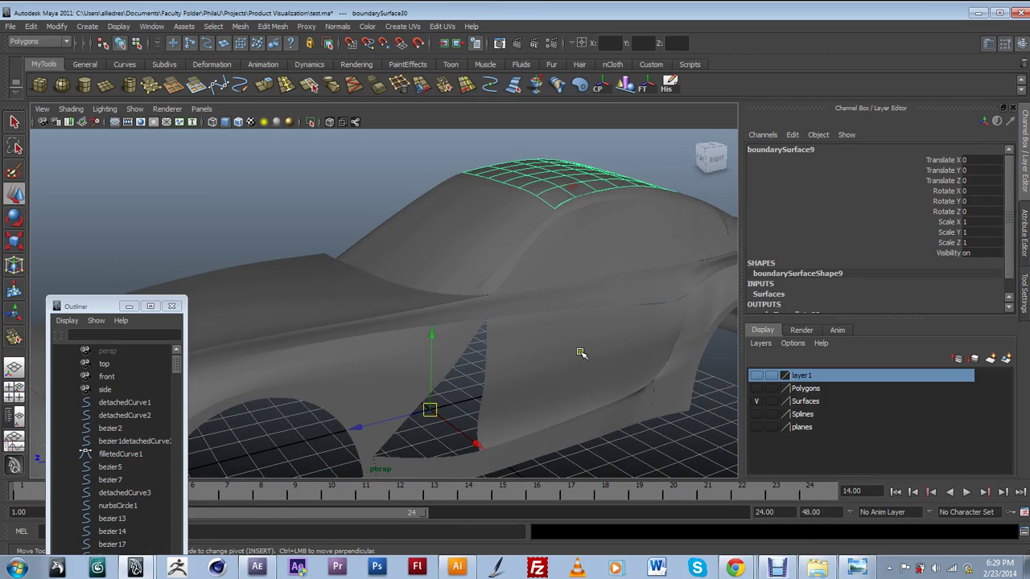
pyautogui.keyDown('alt'); pyautogui.moveTo(601, 402); pyautogui.dragTo(568, 377); pyautogui.keyUp('alt')
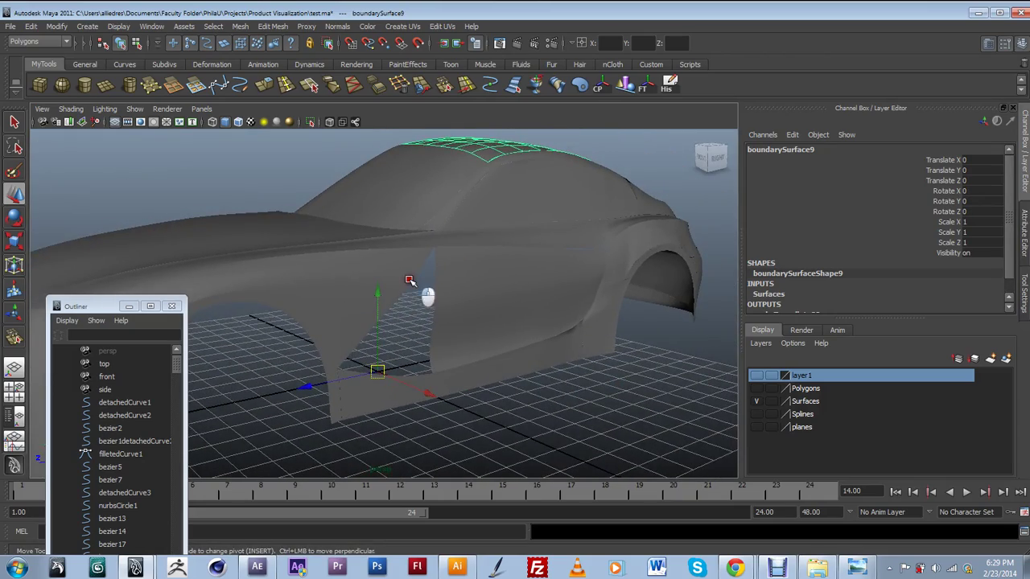
# Select the door surface and toggle the Surfaces and Polygons layers to compare what each one contains.
pyautogui.click(408, 280)
pyautogui.click(459, 311)
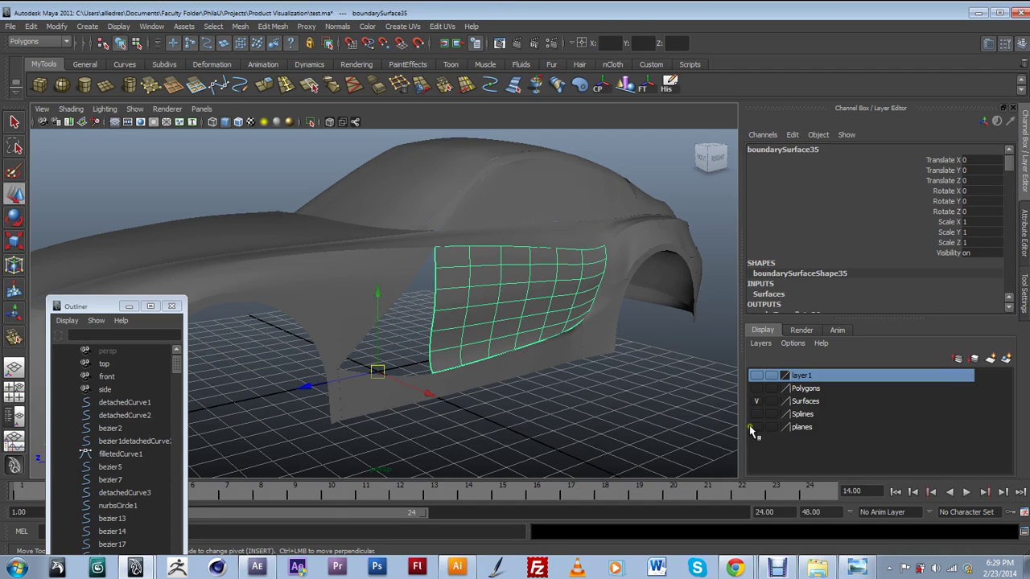
pyautogui.click(757, 402)
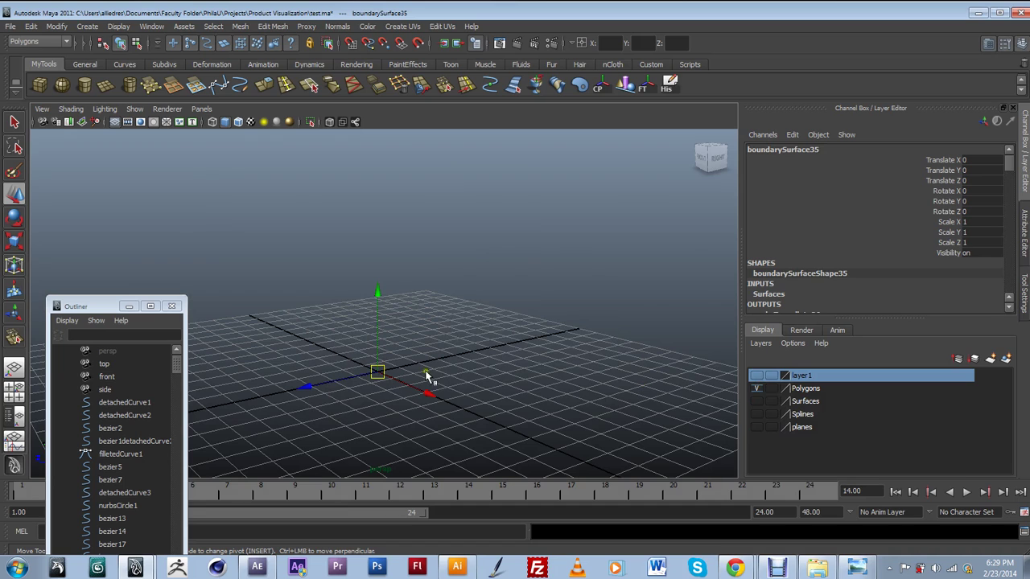
pyautogui.click(756, 389)
pyautogui.click(756, 389)
pyautogui.click(756, 402)
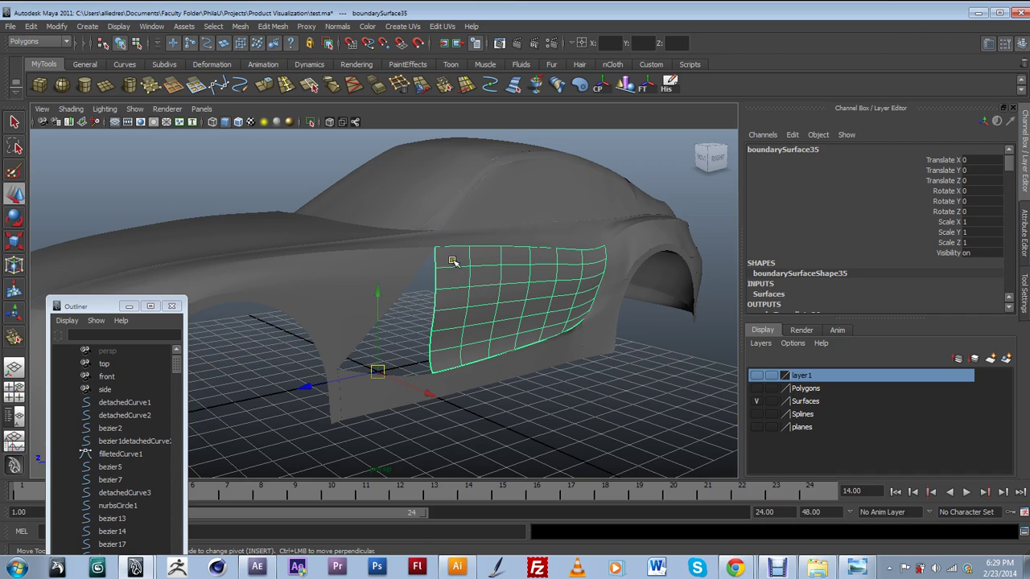
# Show the Polygons layer in place of the Surfaces layer and select the front fender mesh followed by the door mesh.
pyautogui.click(757, 401)
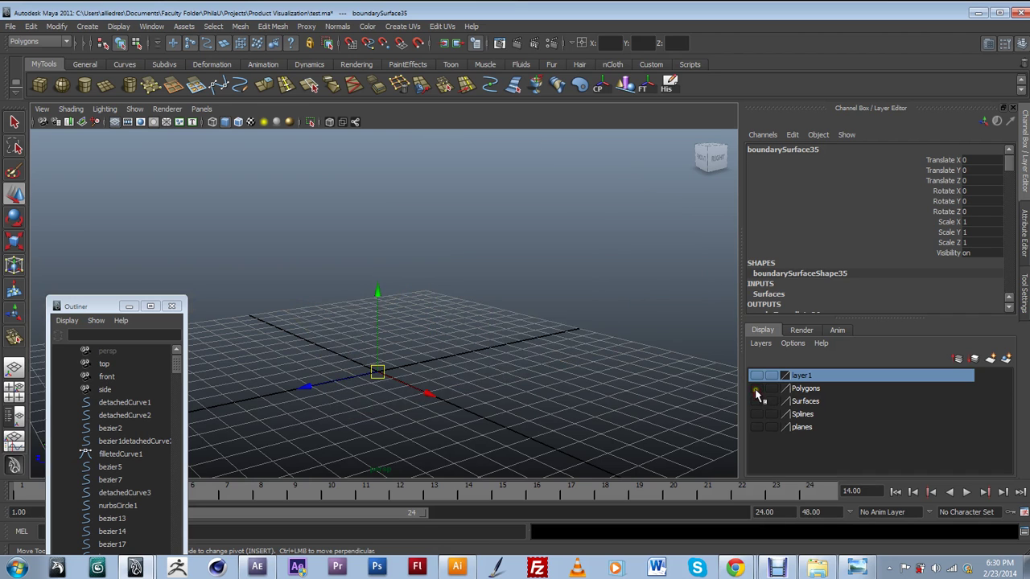
pyautogui.click(756, 389)
pyautogui.keyDown('alt'); pyautogui.moveTo(276, 321); pyautogui.dragTo(333, 306); pyautogui.keyUp('alt')
pyautogui.click(372, 300)
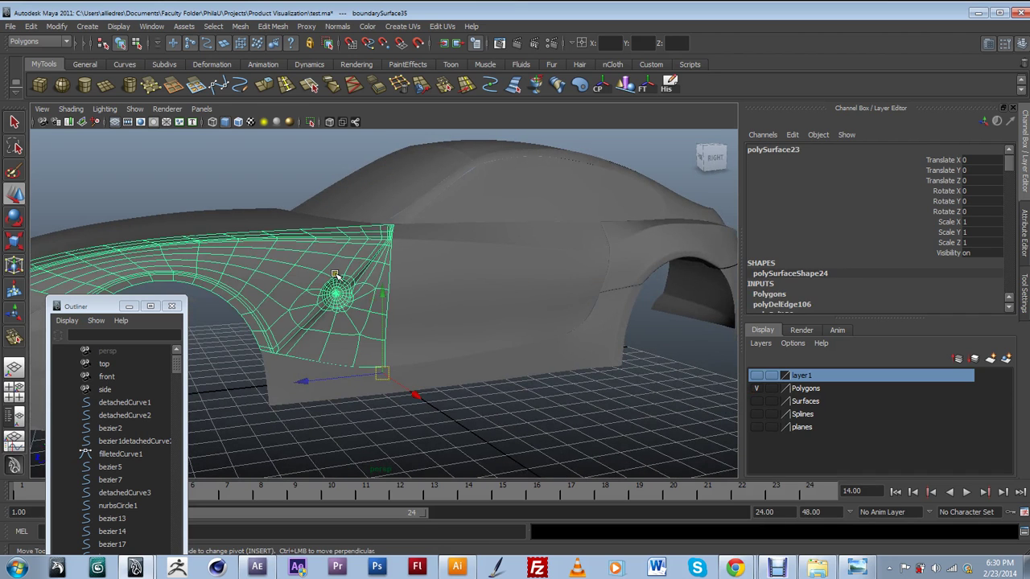
pyautogui.click(442, 302)
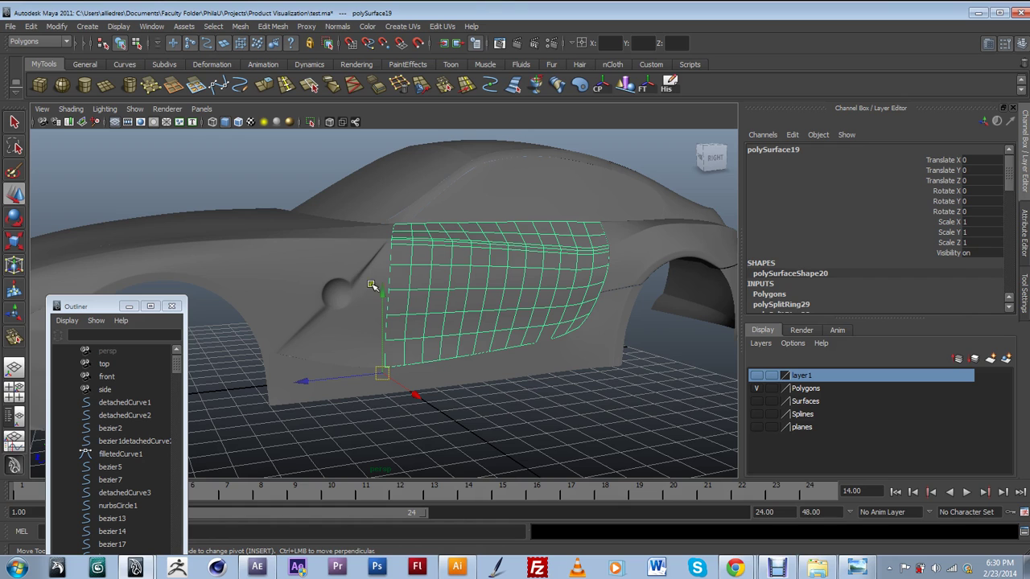
# Examine the front fender mesh around its round recess and diagonal crease, comparing it with and without smooth preview, and deselect it.
pyautogui.keyDown('alt'); pyautogui.moveTo(366, 283); pyautogui.dragTo(397, 321); pyautogui.keyUp('alt')
pyautogui.click(423, 344)
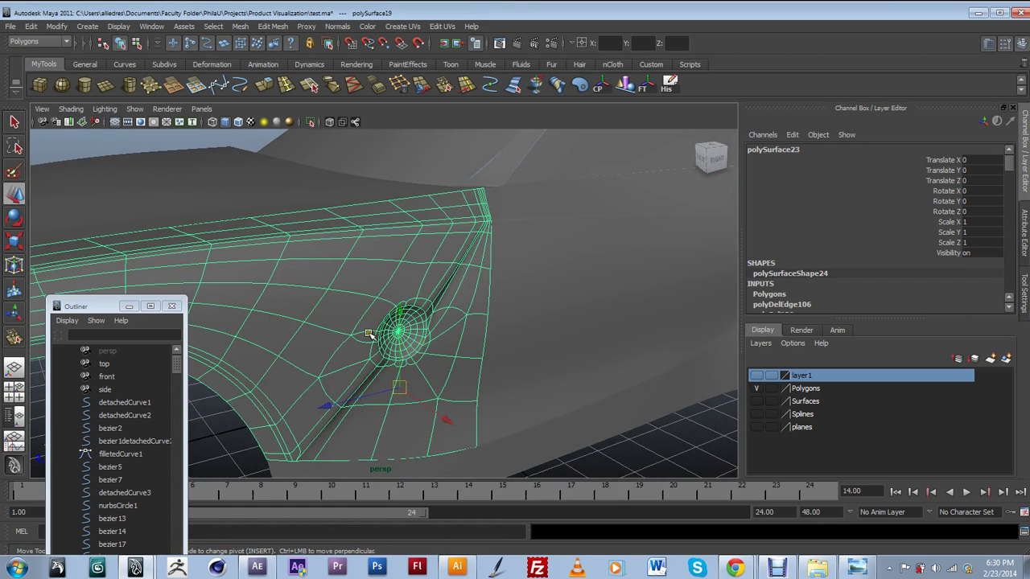
pyautogui.scroll(-5, 397, 331)
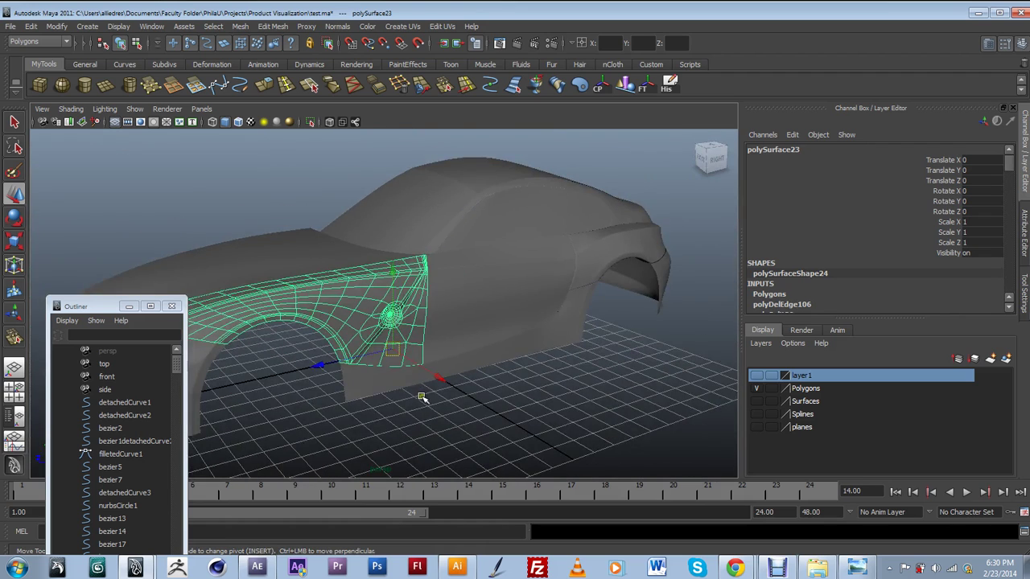
pyautogui.scroll(5, 418, 359)
pyautogui.press('1')
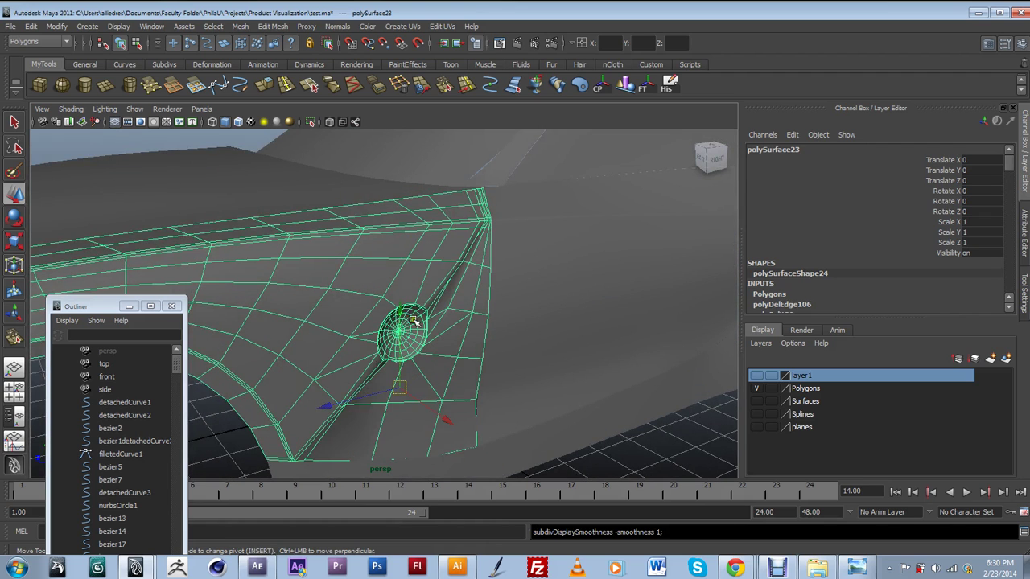
pyautogui.press('3')
pyautogui.click(637, 417)
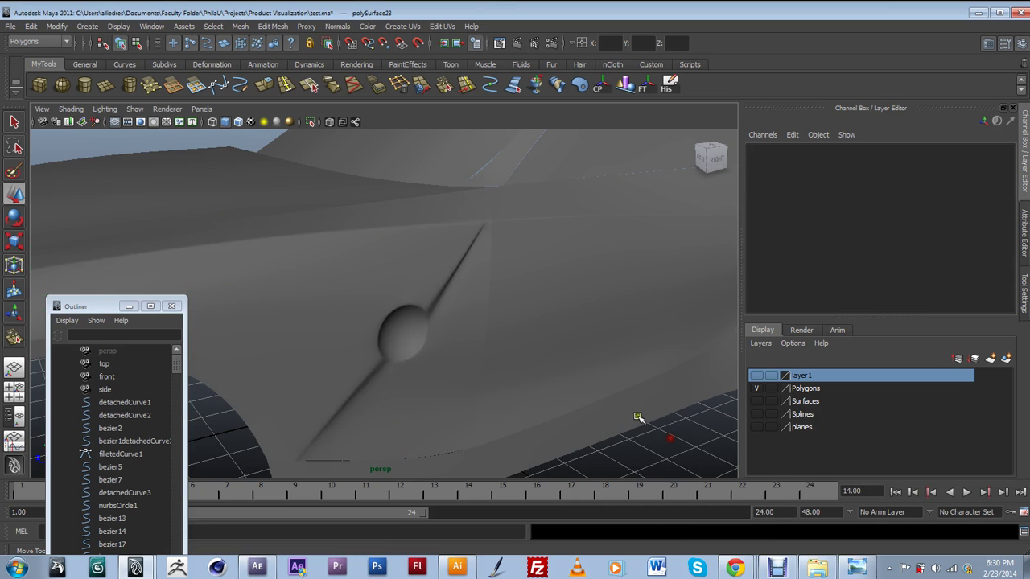
# Select the rear fender mesh above the wheel arch and examine its edge flow from several sides.
pyautogui.scroll(-7, 607, 398)
pyautogui.keyDown('alt'); pyautogui.moveTo(587, 414); pyautogui.dragTo(437, 284); pyautogui.keyUp('alt')
pyautogui.scroll(2, 517, 393)
pyautogui.click(513, 271)
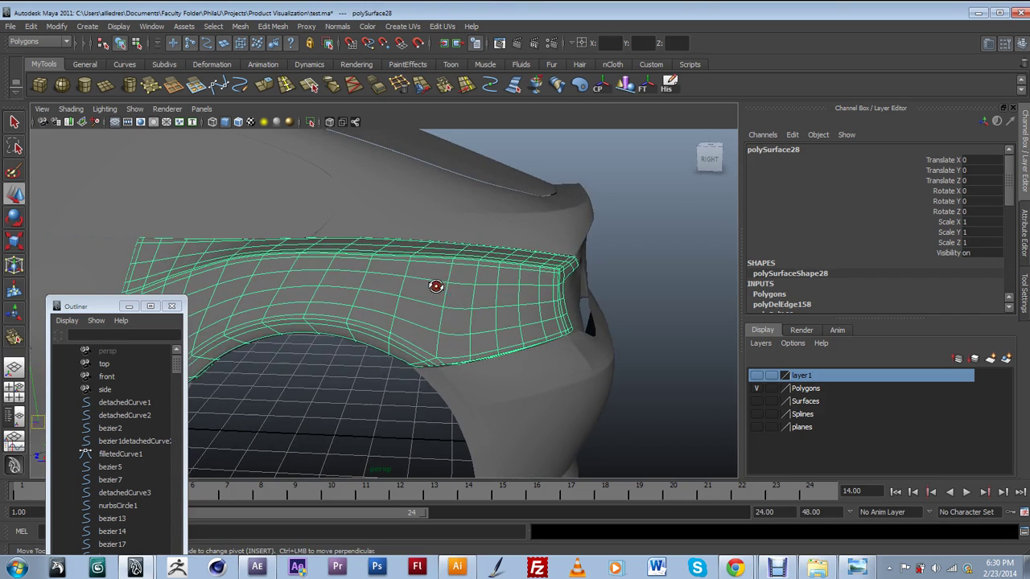
pyautogui.click(461, 203)
pyautogui.keyDown('alt'); pyautogui.moveTo(448, 292); pyautogui.dragTo(555, 323); pyautogui.keyUp('alt')
pyautogui.click(374, 322)
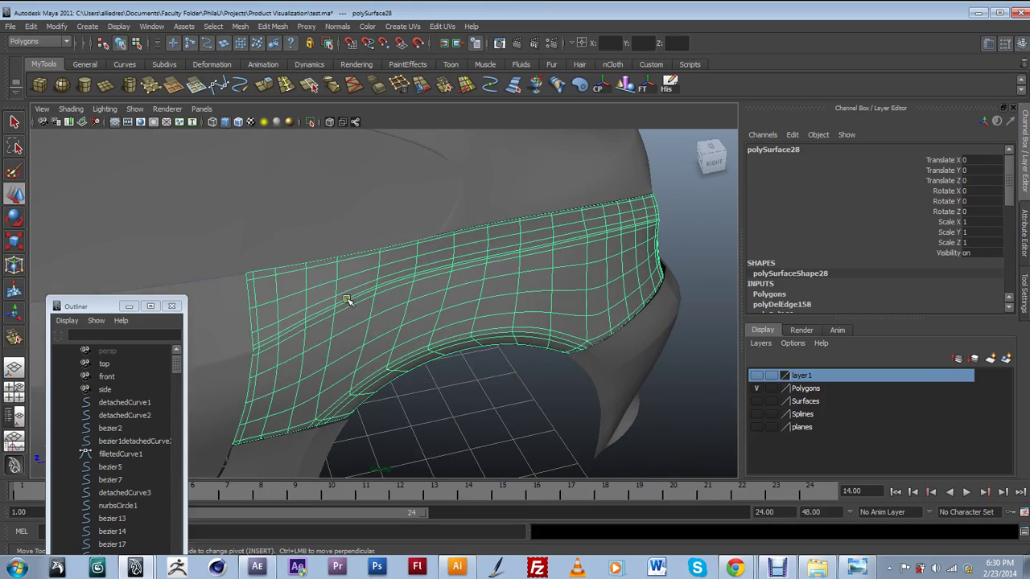
pyautogui.keyDown('alt'); pyautogui.moveTo(641, 208); pyautogui.dragTo(592, 292); pyautogui.keyUp('alt')
# Switch to the Surfaces layer and inspect the separate surfaces over the rear wheel arch and along the strip above it.
pyautogui.click(756, 387)
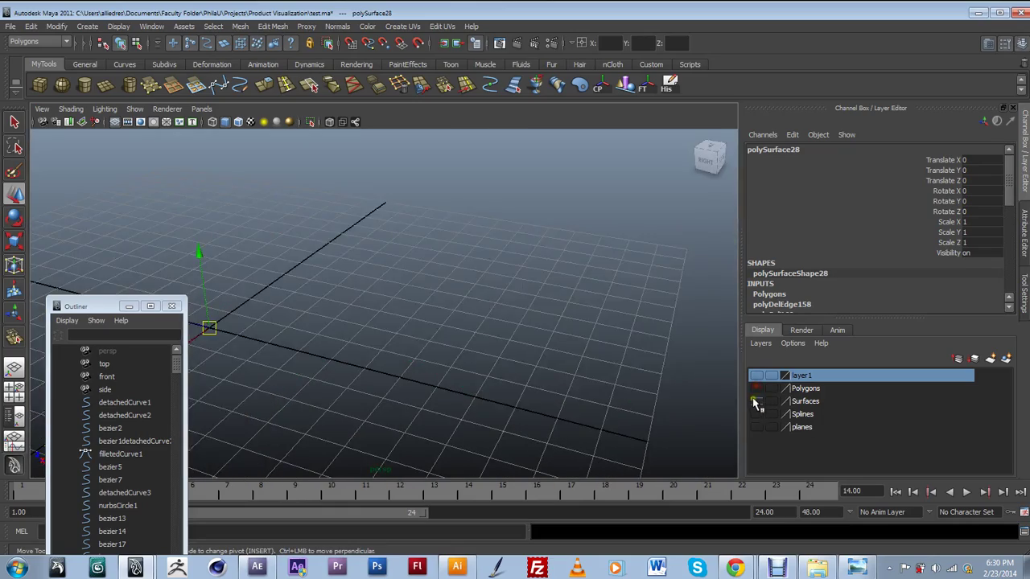
pyautogui.click(756, 401)
pyautogui.click(394, 278)
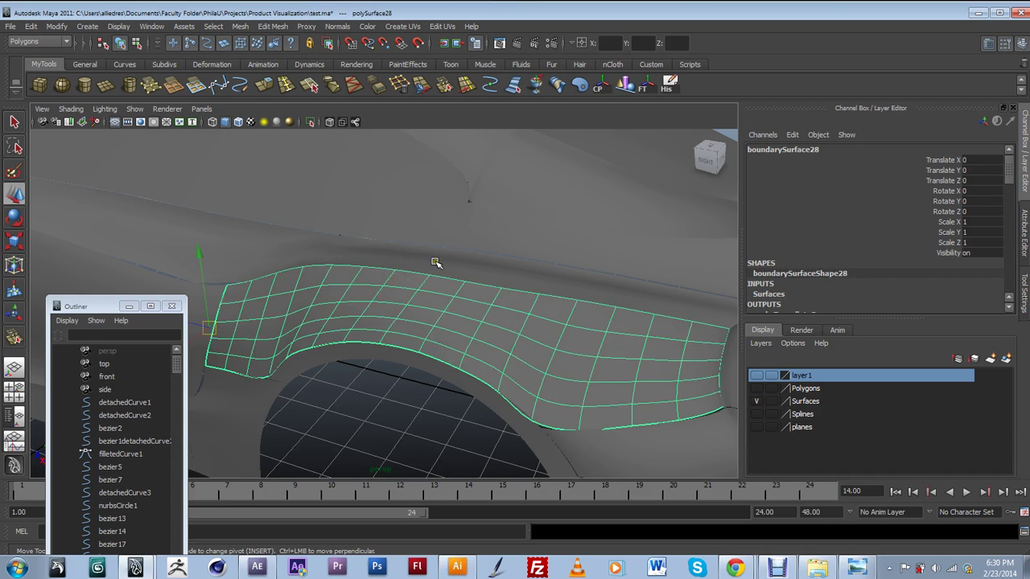
pyautogui.click(423, 267)
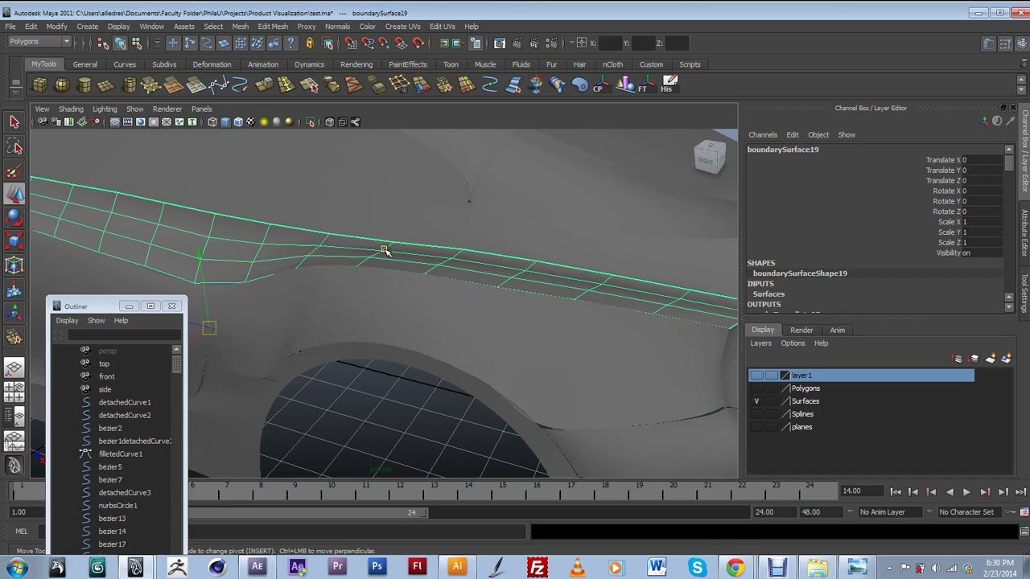
pyautogui.click(426, 347)
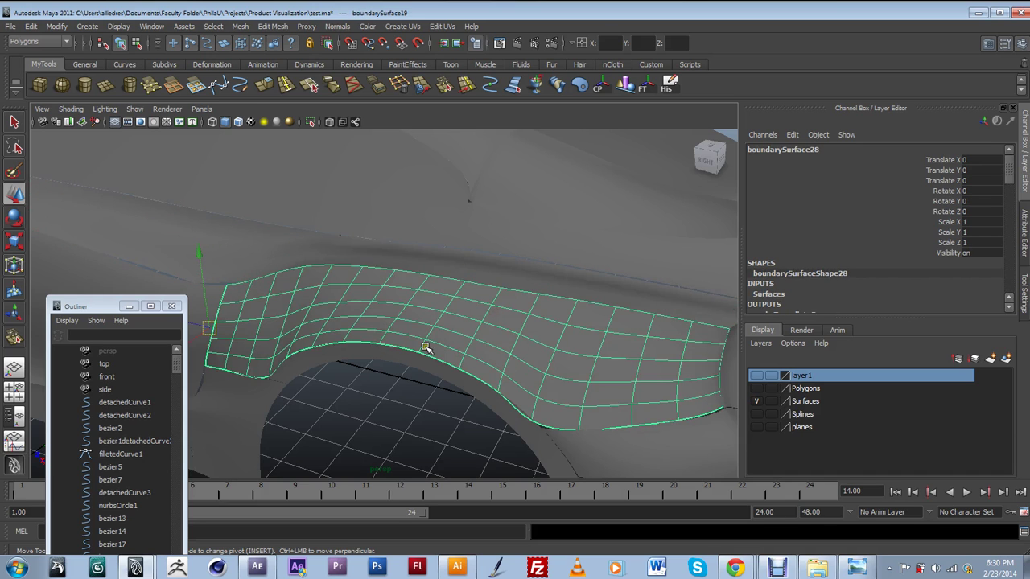
# Switch back to the Polygons layer and select the single rear fender mesh that covers those surfaces.
pyautogui.click(756, 401)
pyautogui.click(756, 387)
pyautogui.click(398, 266)
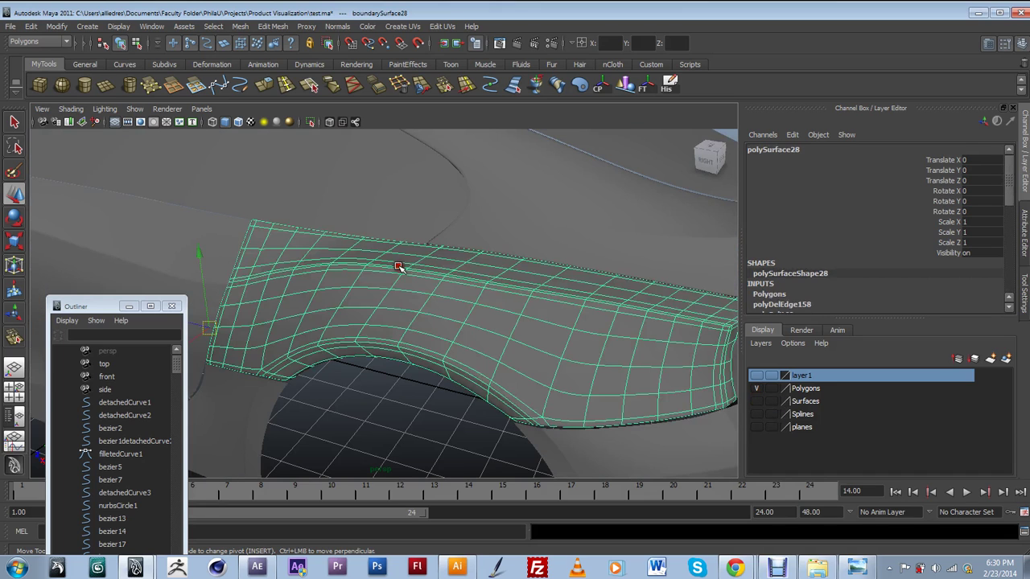
pyautogui.keyDown('alt'); pyautogui.moveTo(351, 380); pyautogui.dragTo(469, 351); pyautogui.keyUp('alt')
pyautogui.press('w')
# Examine the rear fender from the back and side, comparing it with and without its selection wireframe.
pyautogui.click(367, 346)
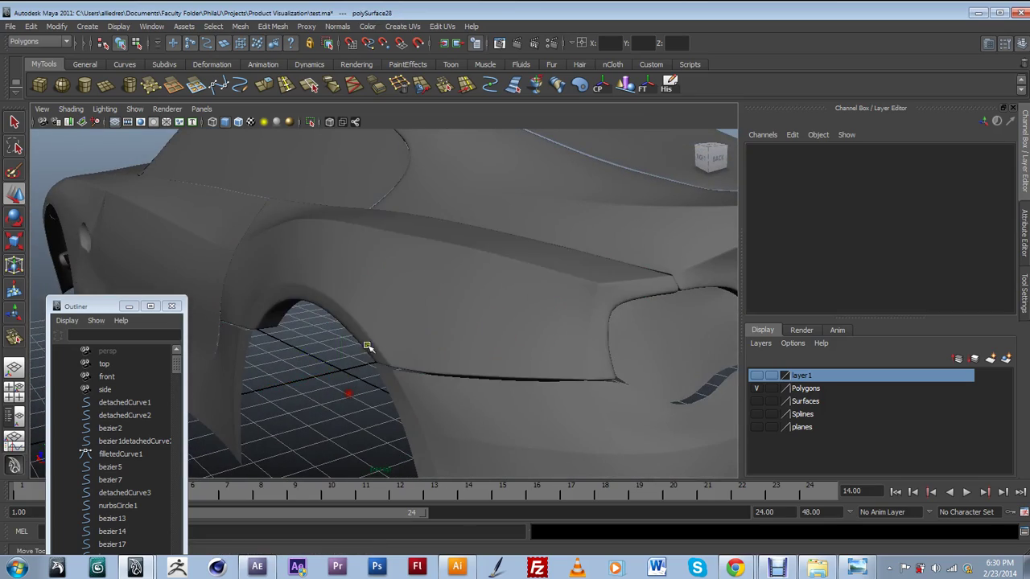
pyautogui.keyDown('alt'); pyautogui.moveTo(351, 361); pyautogui.dragTo(456, 373); pyautogui.keyUp('alt')
pyautogui.hotkey('ctrl', 'z')
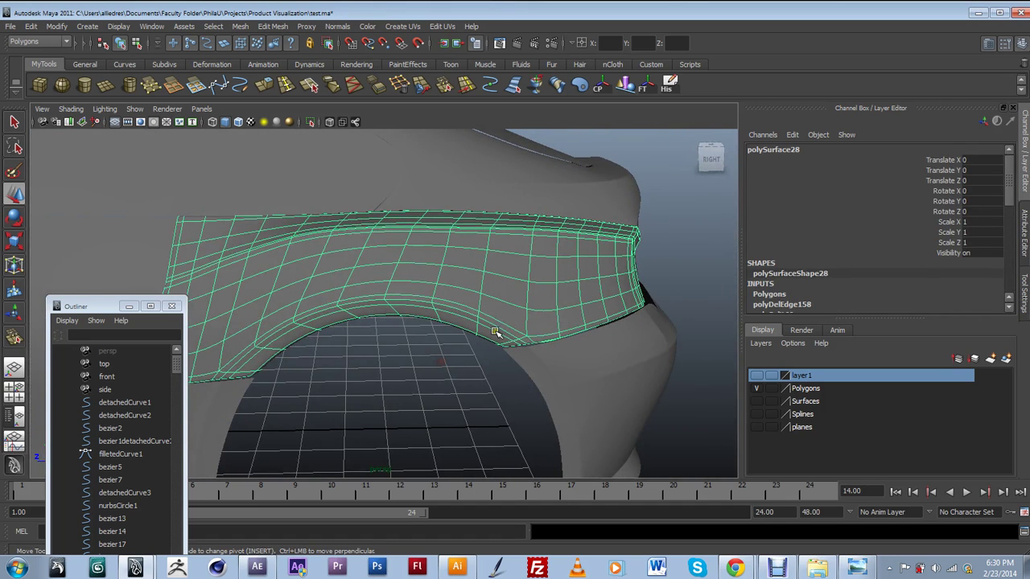
pyautogui.click(411, 387)
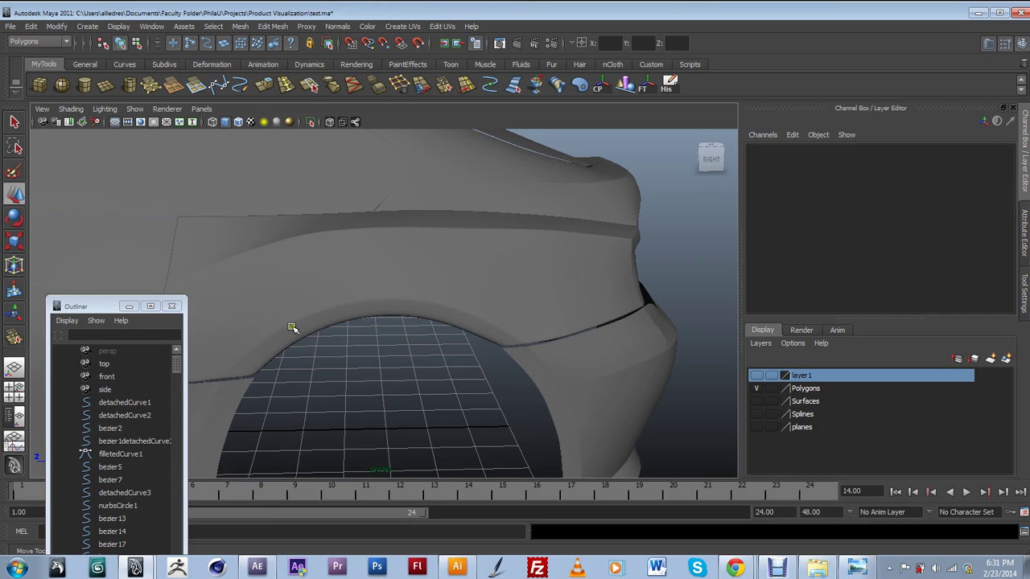
# Select the rear quarter mesh above the taillight and examine how its crease fades toward the rear window.
pyautogui.keyDown('alt'); pyautogui.moveTo(414, 233); pyautogui.dragTo(398, 252); pyautogui.keyUp('alt')
pyautogui.keyDown('alt'); pyautogui.moveTo(361, 315); pyautogui.dragTo(515, 409); pyautogui.keyUp('alt')
pyautogui.keyDown('alt'); pyautogui.moveTo(515, 409); pyautogui.dragTo(477, 386, button='middle'); pyautogui.keyUp('alt')
pyautogui.scroll(3, 477, 386)
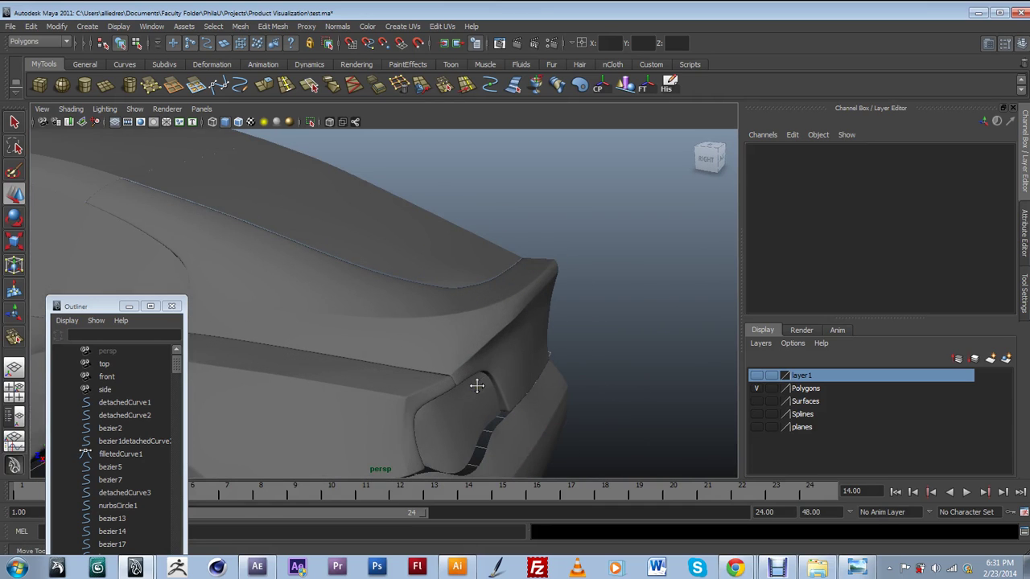
pyautogui.click(475, 335)
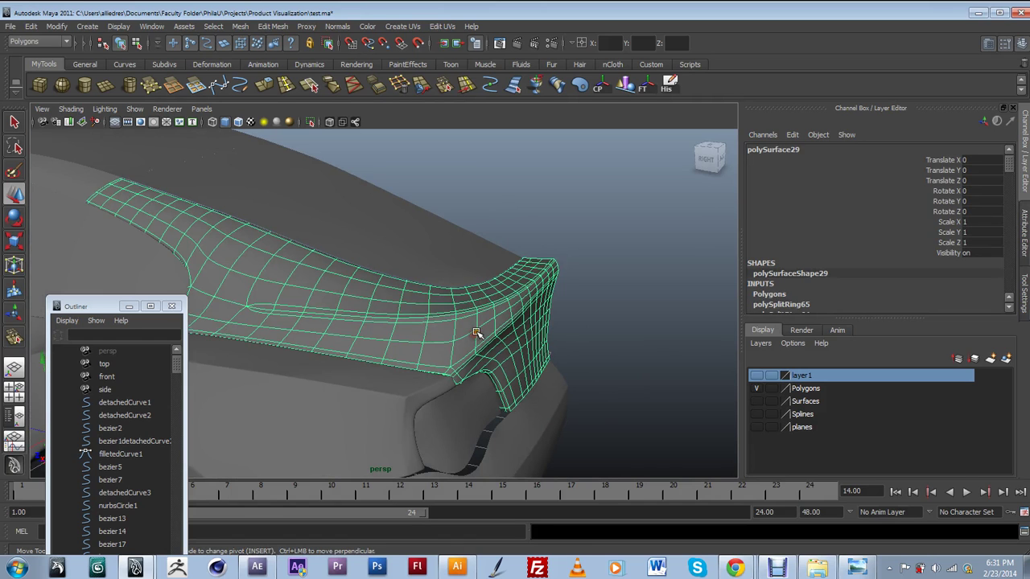
pyautogui.keyDown('alt'); pyautogui.moveTo(390, 334); pyautogui.dragTo(543, 407); pyautogui.keyUp('alt')
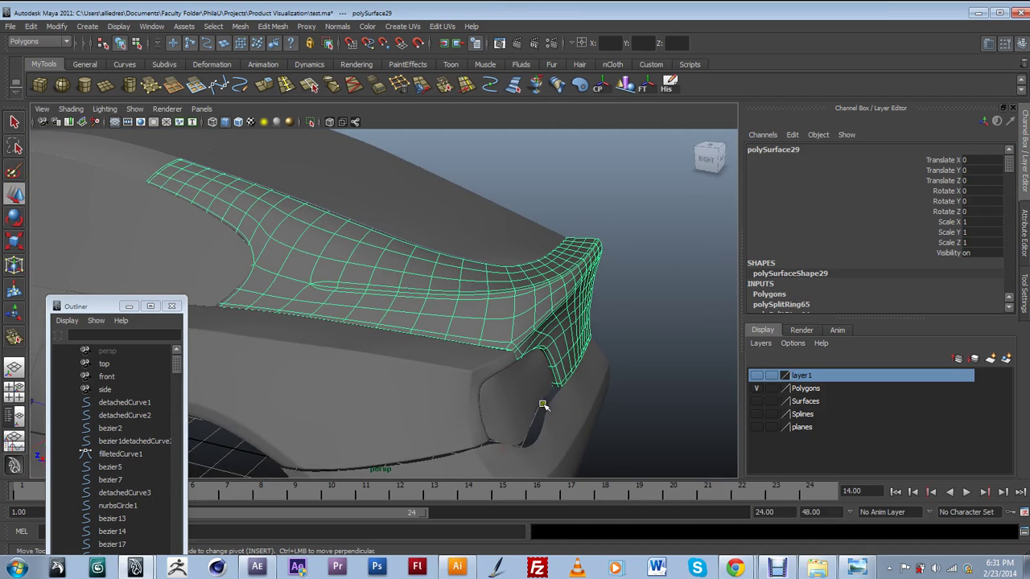